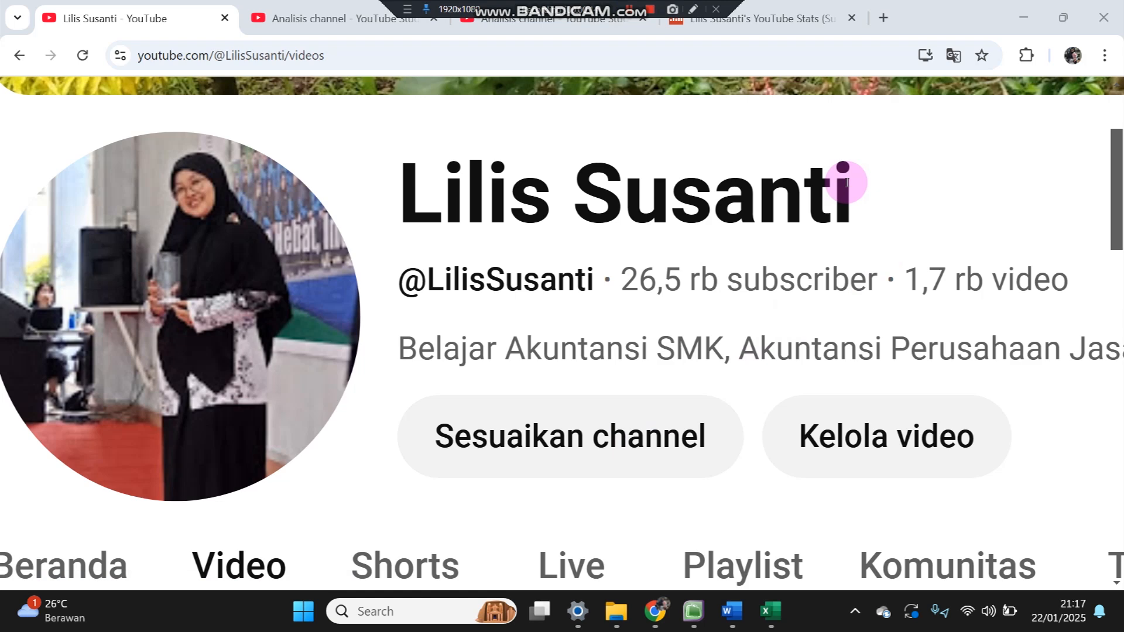
- Scroll the YouTube channel down to its video list and bring up the Word exercise document
scroll(847, 183, "down", 6)
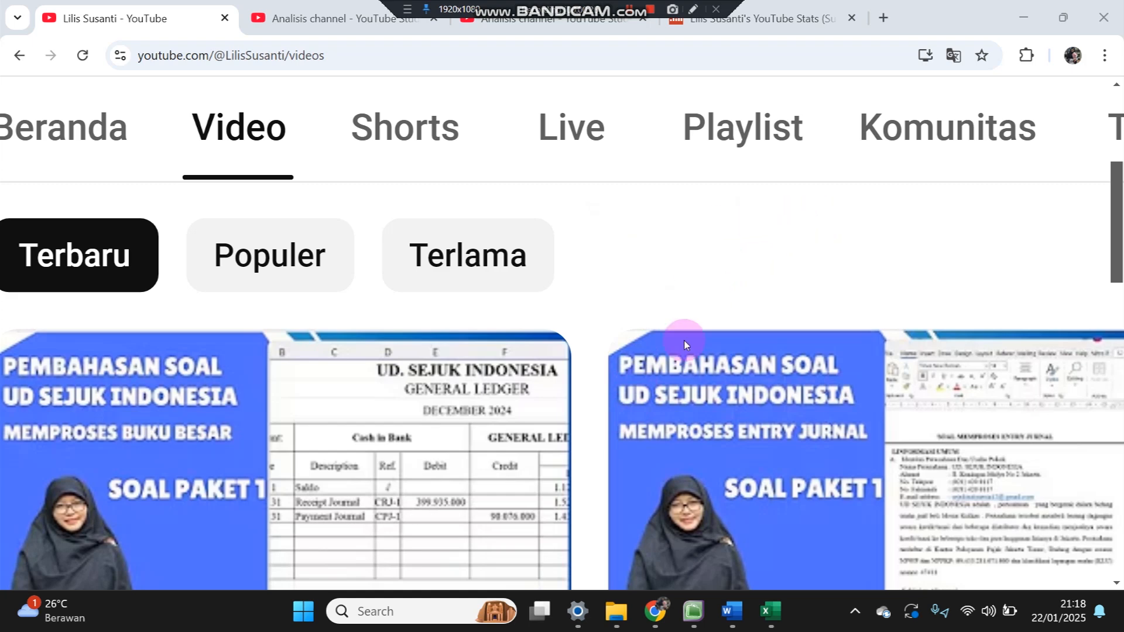
left_click(732, 611)
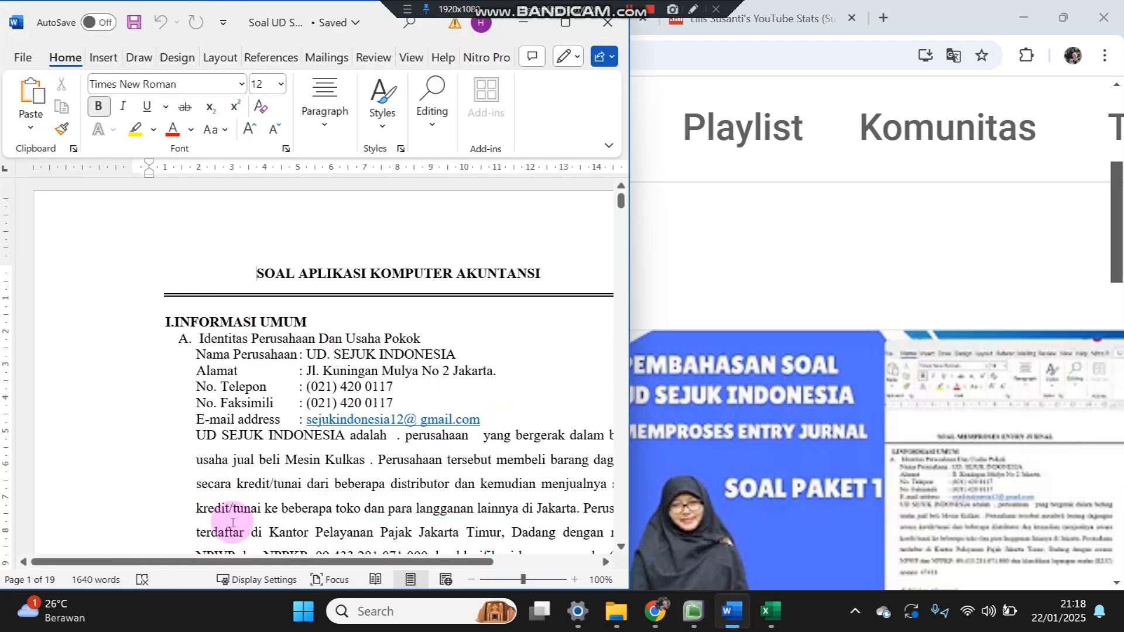
- Zoom the Word exercise document to 110%
left_click_drag(240, 562, 350, 544)
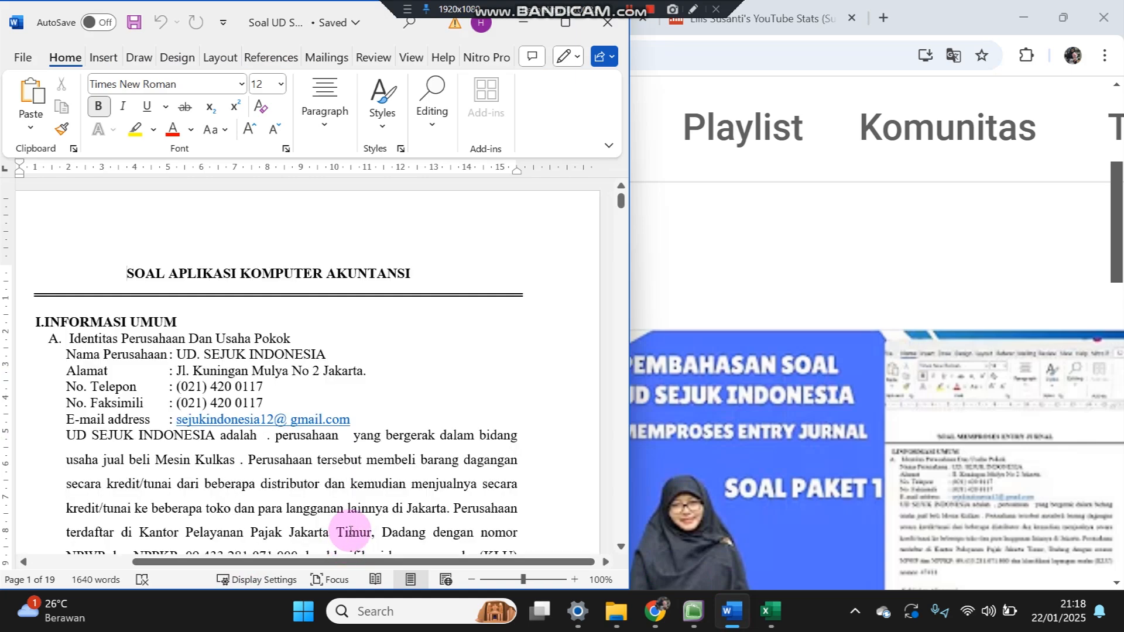
left_click(573, 580)
left_click(796, 246)
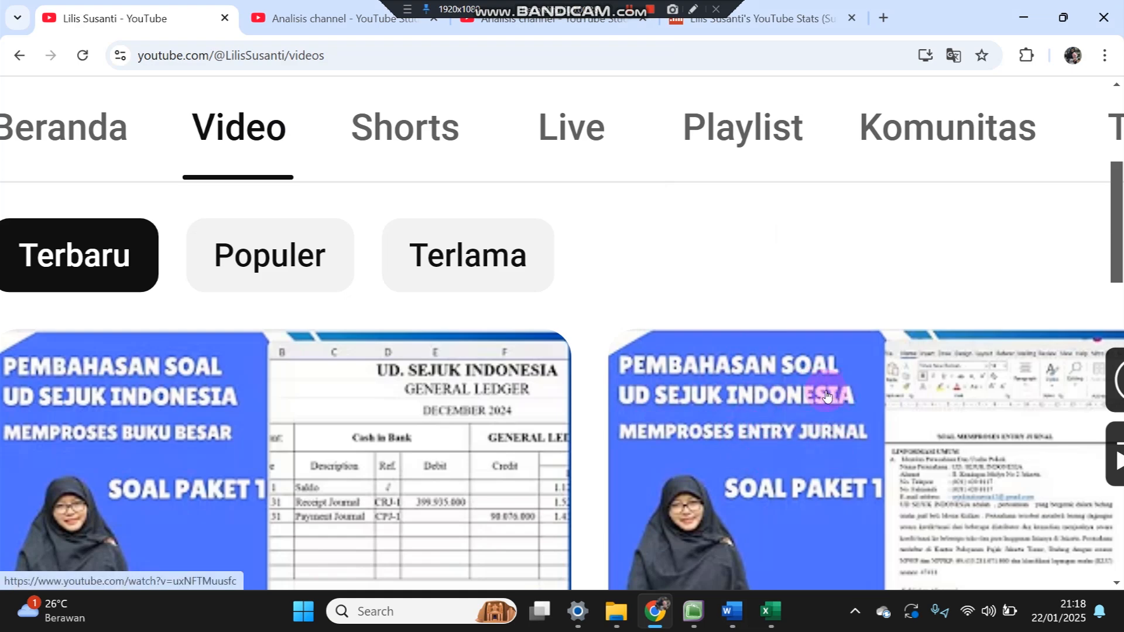
left_click(732, 611)
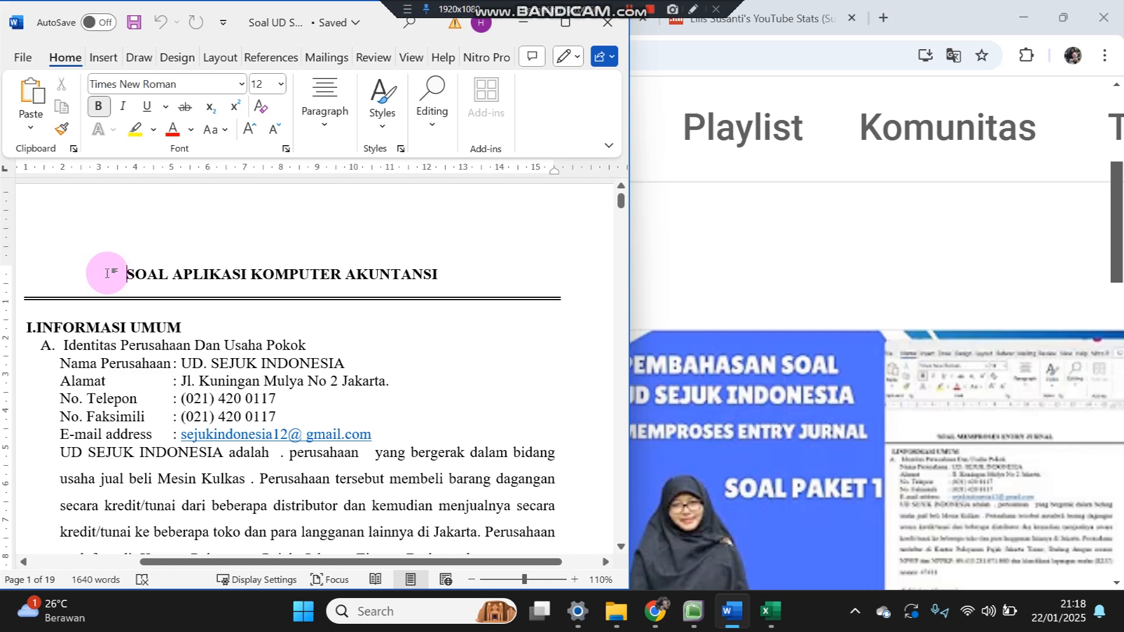
- Scroll through the company information in Word, then return to the MYOB welcome screen
left_click(694, 611)
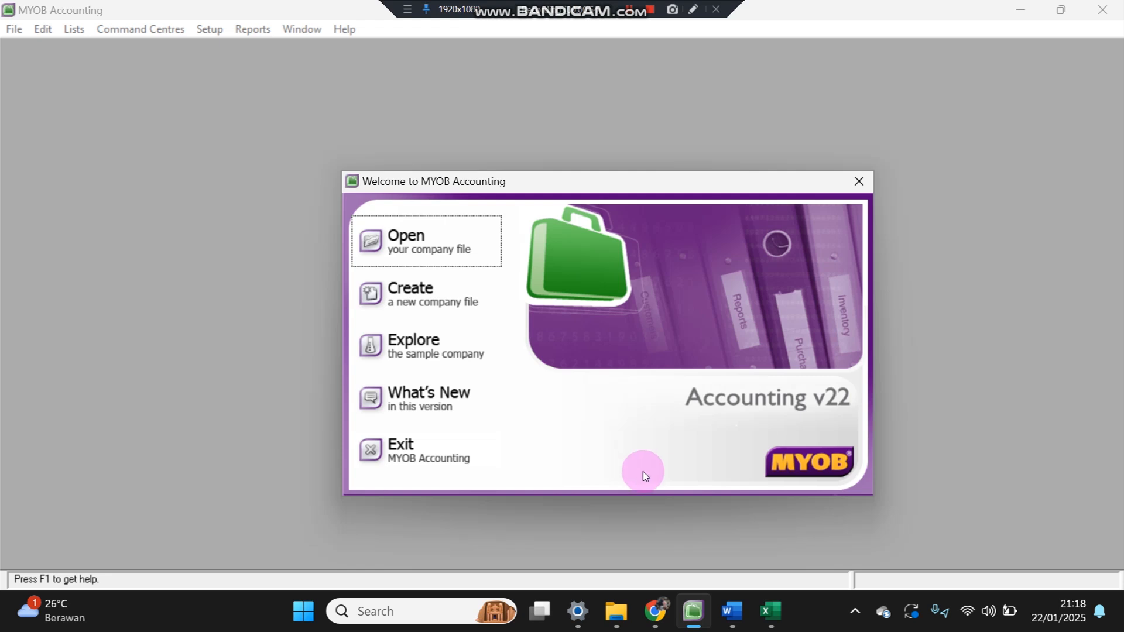
left_click(729, 610)
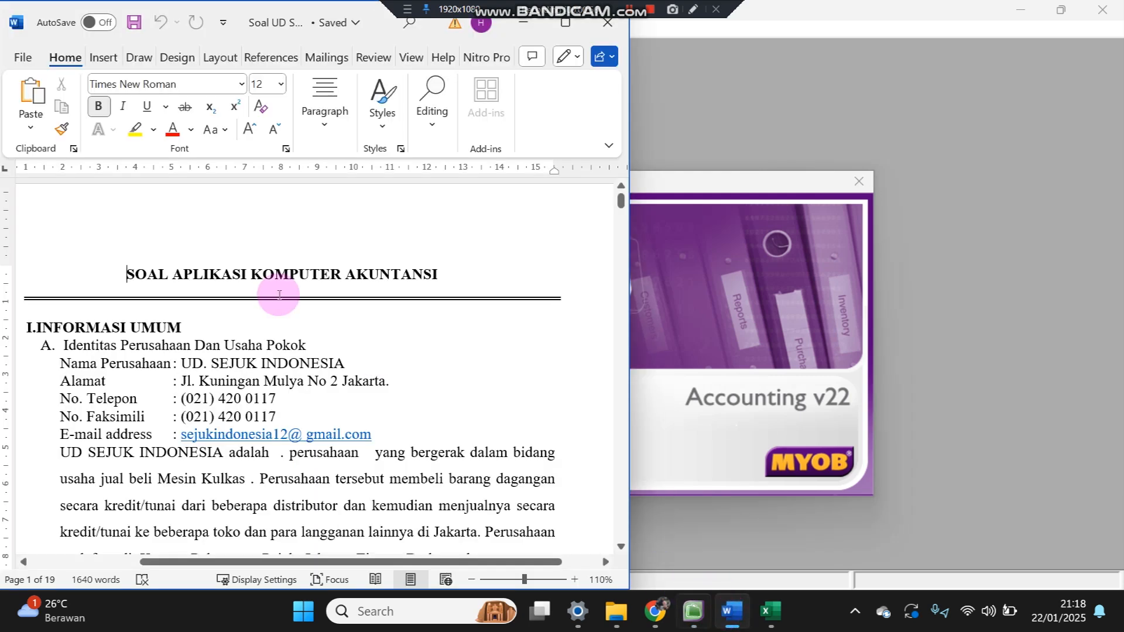
scroll(68, 335, "down", 1)
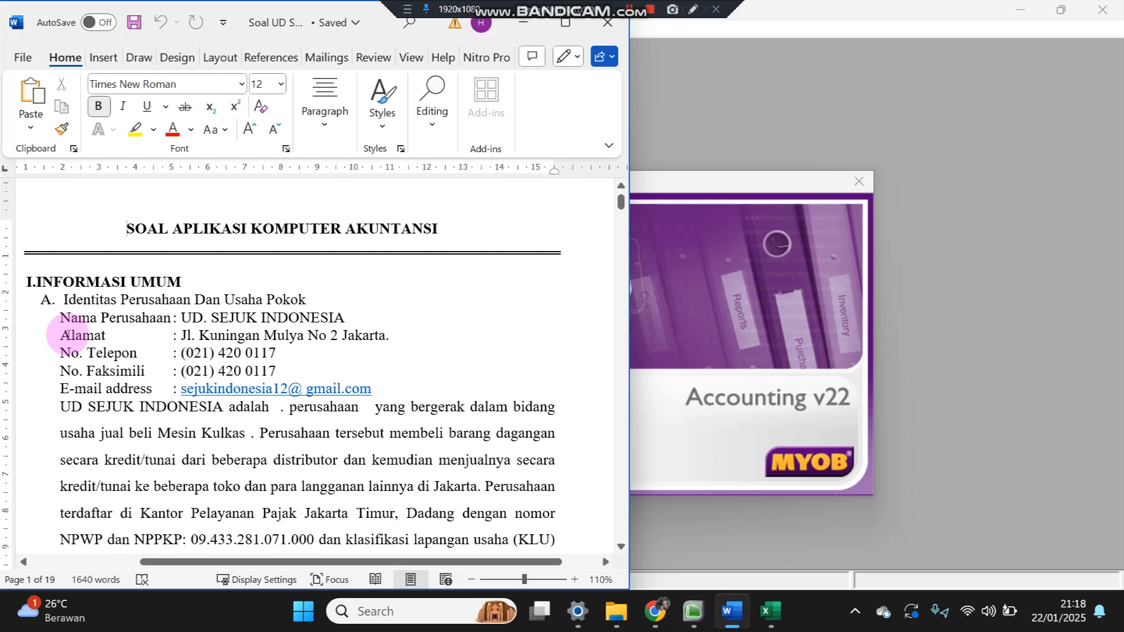
scroll(304, 336, "down", 1)
scroll(304, 336, "down", 2)
scroll(257, 275, "up", 2)
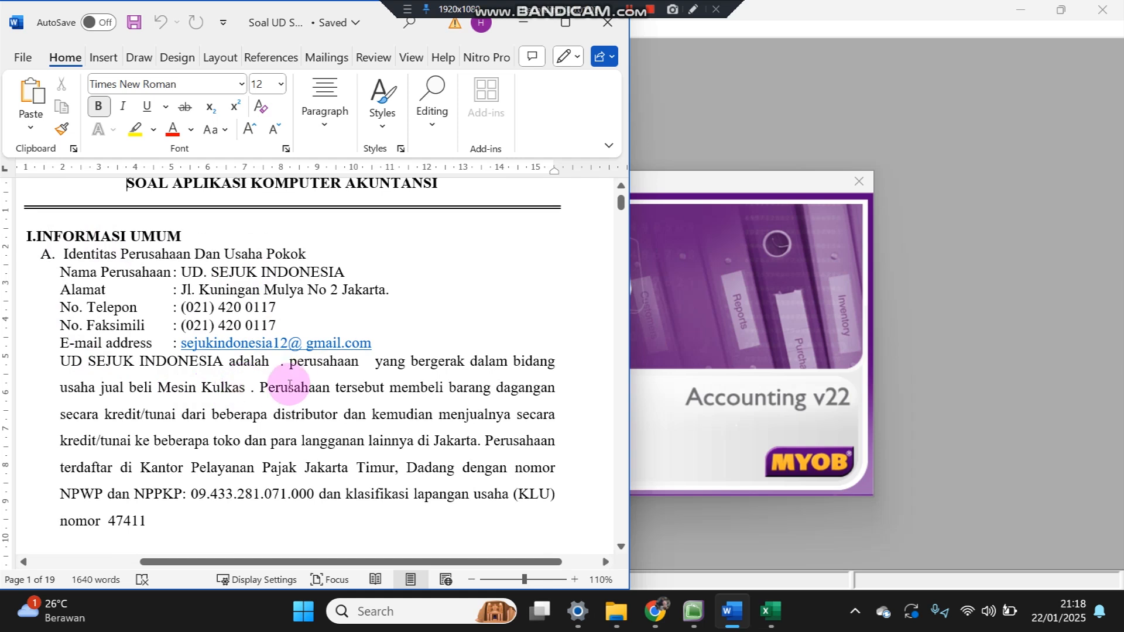
scroll(289, 384, "up", 2)
left_click(787, 108)
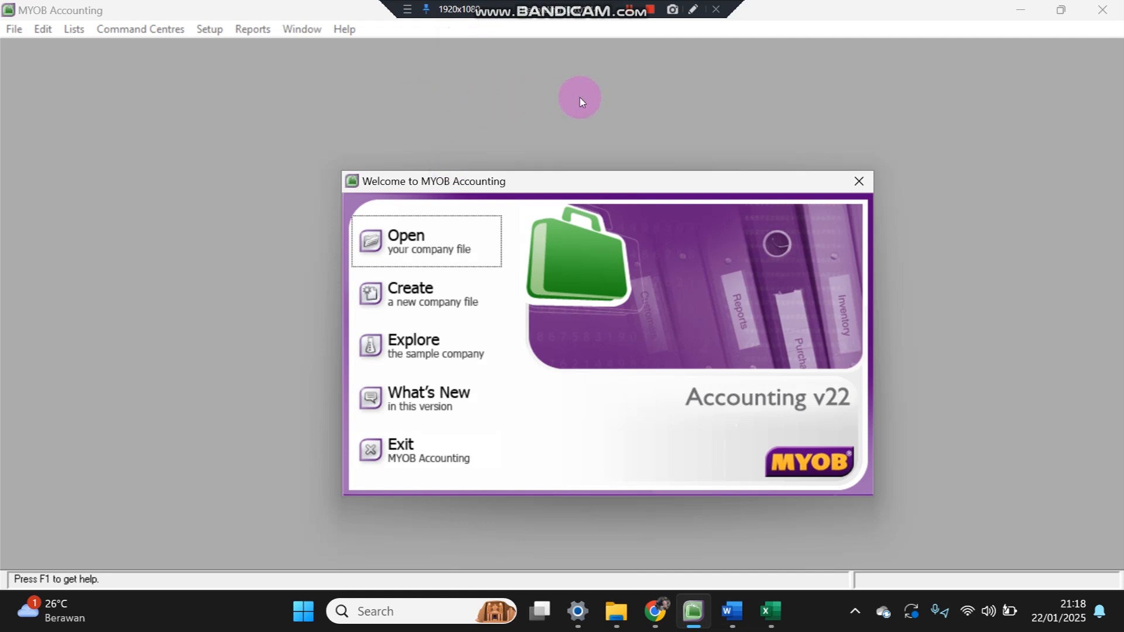
- Start a new company file and enter the company name UD SEJUK INDONESIA_LILIS
left_click(431, 313)
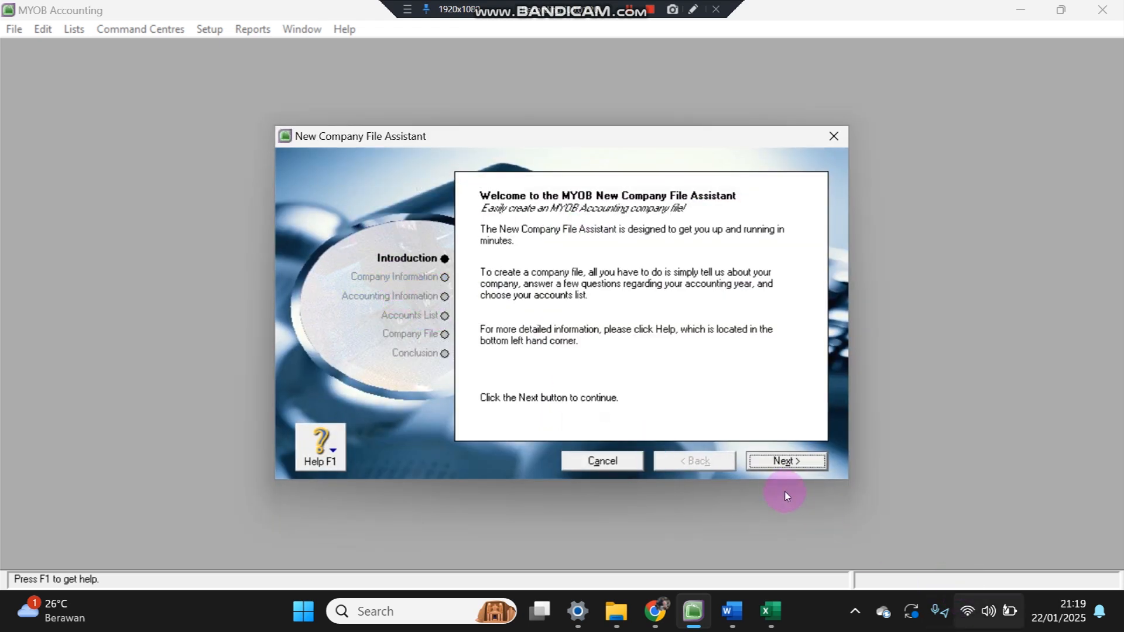
left_click(784, 461)
left_click(626, 275)
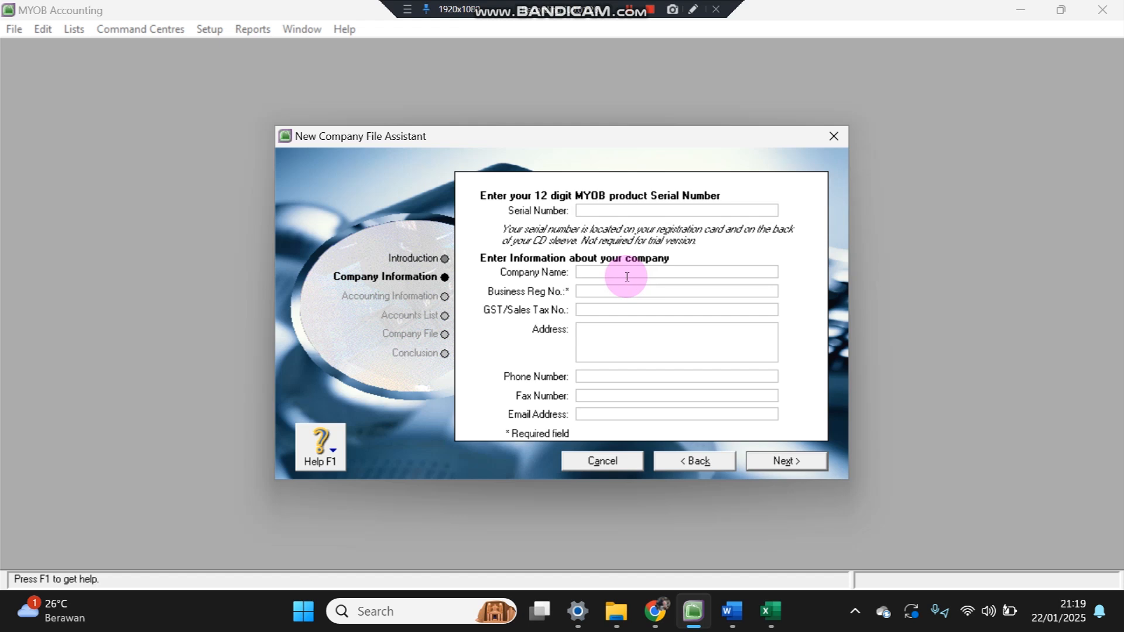
type("UD SEJUK INDONESIA_LILIS")
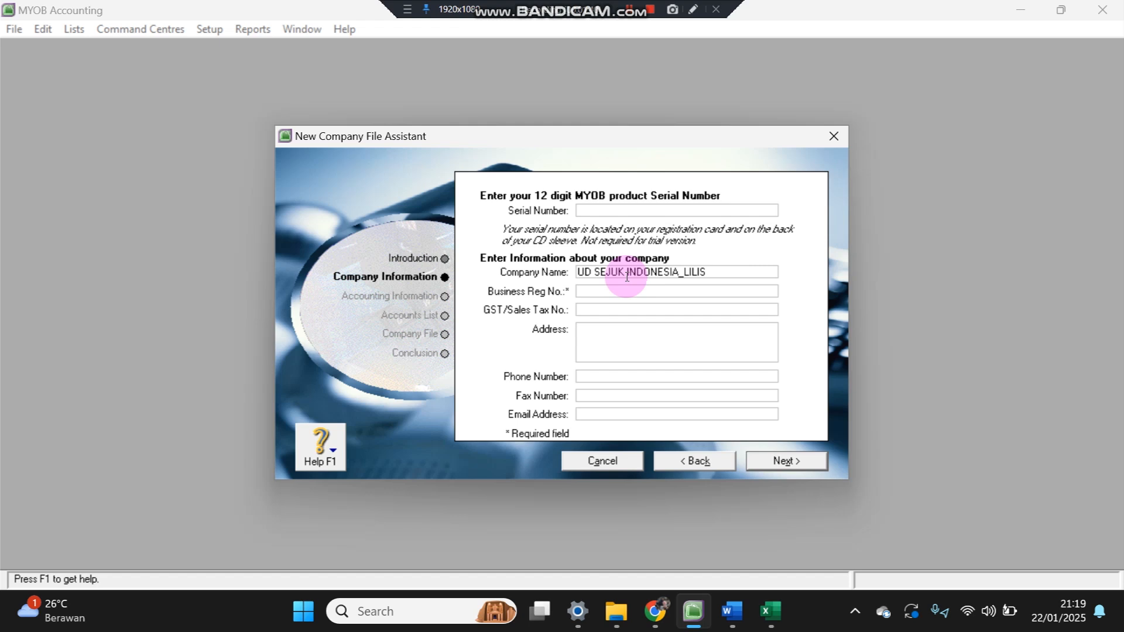
- Enter 01 as the business registration number, checking company details in the Word document
left_click(582, 295)
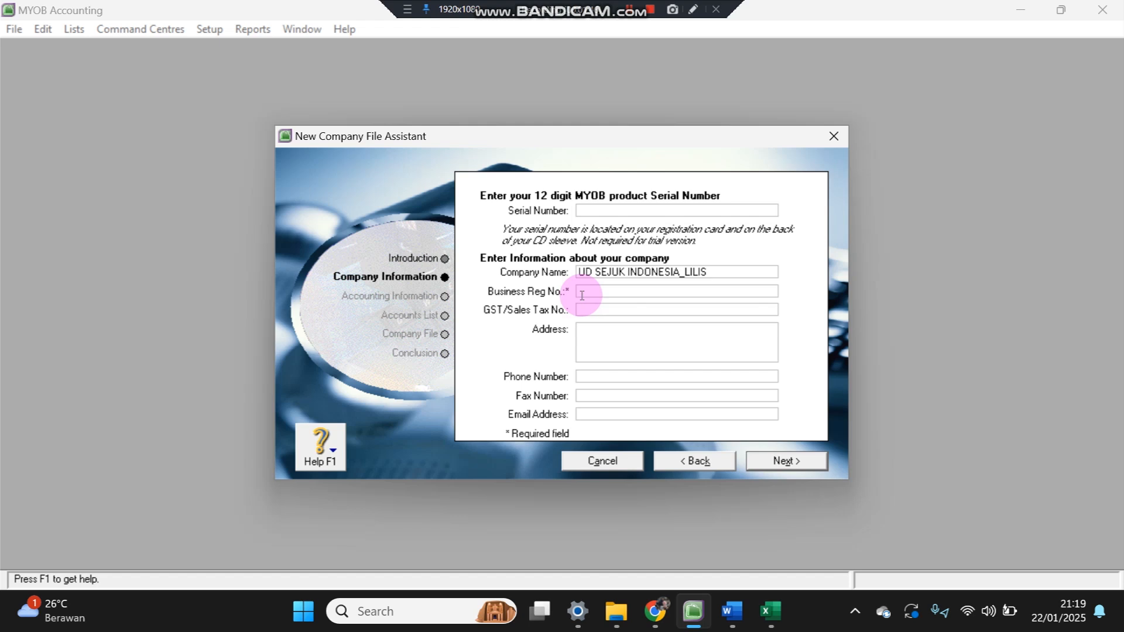
type("01")
left_click(612, 331)
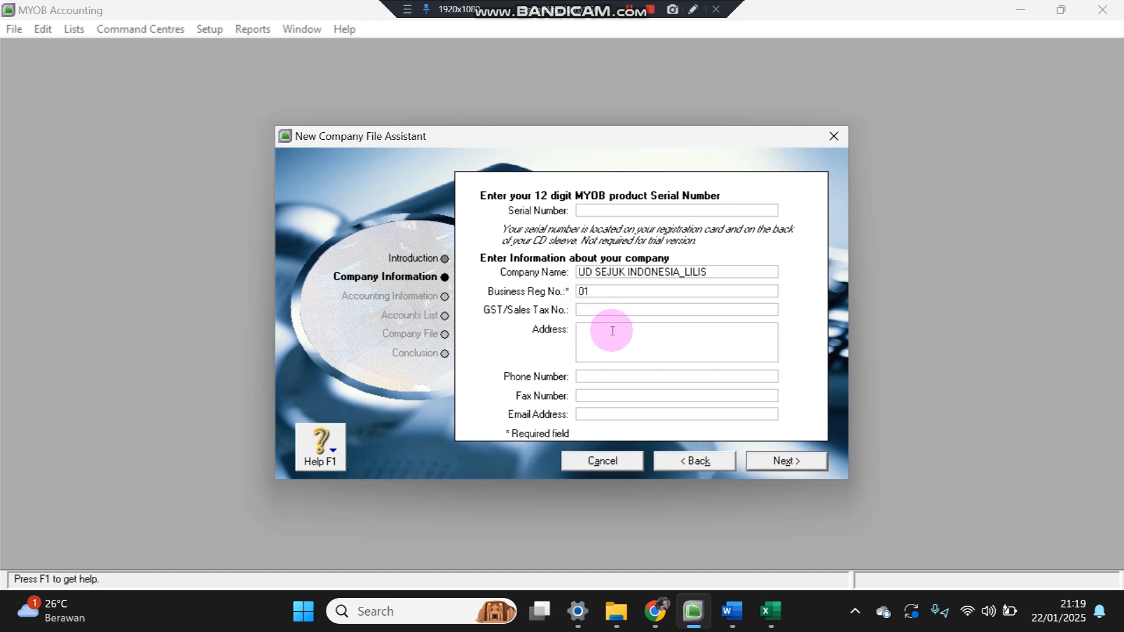
left_click(731, 609)
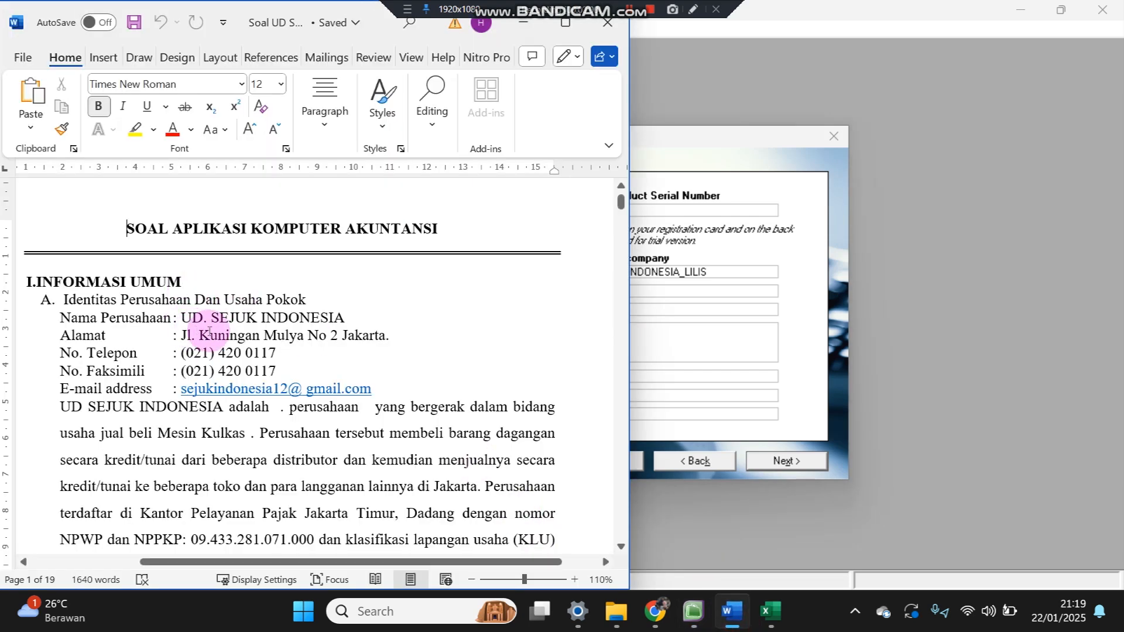
left_click(665, 346)
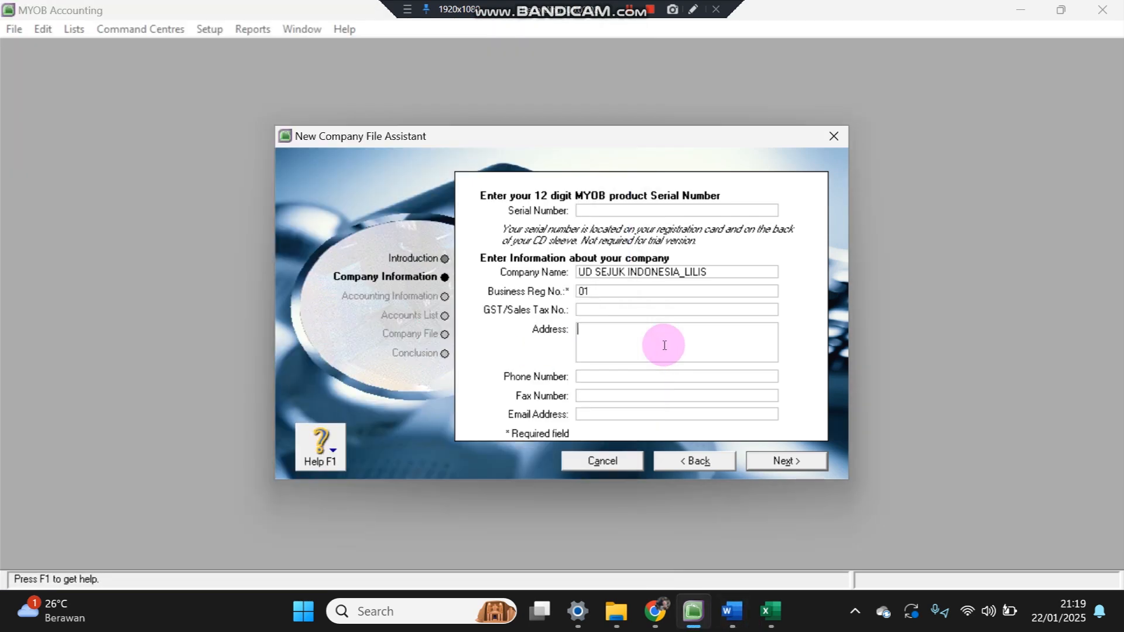
- Enter the company's street address and city on two lines
key("Return")
type("Jakarta")
- Fill in the company's phone and fax numbers and type its e-mail address
left_click(606, 375)
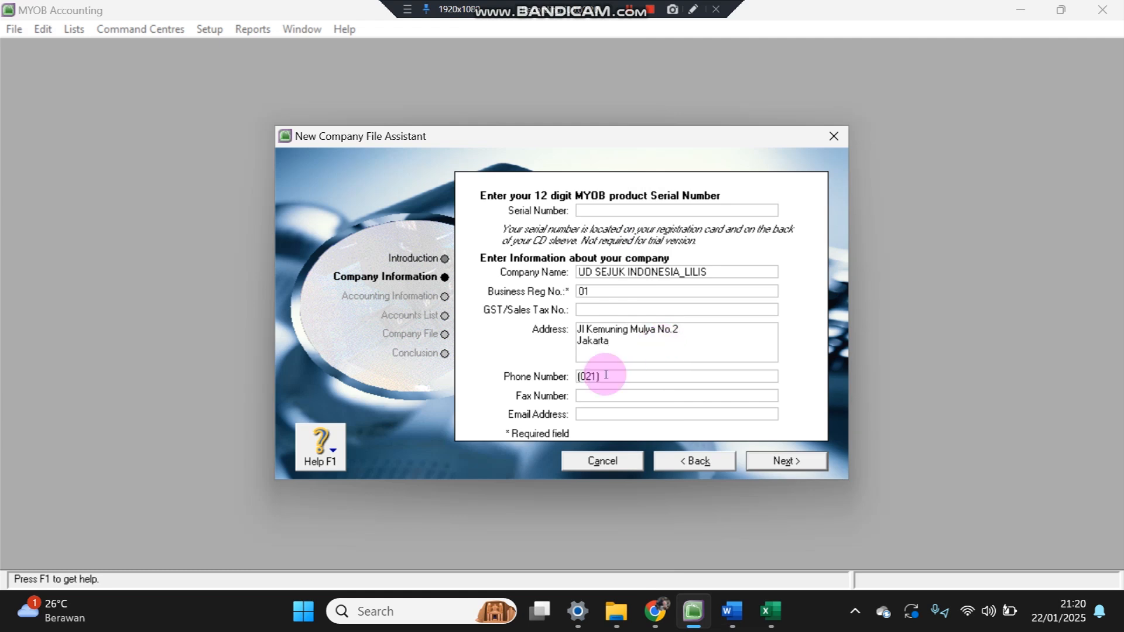
key("Tab")
type("9")
key("BackSpace")
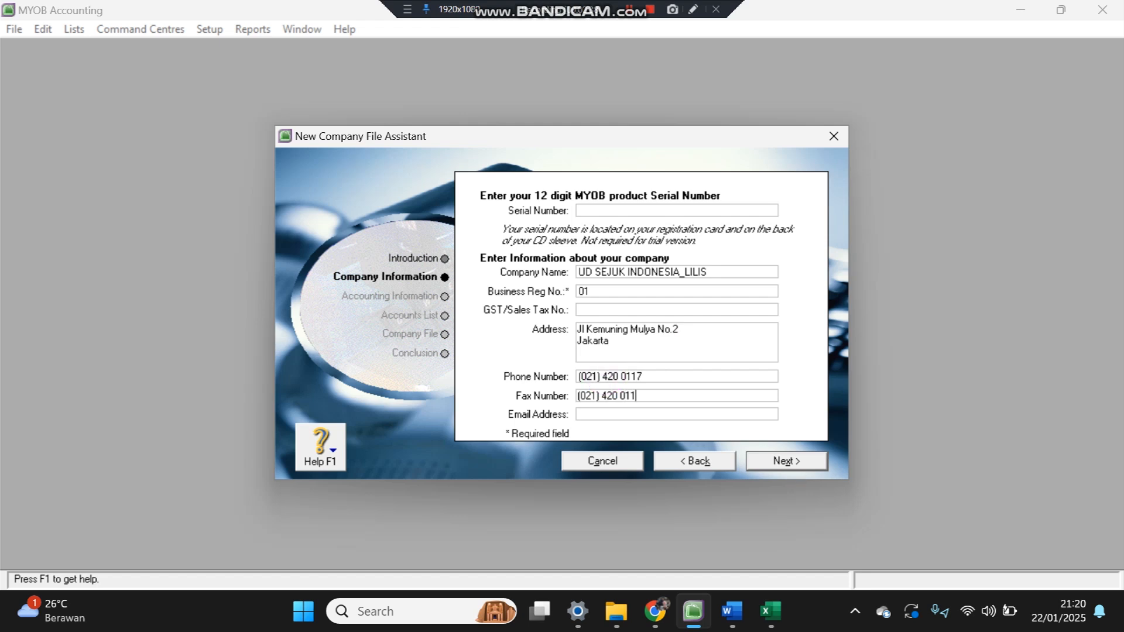
left_click(606, 414)
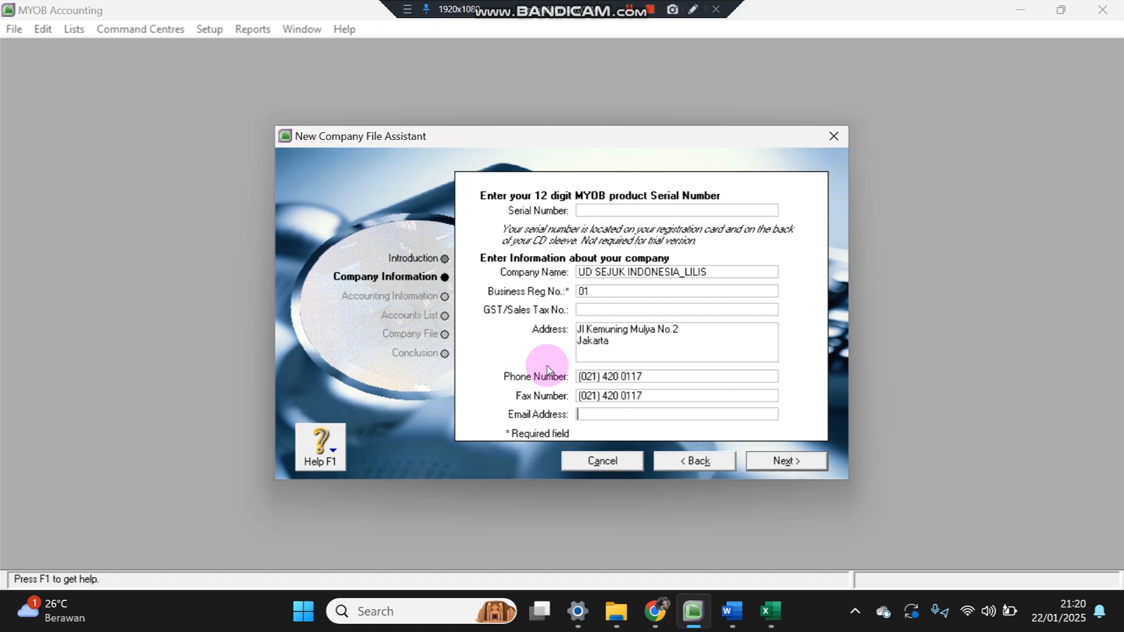
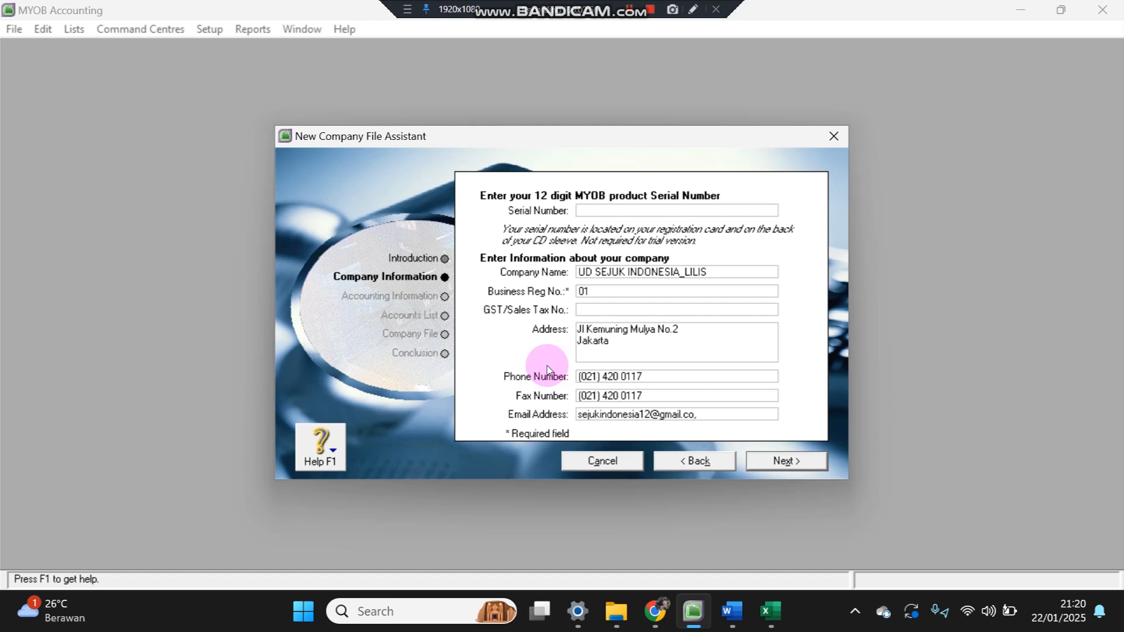
- Set the accounting year to 2024, checking the trial balance heading in the Word document
left_click(783, 472)
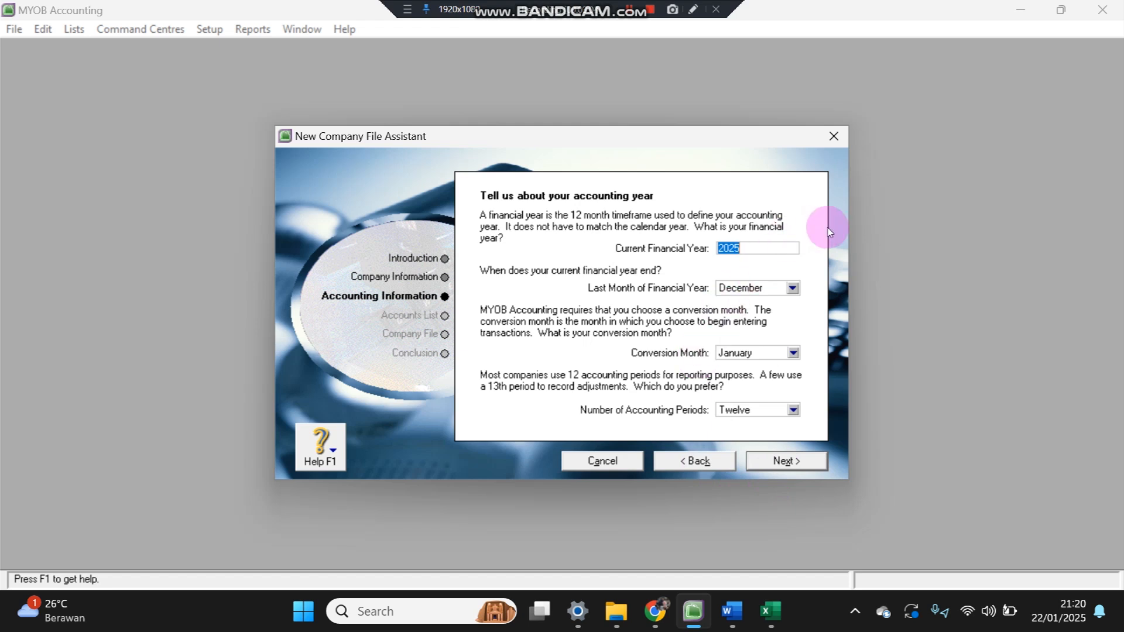
type("2024")
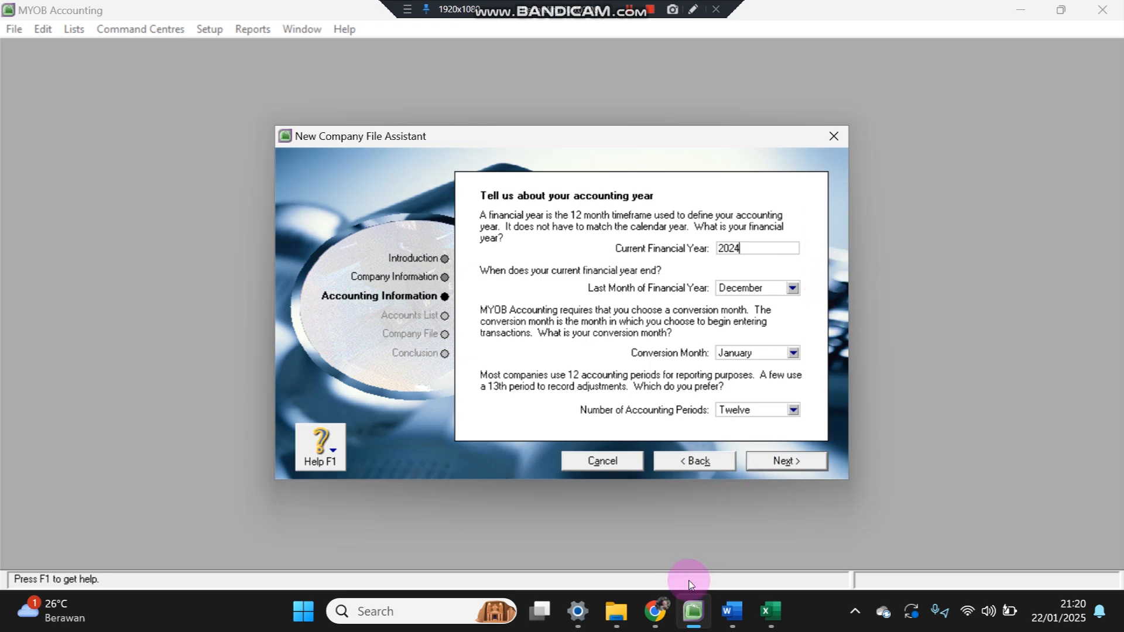
left_click(732, 612)
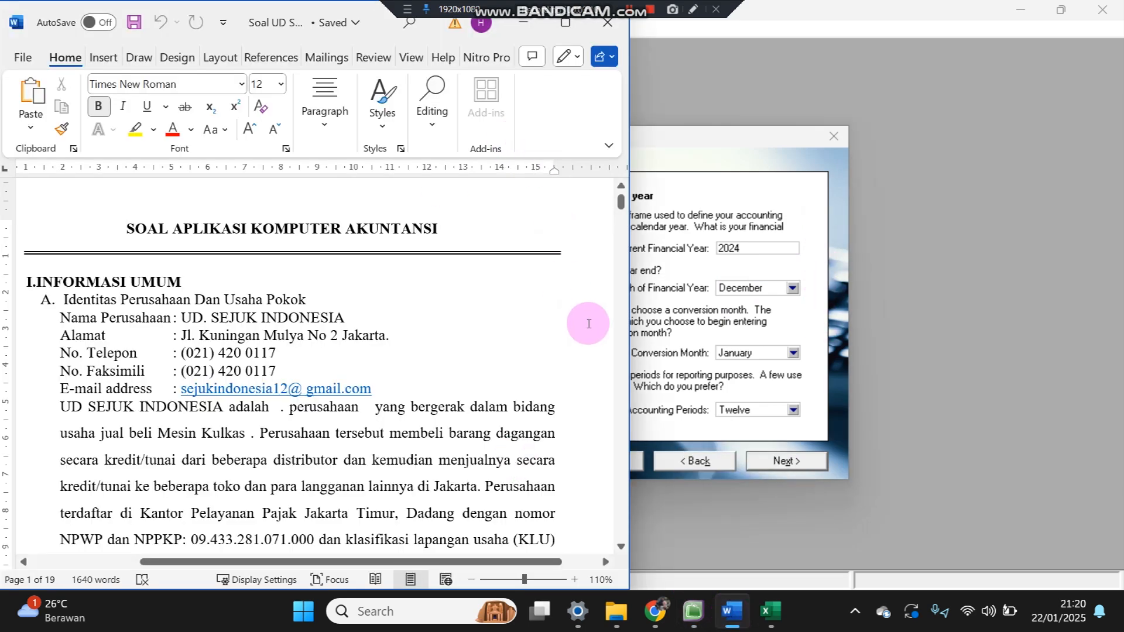
scroll(615, 327, "down", 6)
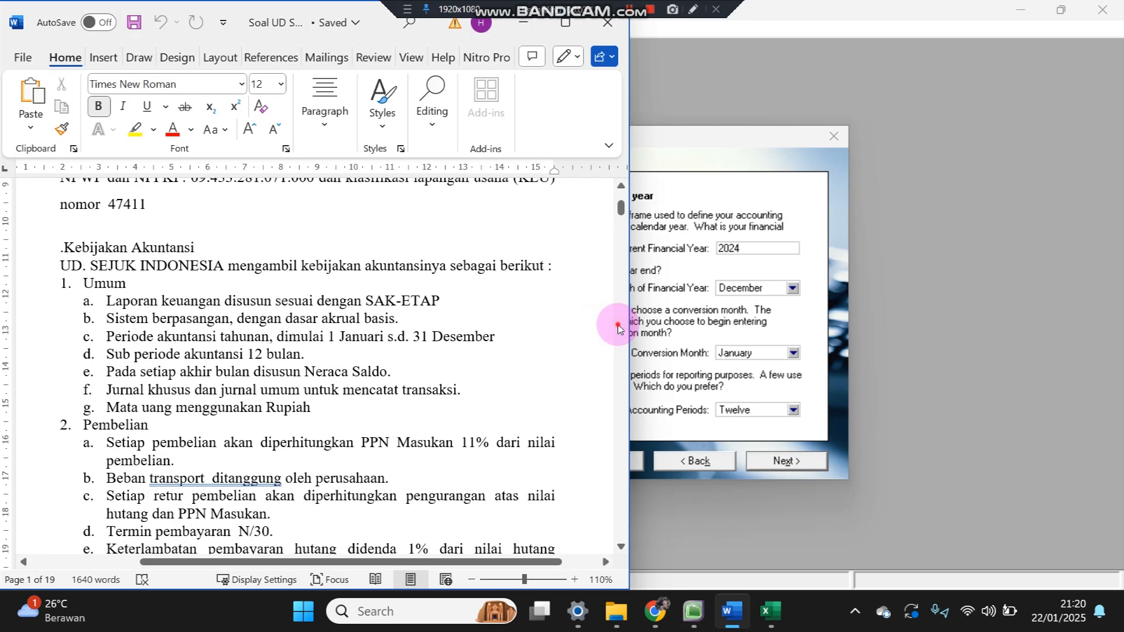
scroll(618, 328, "down", 15)
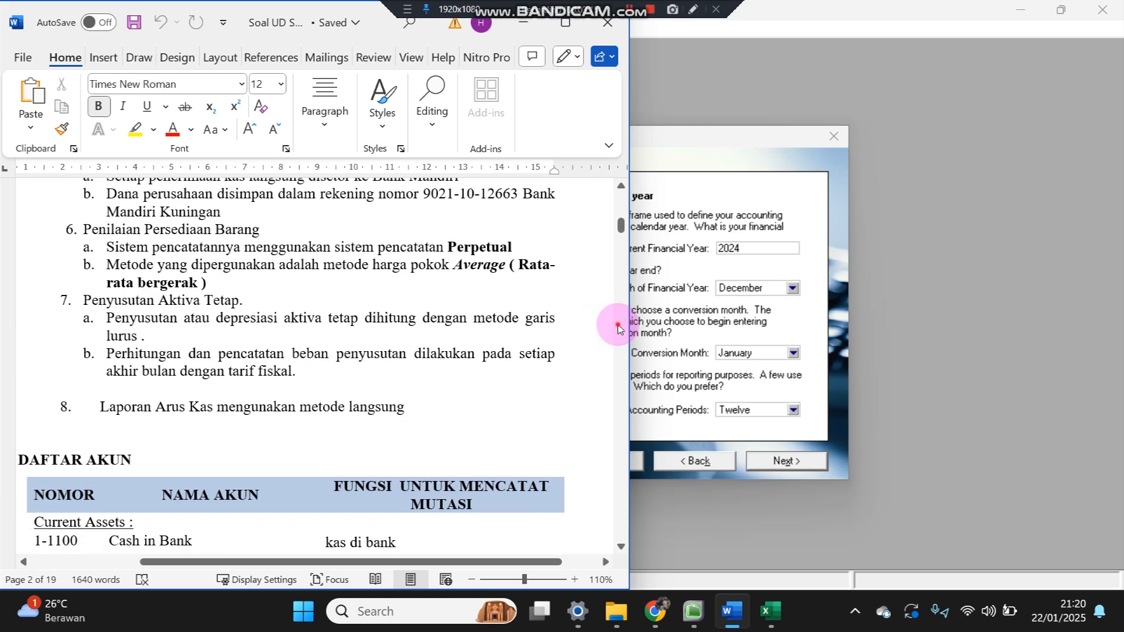
scroll(618, 328, "down", 12)
scroll(618, 328, "down", 15)
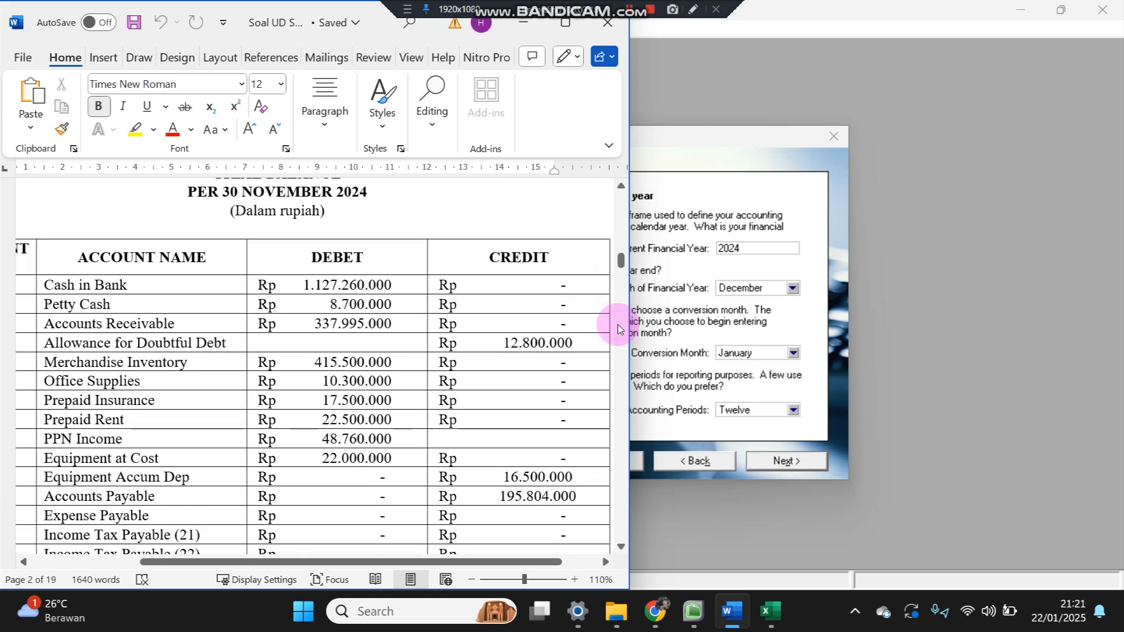
left_click(621, 186)
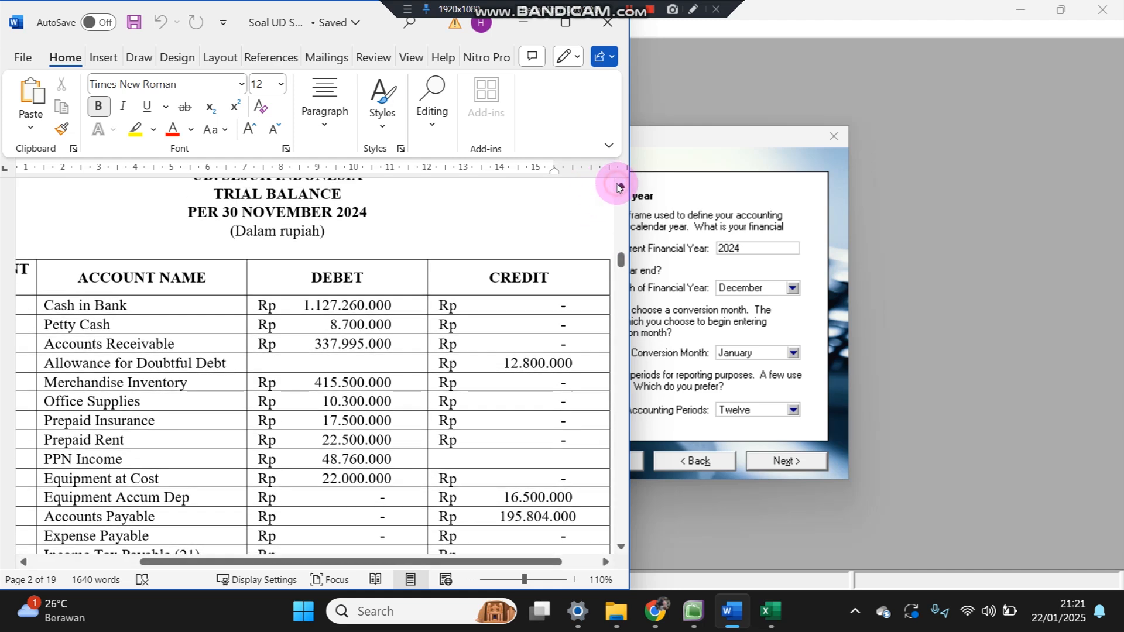
left_click(619, 186)
left_click(817, 271)
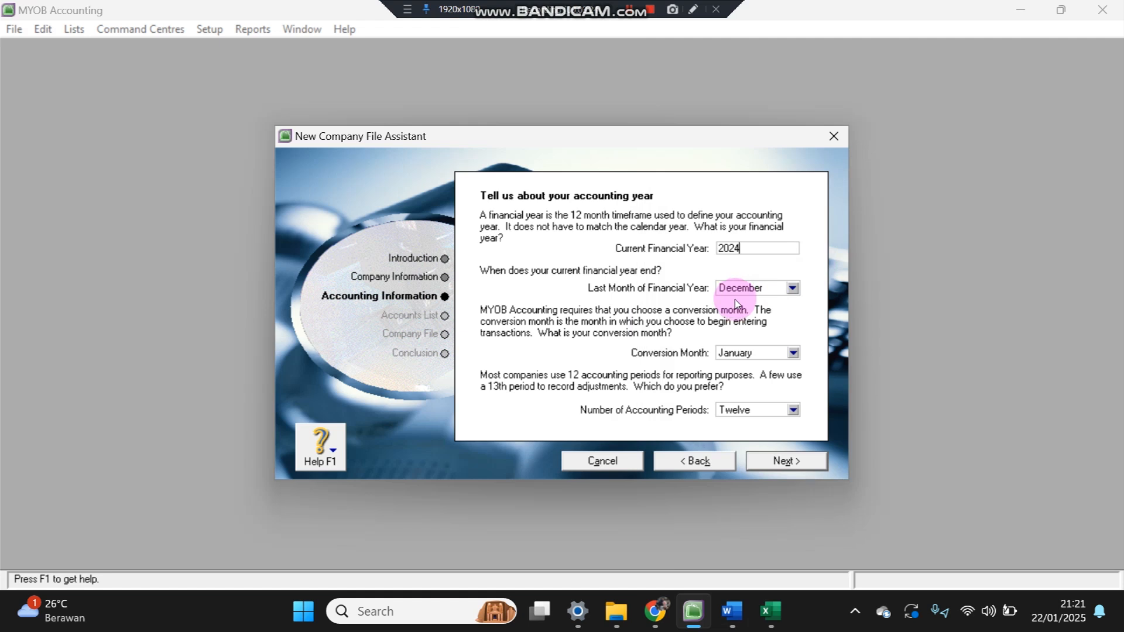
- Choose November as the conversion month and confirm the accounting information
left_click(734, 353)
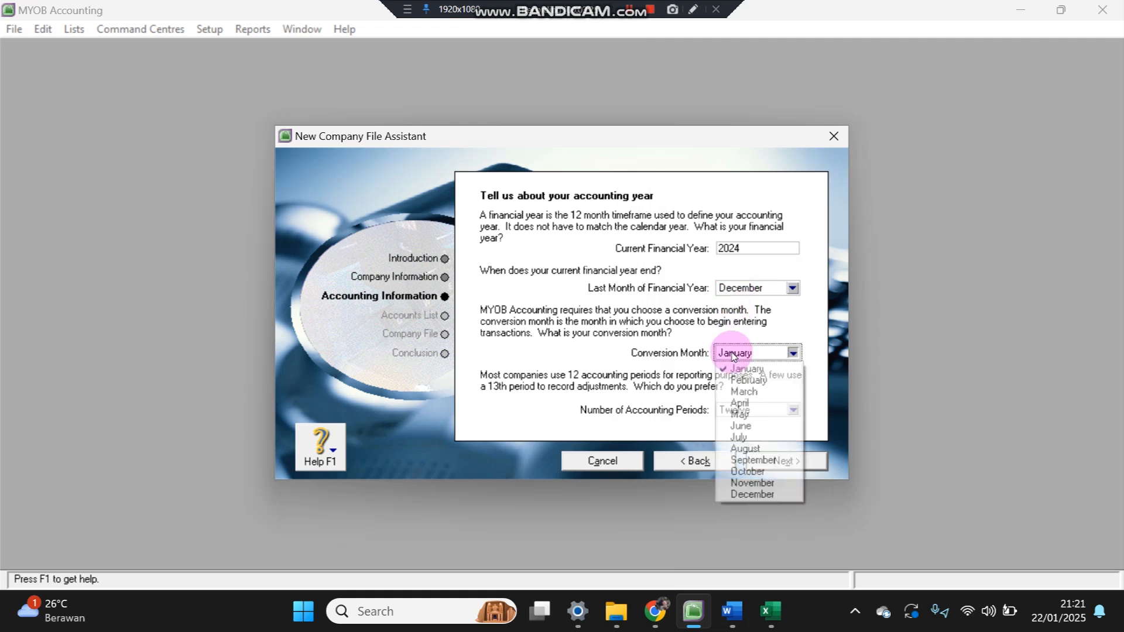
left_click(750, 482)
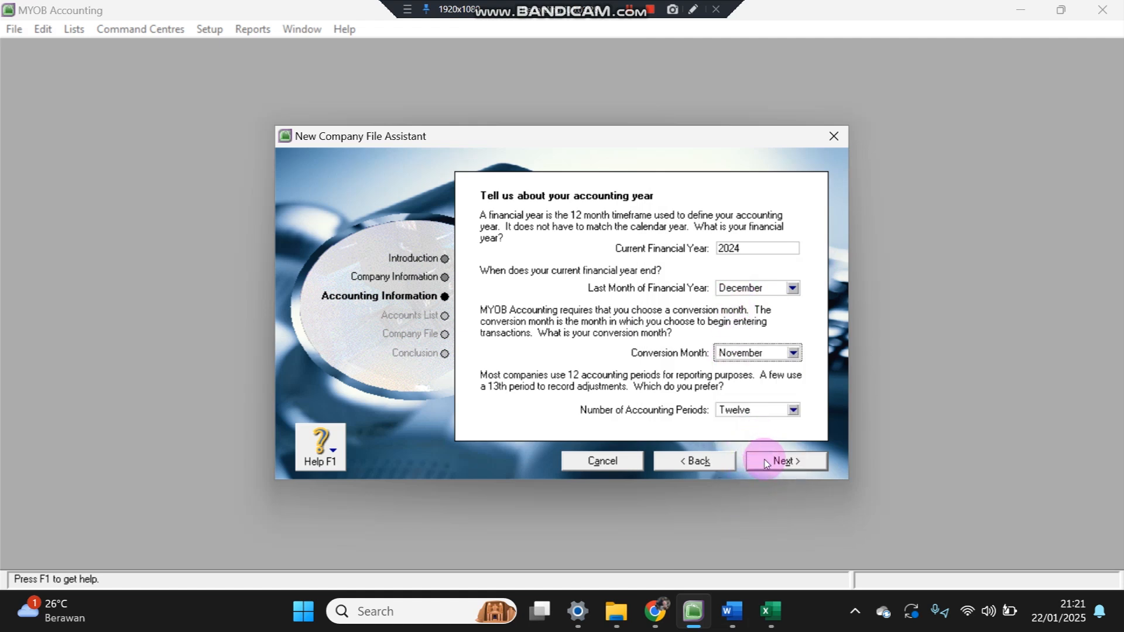
left_click(768, 462)
left_click(767, 462)
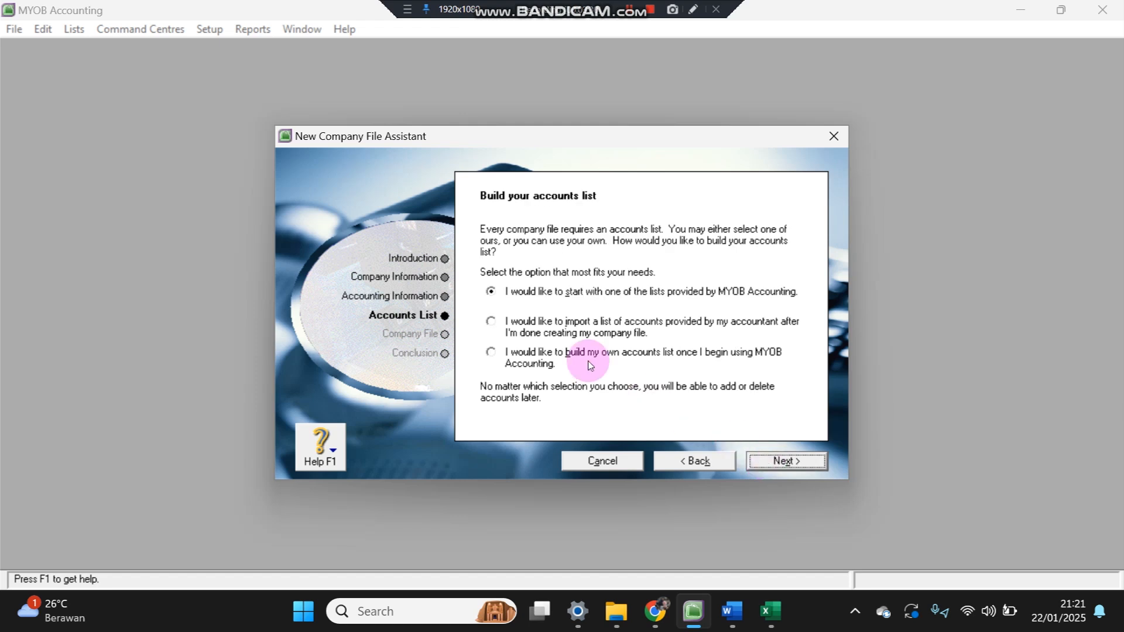
- Choose to import an accountant-provided accounts list and continue to file creation
left_click(571, 327)
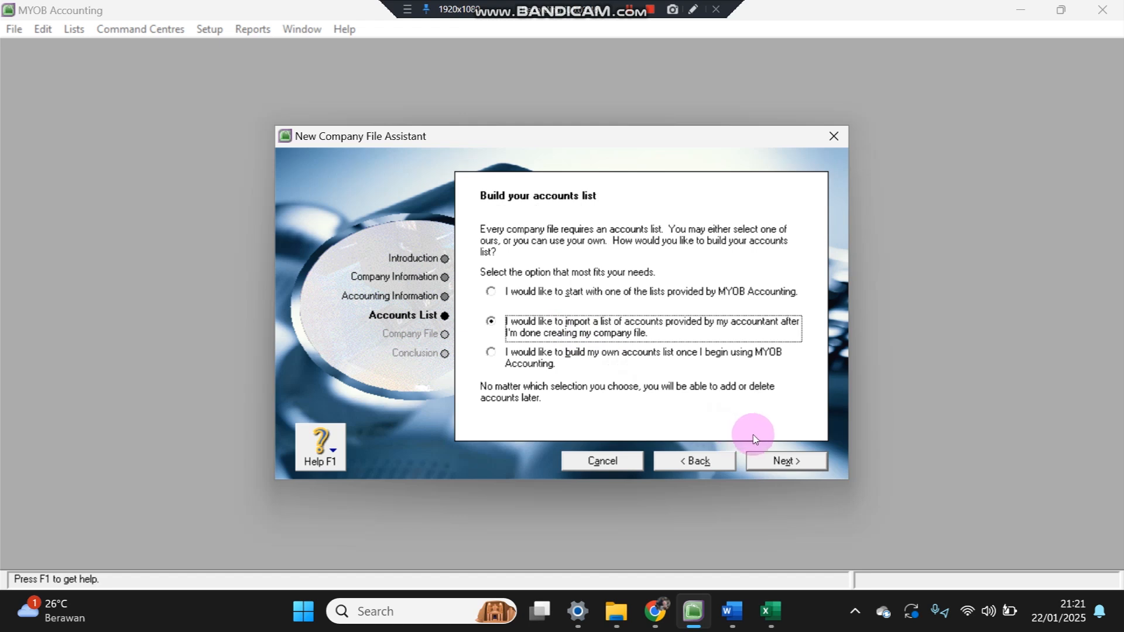
left_click(779, 462)
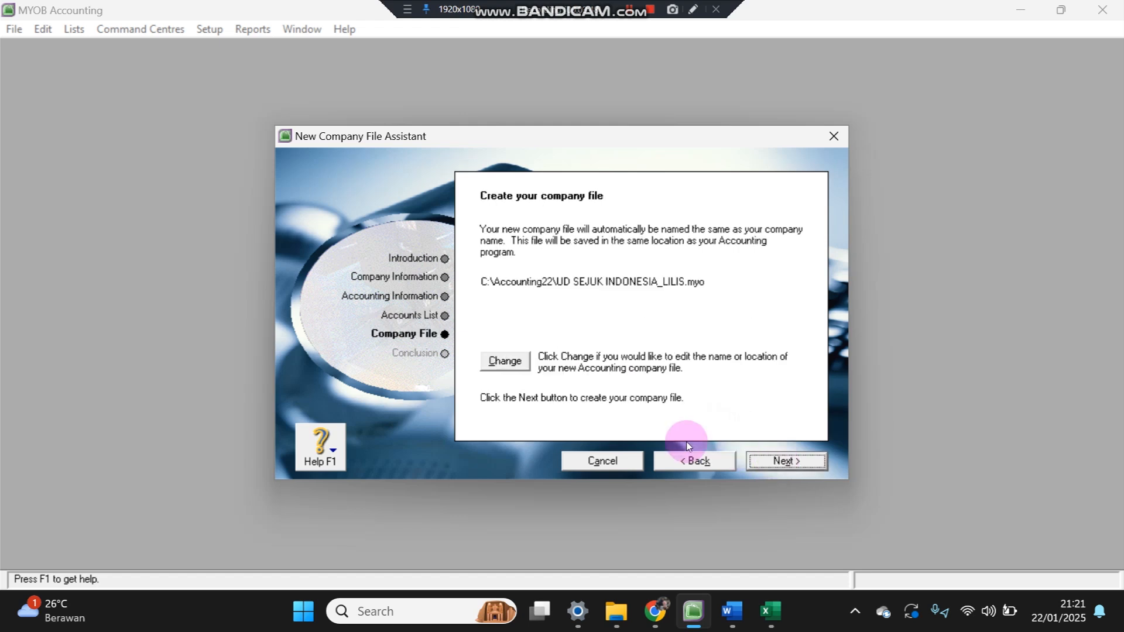
- Save the company file into a new 'UD Sejuk Indonesia' folder under Documents
left_click(497, 366)
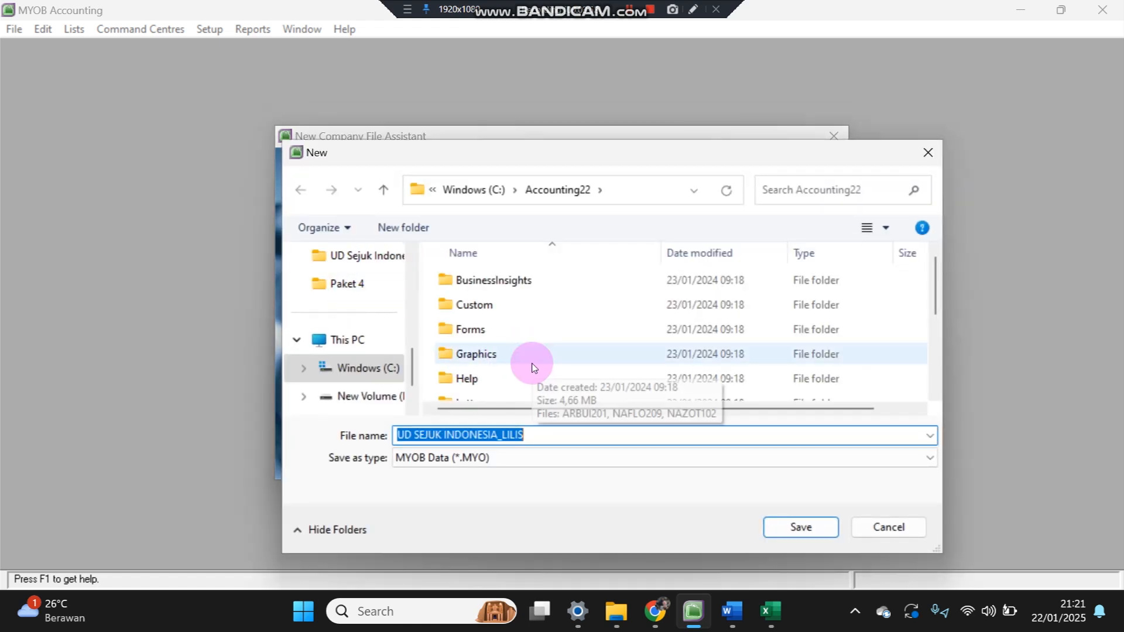
scroll(409, 275, "up", 2)
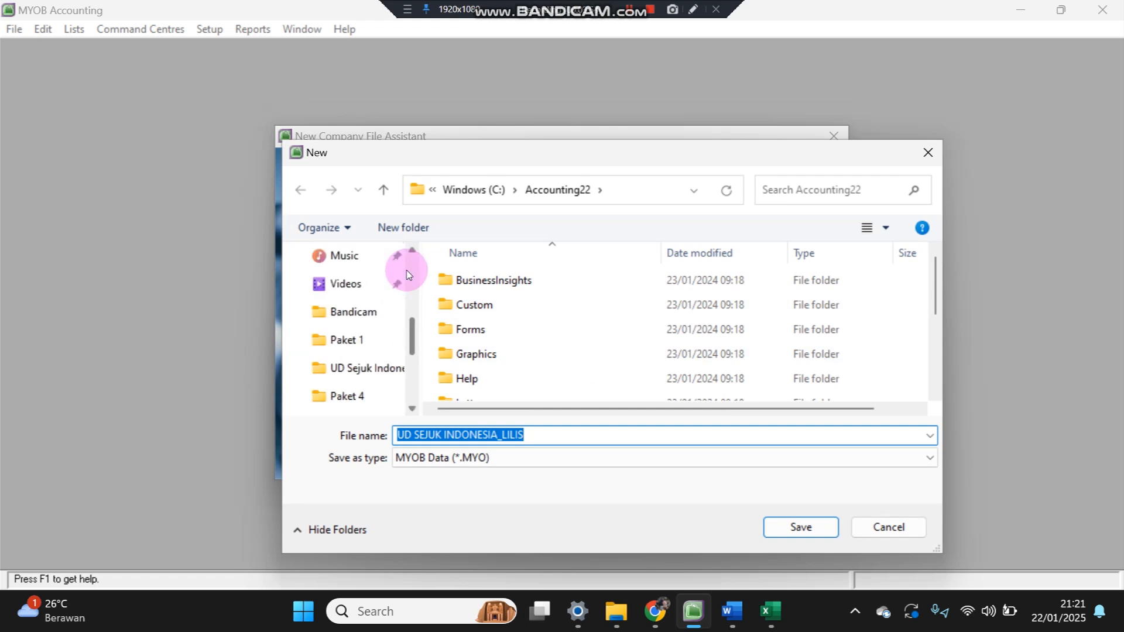
scroll(413, 271, "up", 1)
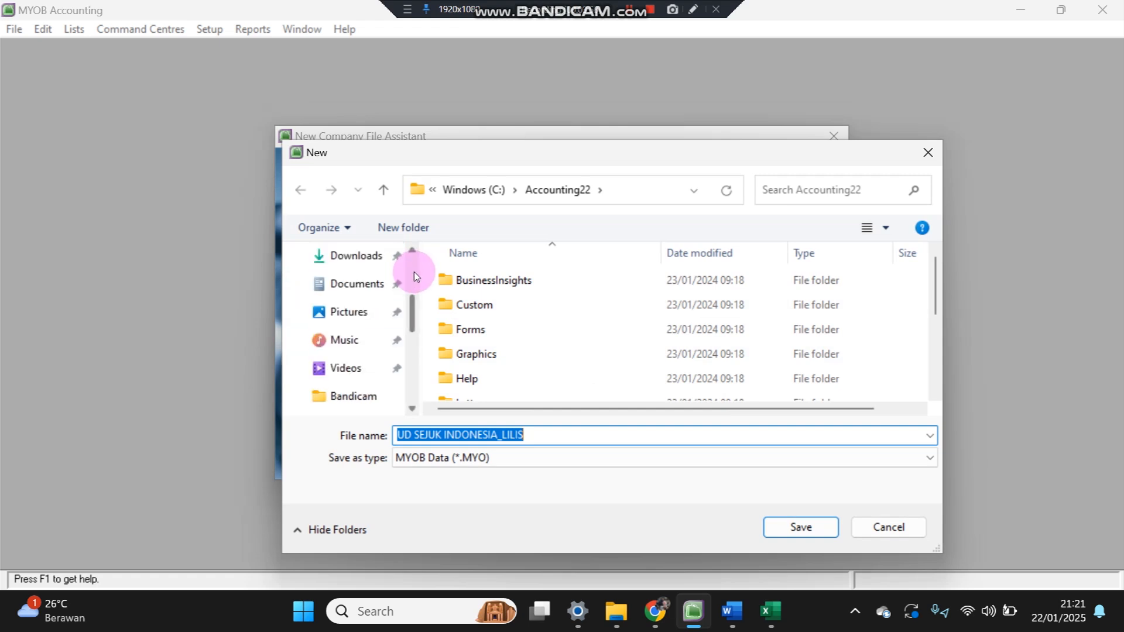
left_click(381, 280)
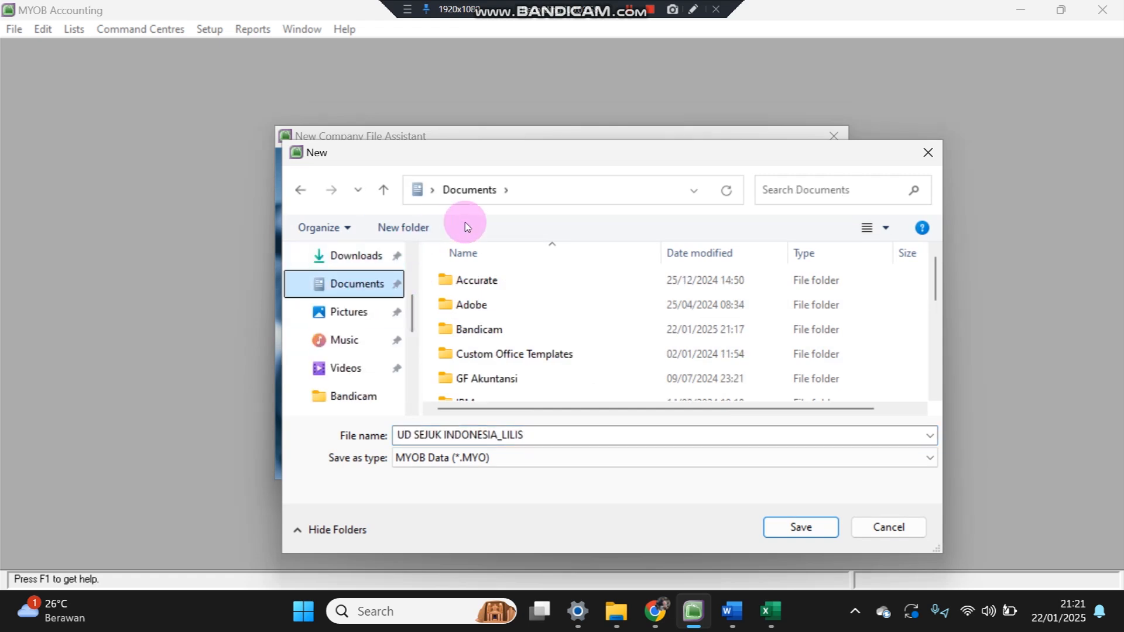
left_click(403, 228)
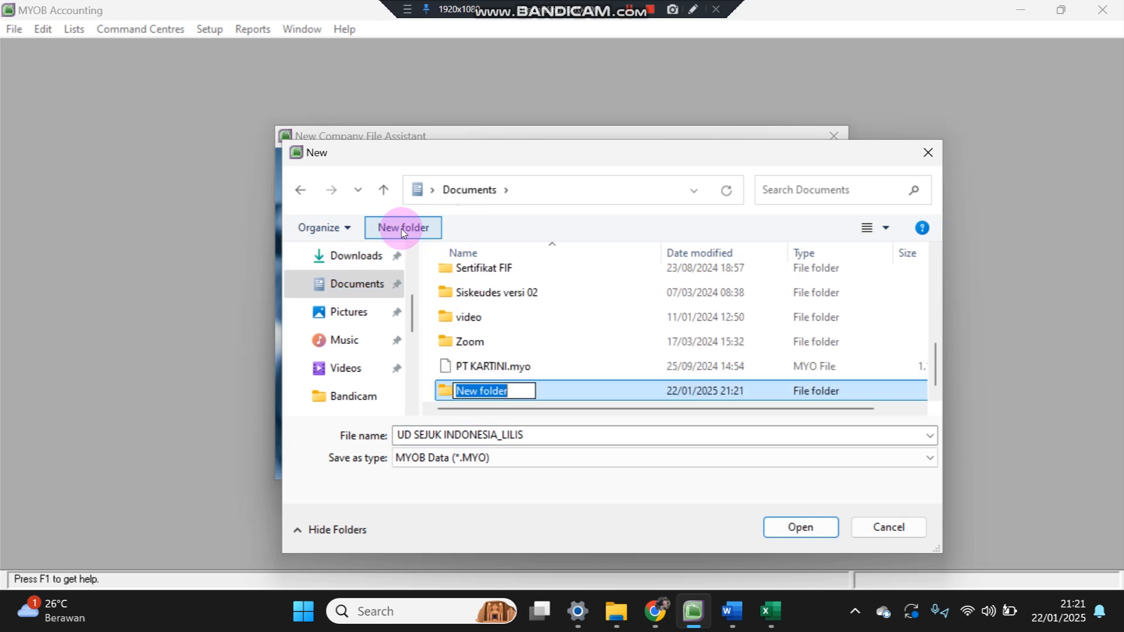
type("U")
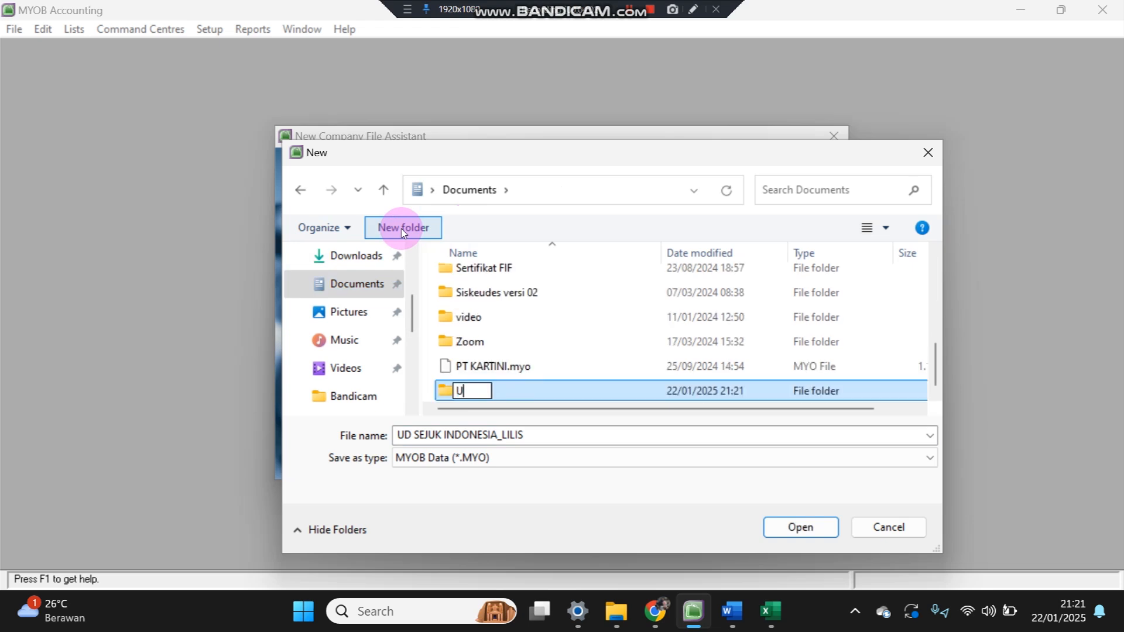
type("D Sejuk Indonesia")
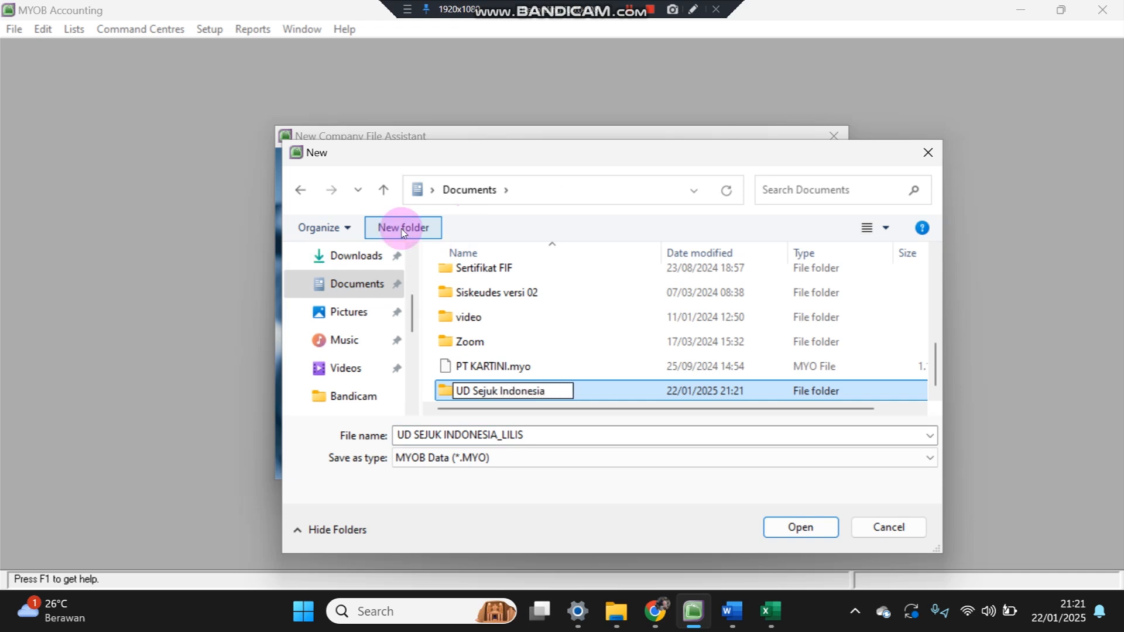
key("Return")
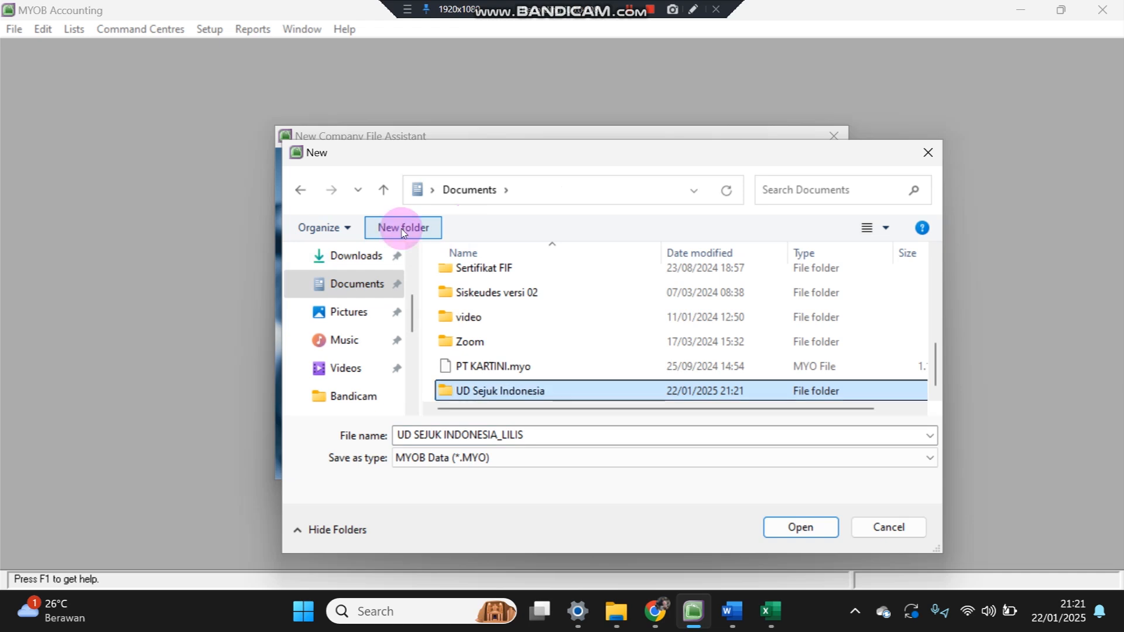
double_click(504, 391)
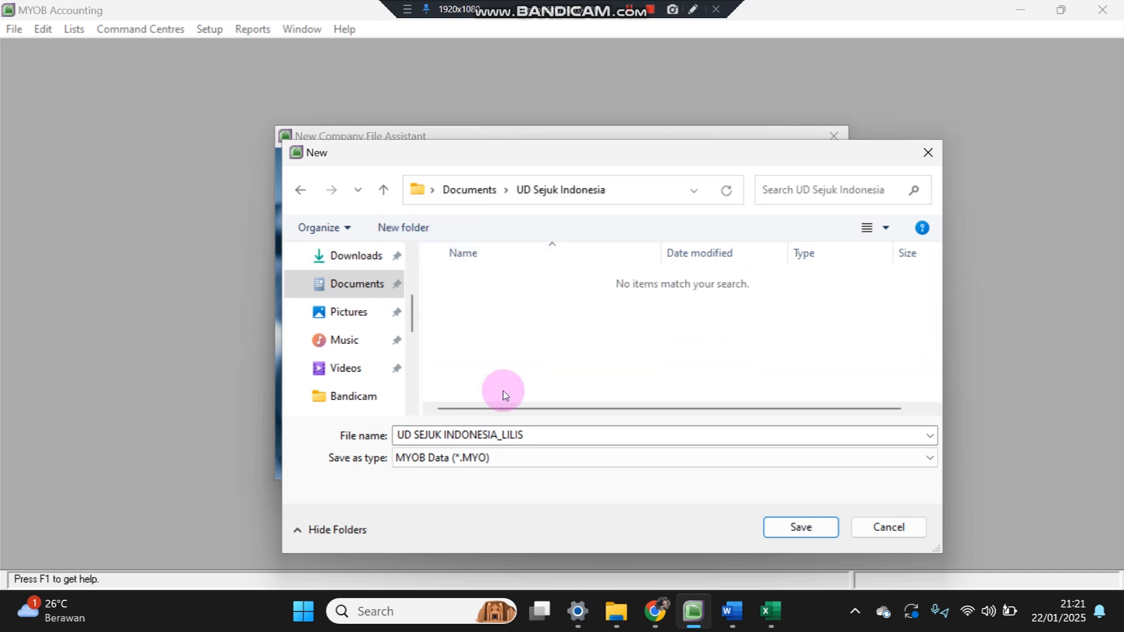
left_click(801, 530)
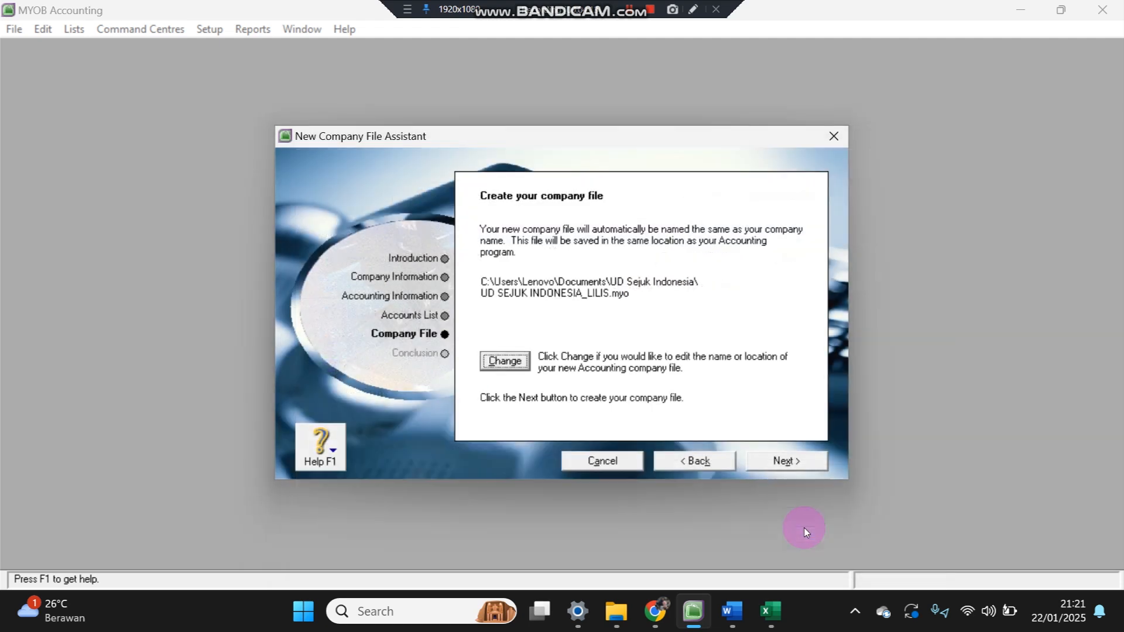
- Create the company file, enter the Command Centre, and dismiss the Easy Setup Assistant
left_click(796, 459)
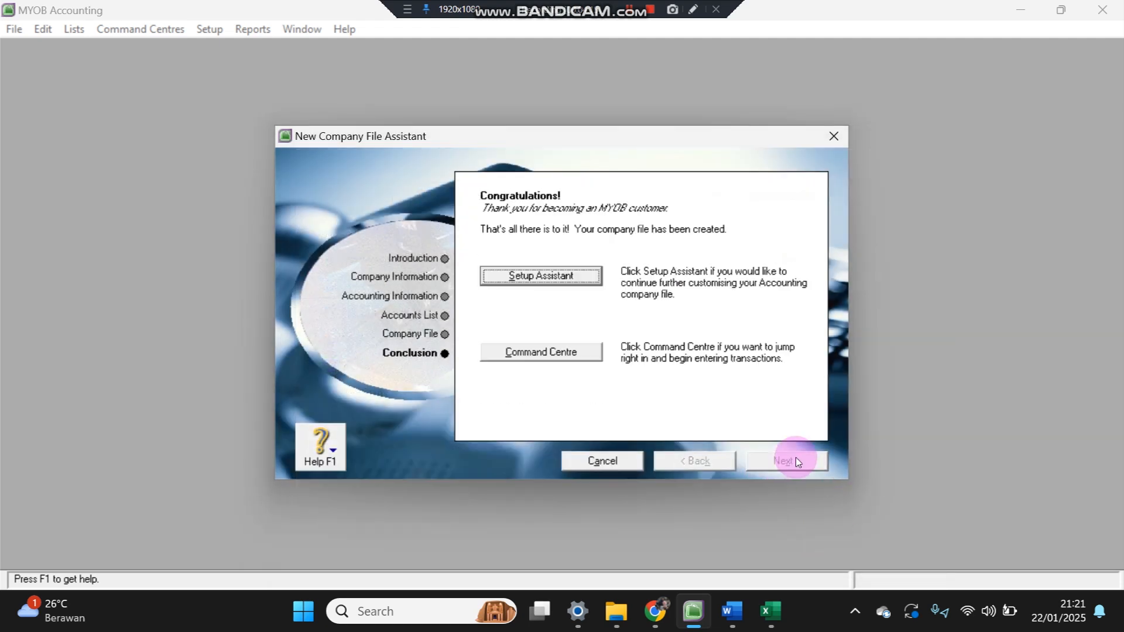
left_click(517, 357)
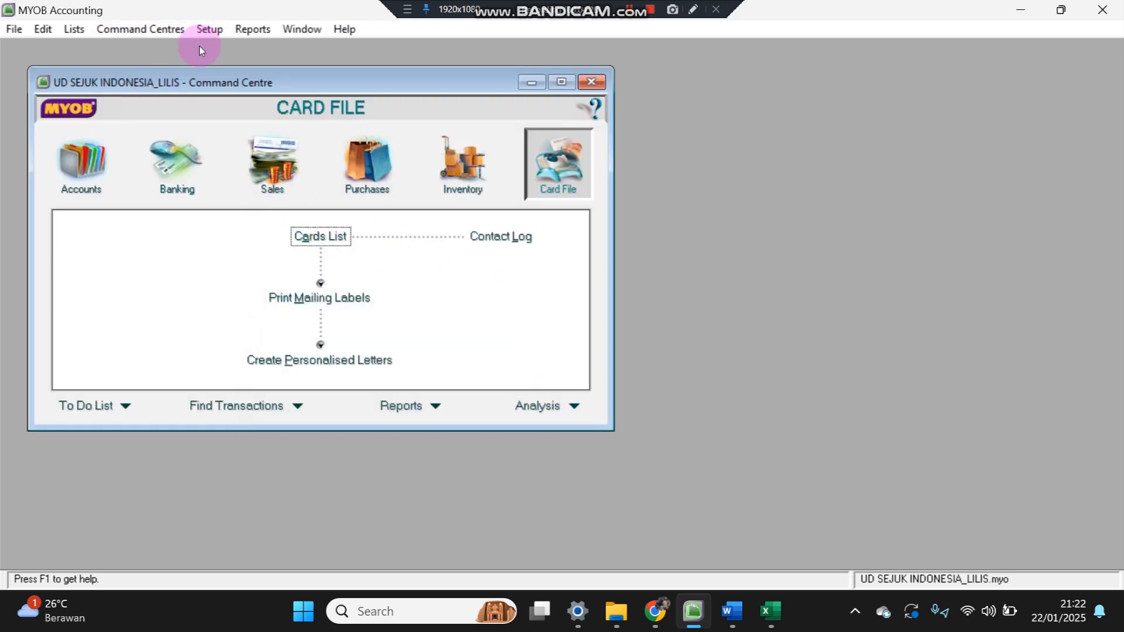
left_click(211, 26)
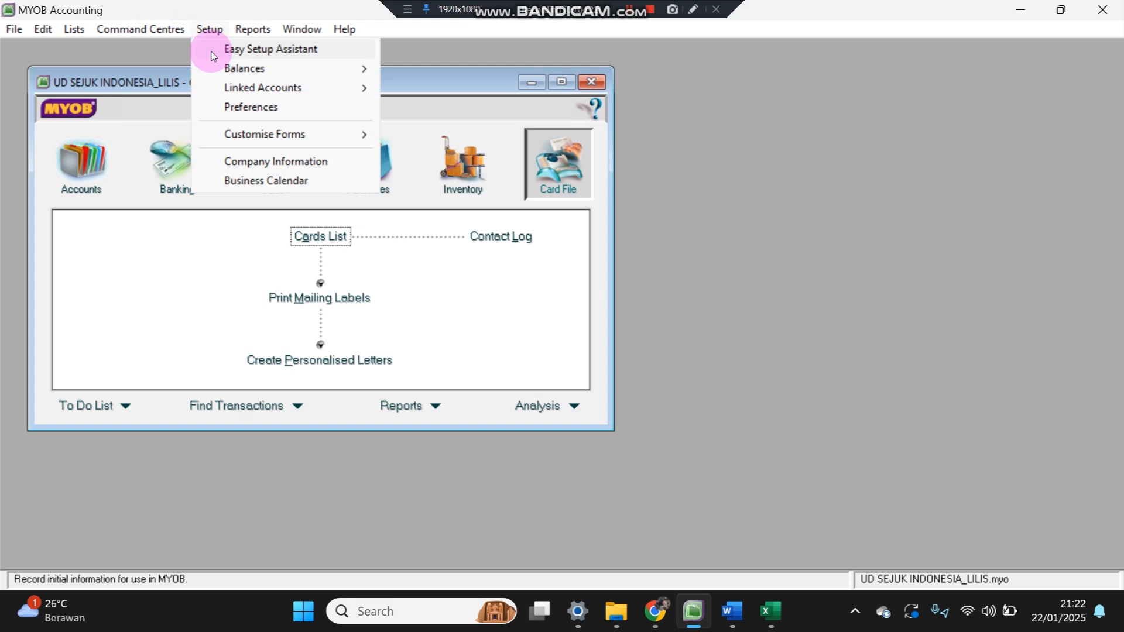
left_click(213, 48)
left_click(673, 203)
left_click(409, 109)
left_click(571, 80)
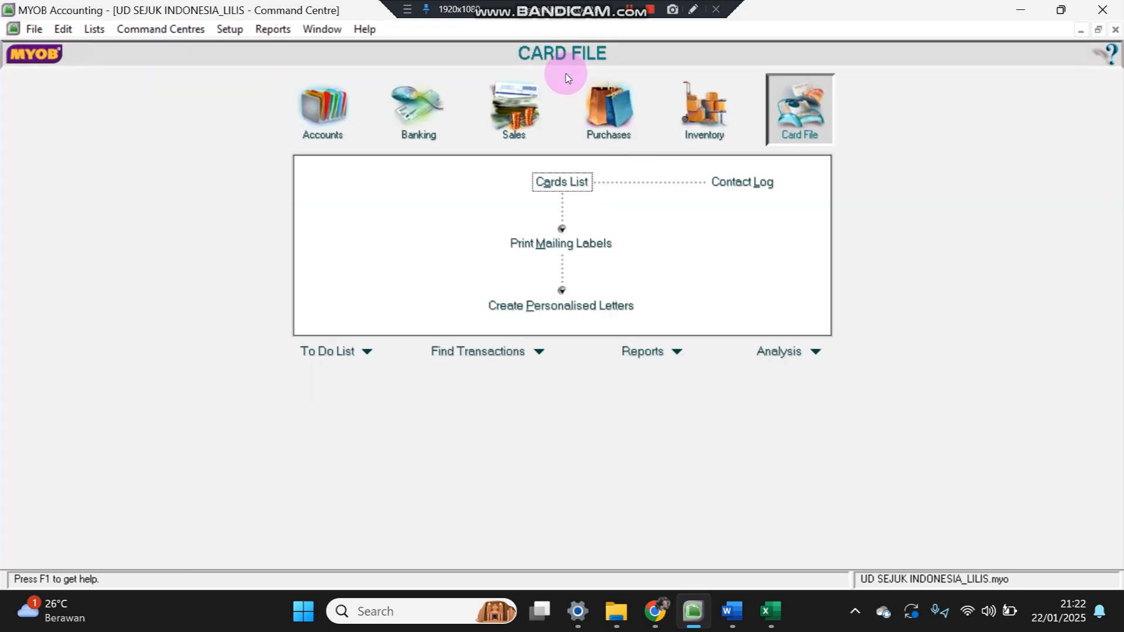
- Open the Accounts List and bring up the Word trial balance
left_click(321, 115)
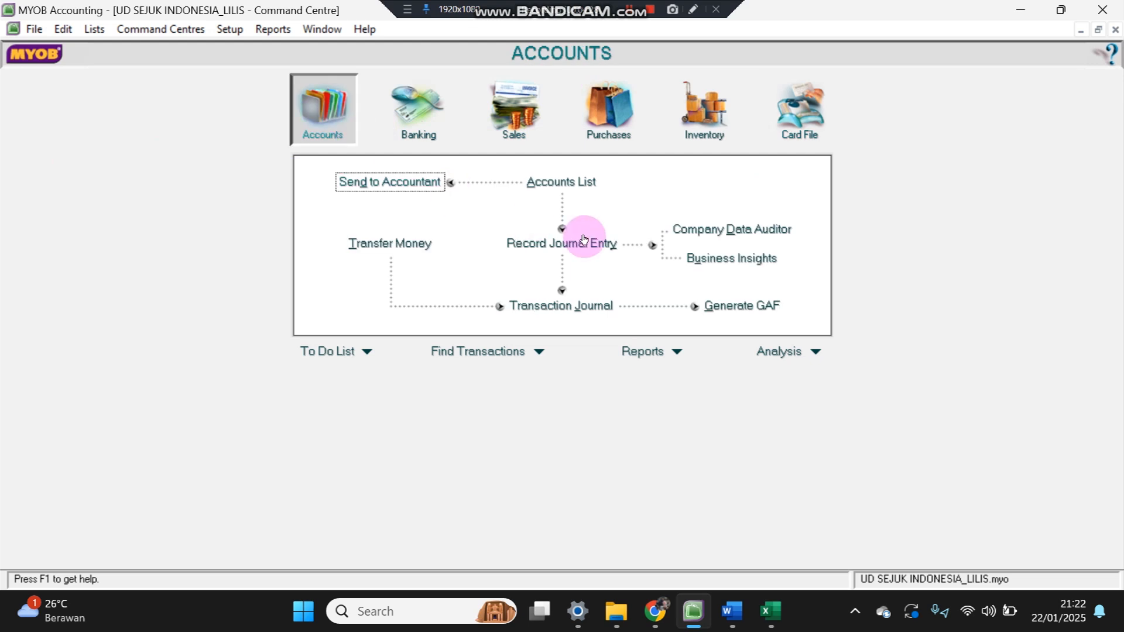
left_click(561, 183)
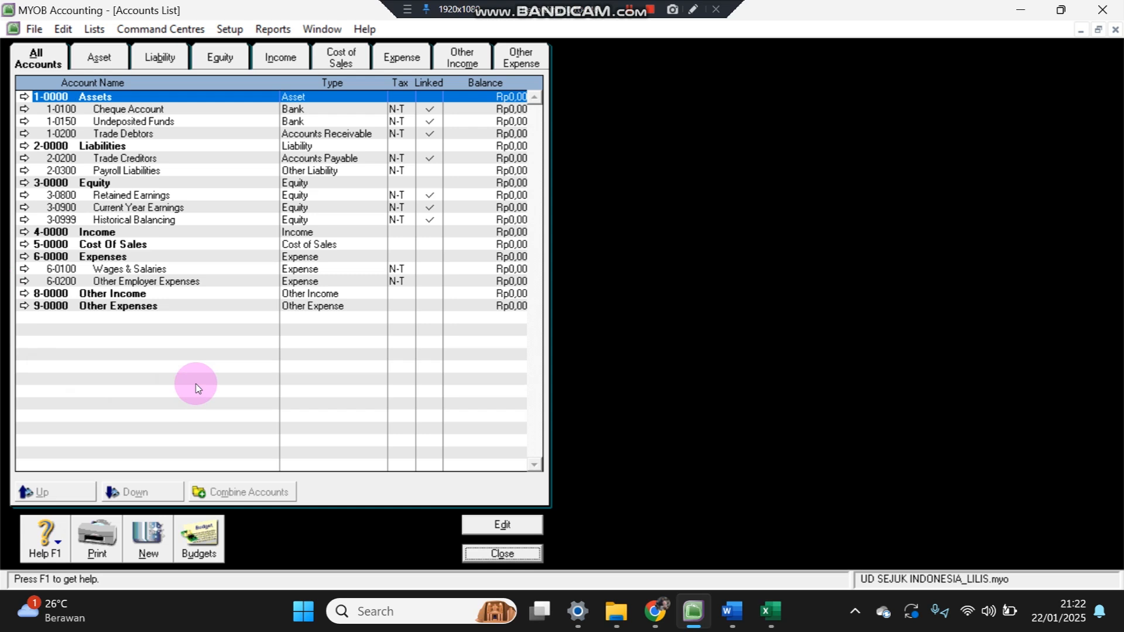
left_click(739, 624)
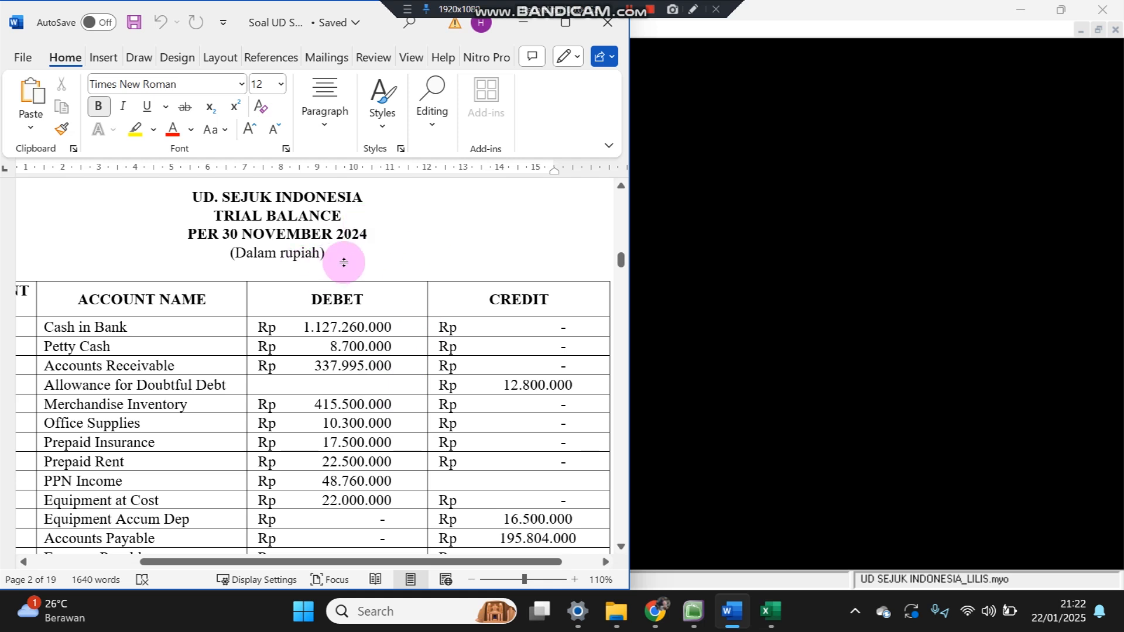
- Restore the MYOB window and position it beside the Word trial balance
left_click(1062, 10)
left_click(1062, 11)
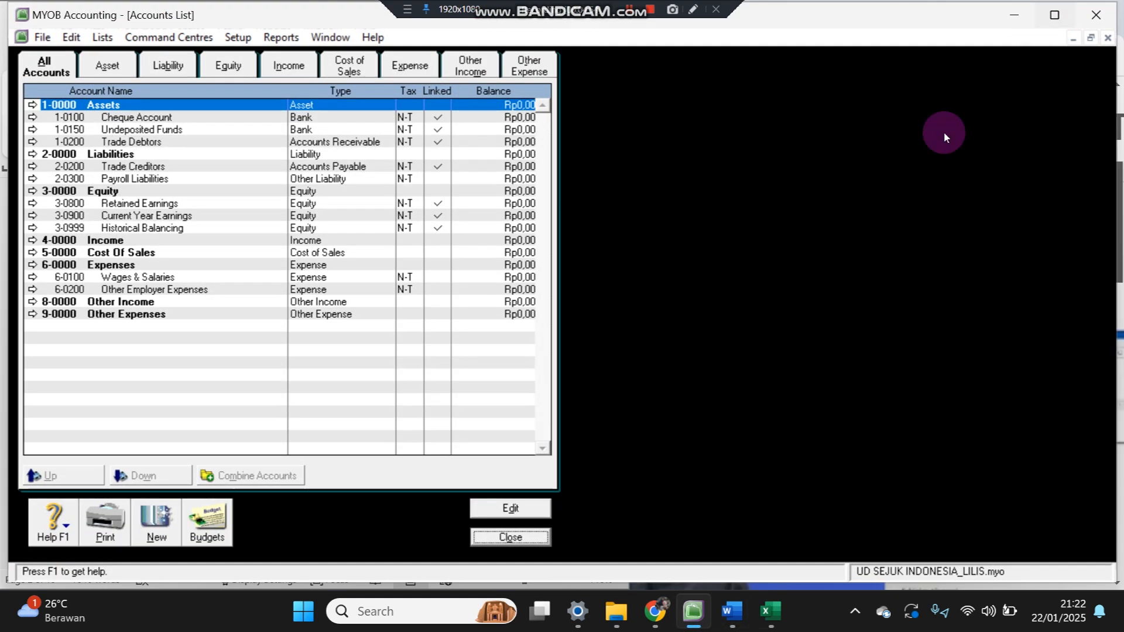
left_click_drag(6, 6, 426, 6)
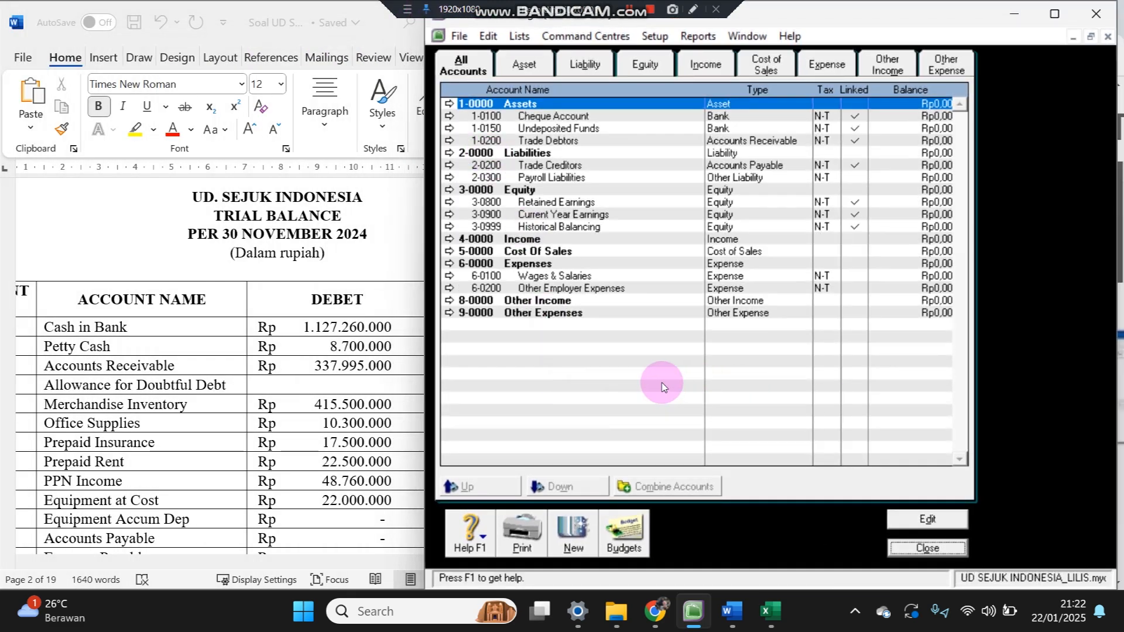
- Delete the Wages & Salaries, Other Employer Expenses and Payroll Liabilities accounts
double_click(583, 281)
right_click(582, 276)
left_click(616, 286)
double_click(613, 277)
right_click(634, 281)
left_click(638, 290)
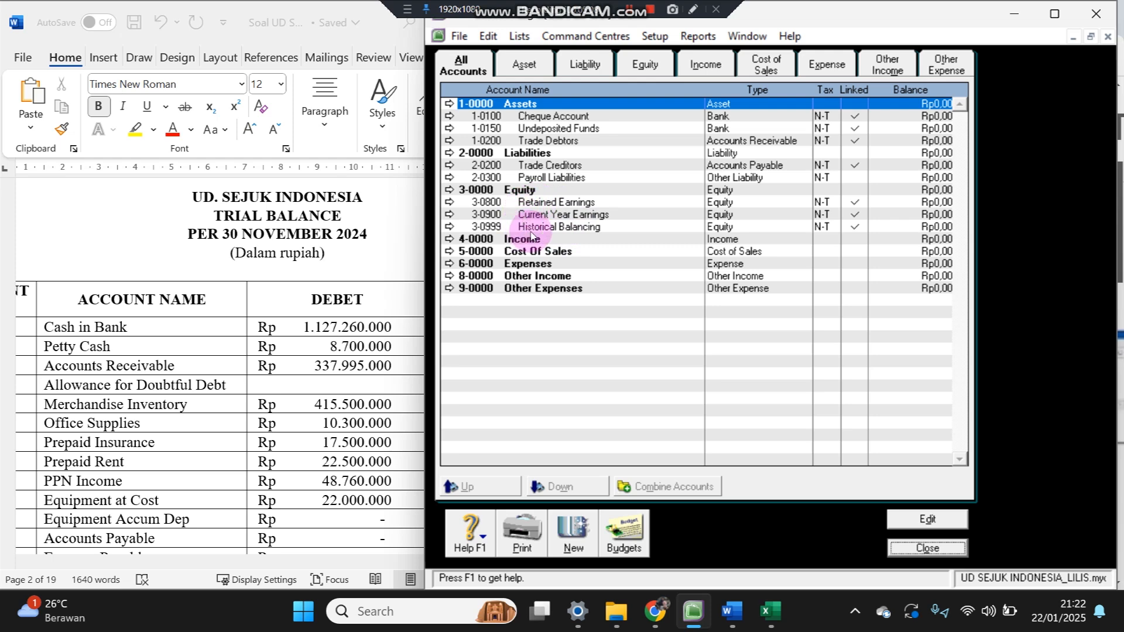
double_click(626, 177)
right_click(531, 212)
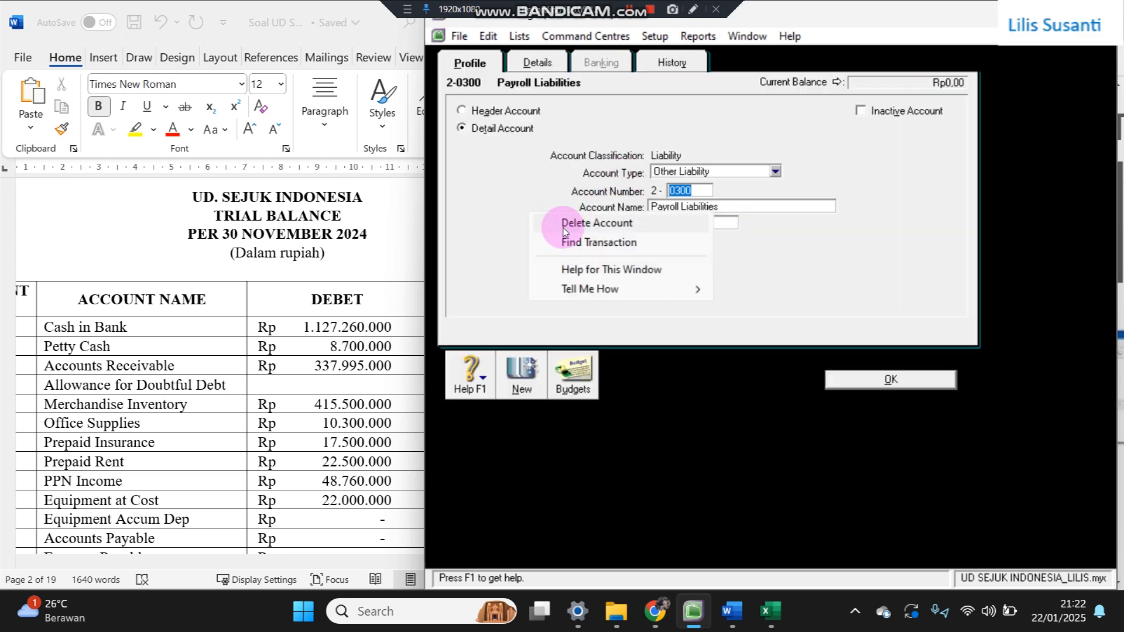
left_click(564, 230)
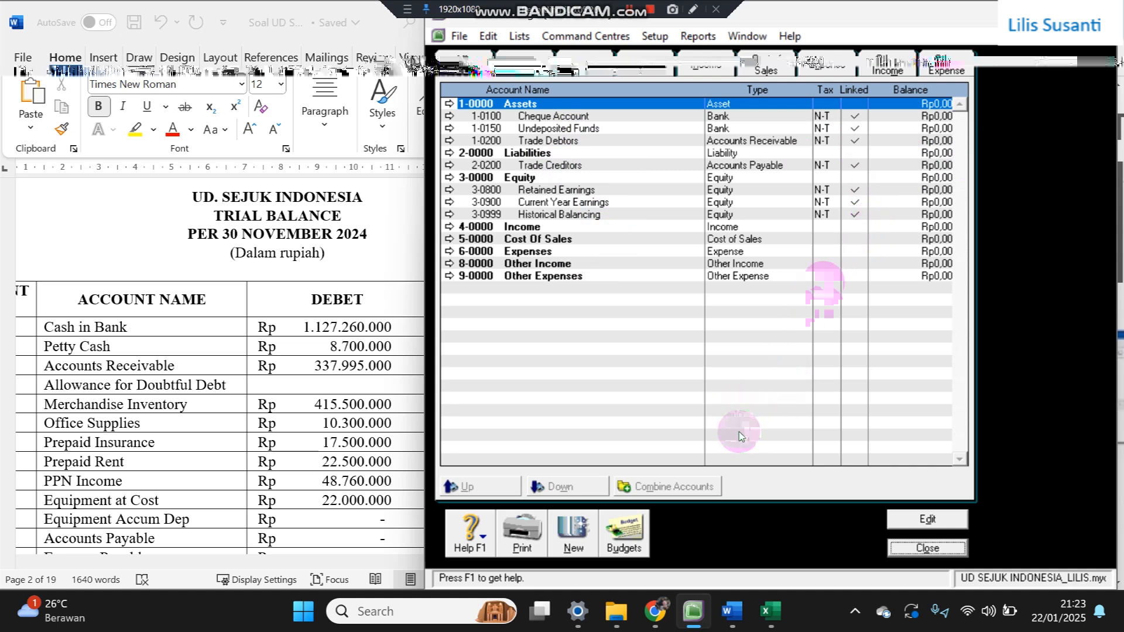
left_click(770, 612)
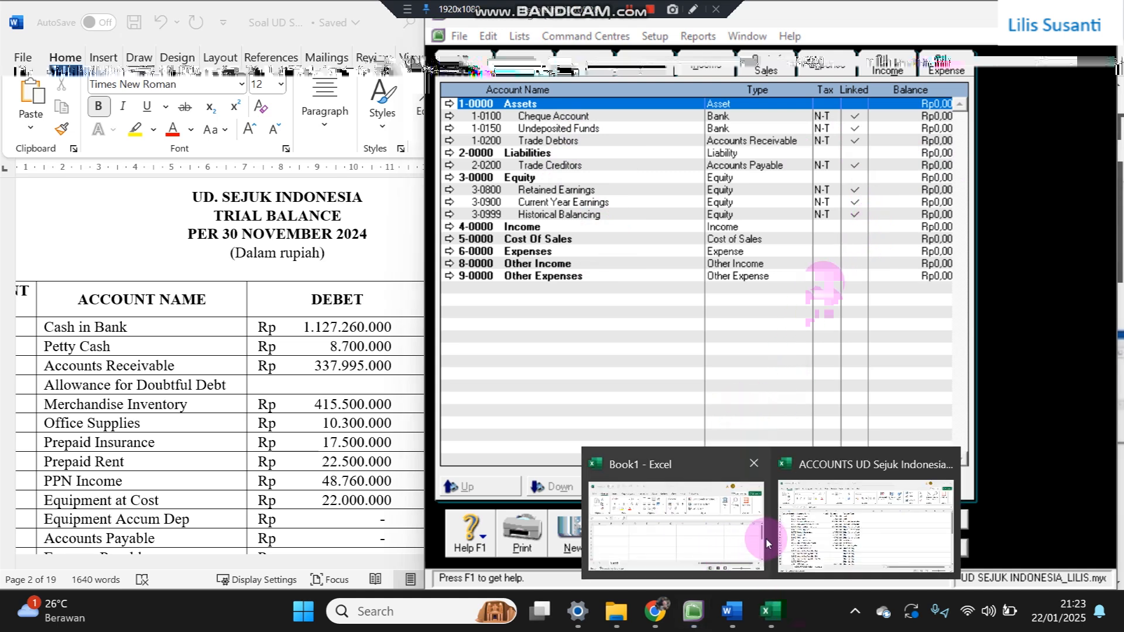
- Inspect the Excel account list's column headings and resize its window to full height
left_click(820, 530)
left_click(528, 381)
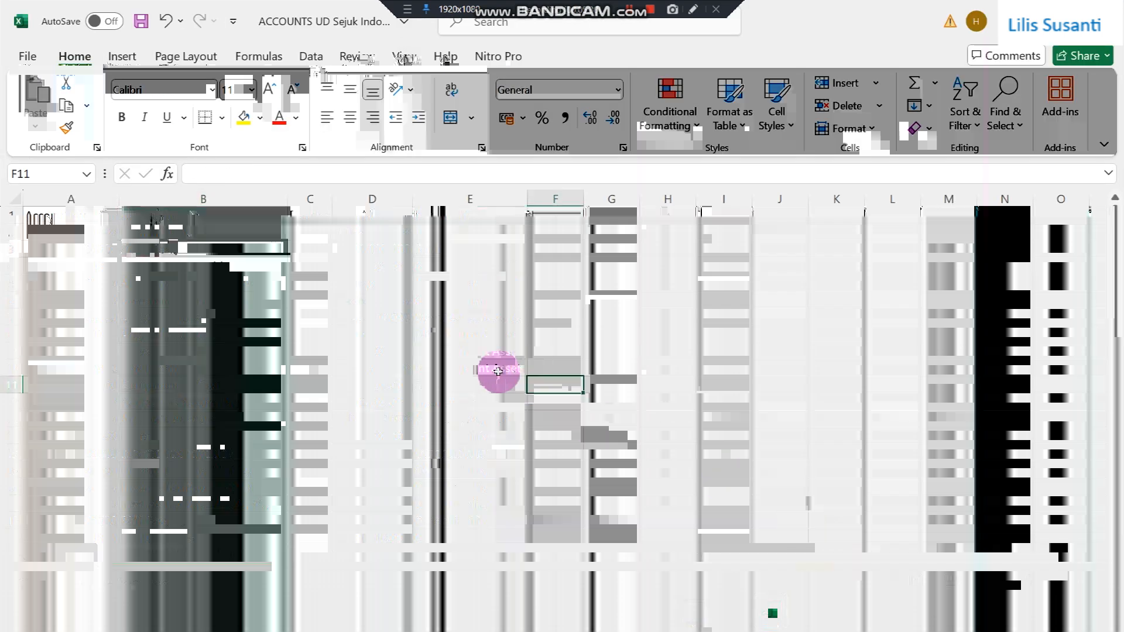
left_click(518, 250)
left_click(74, 219)
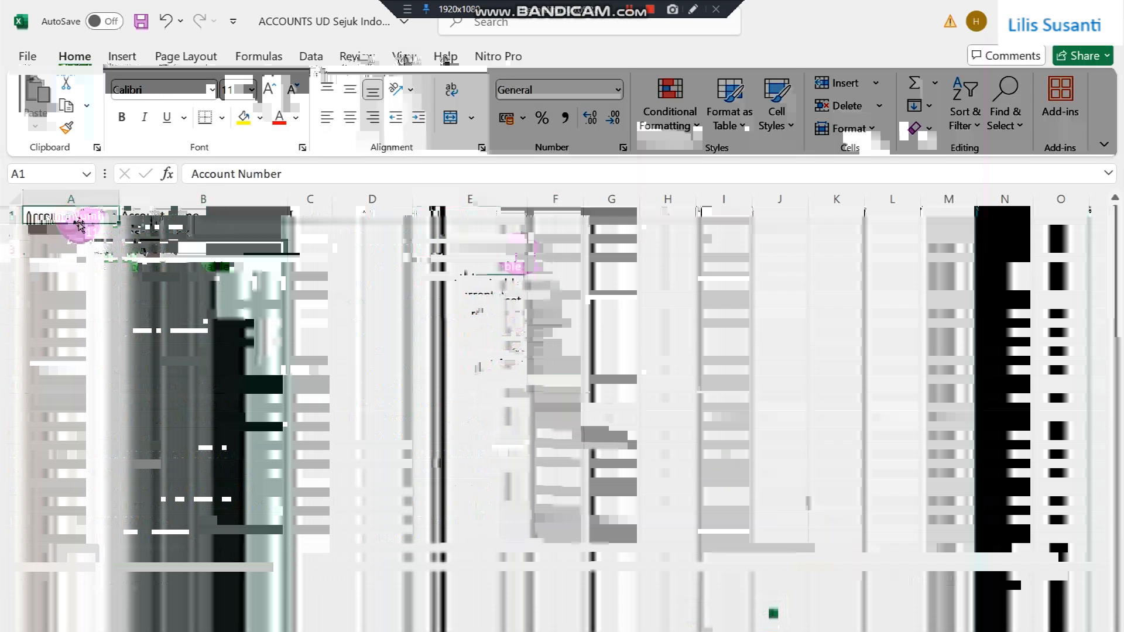
left_click(149, 221)
left_click(318, 216)
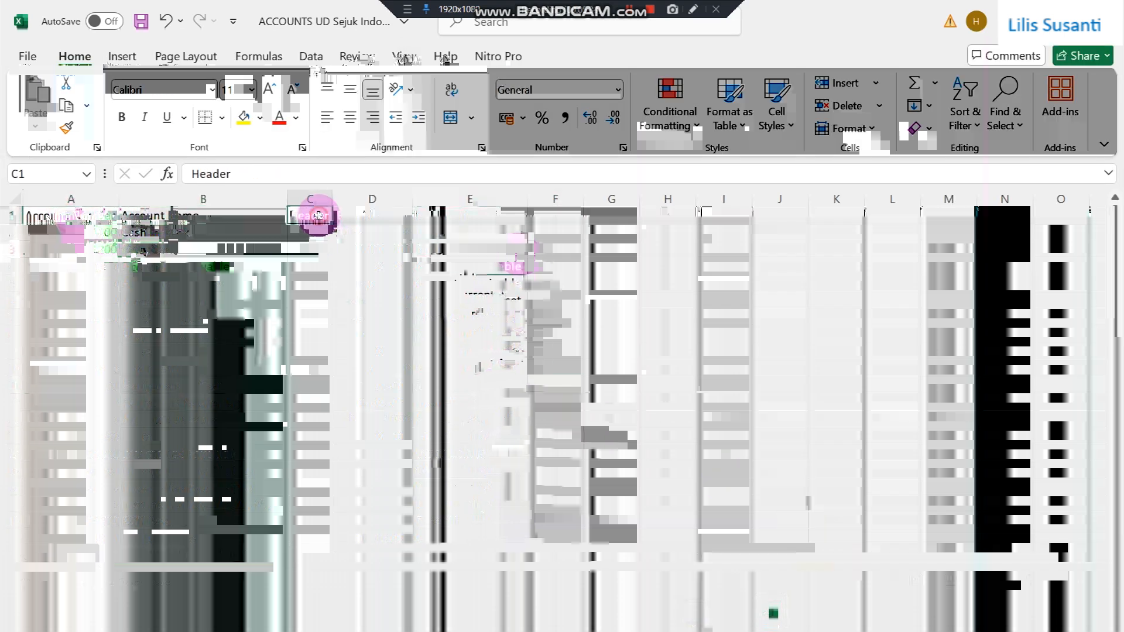
left_click(391, 219)
left_click(446, 217)
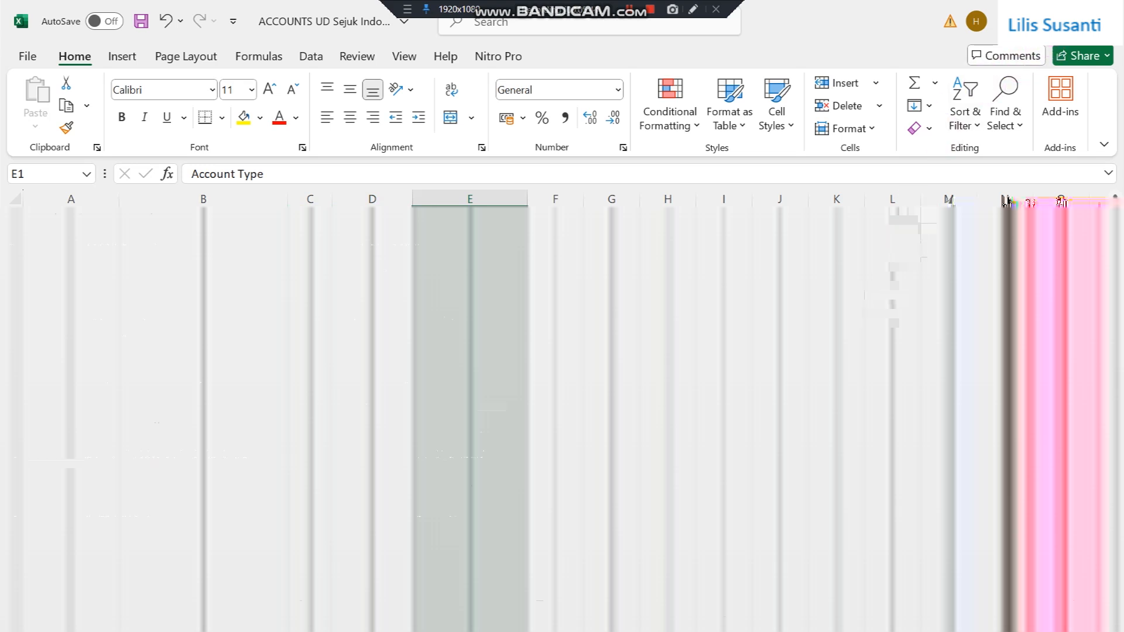
left_click(1061, 21)
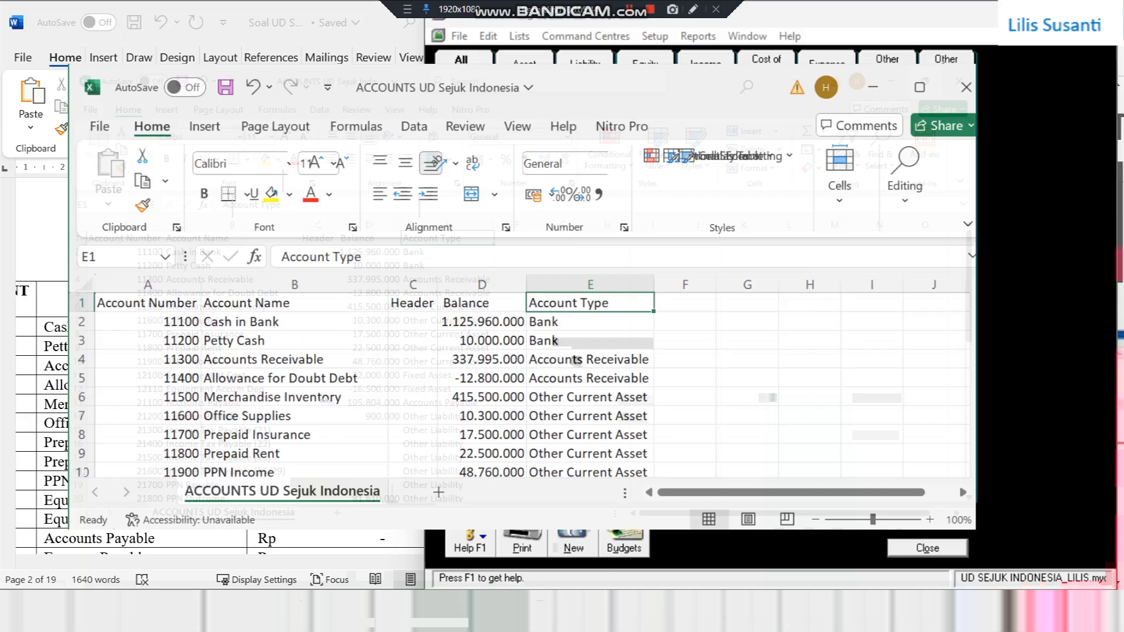
left_click_drag(918, 495, 865, 594)
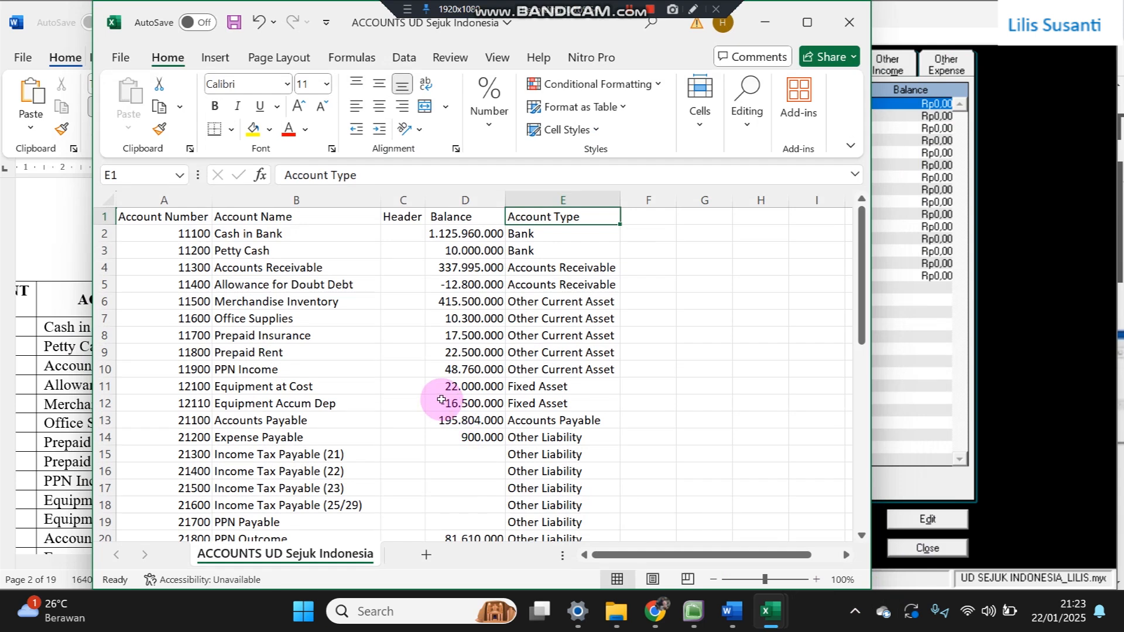
- Check account numbers, names, balances and types in Excel against the Word trial balance
left_click(442, 401)
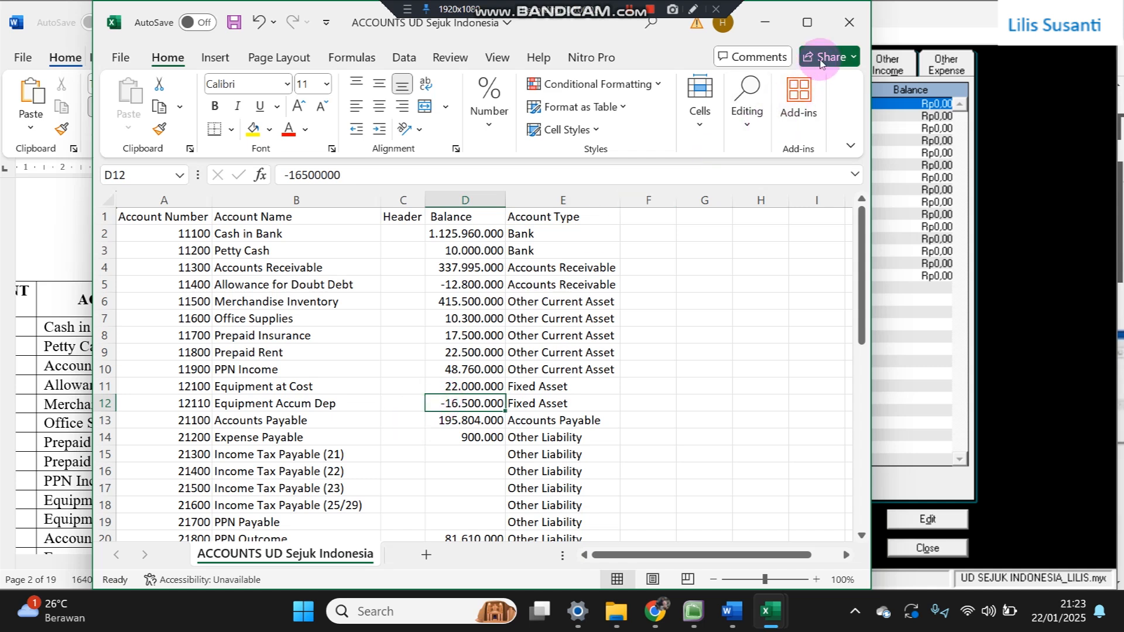
left_click(178, 237)
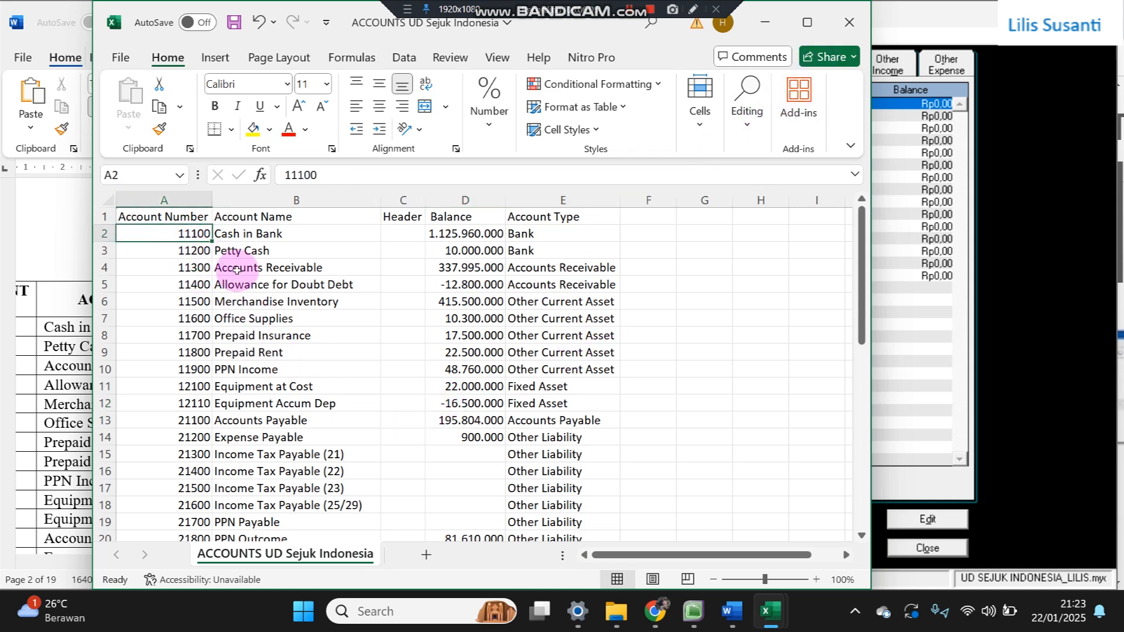
left_click(248, 239)
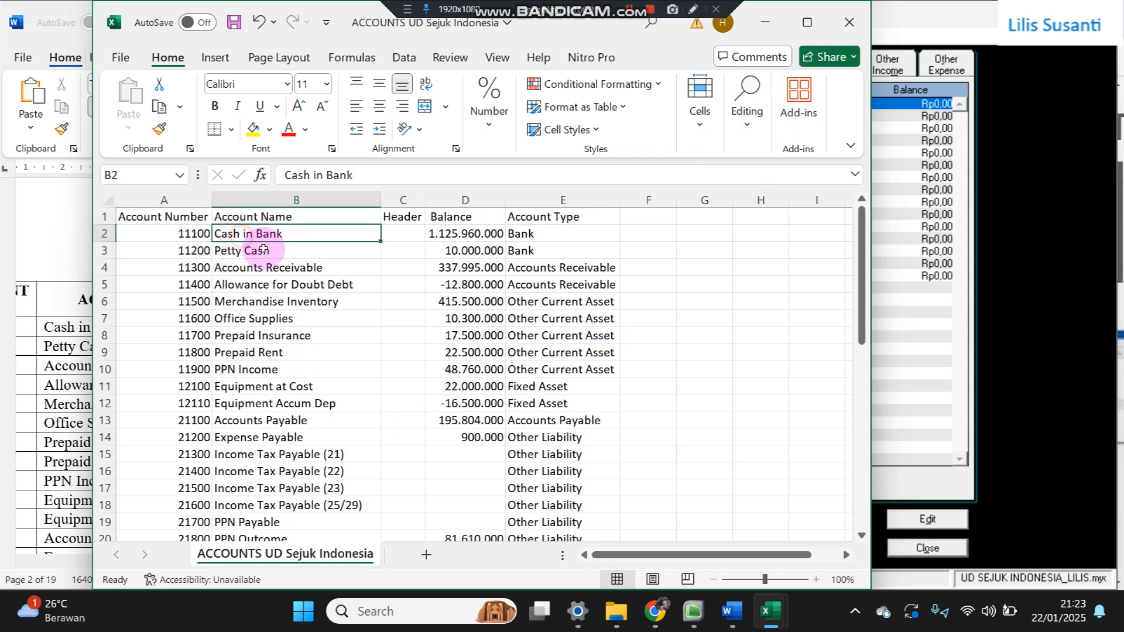
left_click(402, 219)
left_click(463, 237)
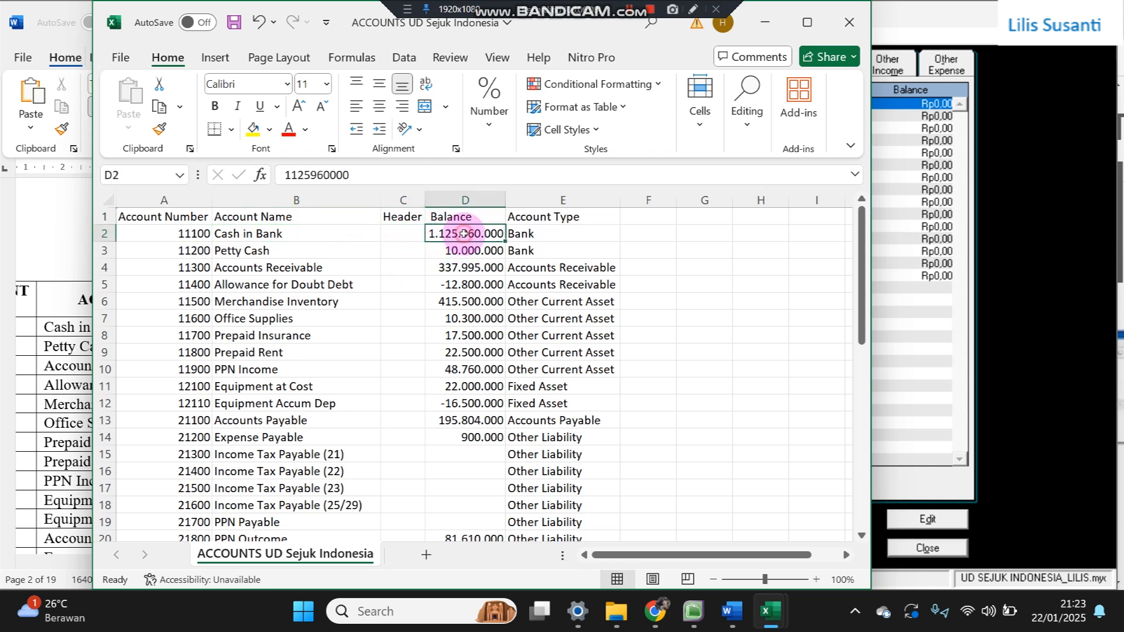
left_click(43, 369)
left_click(793, 234)
left_click(523, 235)
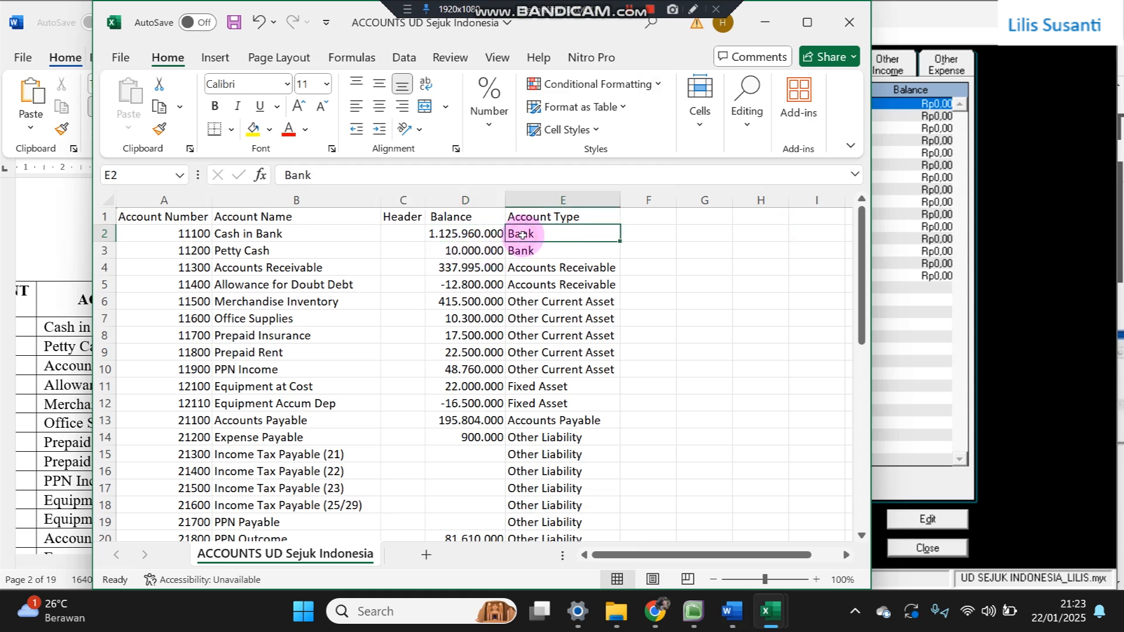
scroll(525, 439, "down", 4)
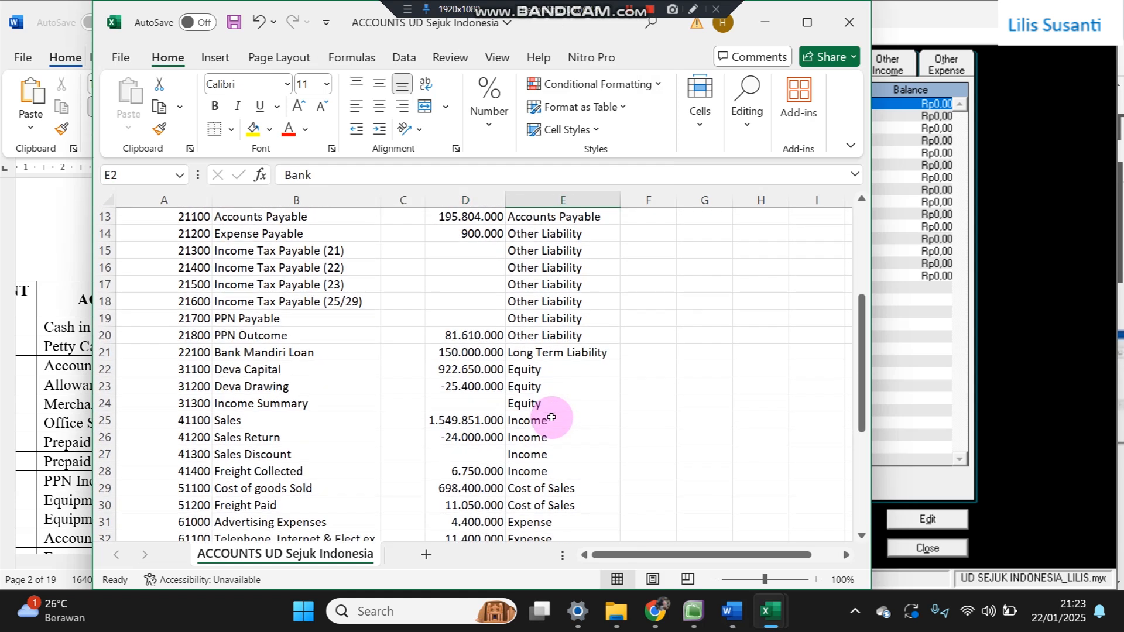
- Save and close ACCOUNTS UD Sejuk Indonesia, returning to MYOB's Accounts List
left_click(854, 27)
left_click(513, 327)
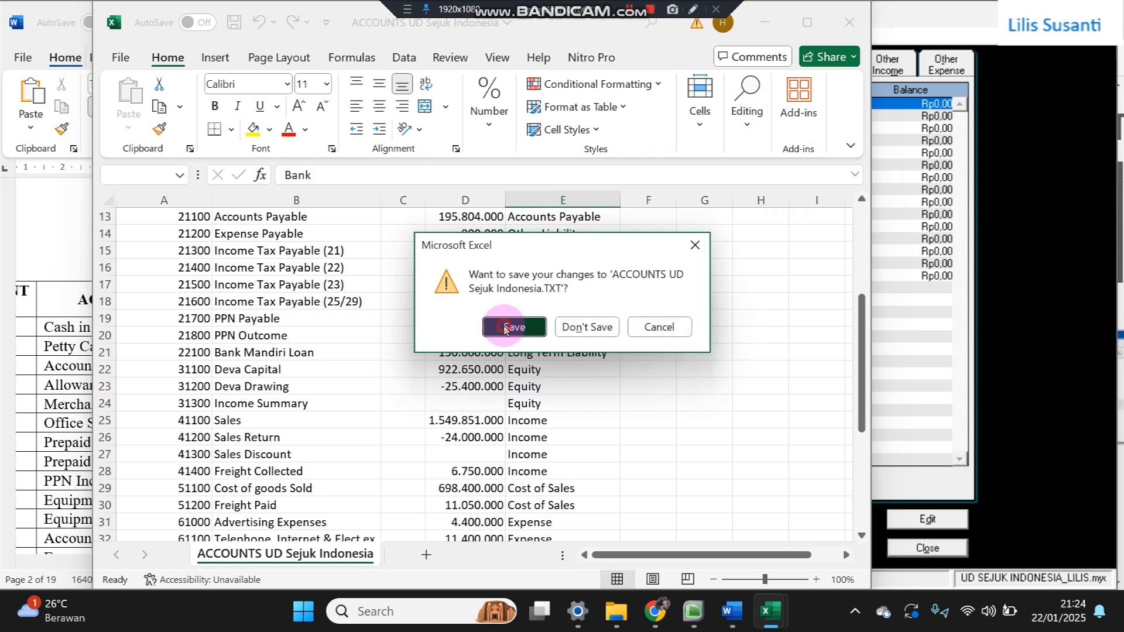
left_click(1088, 306)
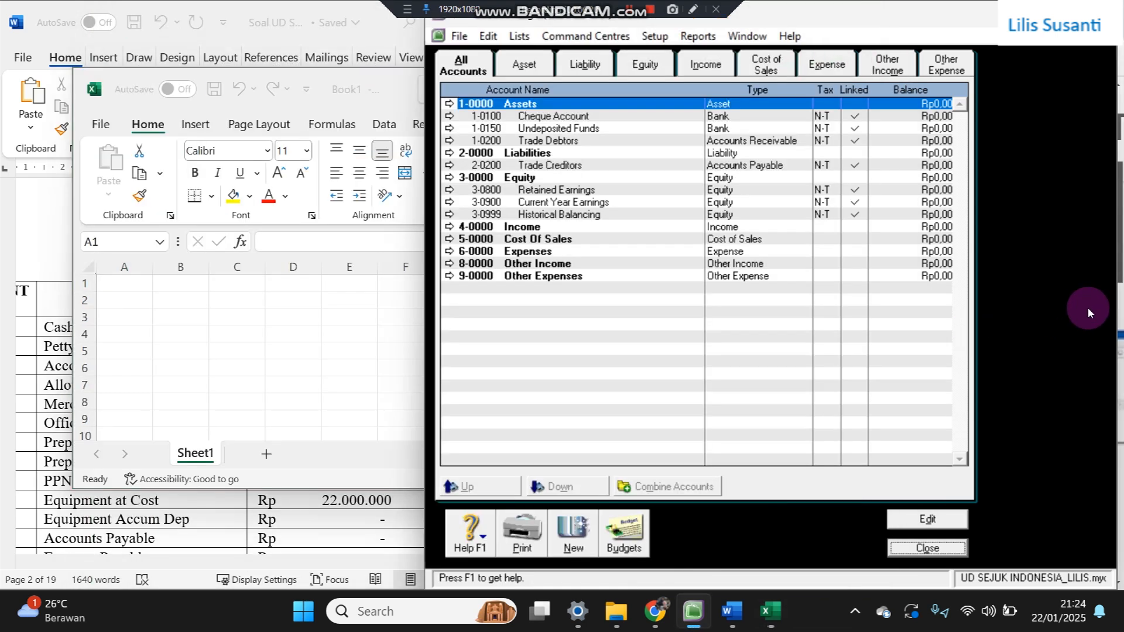
- Close the empty Book1 workbook and start an Account Information import that updates existing records
left_click(109, 330)
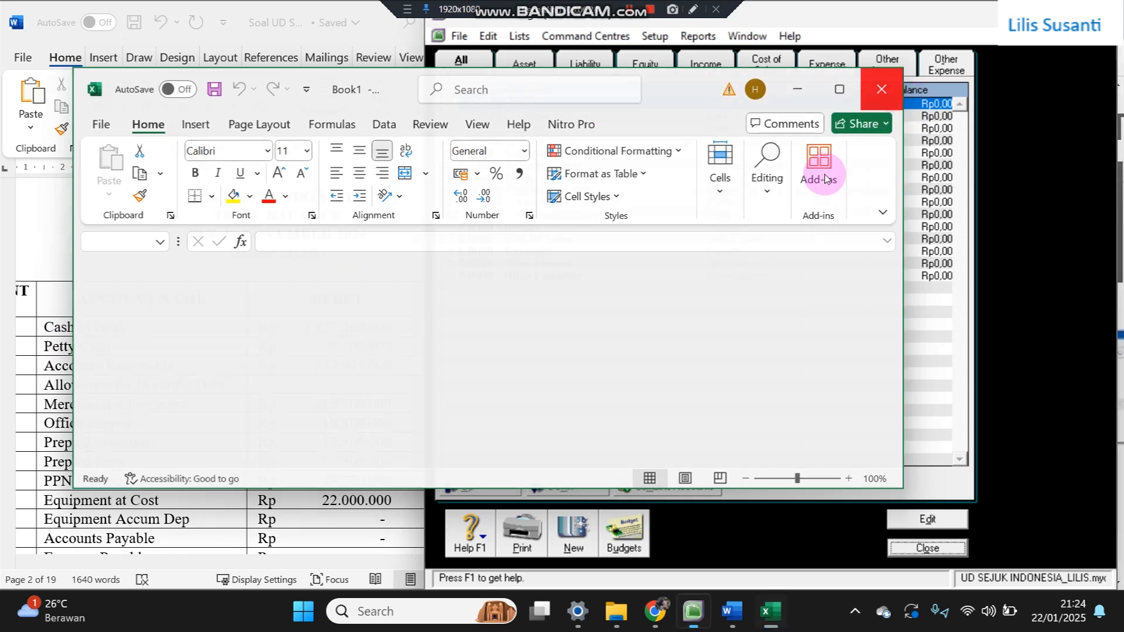
left_click(882, 89)
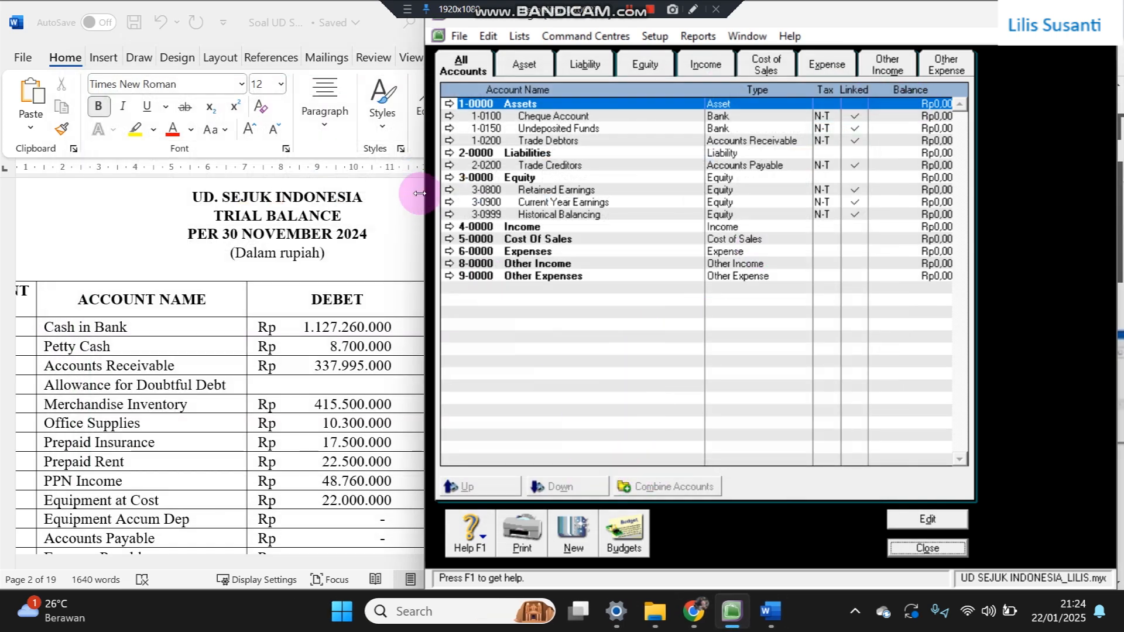
left_click(460, 37)
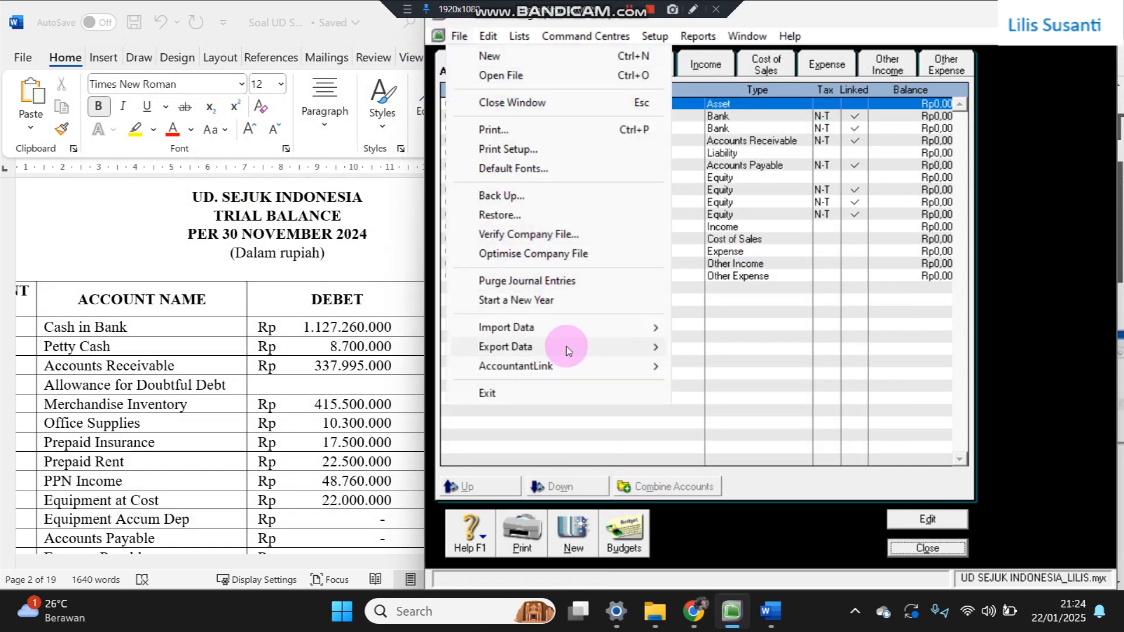
mouse_move(572, 329)
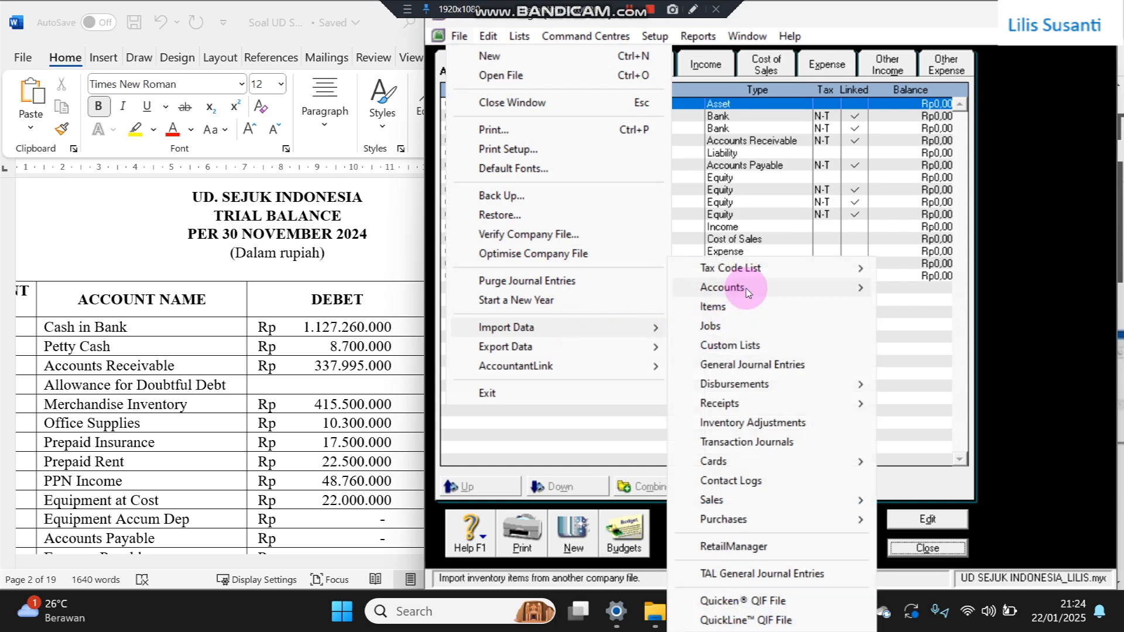
mouse_move(766, 289)
left_click(885, 290)
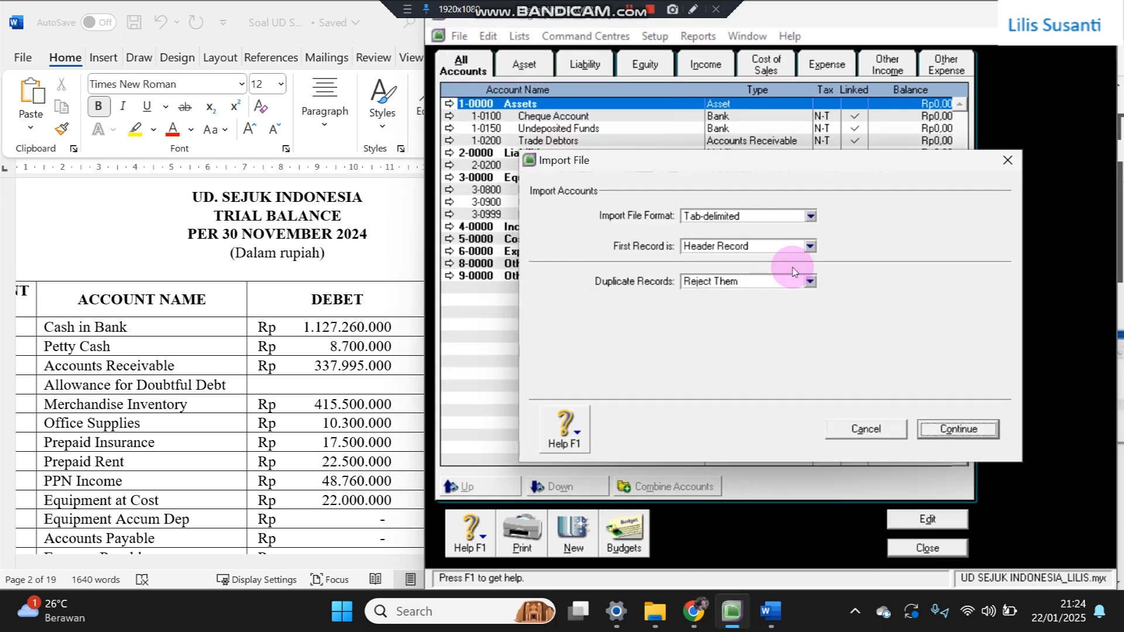
left_click(754, 281)
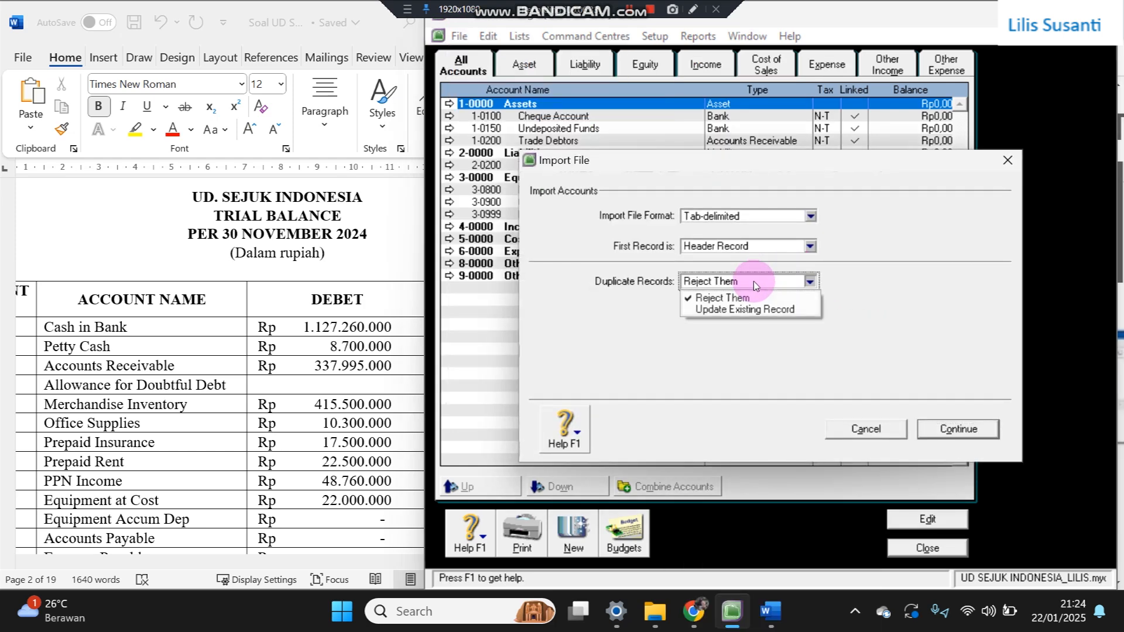
left_click(736, 310)
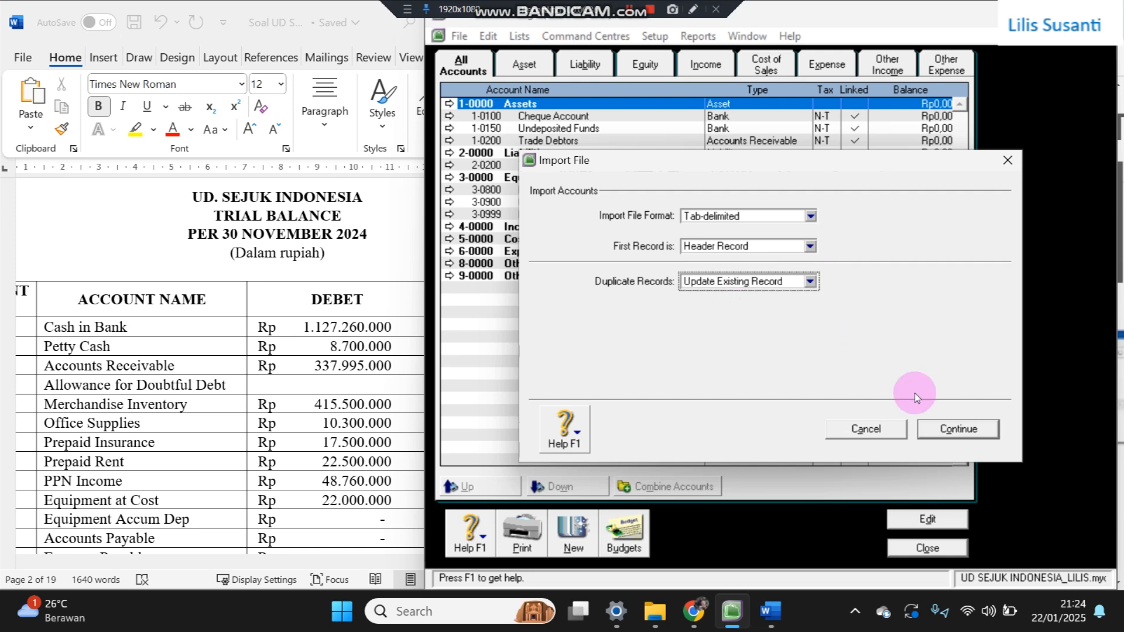
left_click(958, 429)
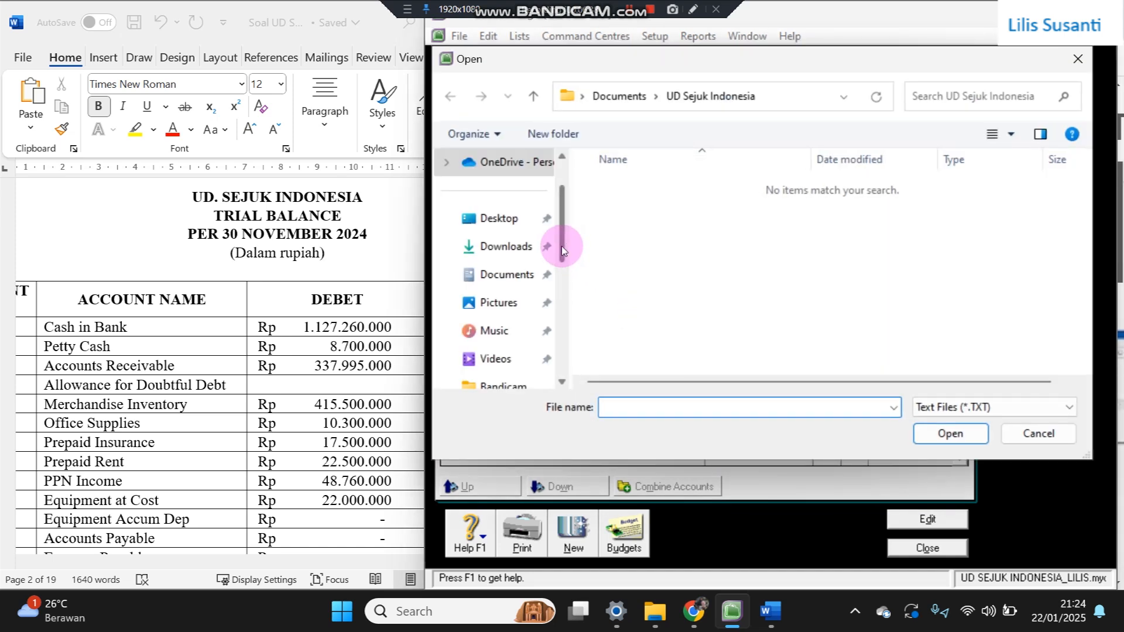
- Select the ACCOUNTS UD Sejuk Indonesia file from Documents, listing all file types
left_click(611, 104)
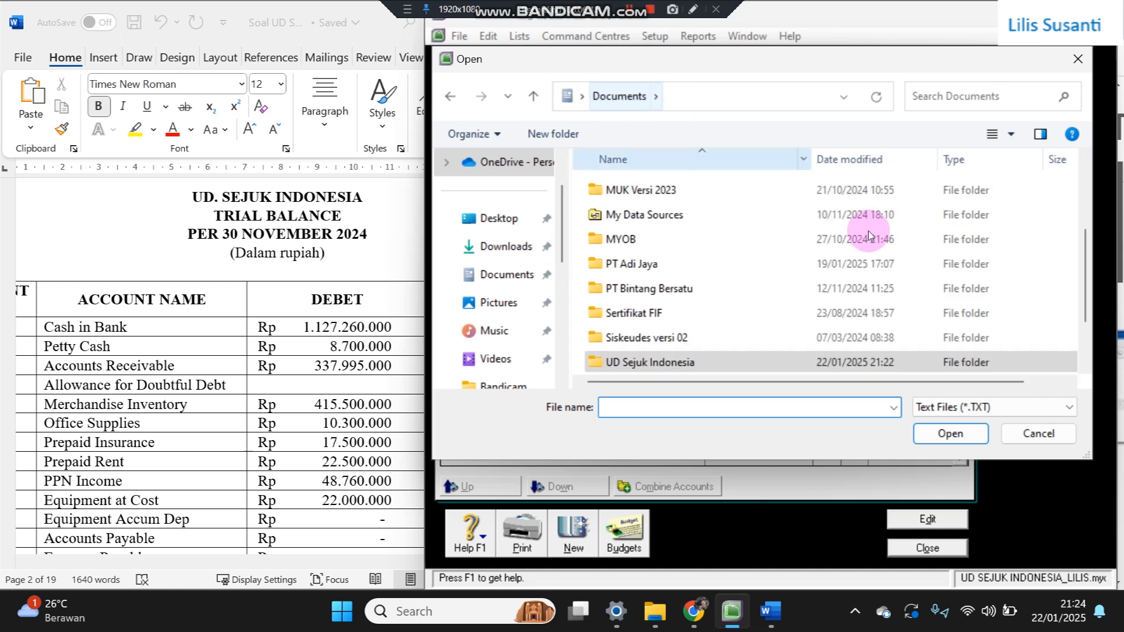
left_click(929, 411)
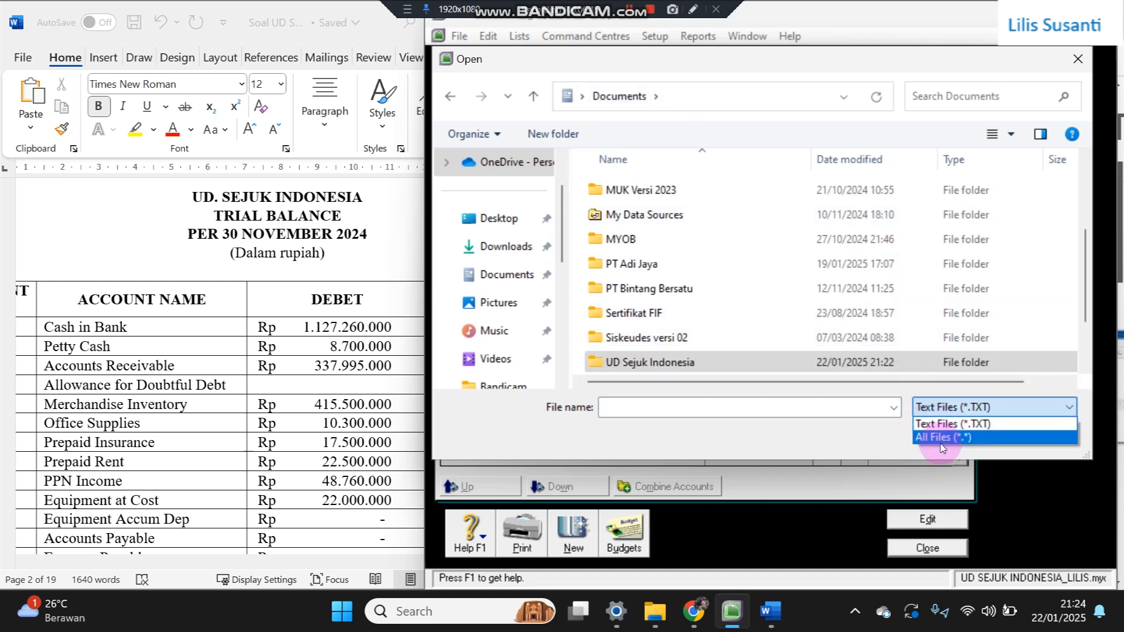
left_click(939, 437)
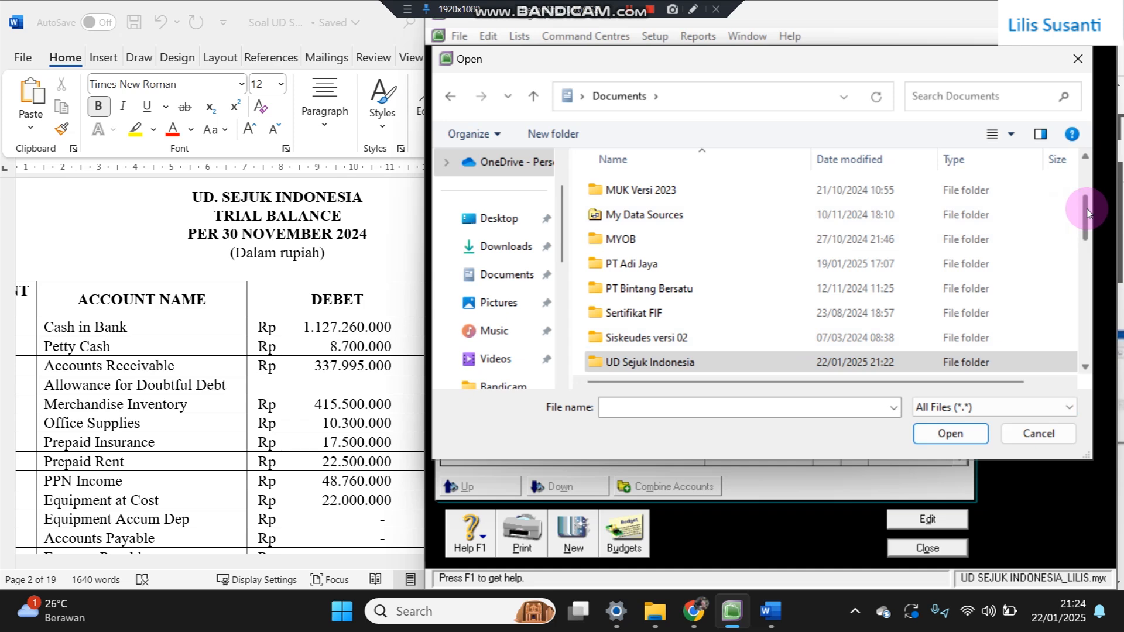
left_click_drag(1087, 212, 1085, 269)
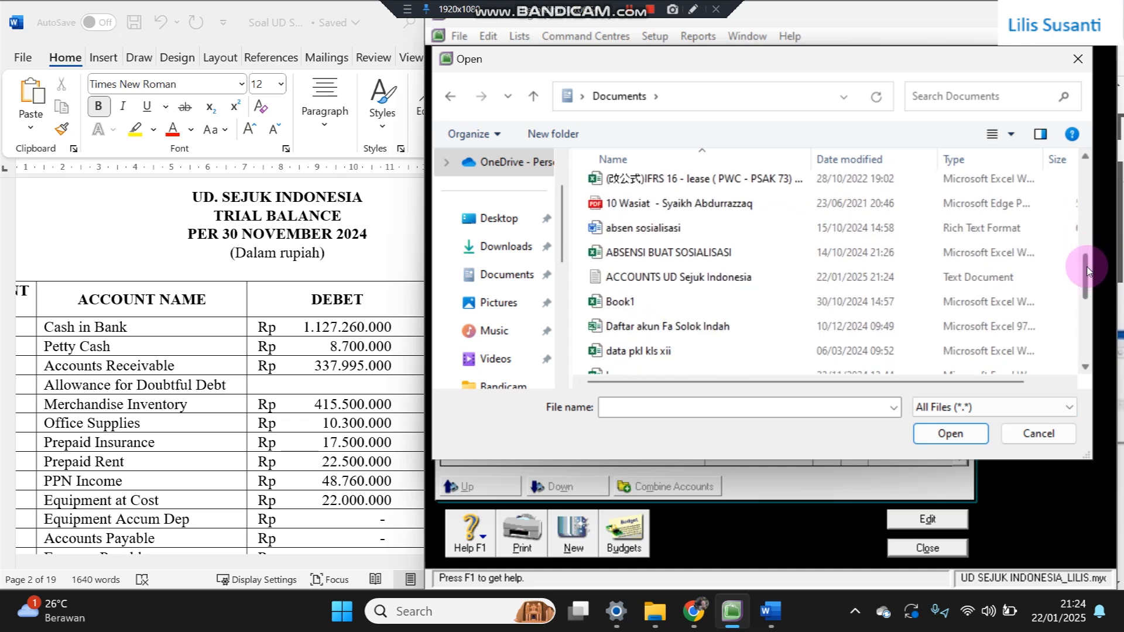
double_click(766, 277)
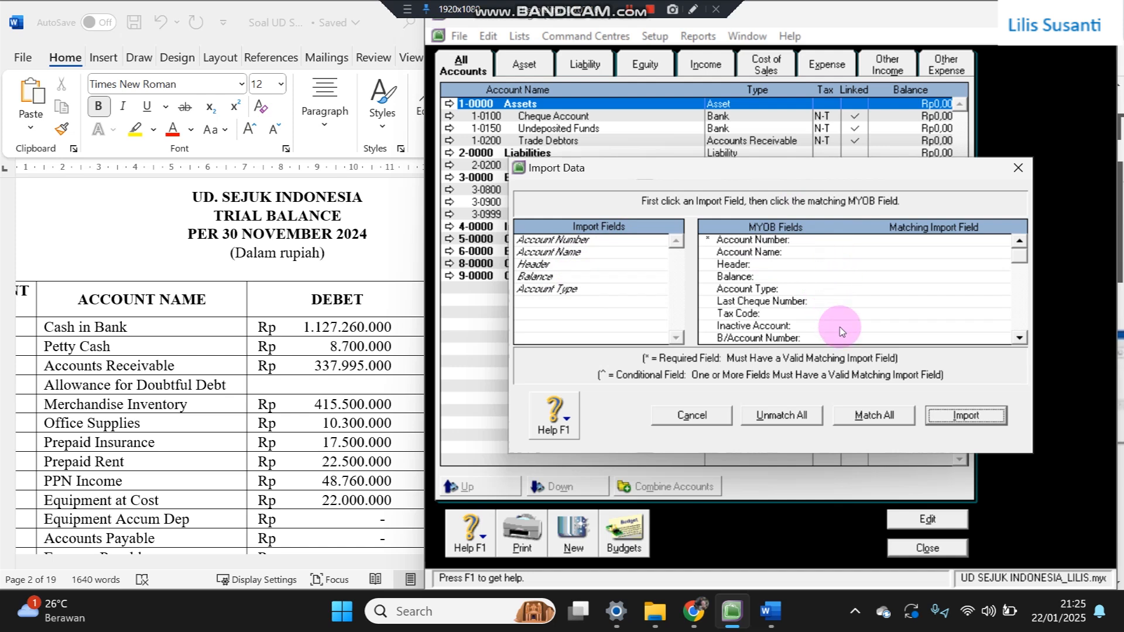
left_click(865, 417)
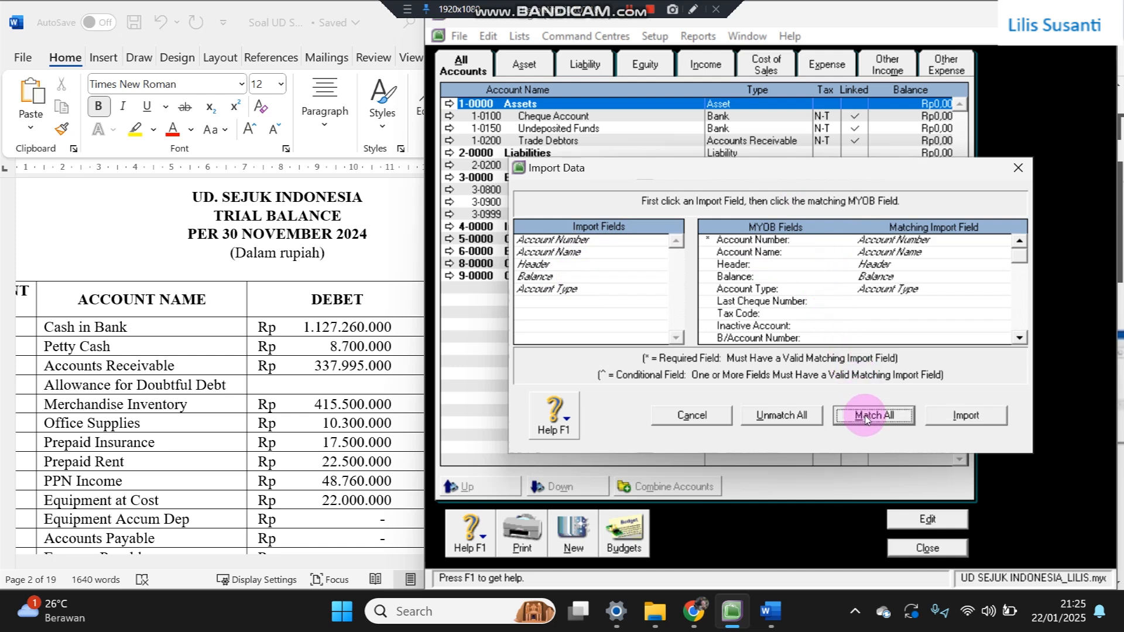
left_click(966, 413)
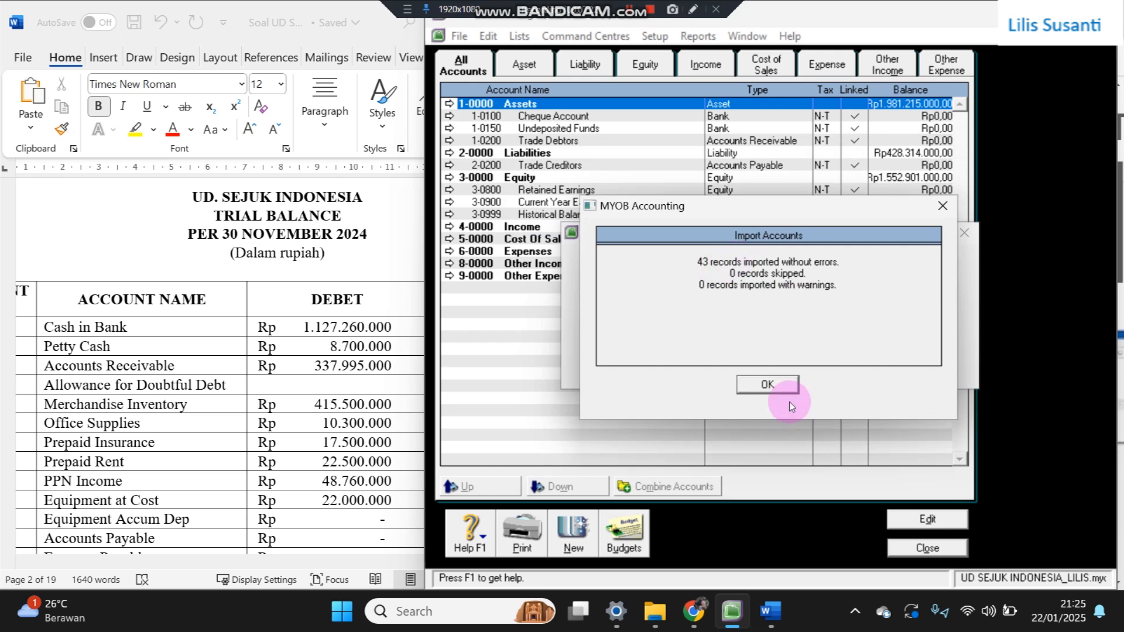
left_click(768, 384)
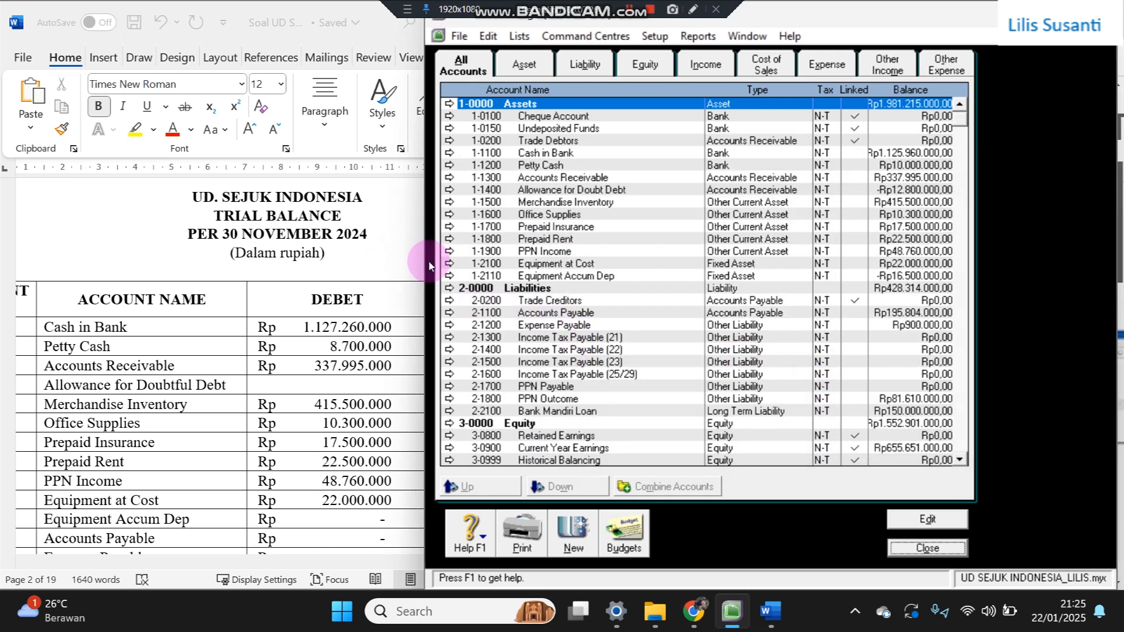
left_click_drag(418, 259, 523, 275)
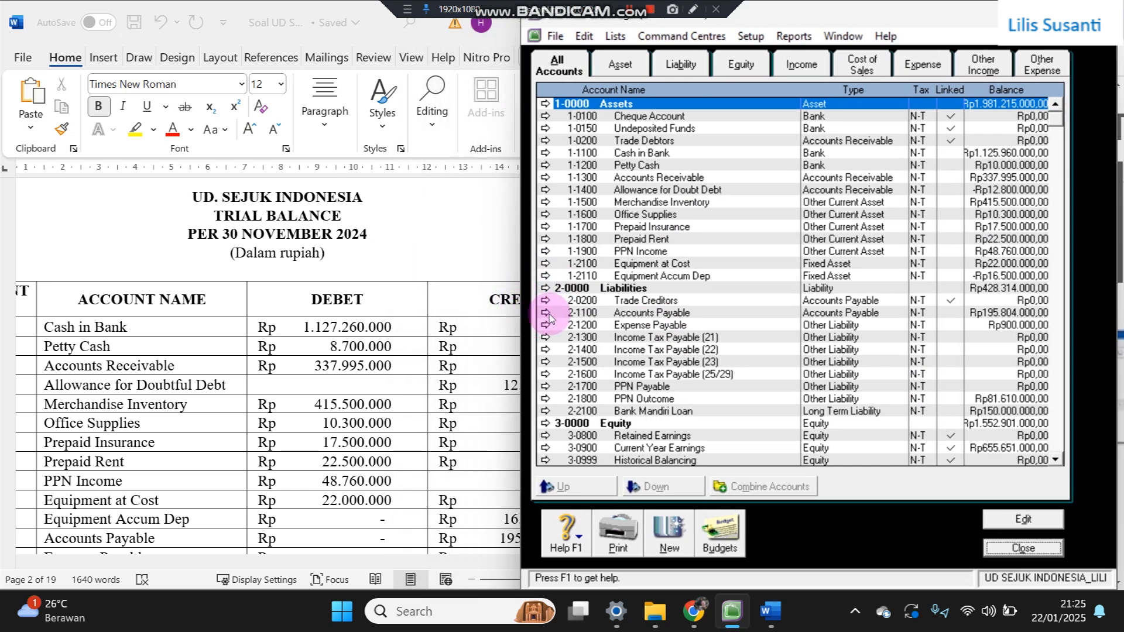
scroll(698, 364, "down", 1)
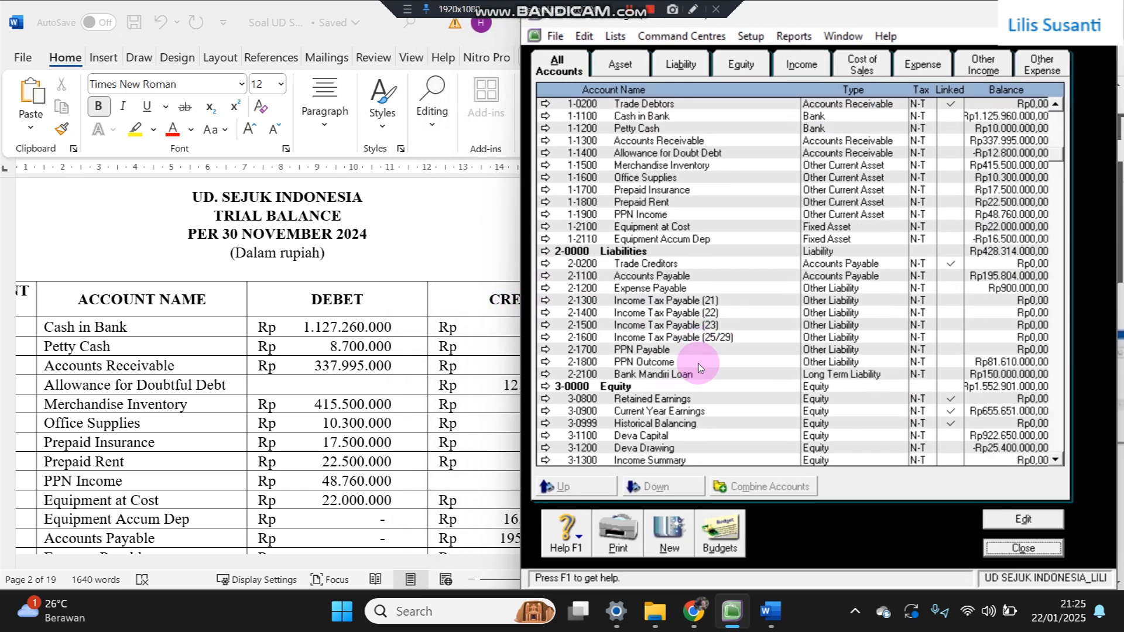
left_click(697, 424)
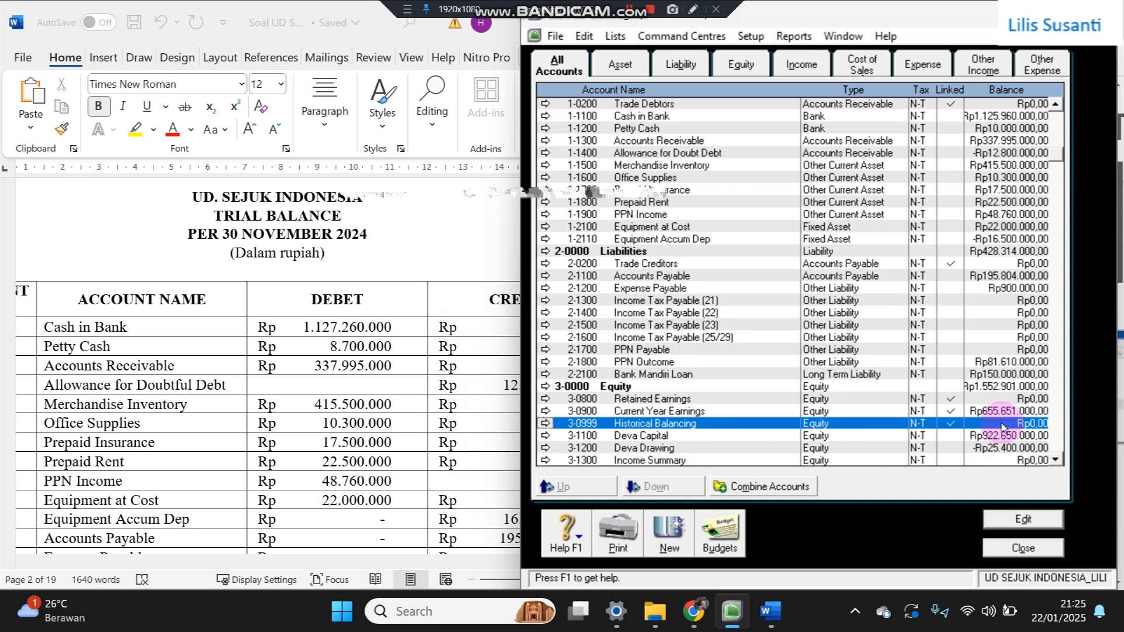
left_click(949, 105)
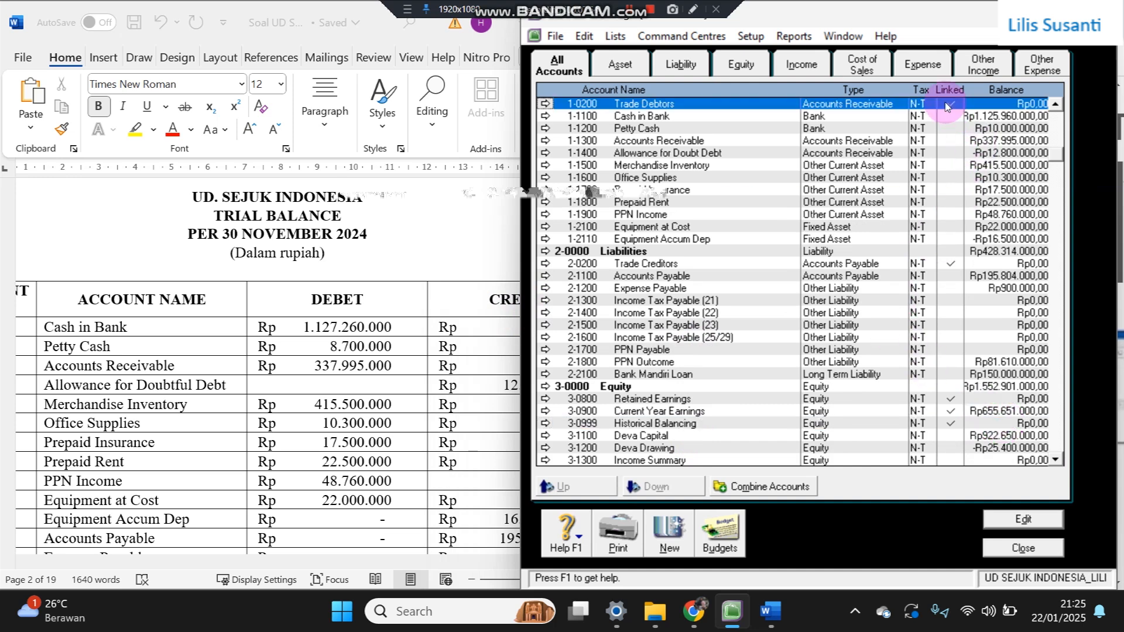
scroll(768, 196, "up", 1)
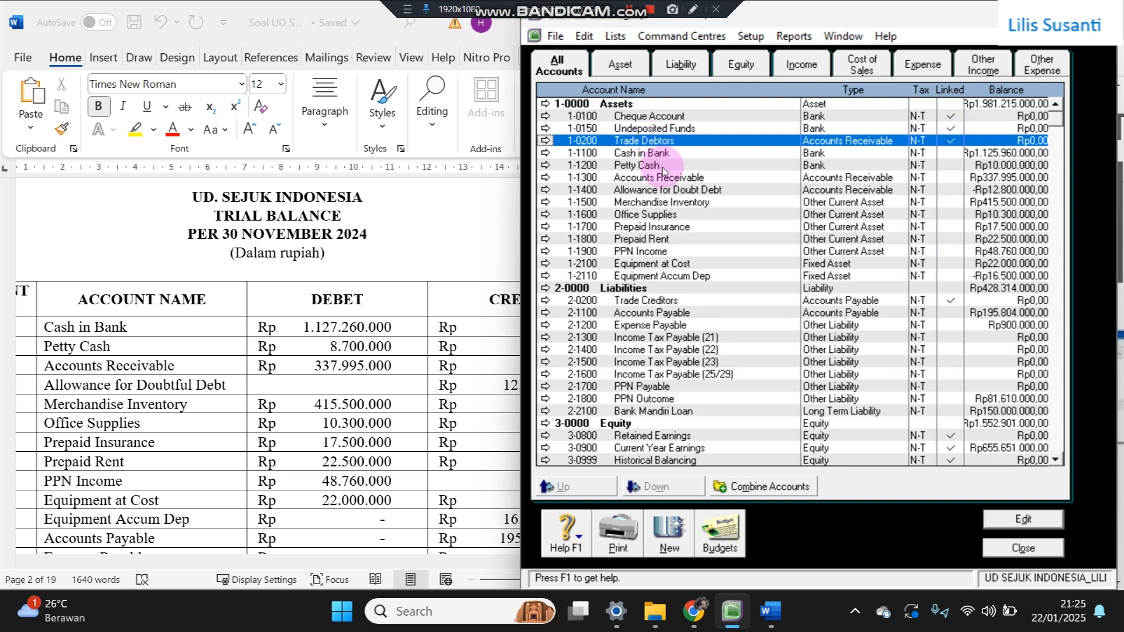
left_click(876, 303)
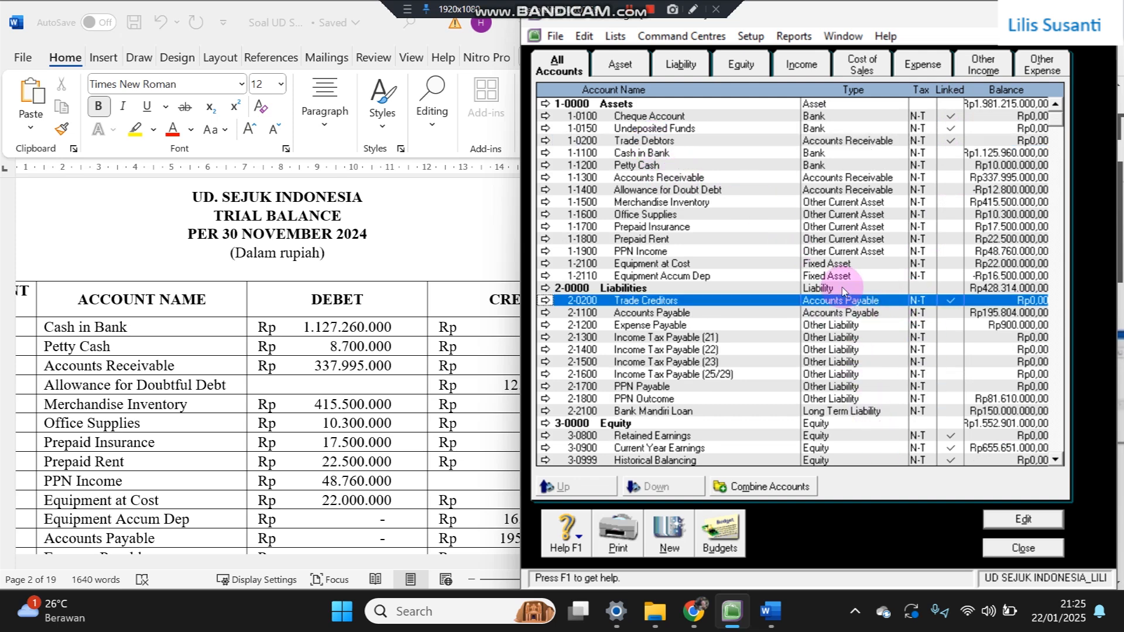
- Link undeposited funds to 1-1100 Cash in Bank in the Accounts & Banking linked accounts
left_click(751, 37)
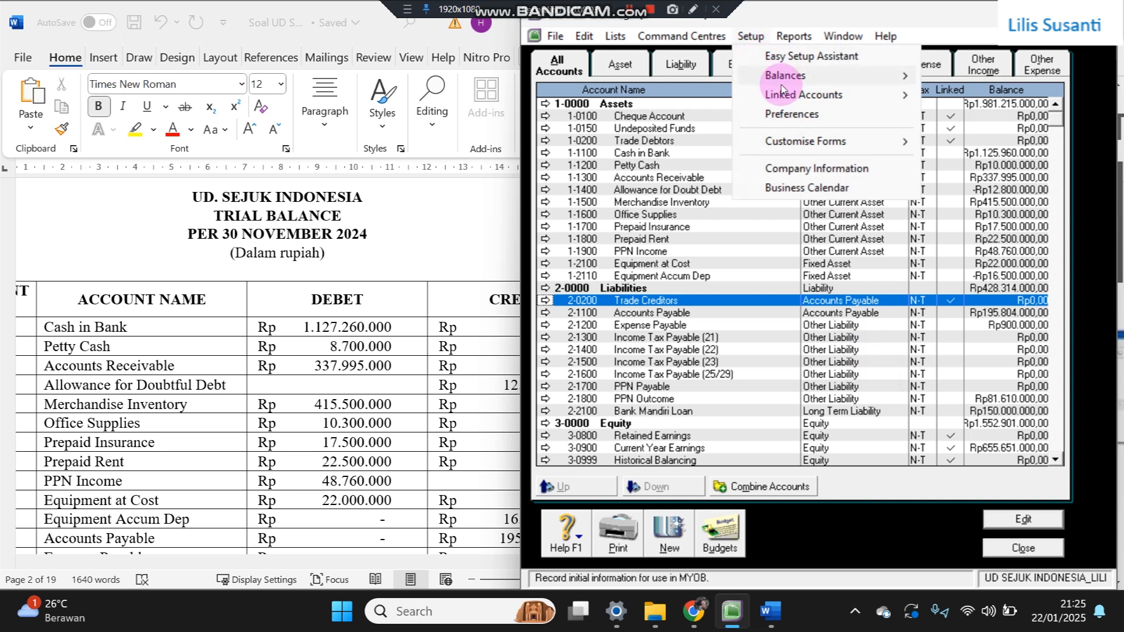
mouse_move(813, 97)
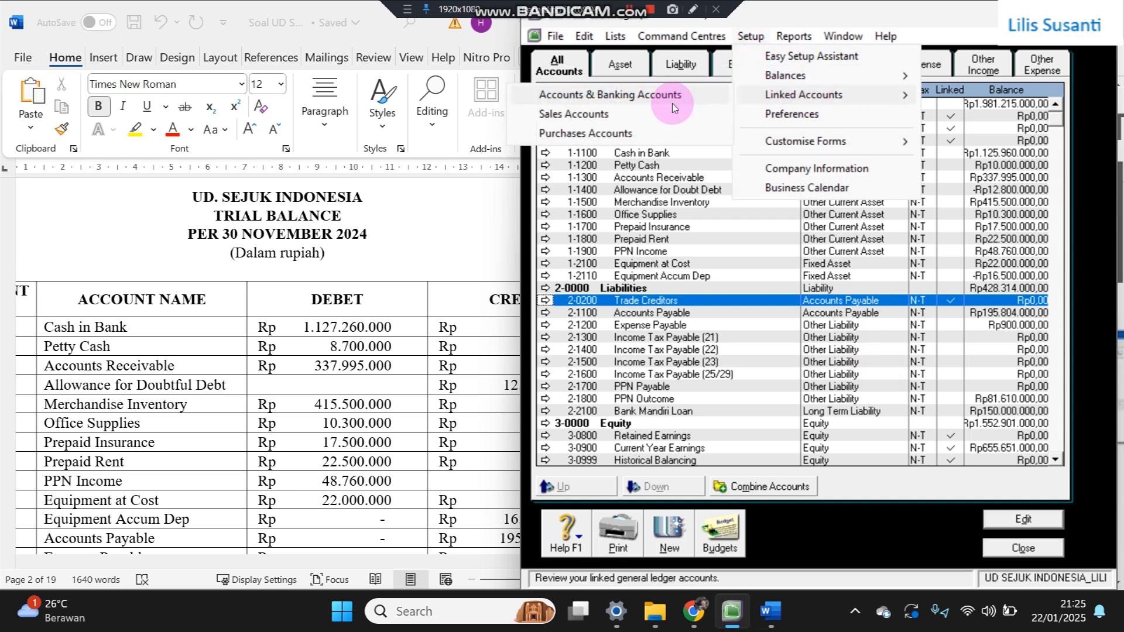
left_click(635, 100)
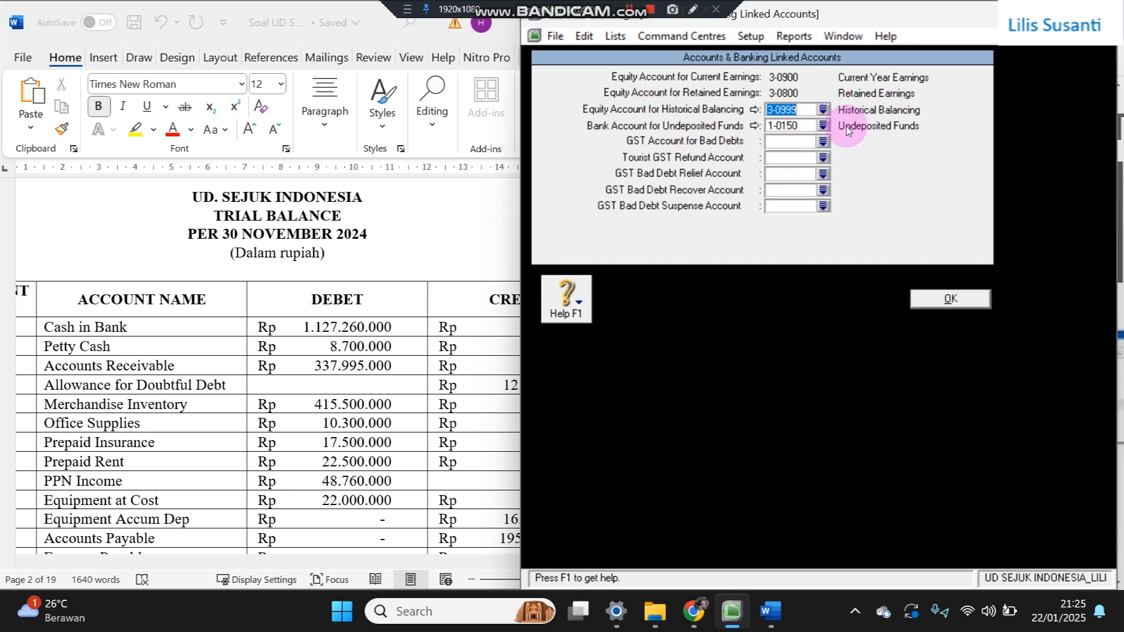
left_click(823, 126)
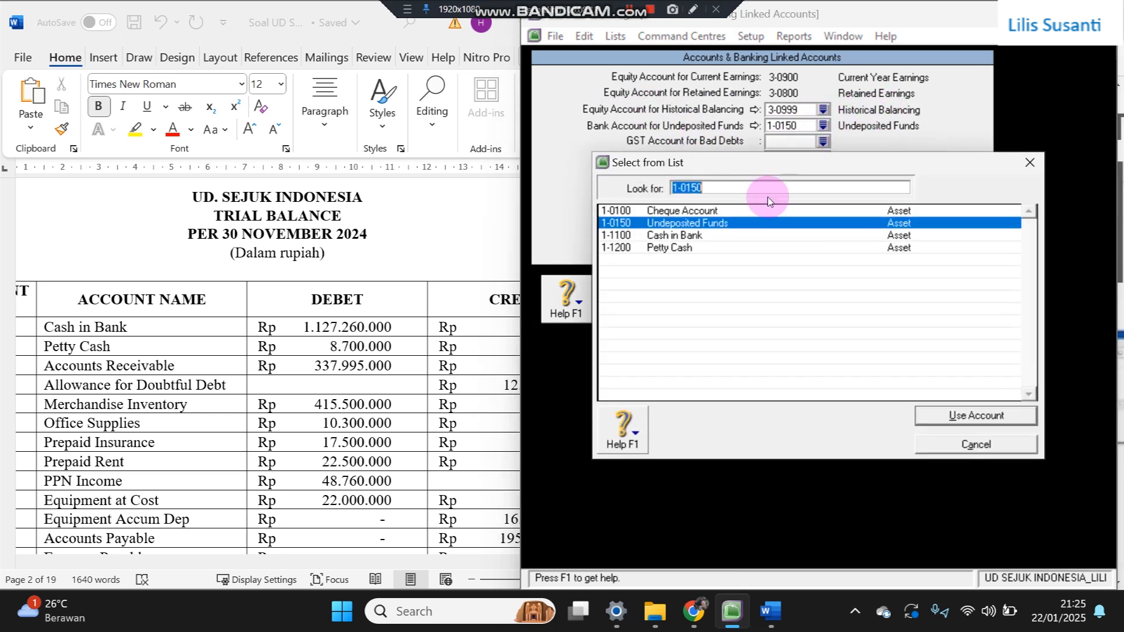
double_click(677, 236)
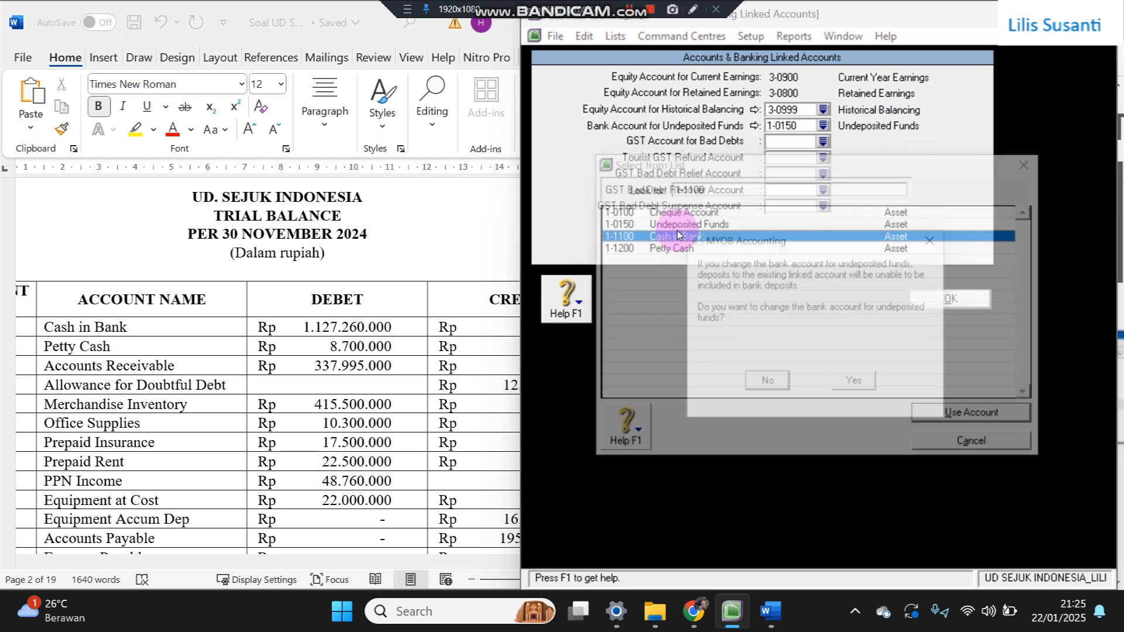
left_click(857, 390)
left_click(940, 299)
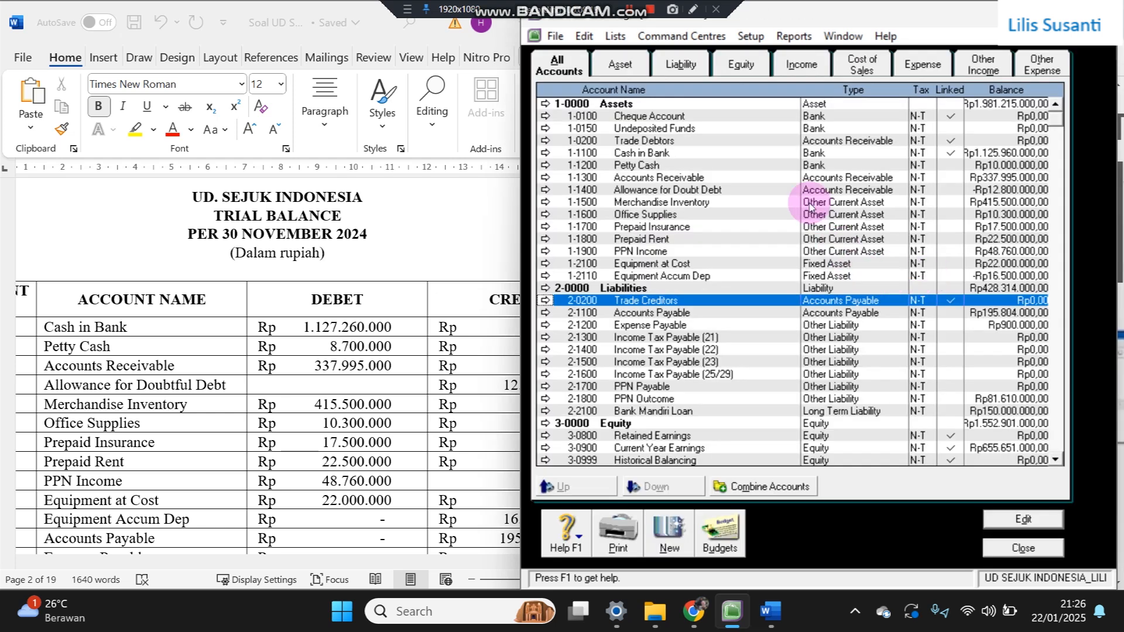
- Delete the Undeposited Funds account 1-0150 from the Accounts List
double_click(777, 129)
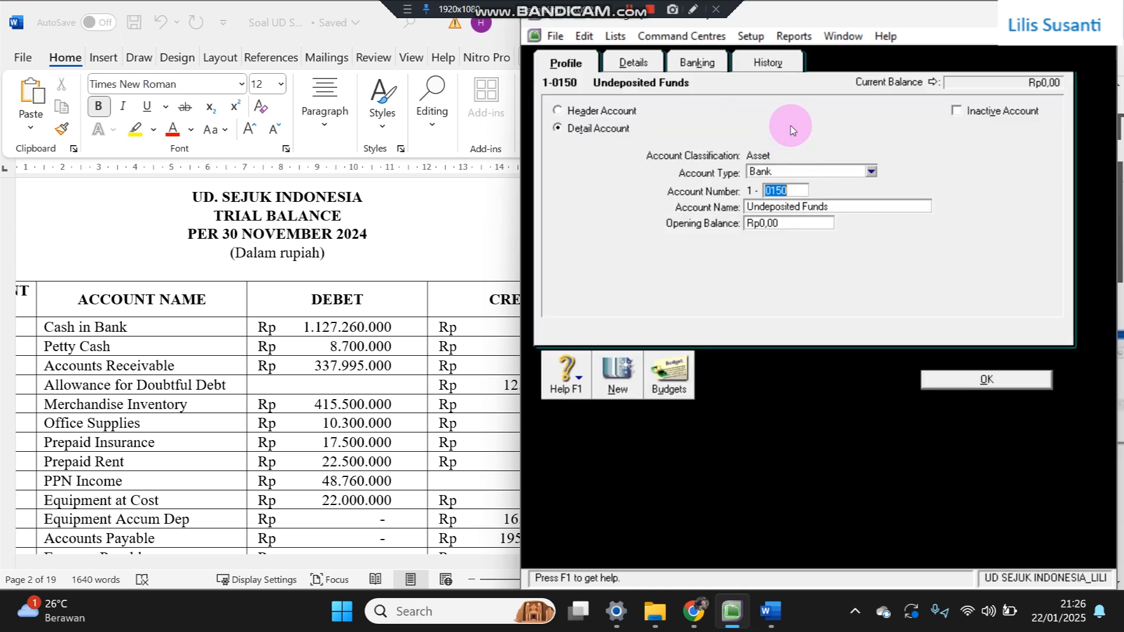
right_click(792, 124)
left_click(821, 138)
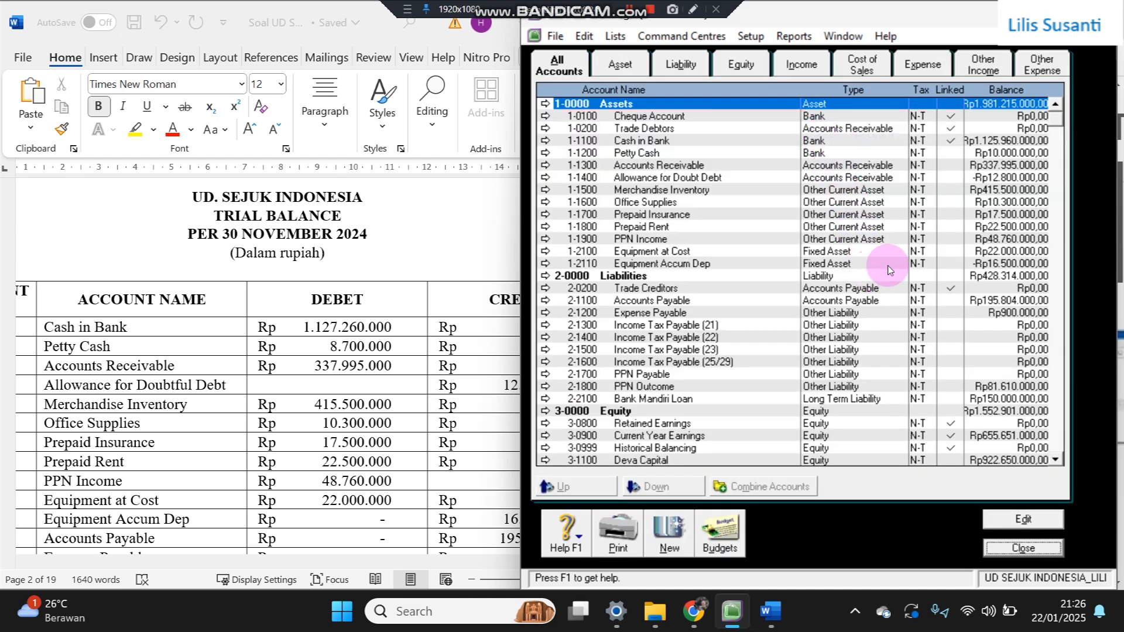
left_click(751, 36)
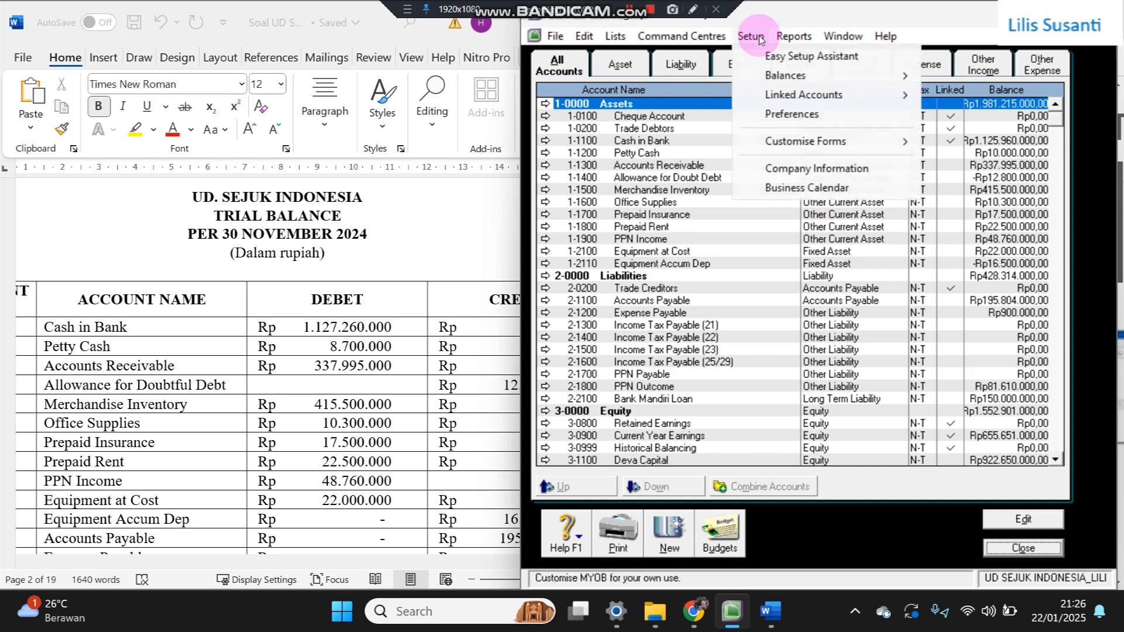
- Set the sales linked accounts to 1-1300 Accounts Receivable and 1-1100 Cash in Bank
mouse_move(767, 96)
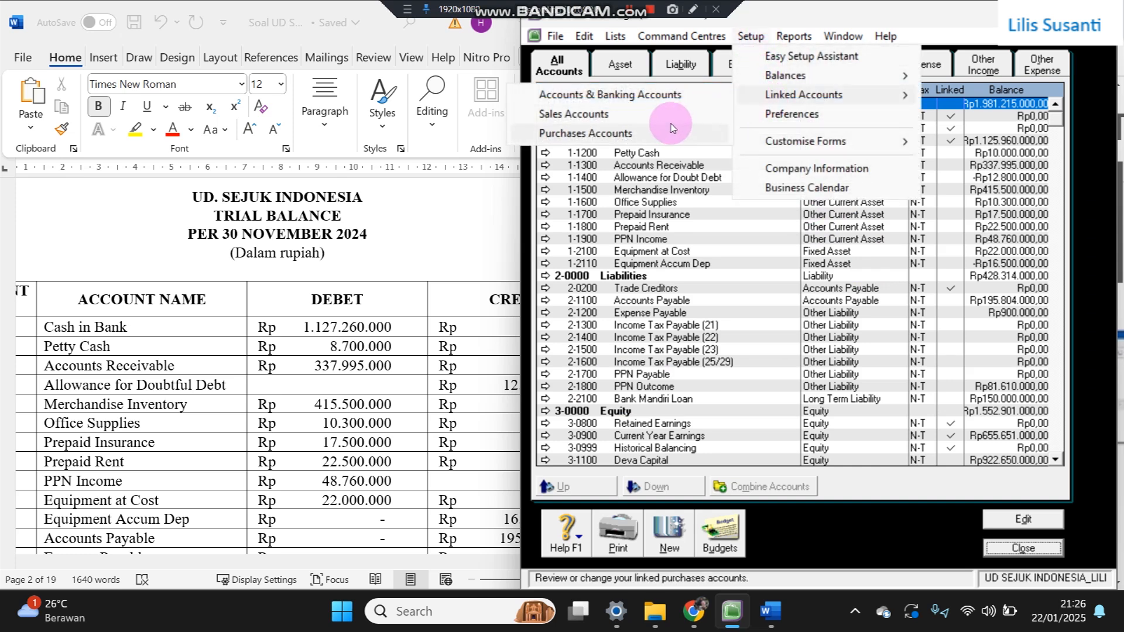
left_click(711, 115)
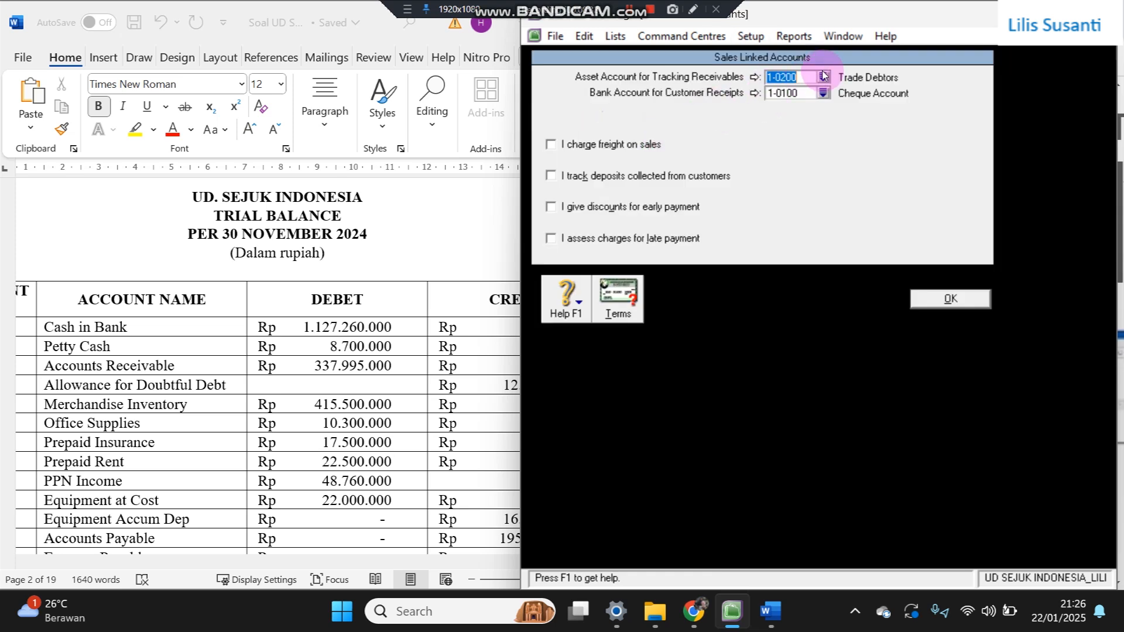
left_click(826, 79)
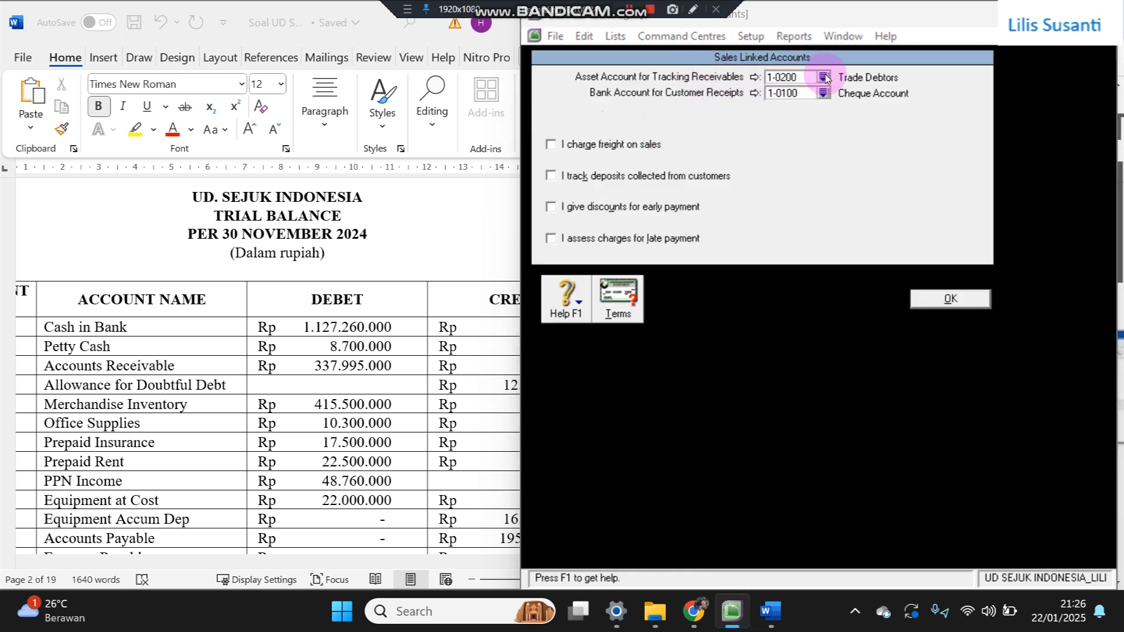
left_click(697, 260)
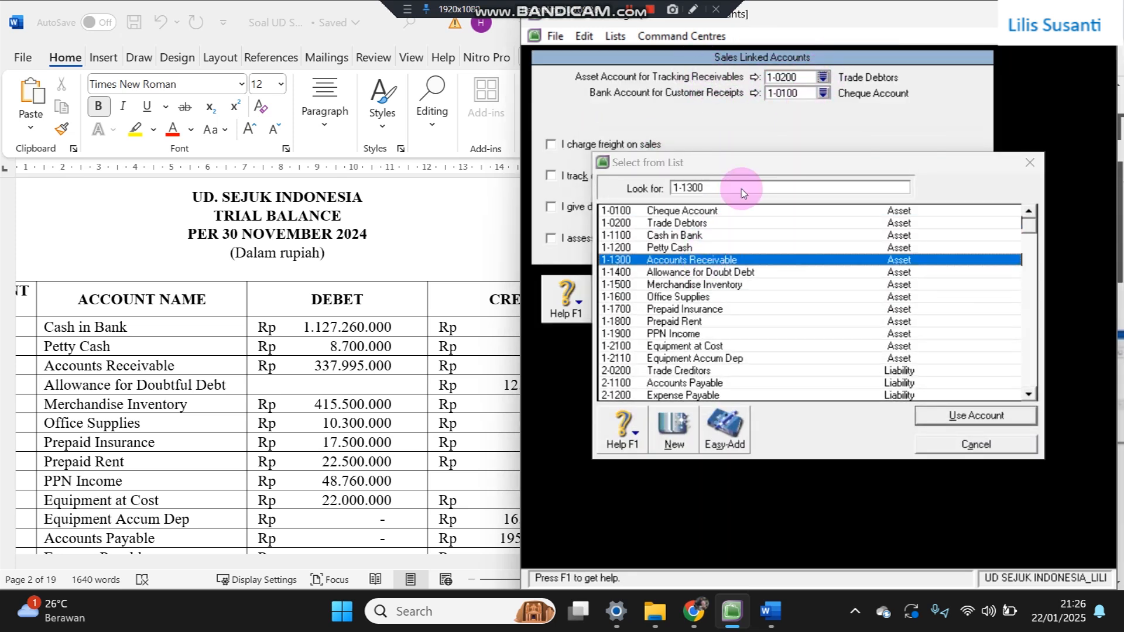
key("Return")
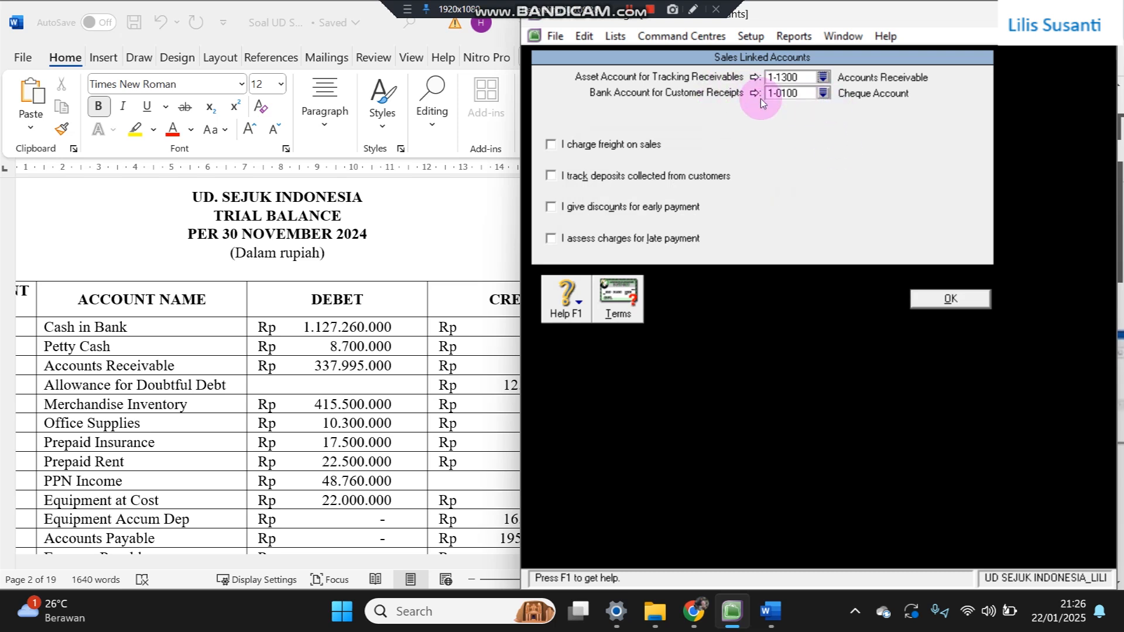
left_click(824, 93)
left_click(668, 223)
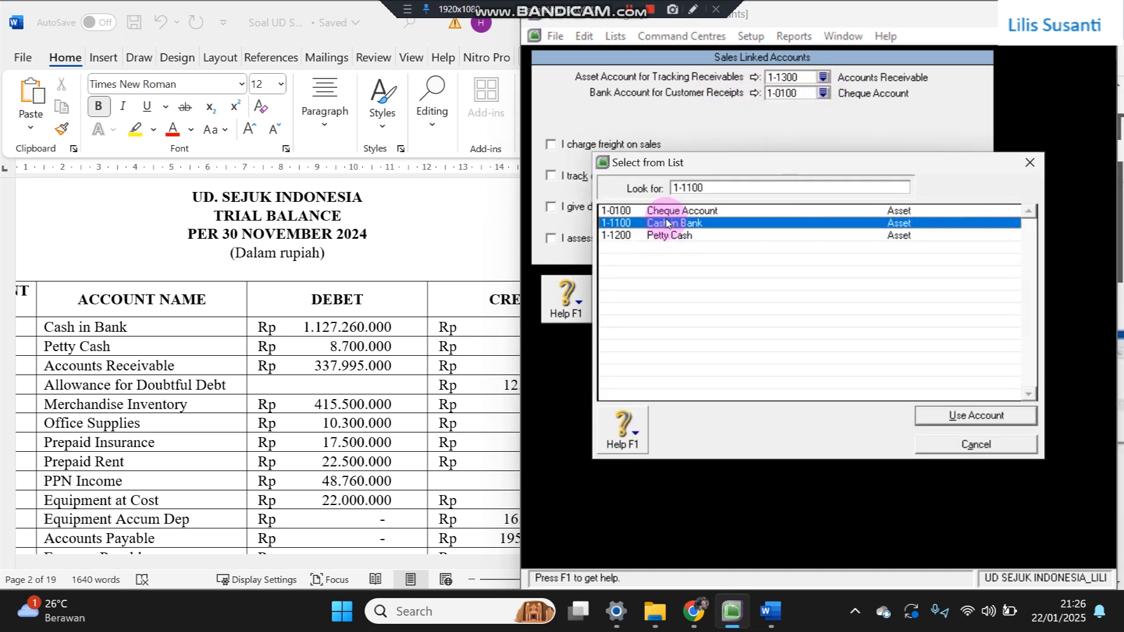
key("Return")
left_click(925, 302)
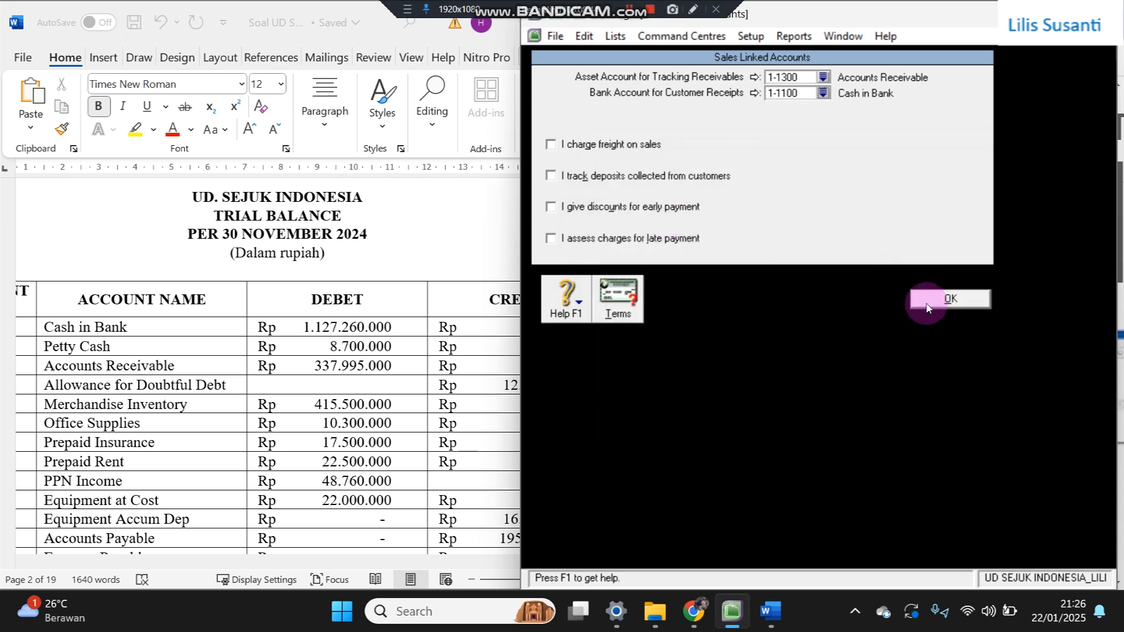
- Set the purchases linked accounts to 2-1100 Accounts Payable and 1-1100 Cash in Bank
left_click(751, 36)
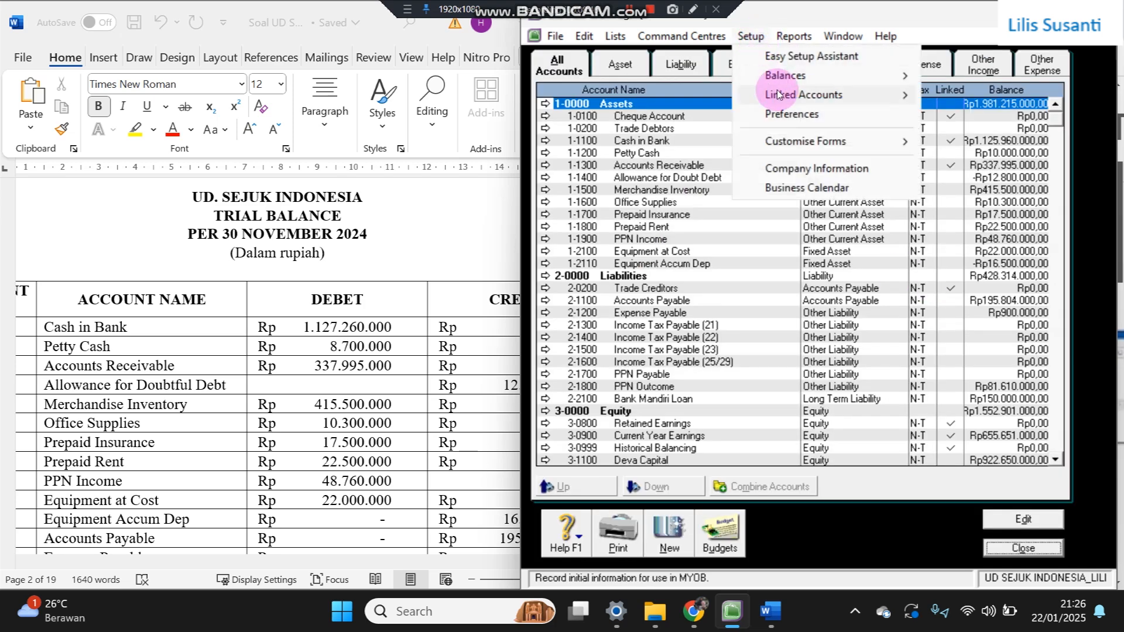
mouse_move(797, 95)
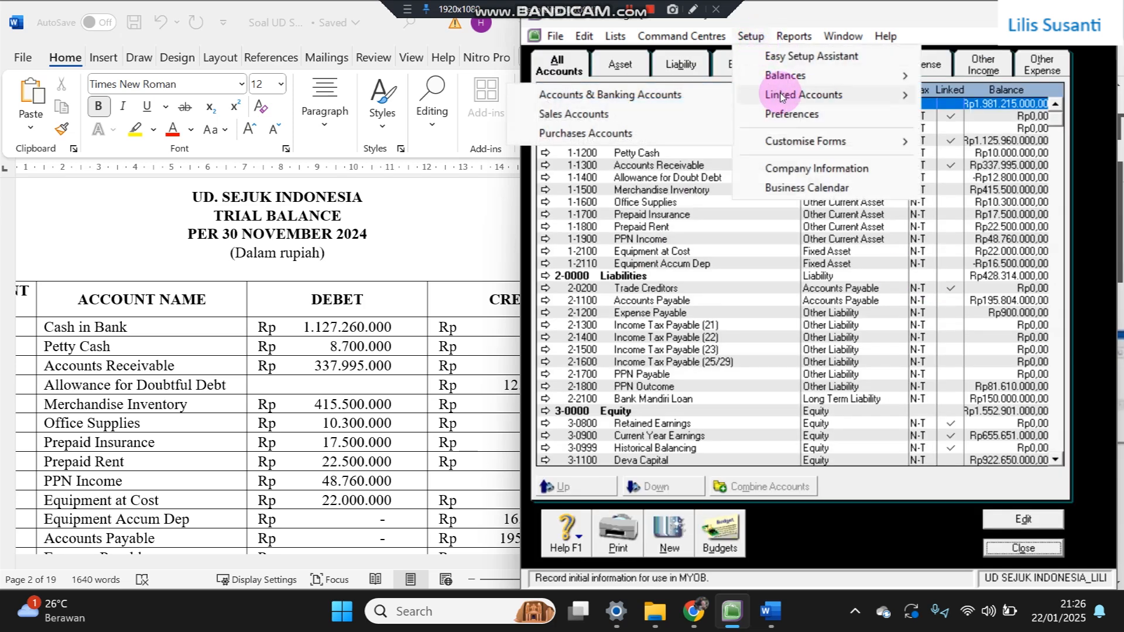
left_click(687, 129)
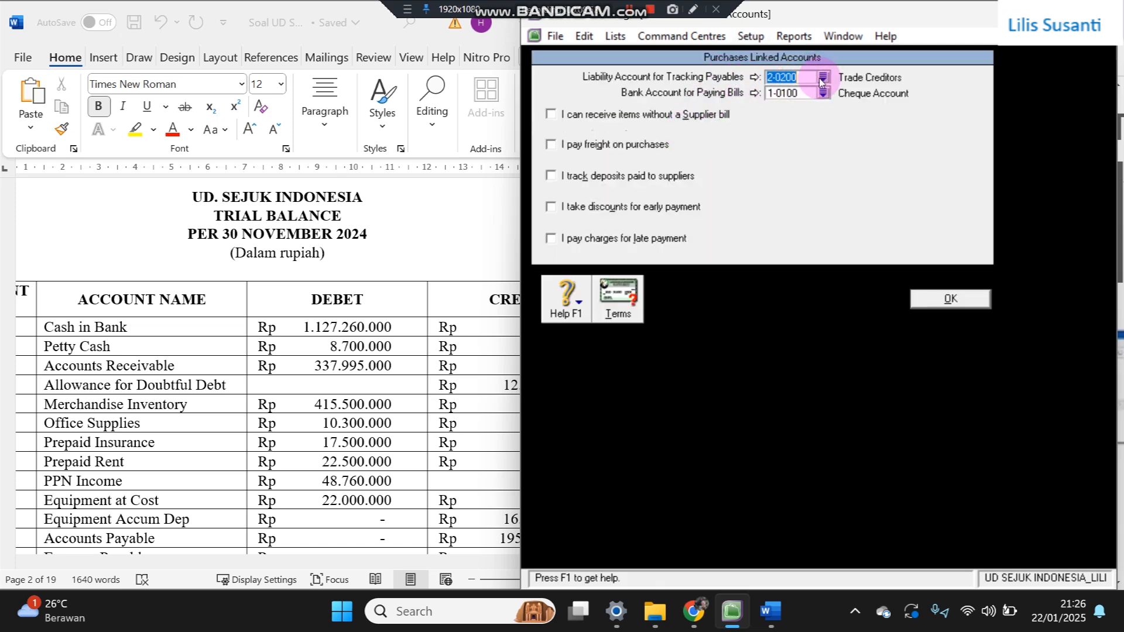
left_click(823, 77)
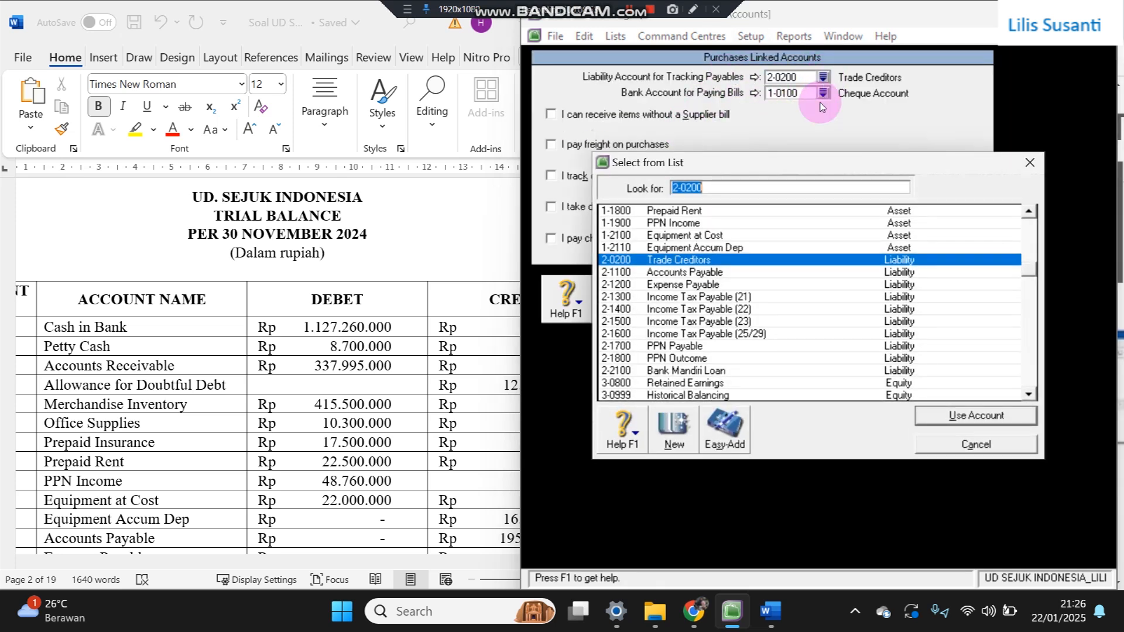
double_click(721, 273)
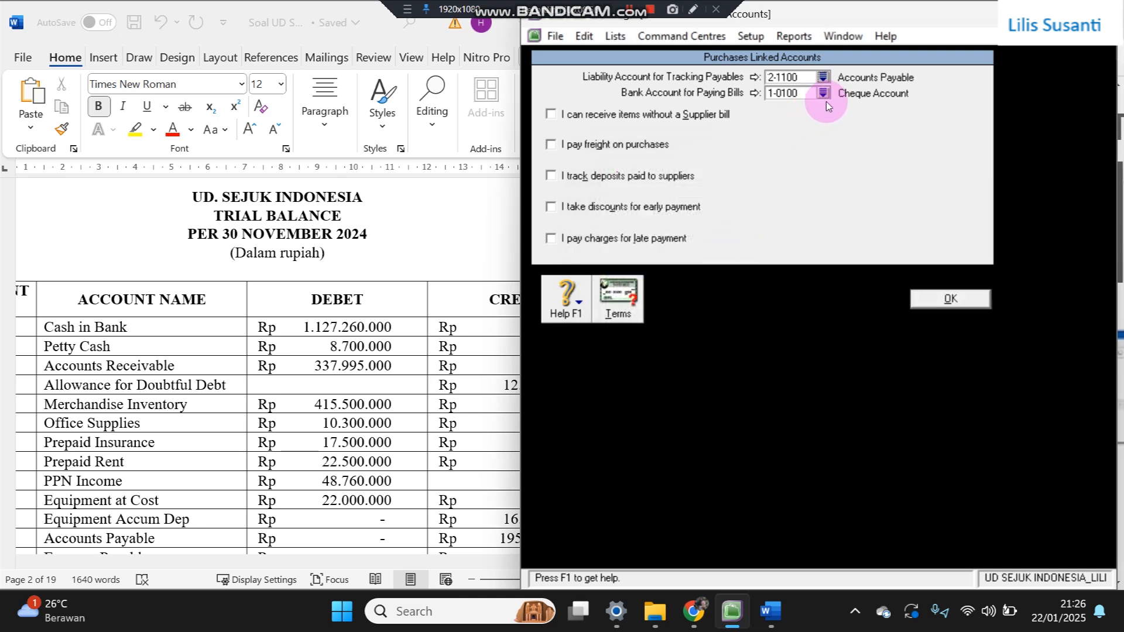
left_click(823, 92)
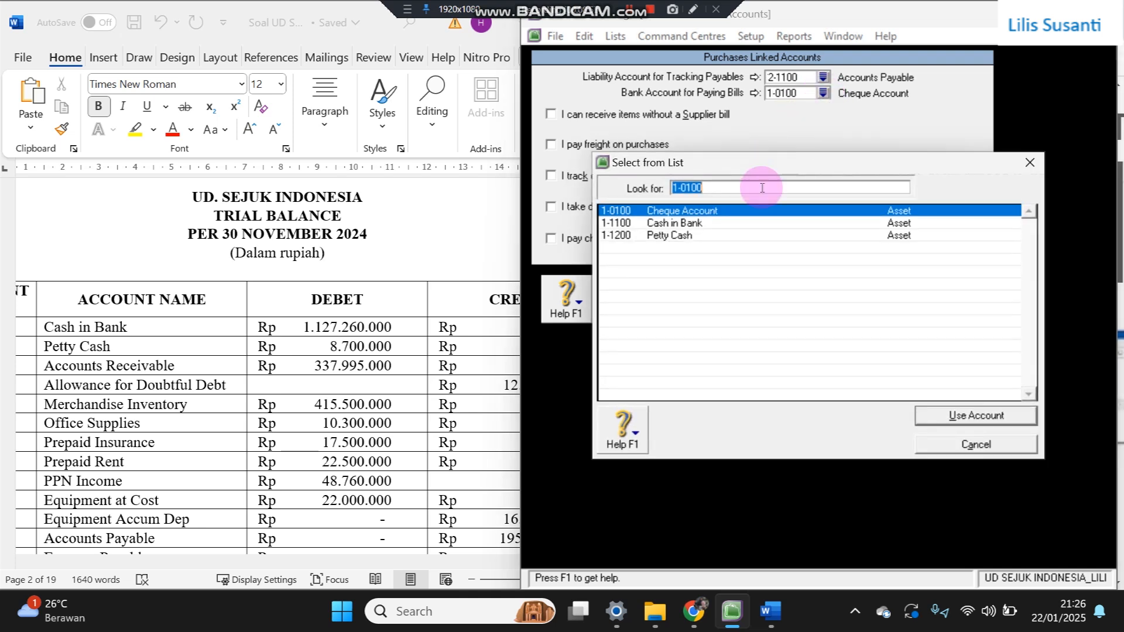
double_click(697, 224)
left_click(937, 296)
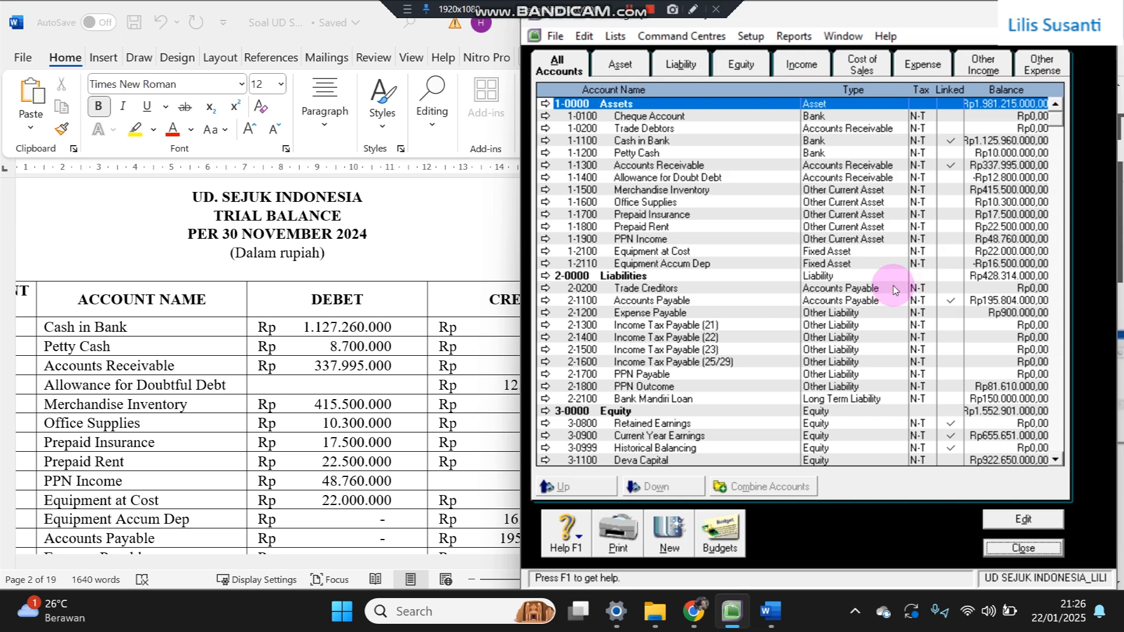
- Delete the Cheque Account, Trade Debtors and Trade Creditors 2-0200 accounts, then return to the Word document
double_click(721, 116)
right_click(730, 140)
left_click(752, 150)
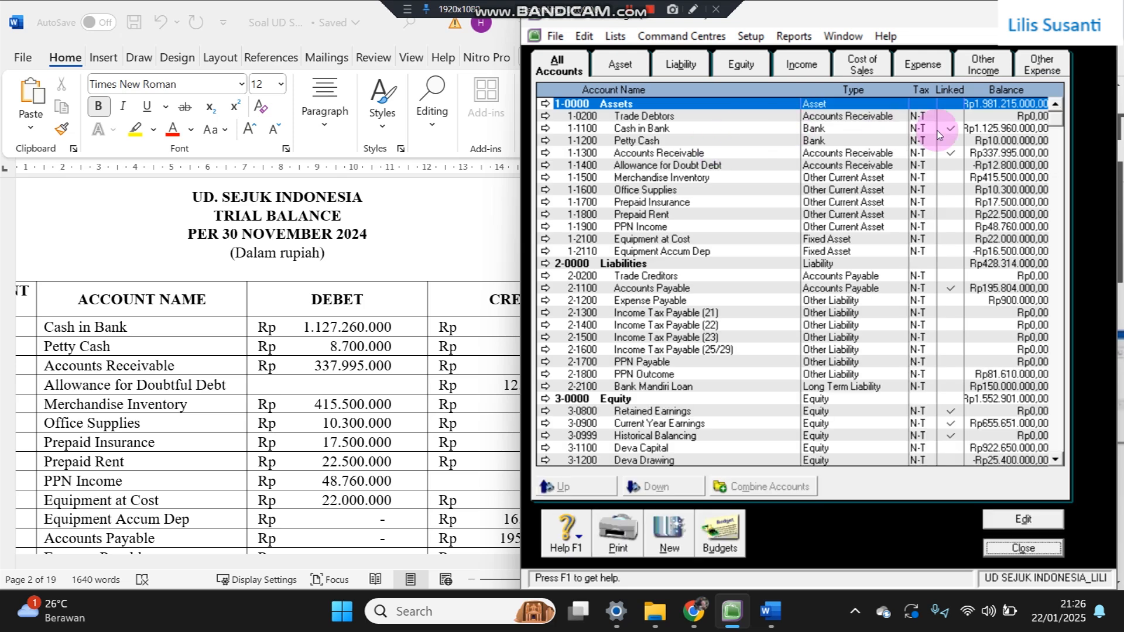
double_click(942, 116)
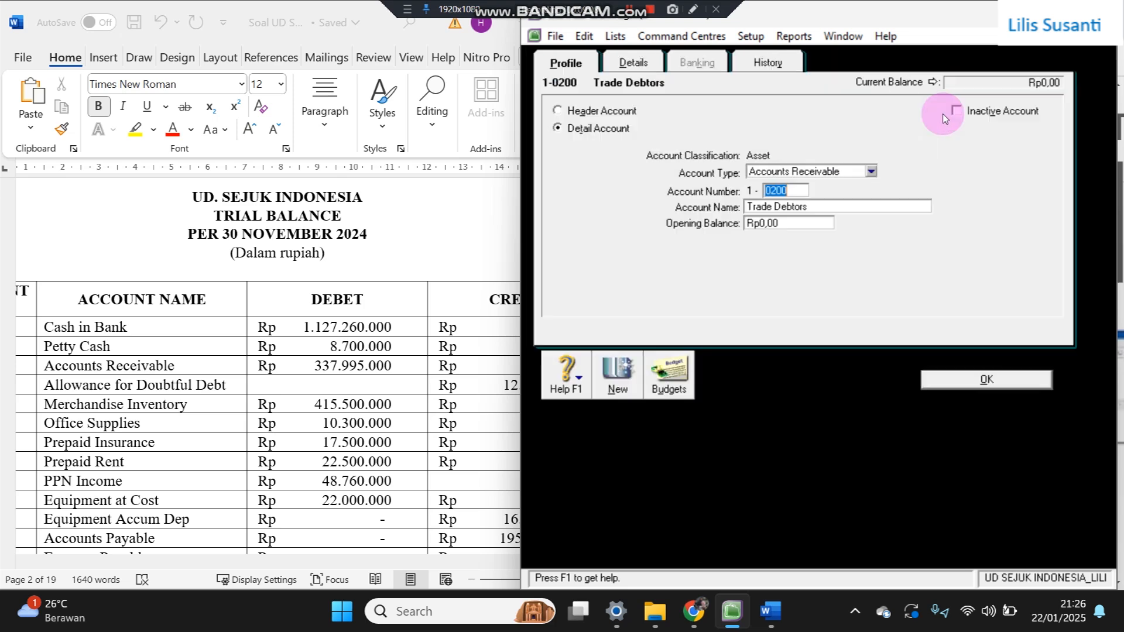
right_click(930, 153)
left_click(957, 170)
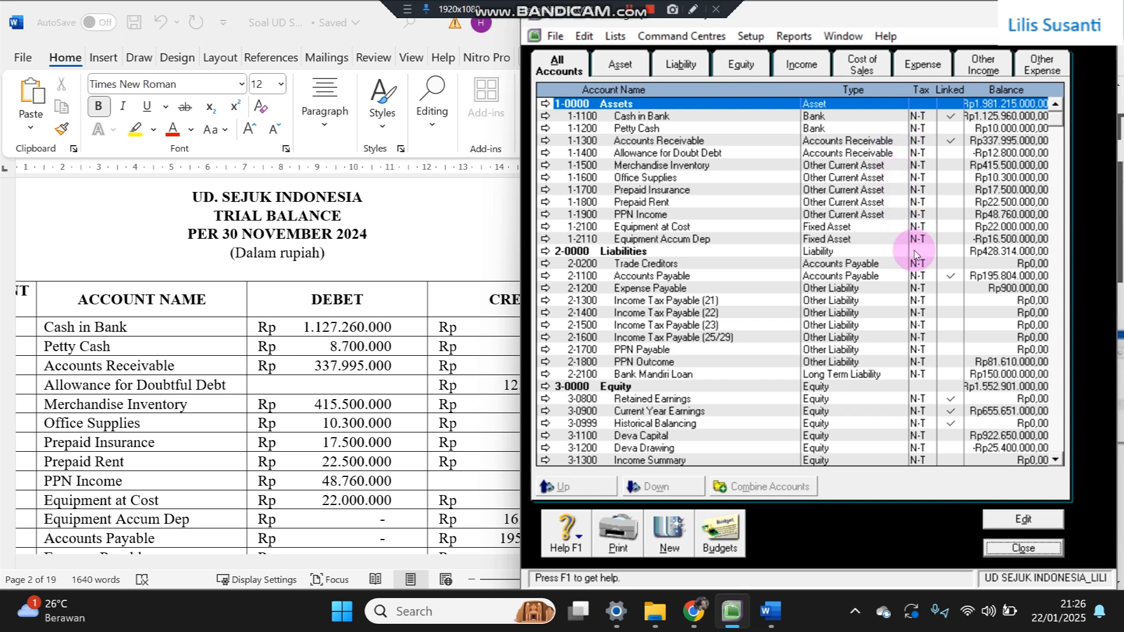
double_click(734, 266)
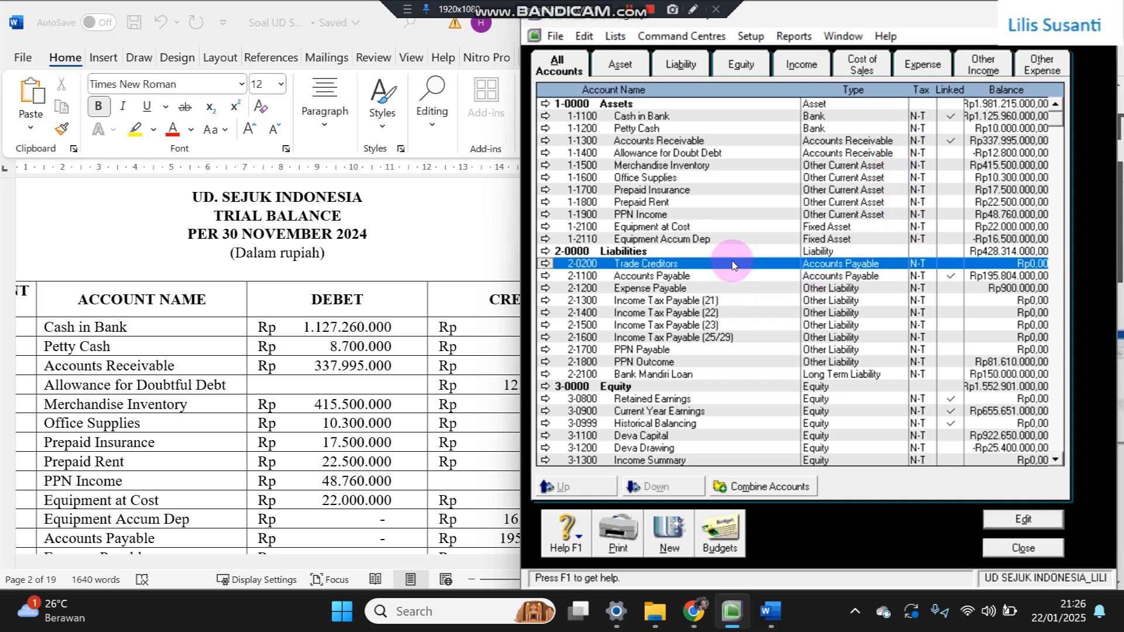
right_click(761, 276)
left_click(800, 284)
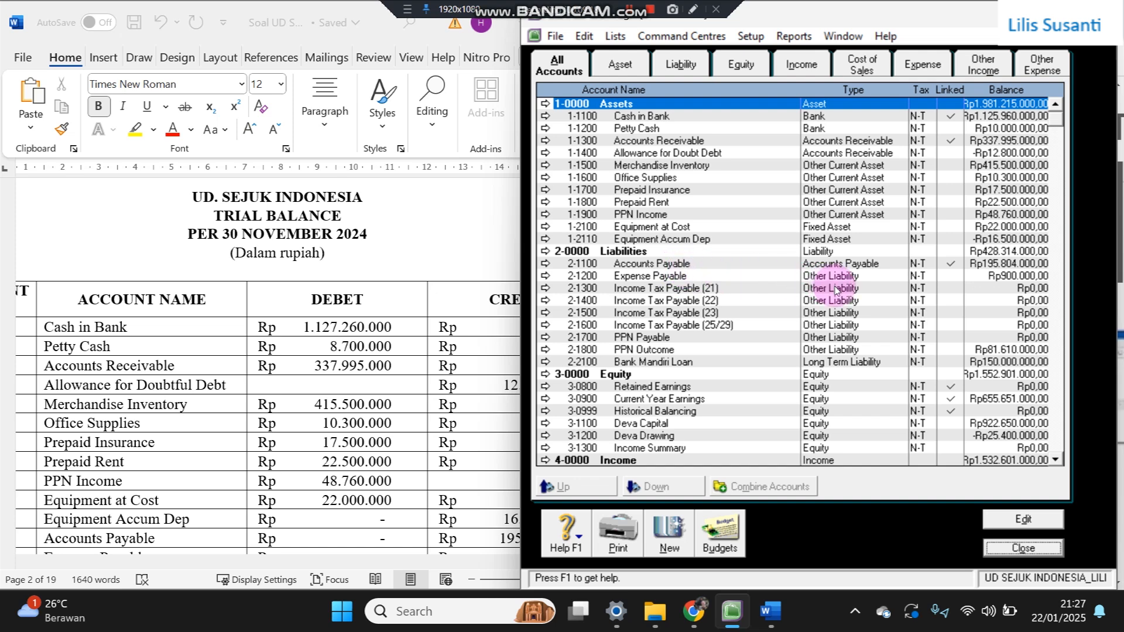
scroll(821, 305, "down", 1)
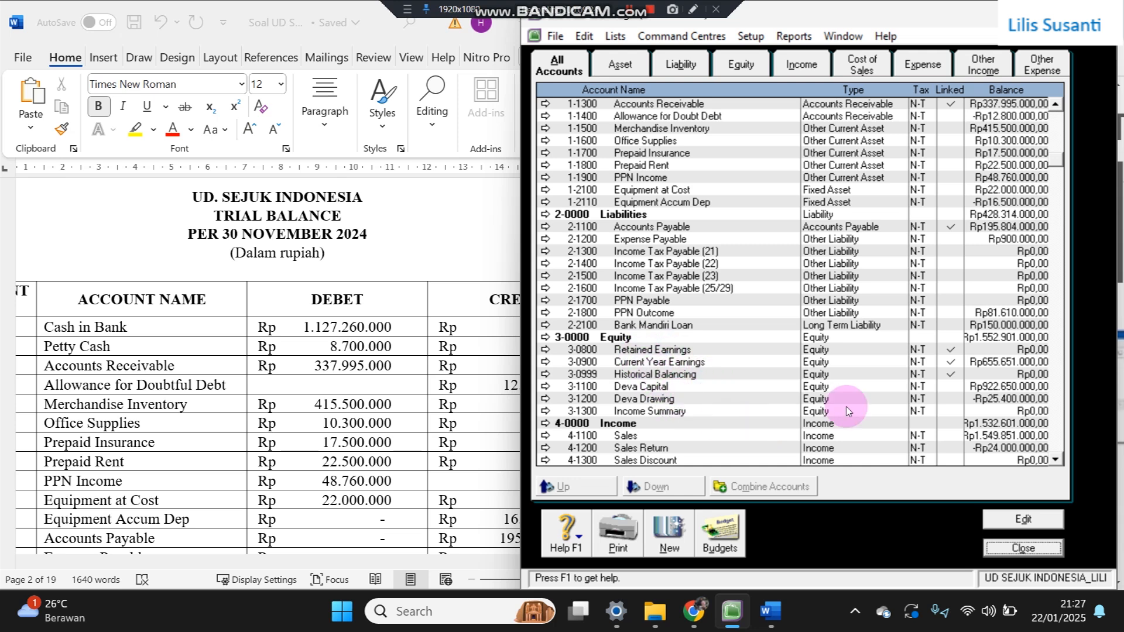
left_click(401, 260)
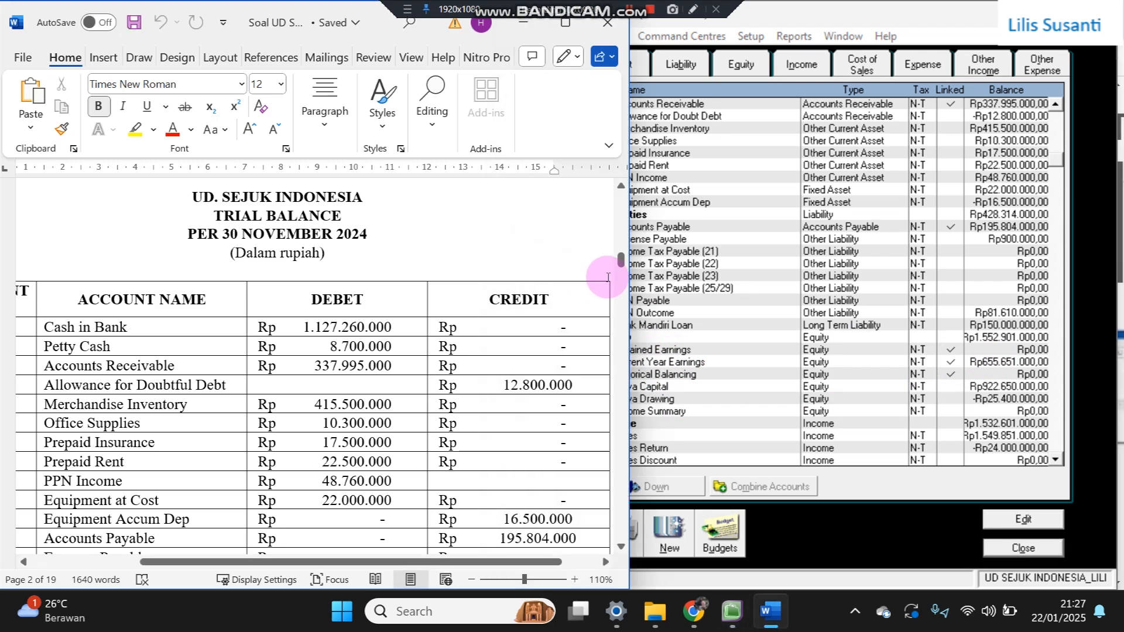
- Scroll the Word case document down to the DAFTAR CUSTOMER DAN SUPPLIER tables, then return to MYOB's Accounts List
left_click_drag(621, 266, 605, 207)
scroll(228, 321, "down", 6)
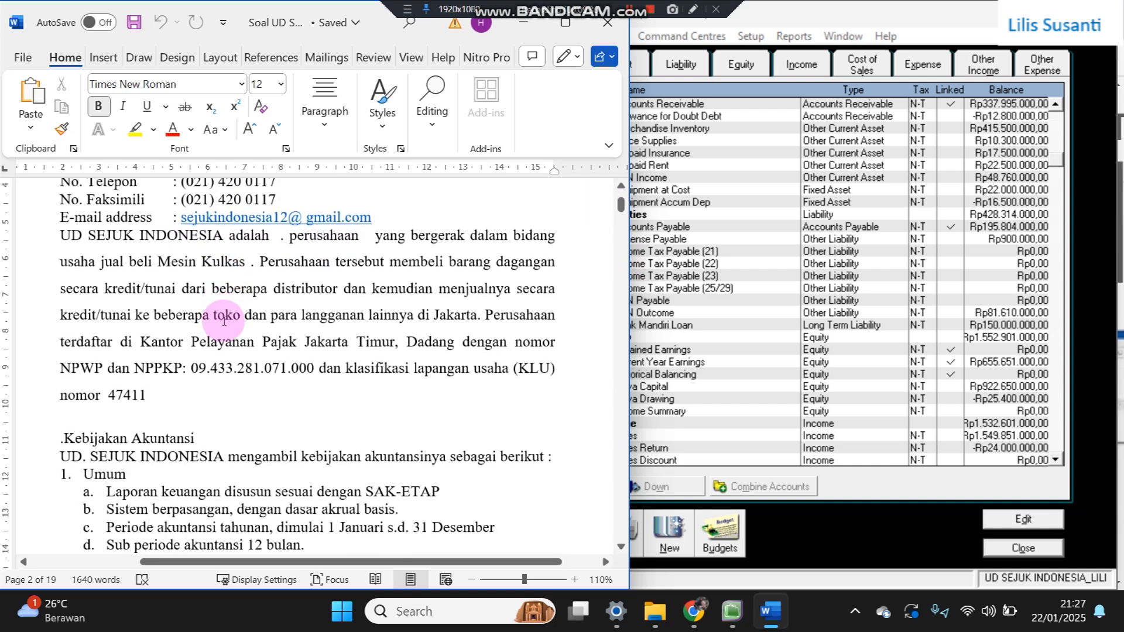
scroll(226, 319, "down", 5)
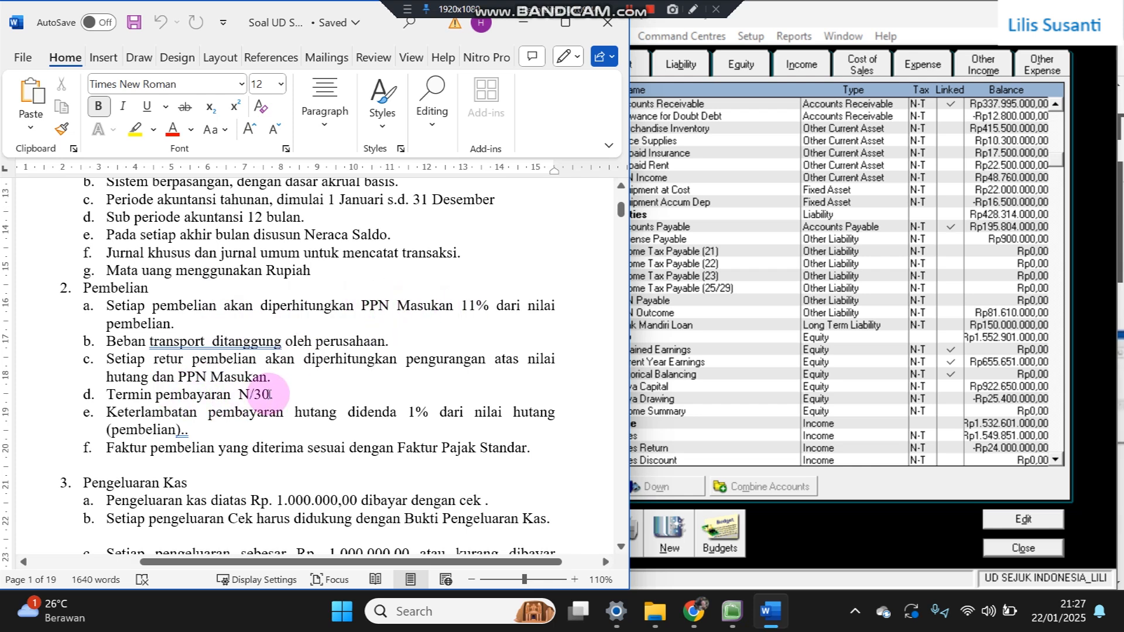
scroll(269, 394, "down", 10)
scroll(290, 381, "down", 3)
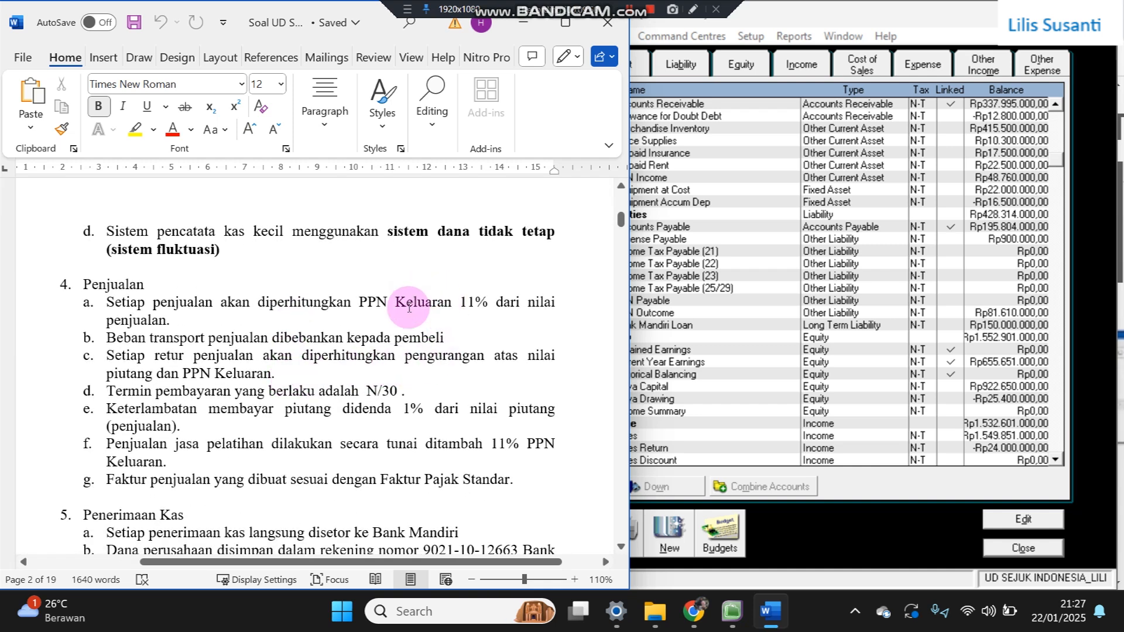
scroll(397, 342, "down", 2)
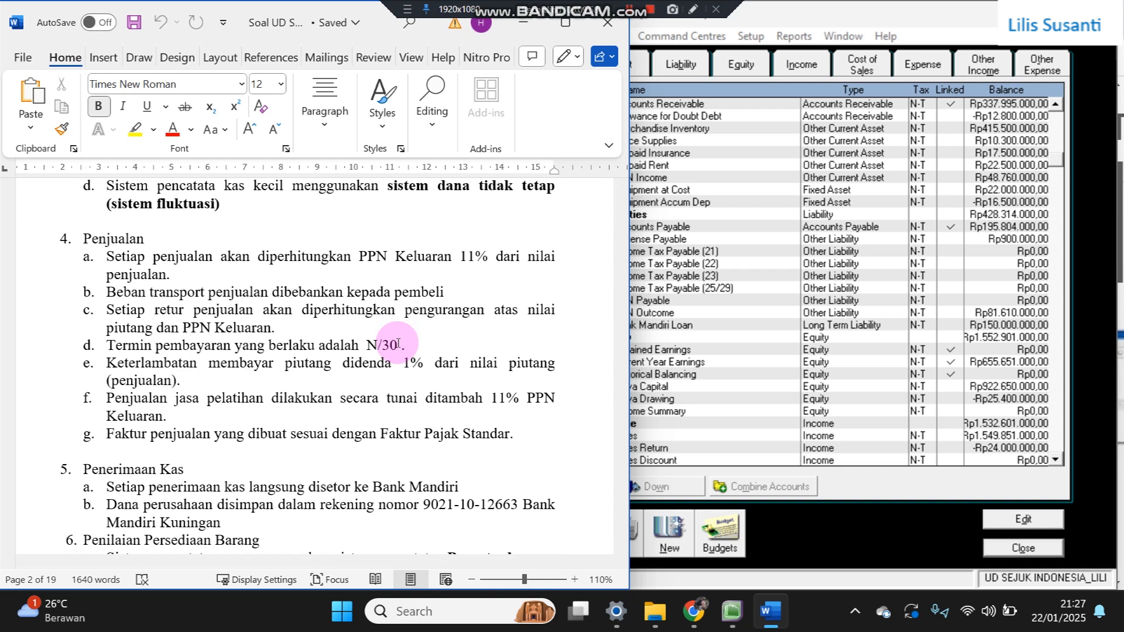
scroll(320, 364, "down", 10)
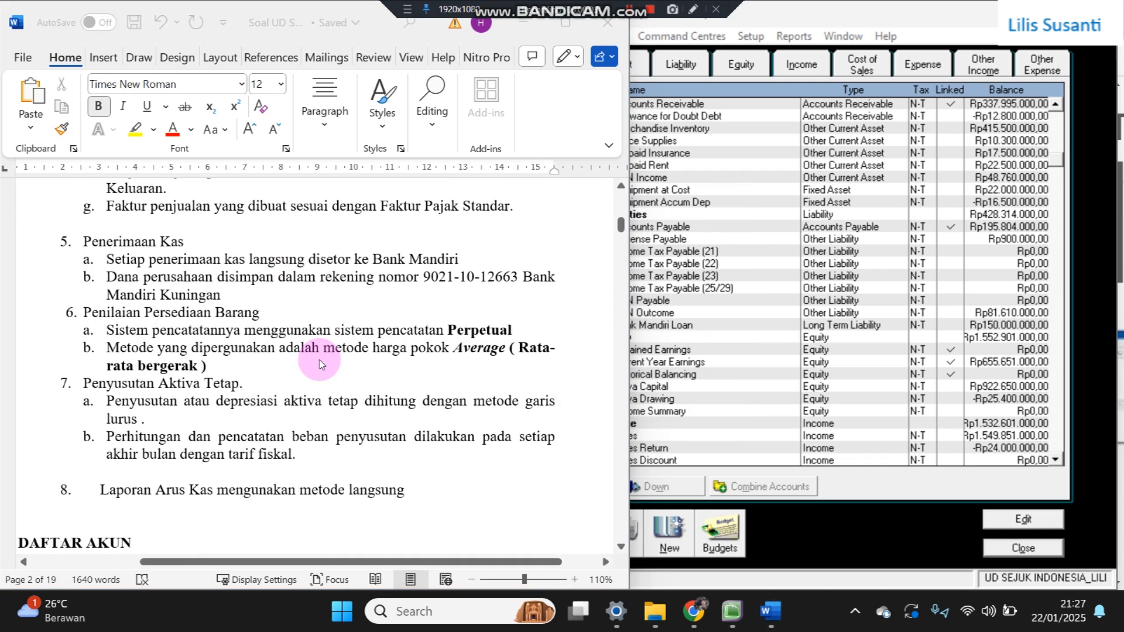
scroll(409, 300, "down", 15)
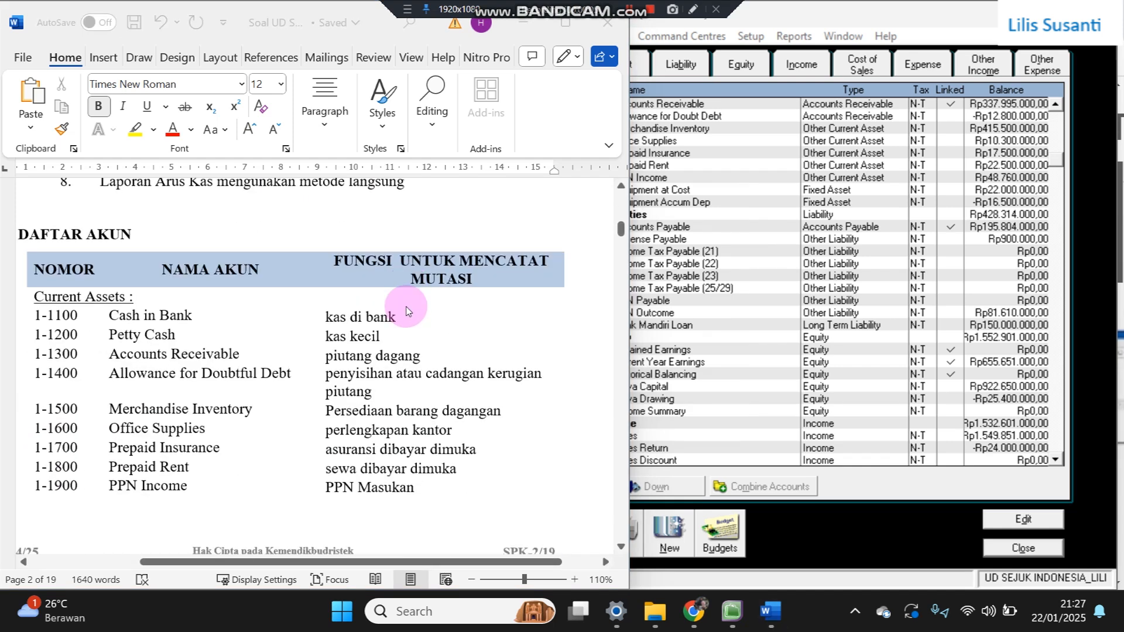
scroll(403, 317, "down", 20)
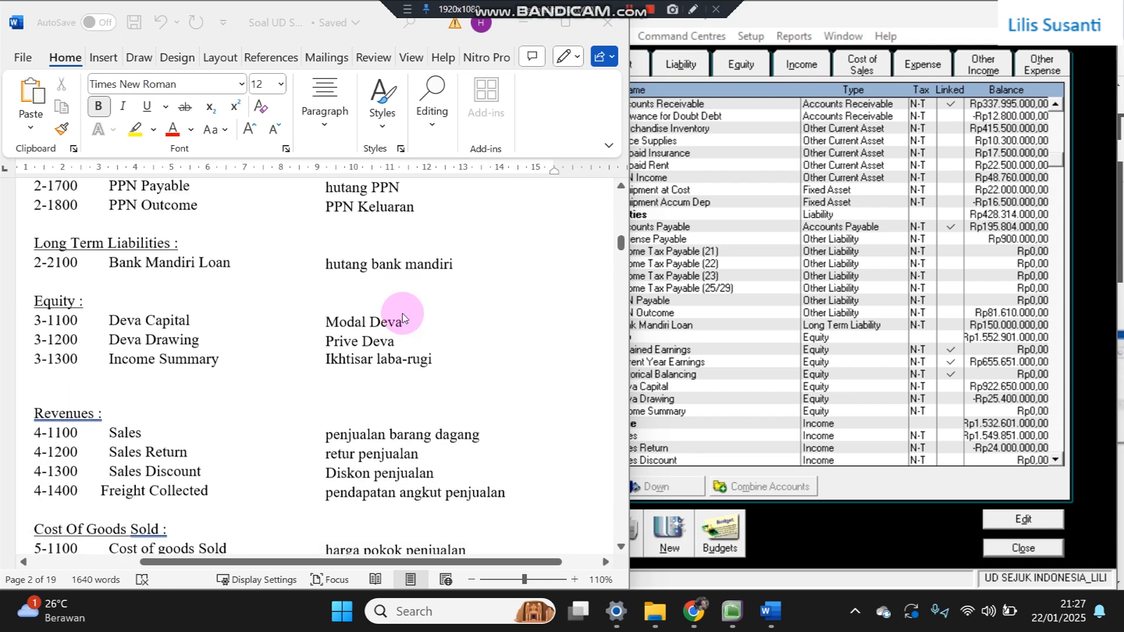
scroll(399, 328, "down", 20)
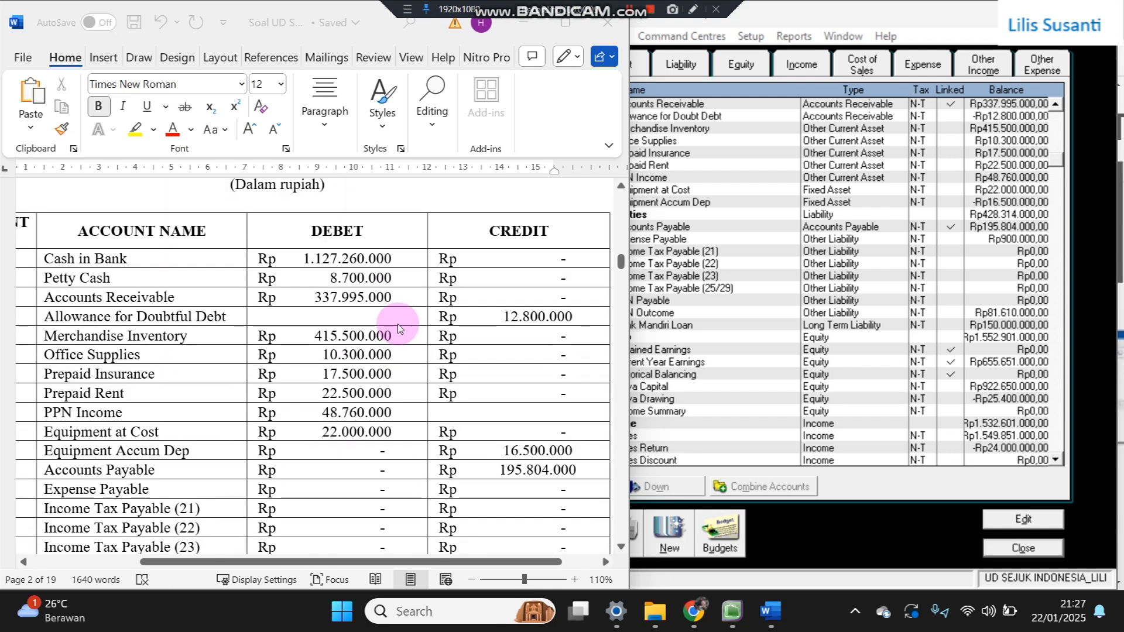
scroll(398, 328, "down", 6)
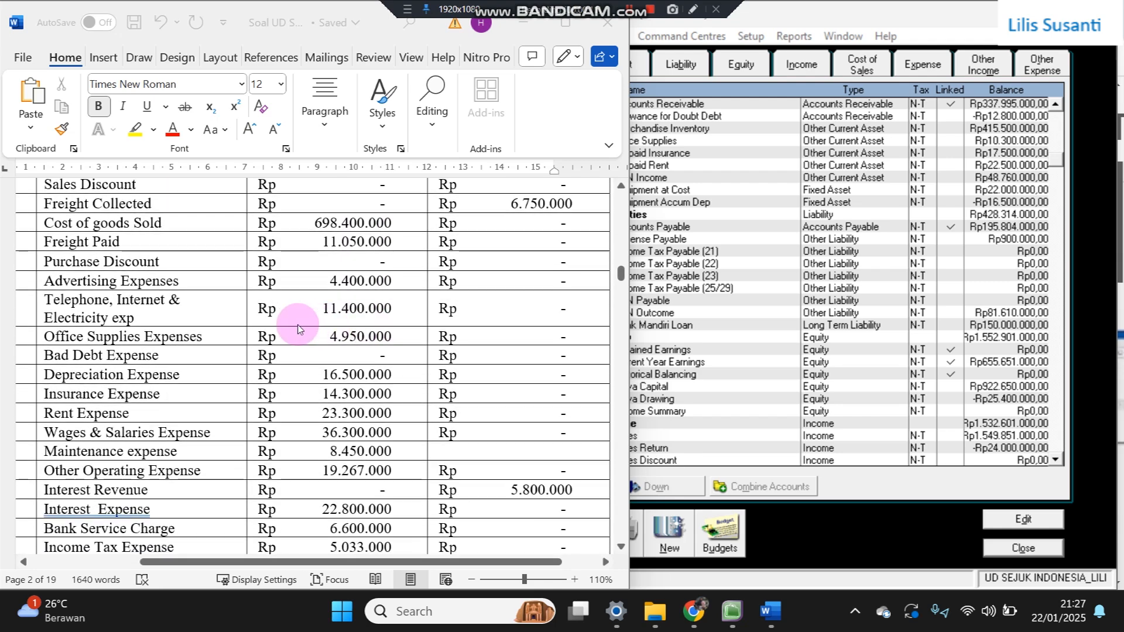
scroll(330, 382, "down", 2)
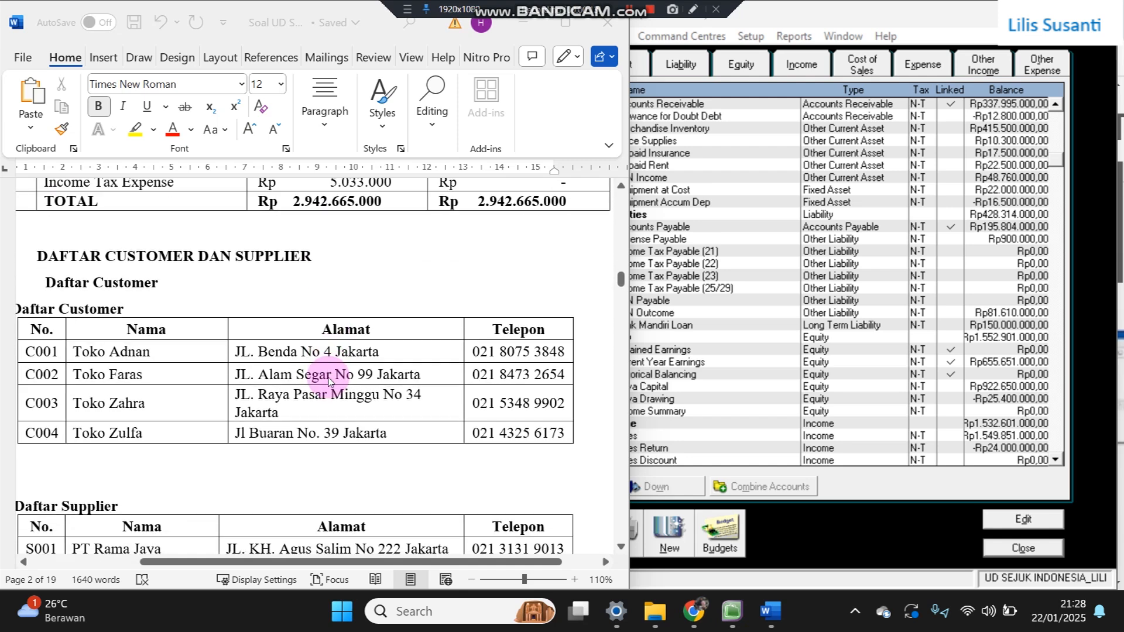
scroll(330, 381, "down", 2)
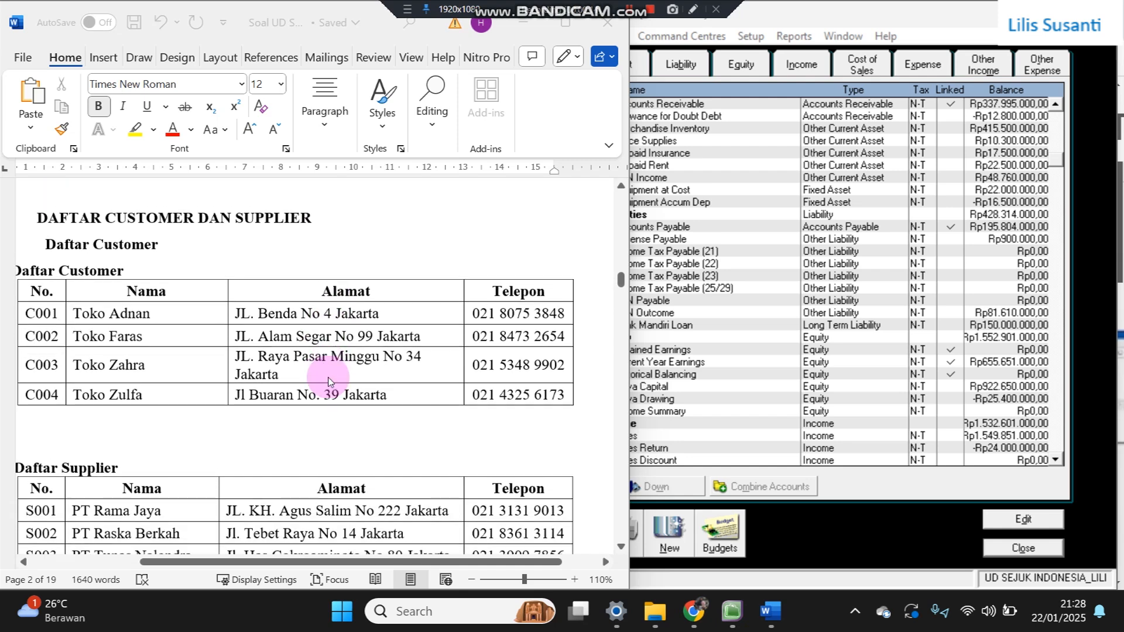
left_click(681, 233)
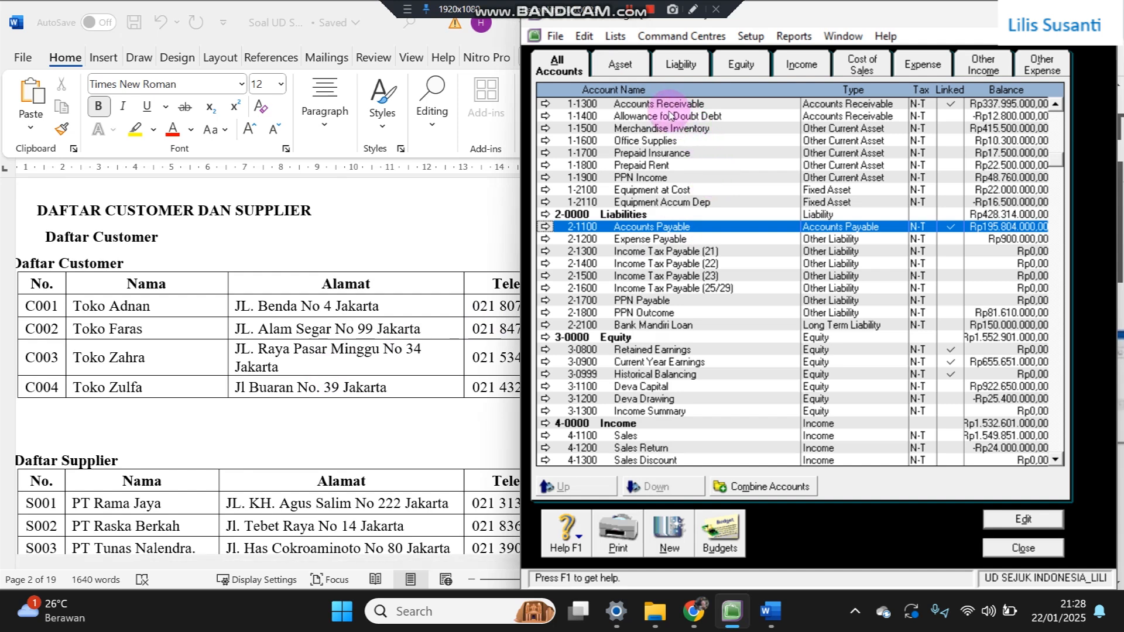
- Open the Tax Code List from the Lists menu
left_click(616, 37)
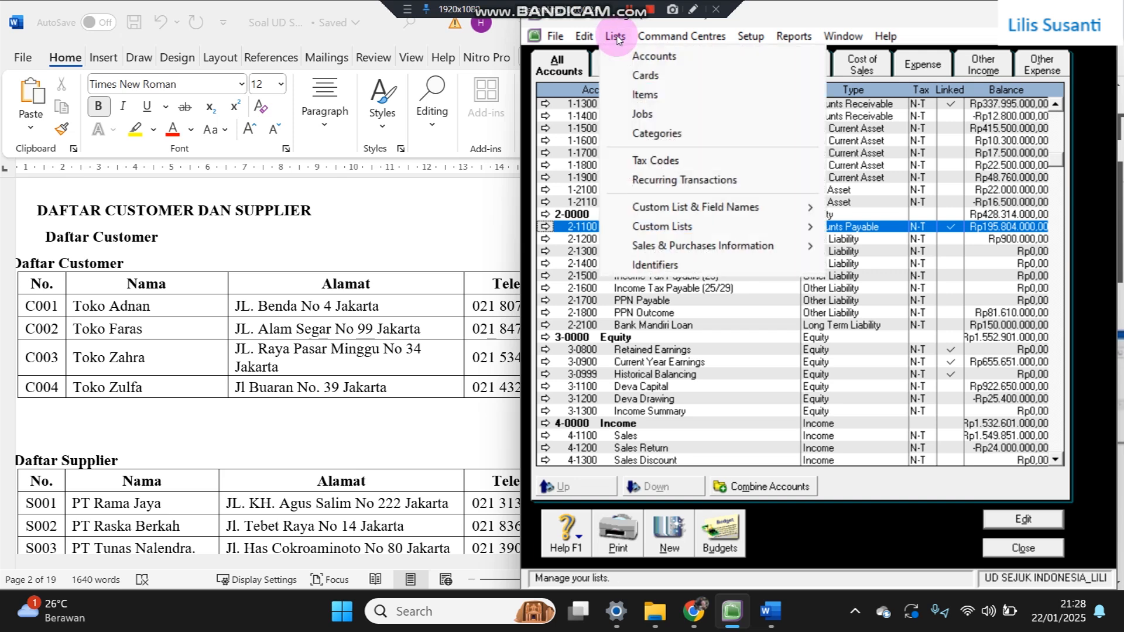
left_click(655, 161)
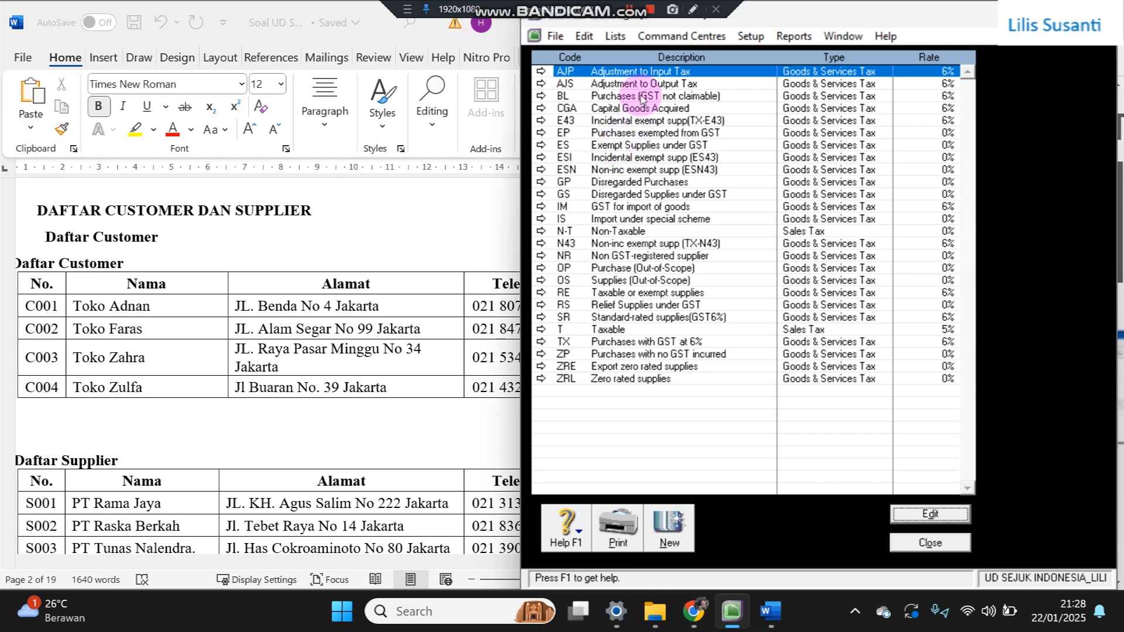
- Delete the tax codes from AJP through IM, including BL, CGA, ES, GP and GS
right_click(656, 69)
left_click(668, 72)
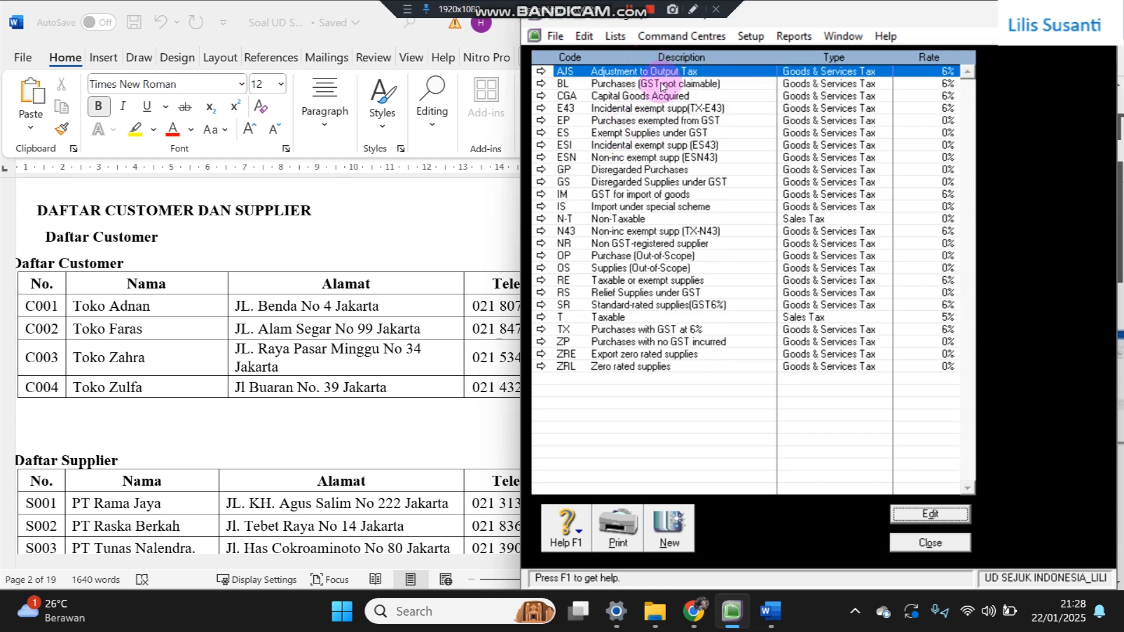
key("d")
key("alt+e")
key("d")
key("alt+e")
key("d")
key("alt+e")
key("d")
key("d")
key("alt+e")
key("d")
key("alt+e")
key("d")
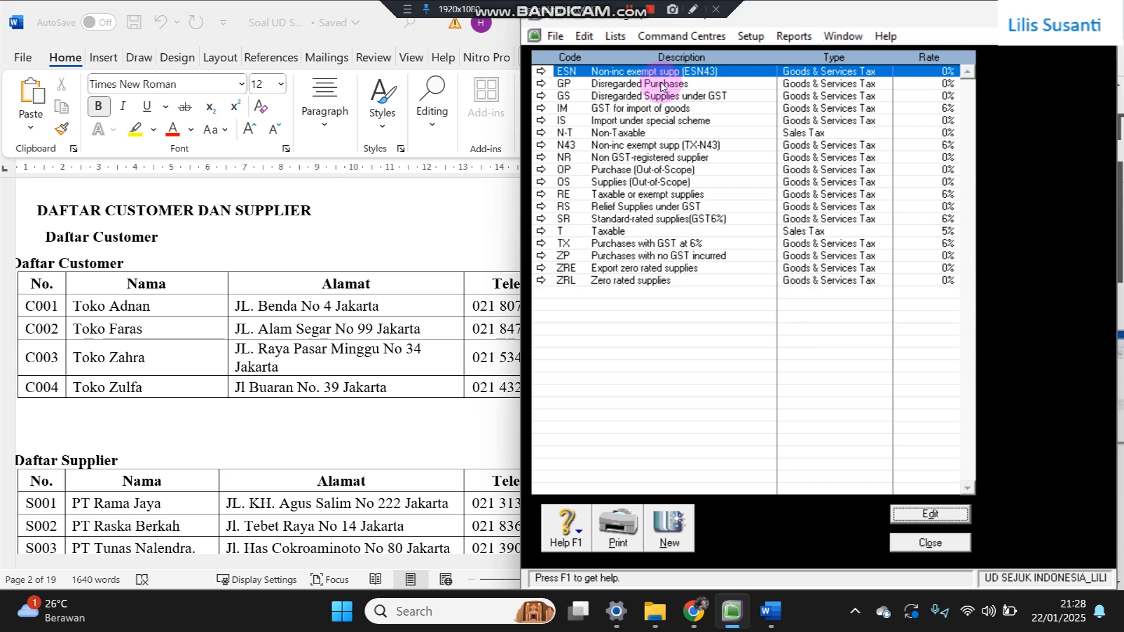
key("alt+e")
key("d")
key("alt+e")
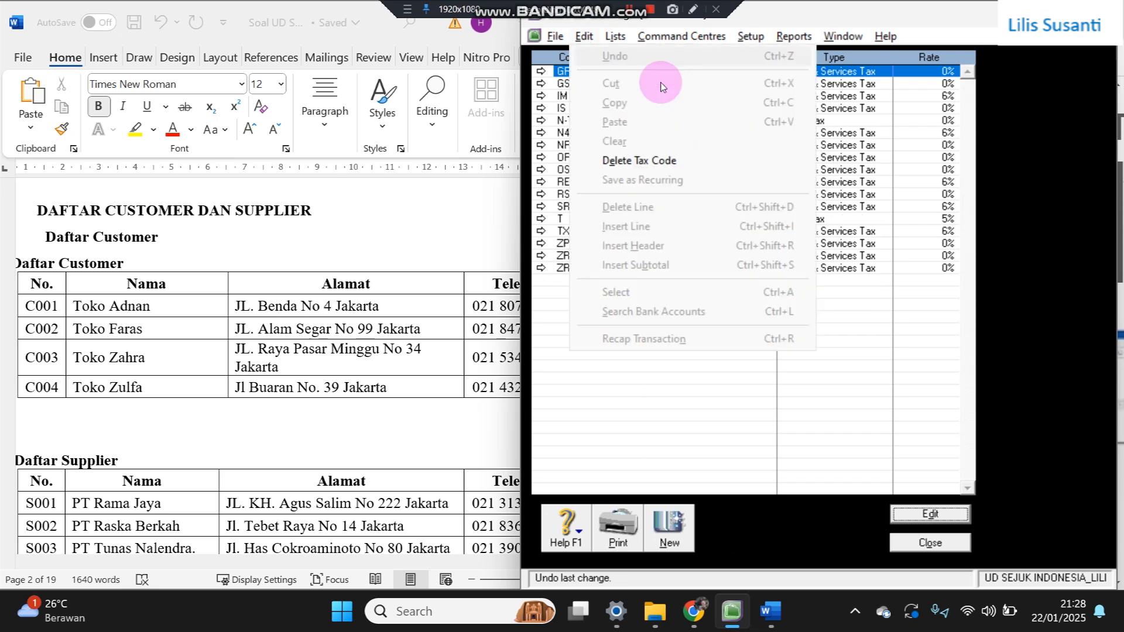
key("d")
key("alt+e")
key("d")
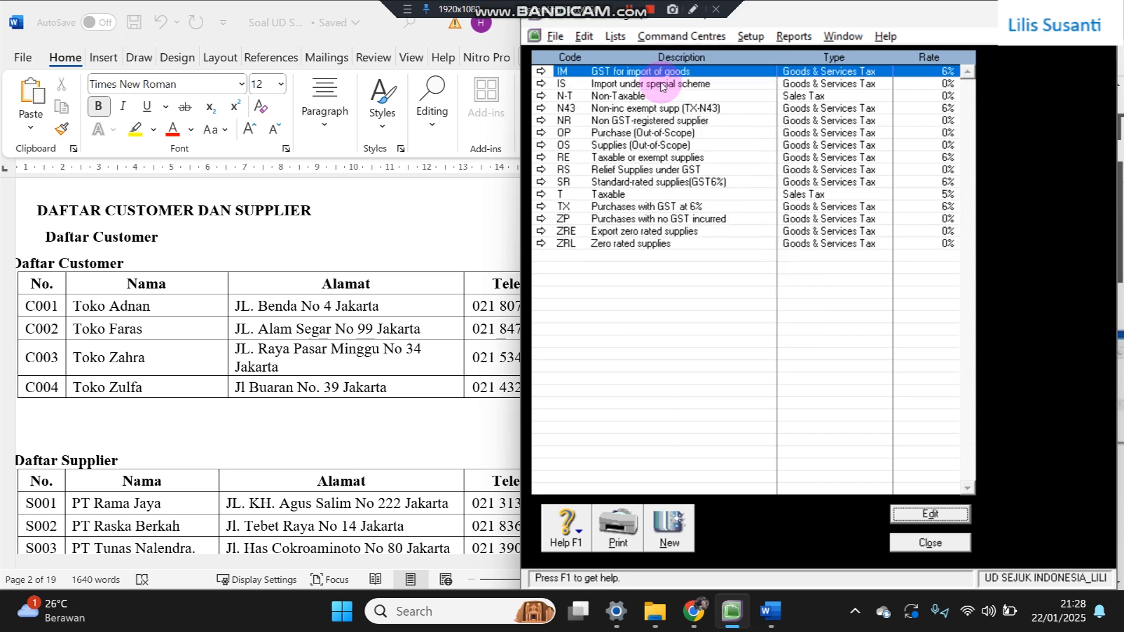
key("alt+e")
key("d")
key("alt+e")
key("d")
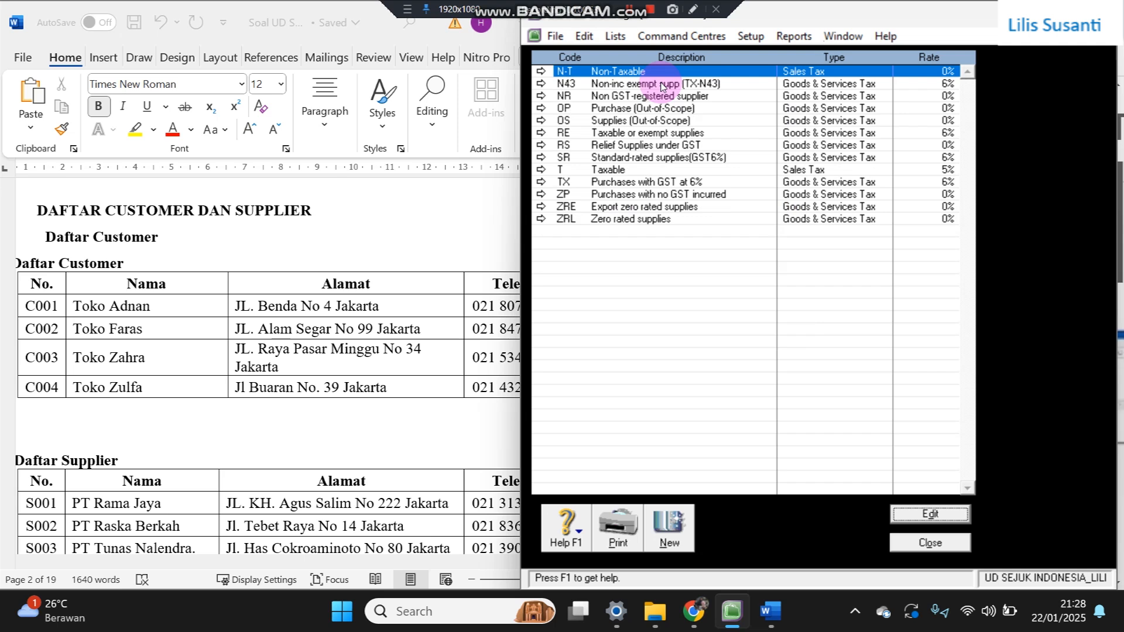
- Delete the tax codes N43, NR, ZRL, ZRE, ZP, TX and SR
left_click(662, 86)
right_click(662, 86)
left_click(694, 99)
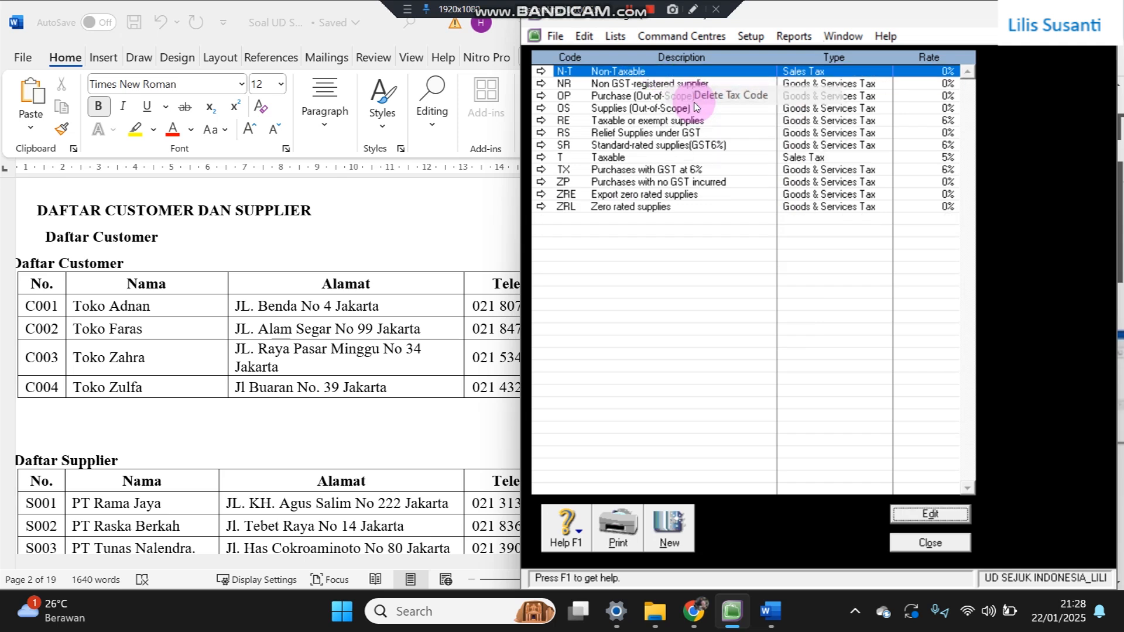
right_click(697, 86)
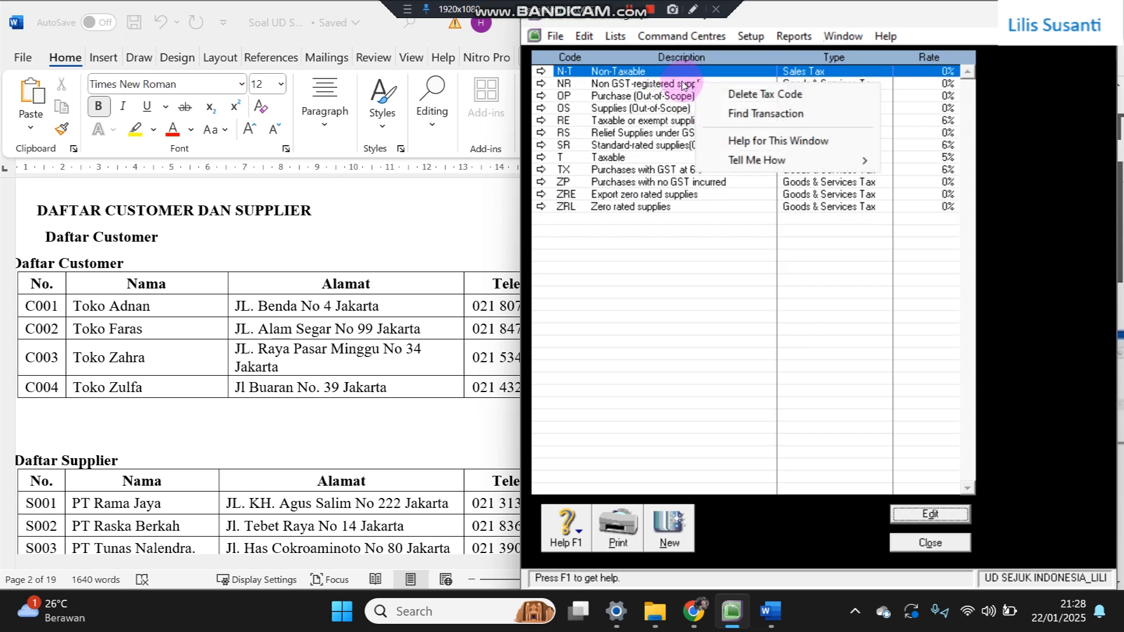
left_click(699, 92)
right_click(700, 93)
left_click(700, 92)
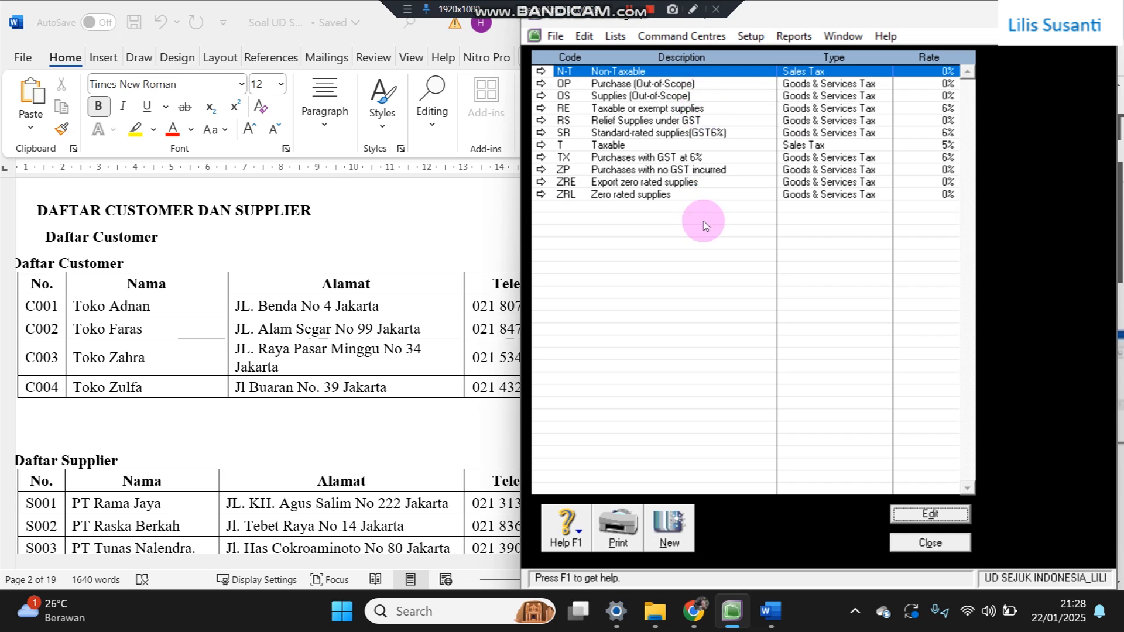
left_click(695, 195)
right_click(695, 196)
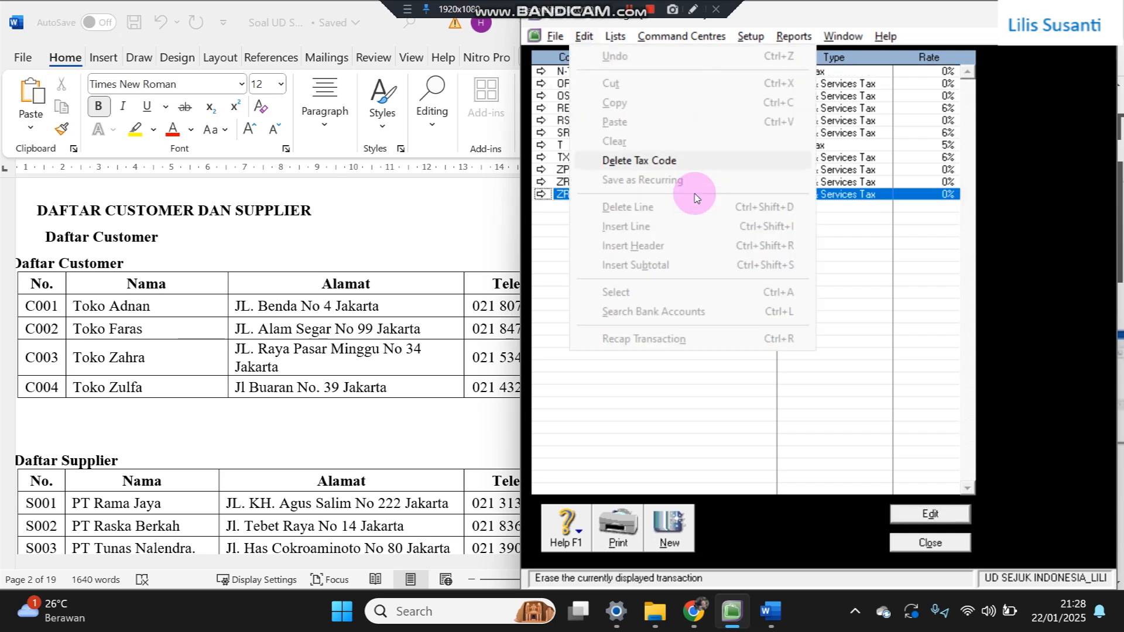
left_click(697, 195)
right_click(697, 183)
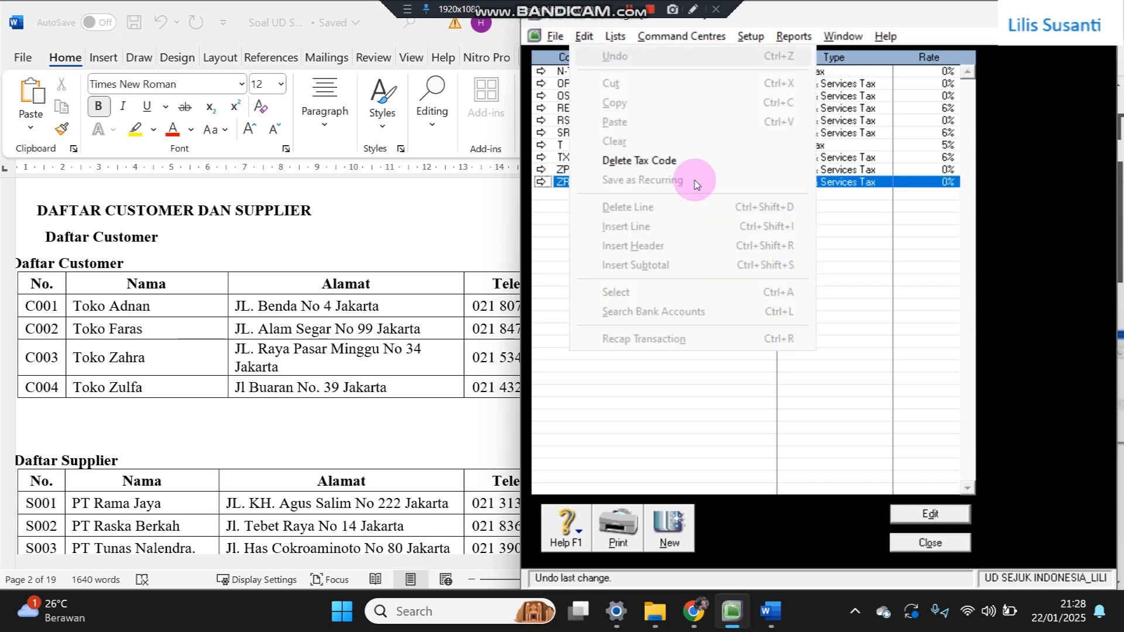
left_click(697, 186)
left_click(698, 170)
right_click(698, 171)
left_click(698, 175)
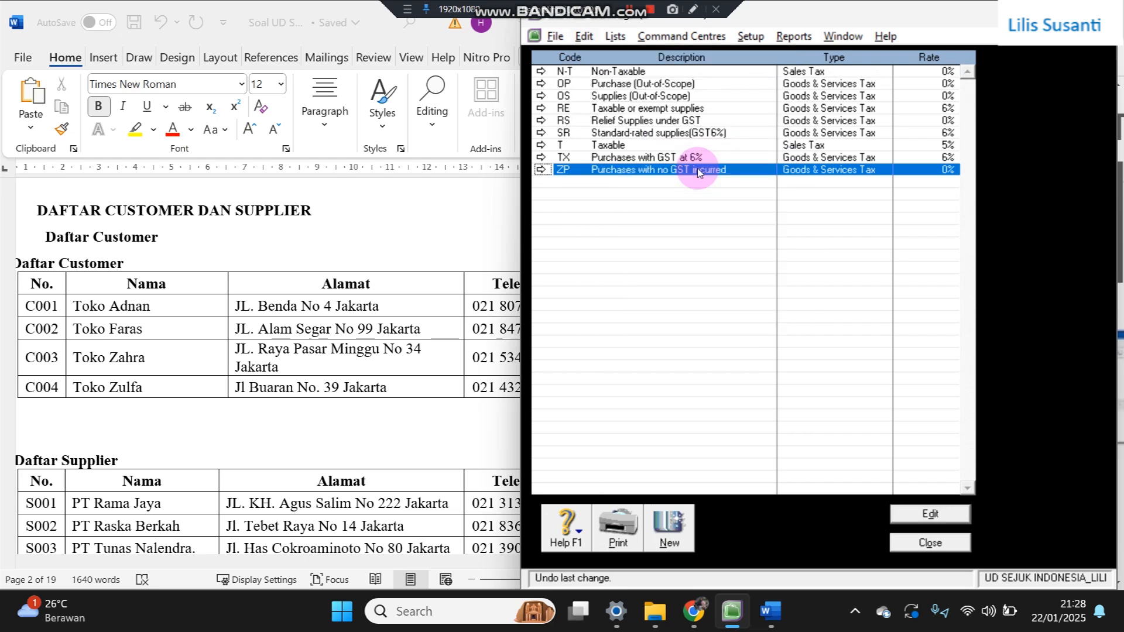
left_click(702, 159)
right_click(703, 159)
left_click(703, 162)
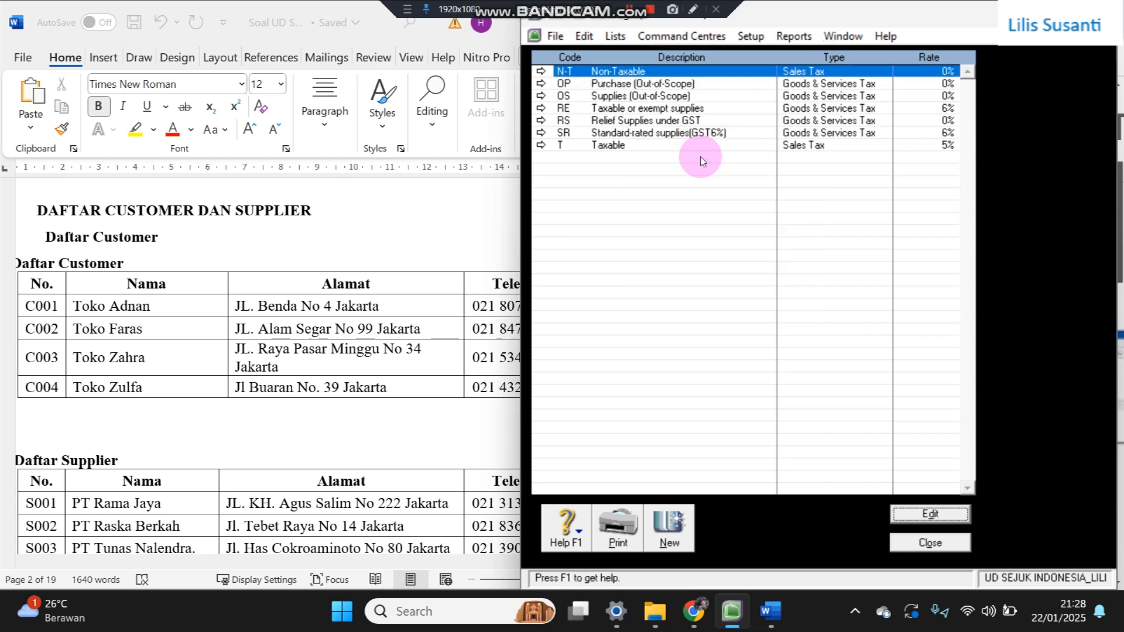
left_click(702, 146)
right_click(702, 146)
left_click(703, 160)
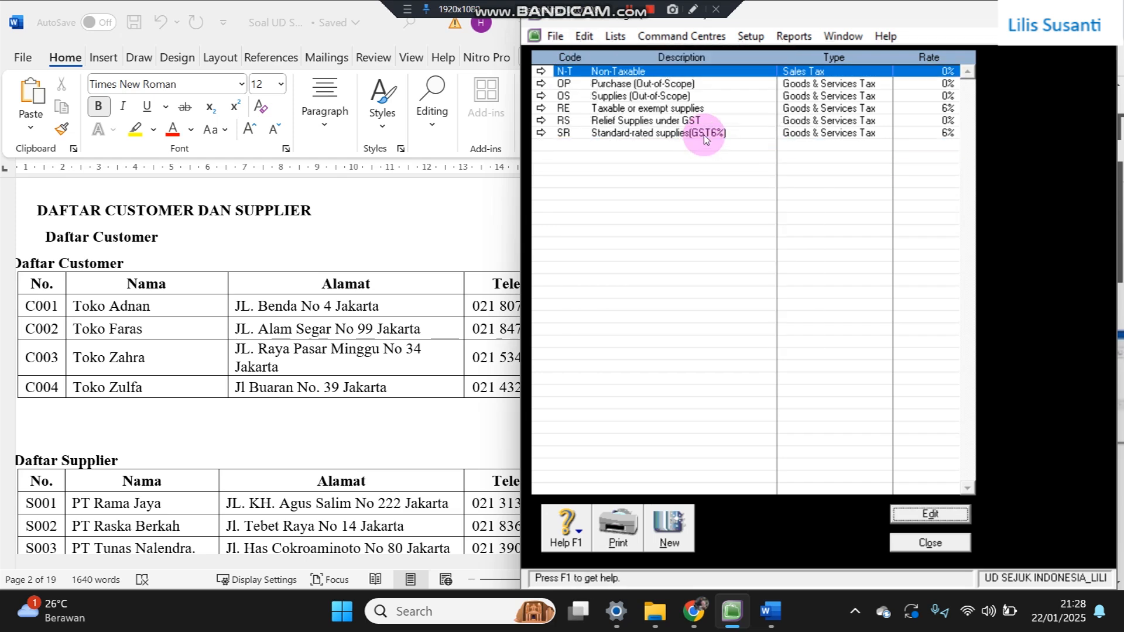
left_click(705, 132)
right_click(704, 133)
left_click(703, 160)
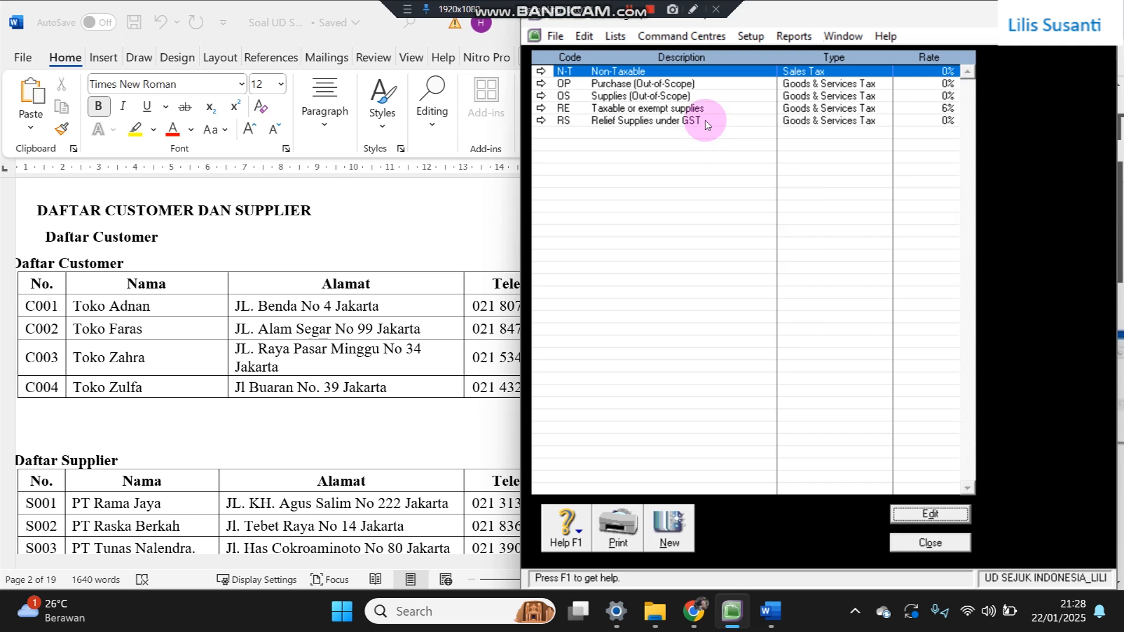
- Delete the remaining RS, RE, OS and OP codes, leaving only N-T Non-Taxable
left_click(707, 120)
key("d")
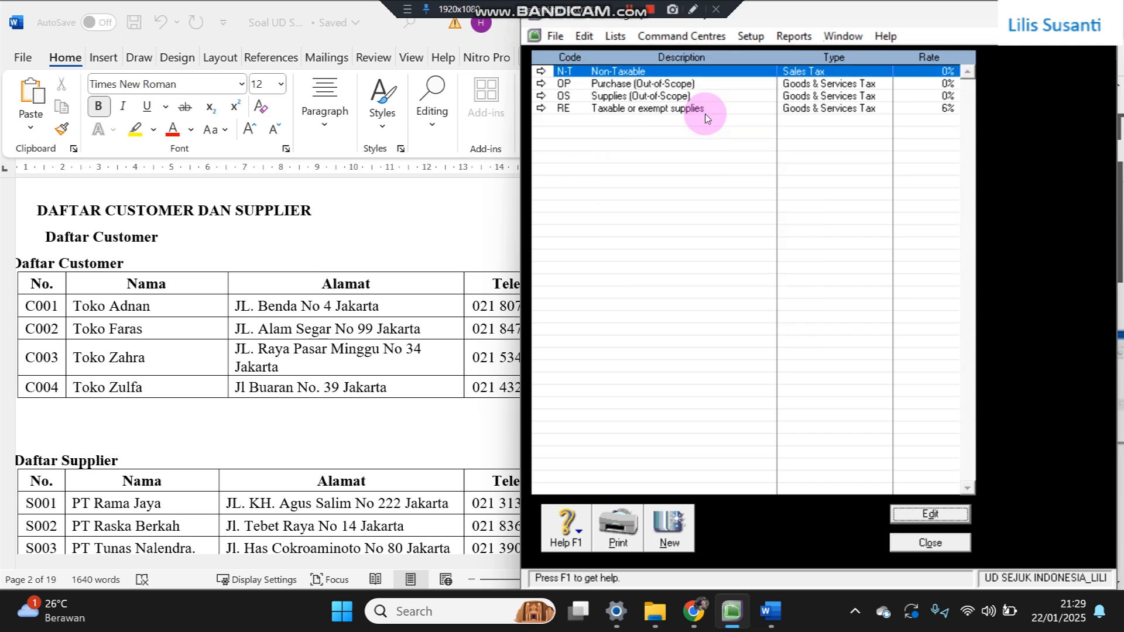
left_click(704, 108)
key("alt+e")
key("d")
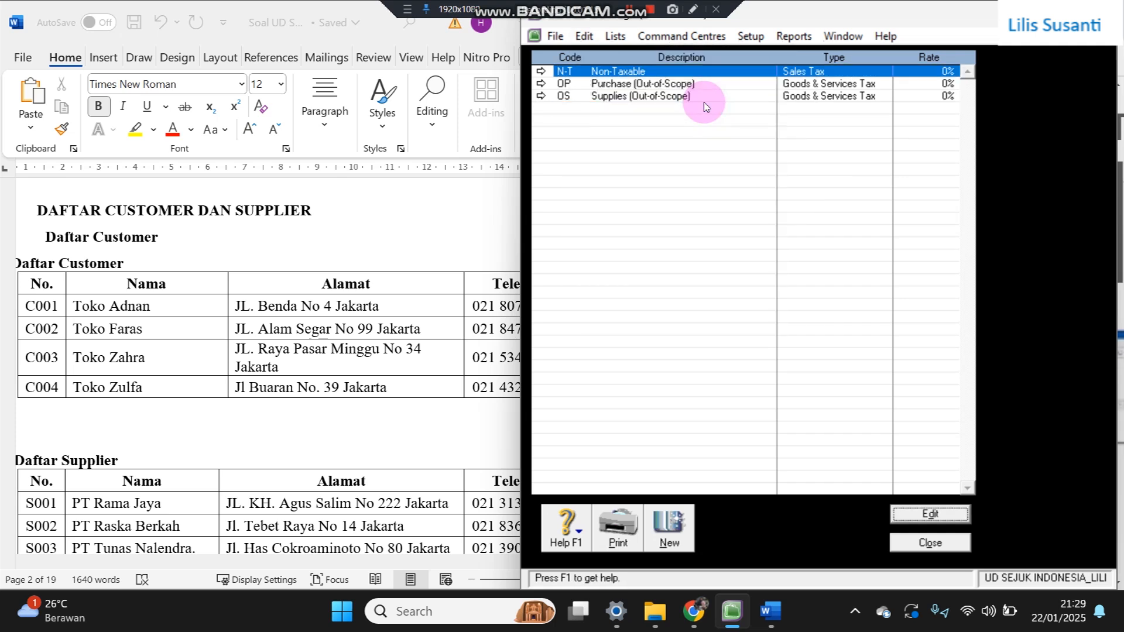
left_click(704, 97)
key("alt+e")
key("d")
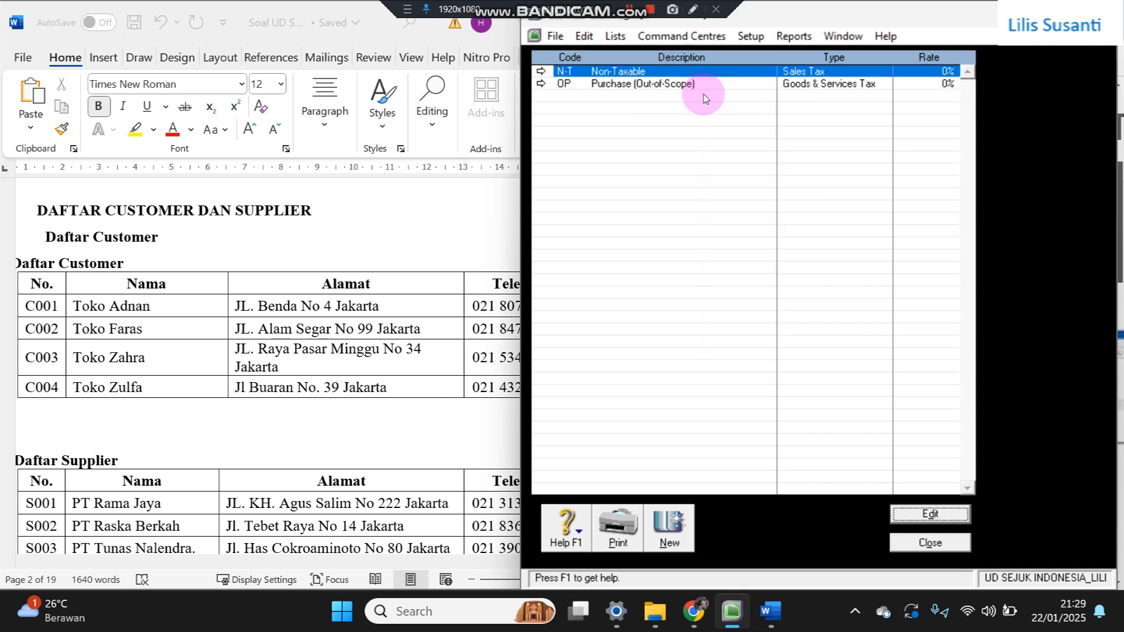
left_click(715, 86)
key("alt+e")
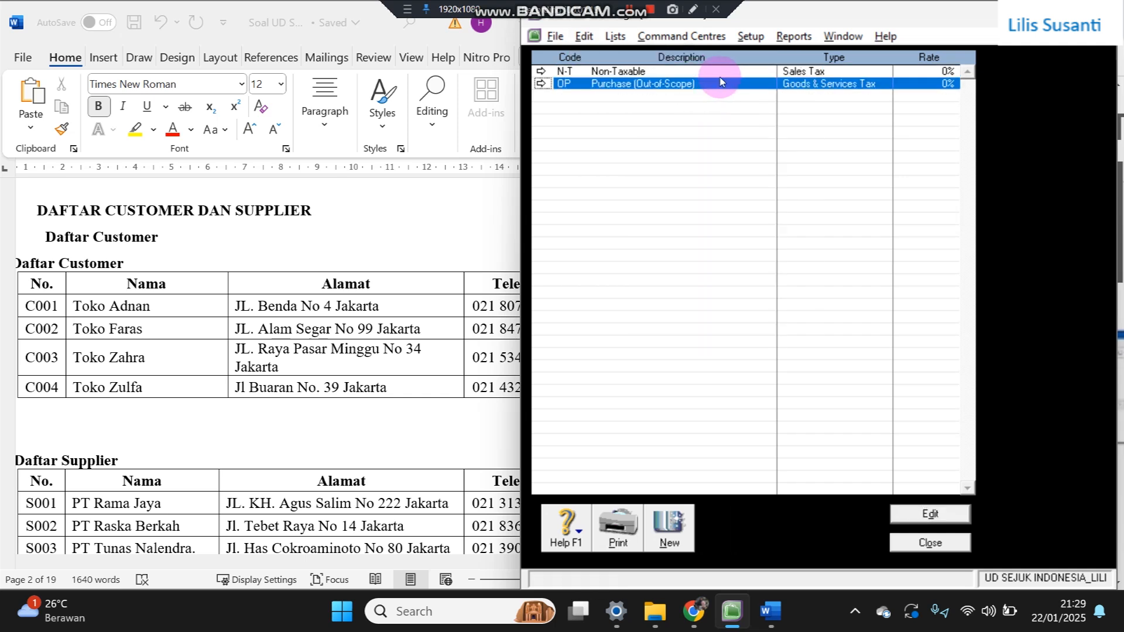
key("d")
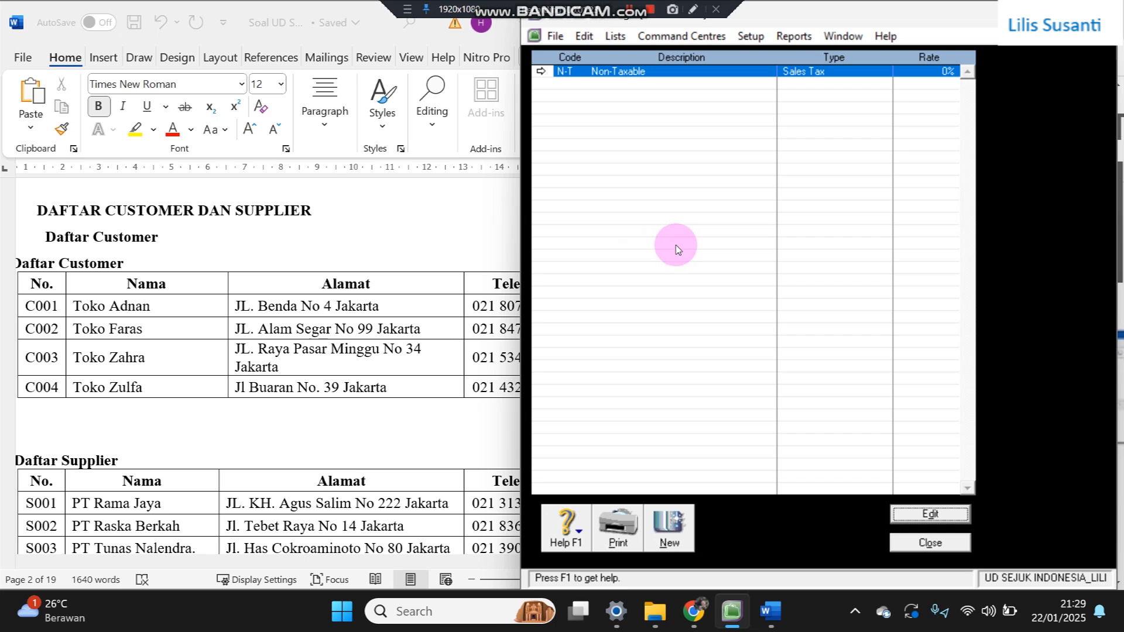
left_click(669, 536)
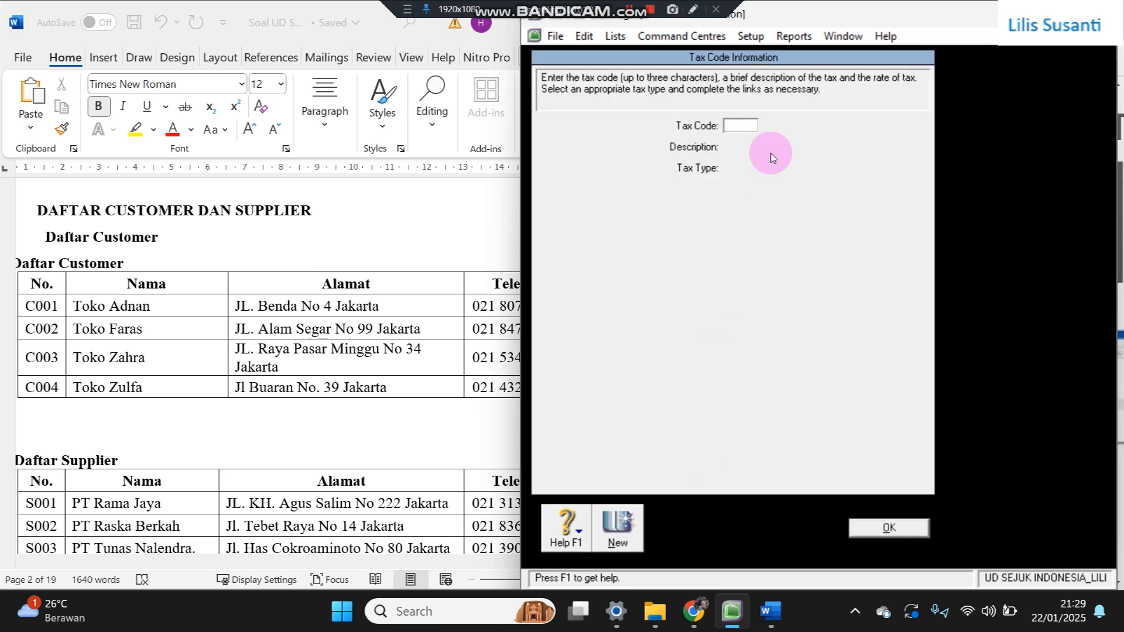
- Give the PPN code the description Pajak Pertambahan Nilai, Goods & Services Tax type, and rate 11%
key("Tab")
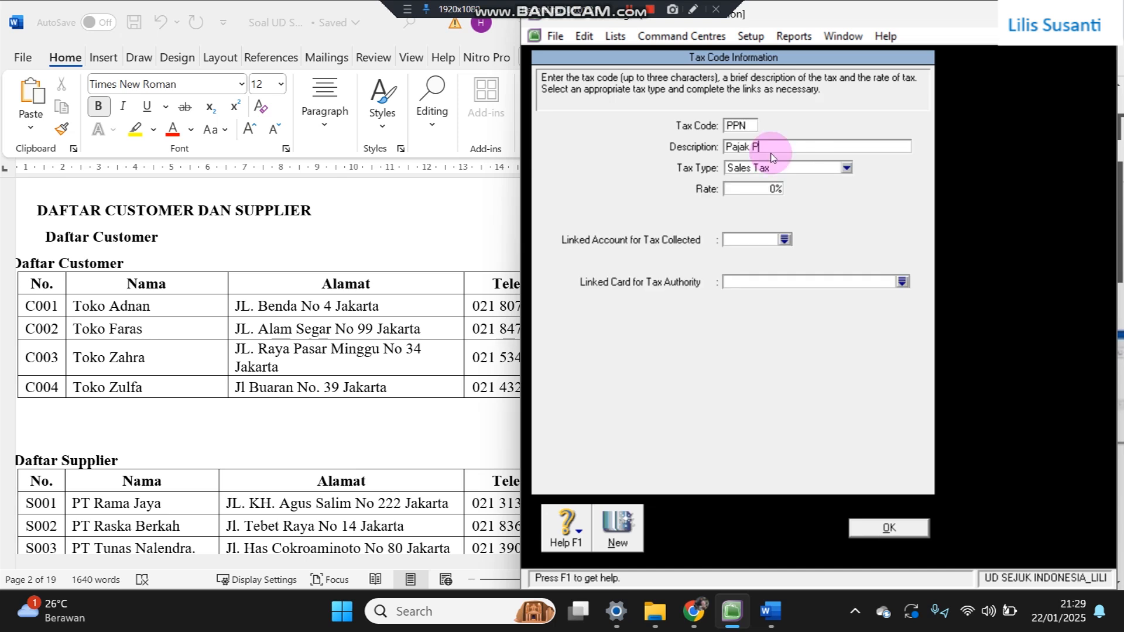
type("Pajak Pertambahan Nila")
key("Tab")
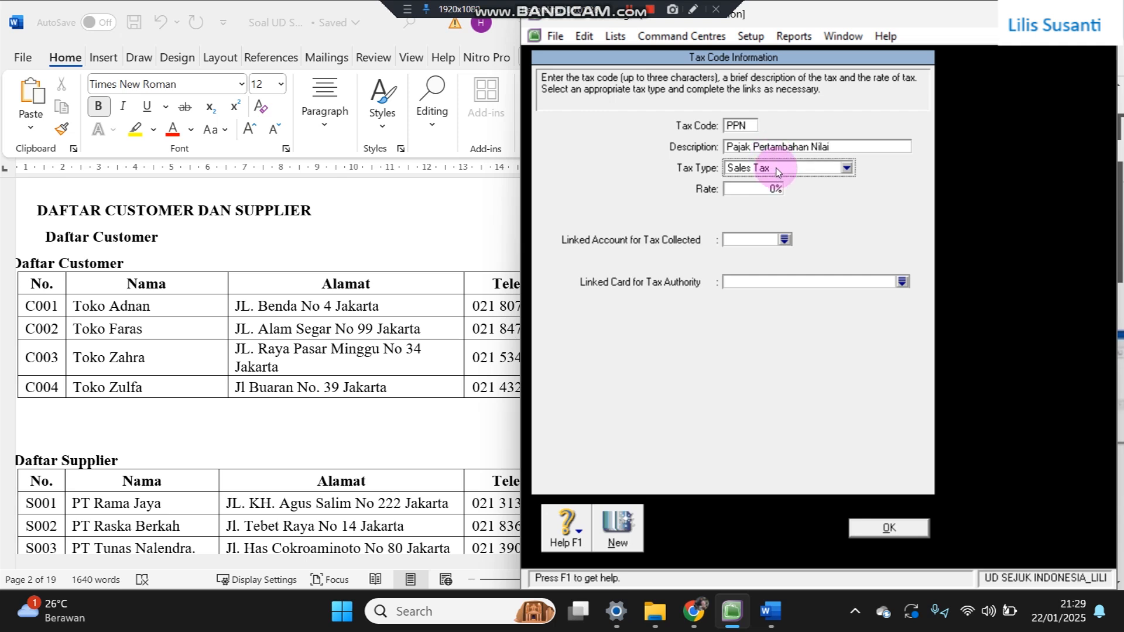
left_click(779, 170)
left_click(794, 217)
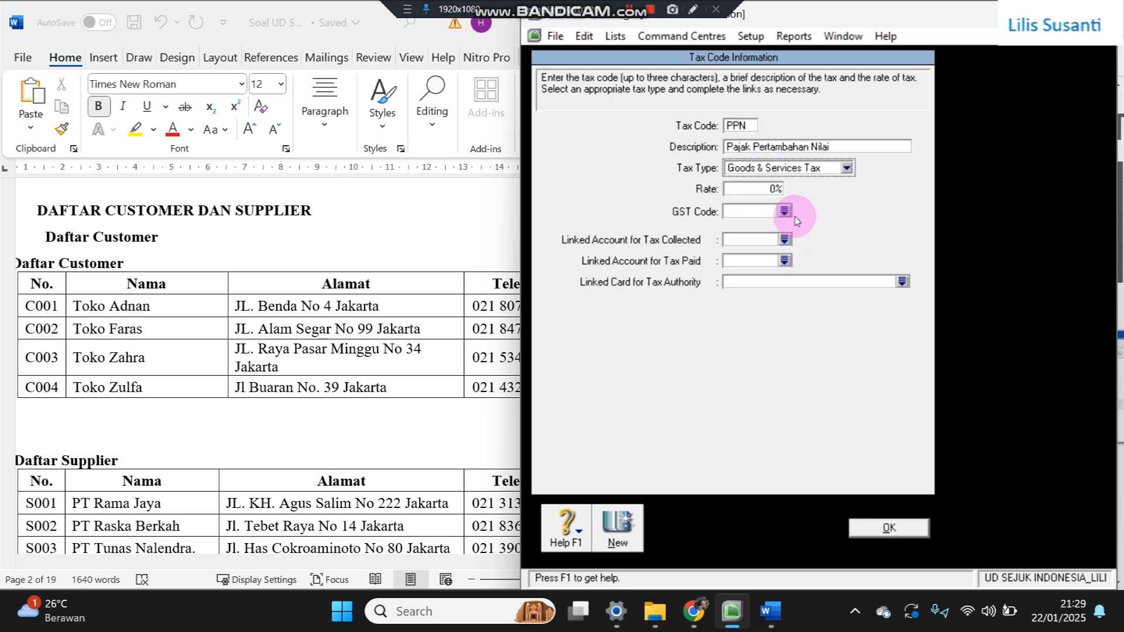
left_click(772, 188)
type("11")
left_click(773, 189)
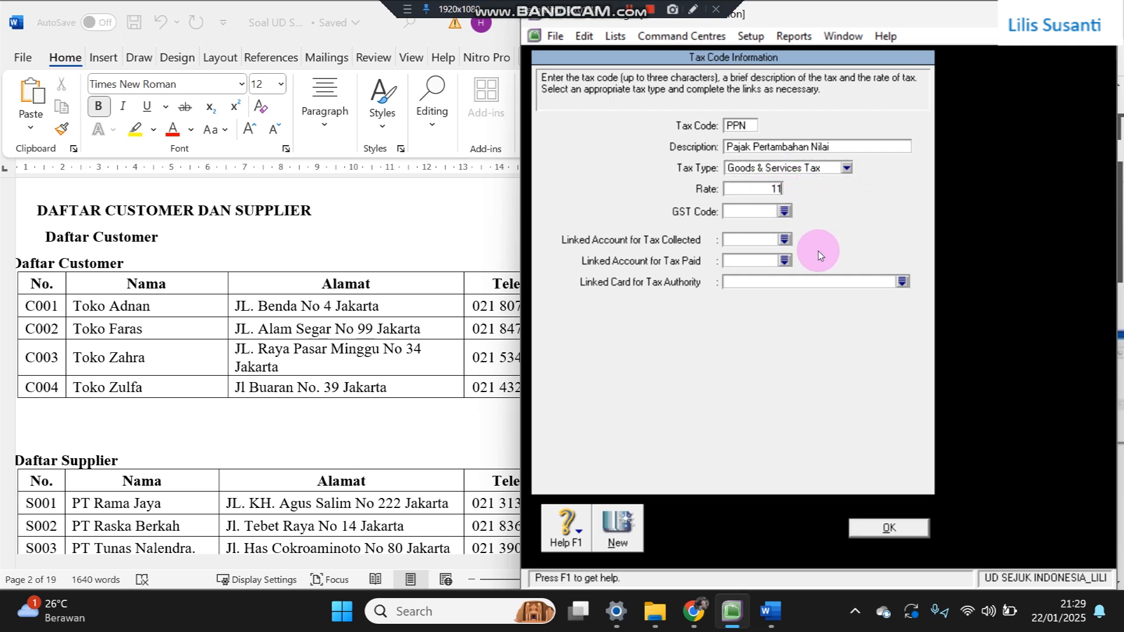
- Link PPN to 2-1800 PPN Outcome and 1-1900 PPN Income, save it, and close the tax code list
left_click(785, 241)
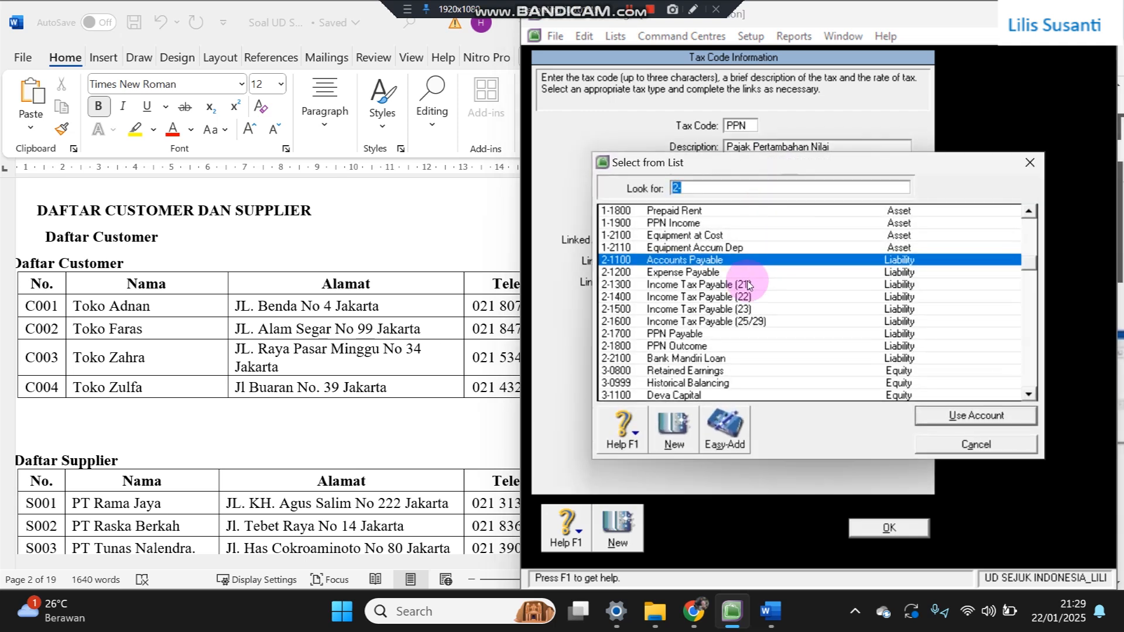
double_click(697, 348)
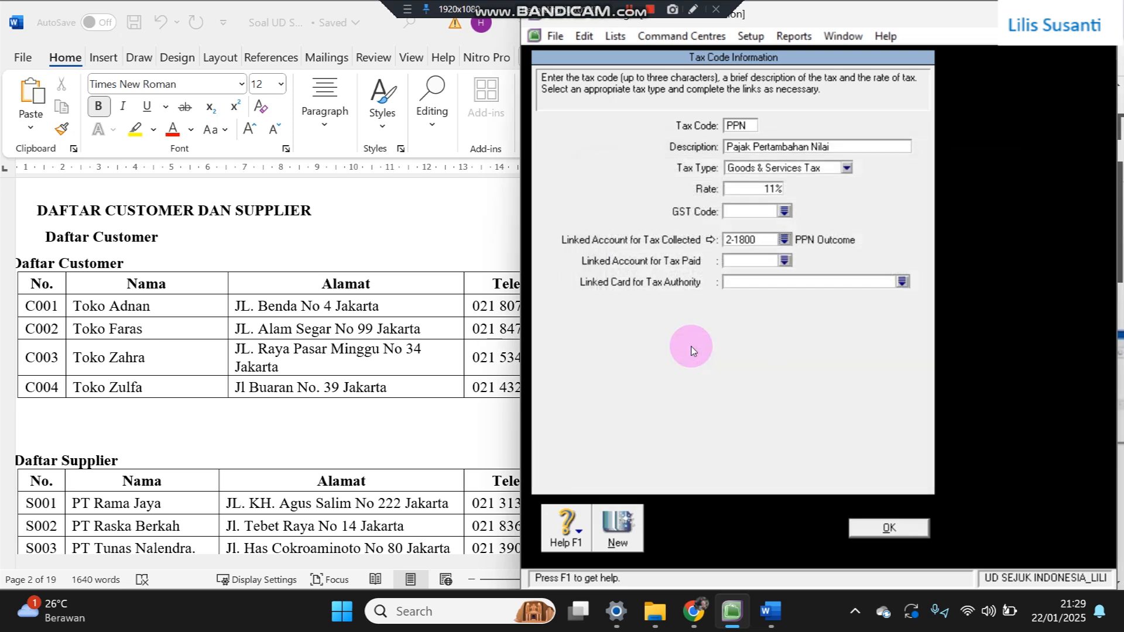
left_click(784, 261)
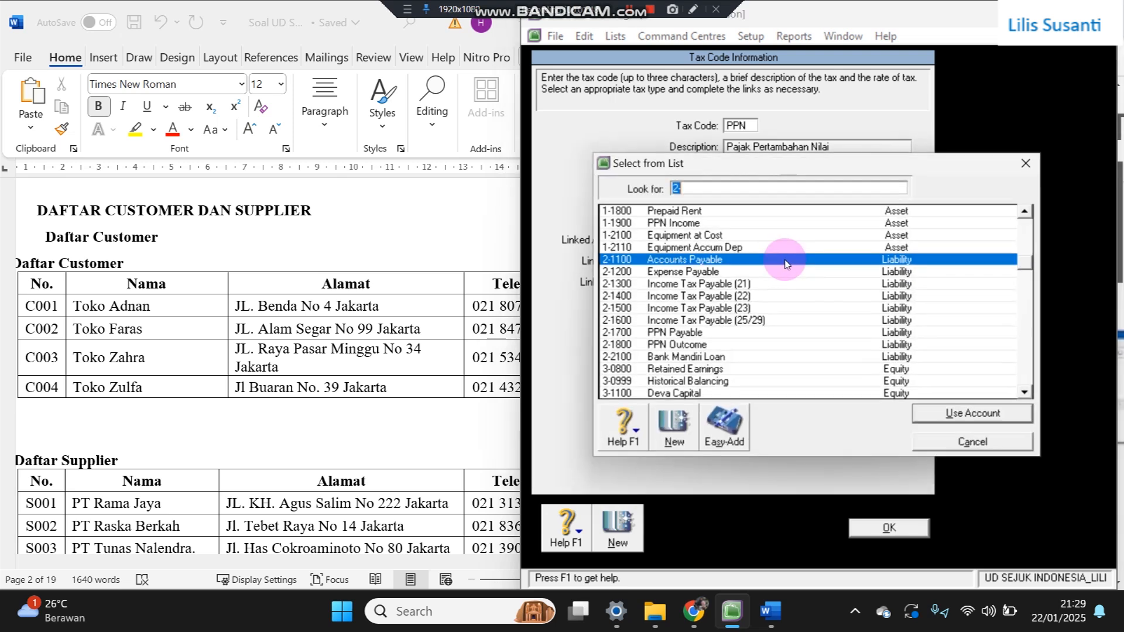
scroll(782, 257, "up", 3)
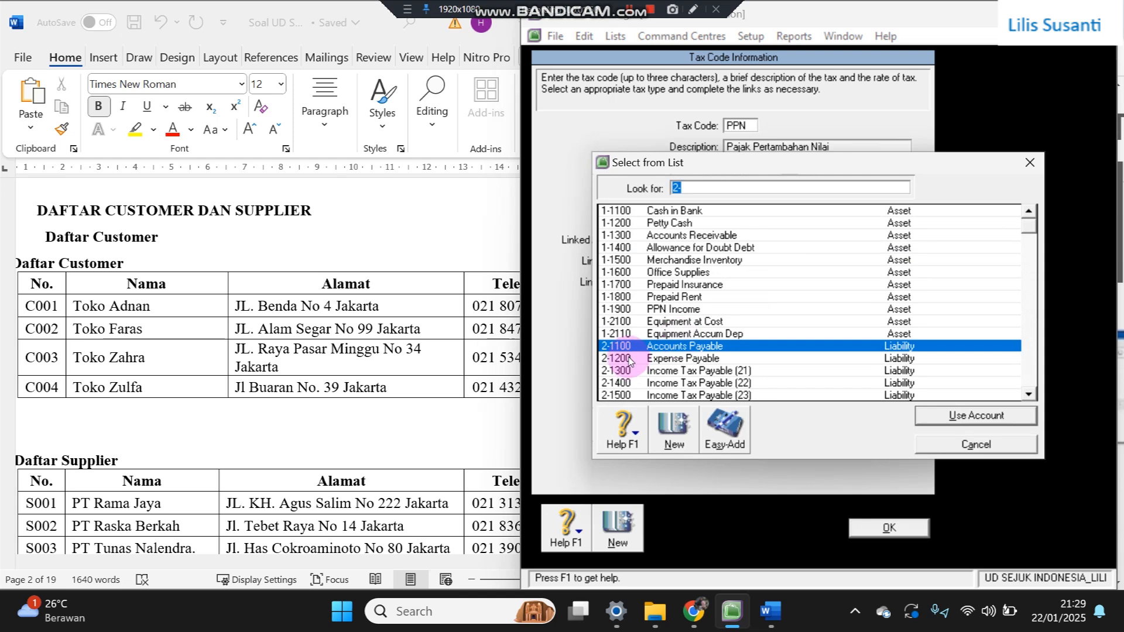
double_click(663, 310)
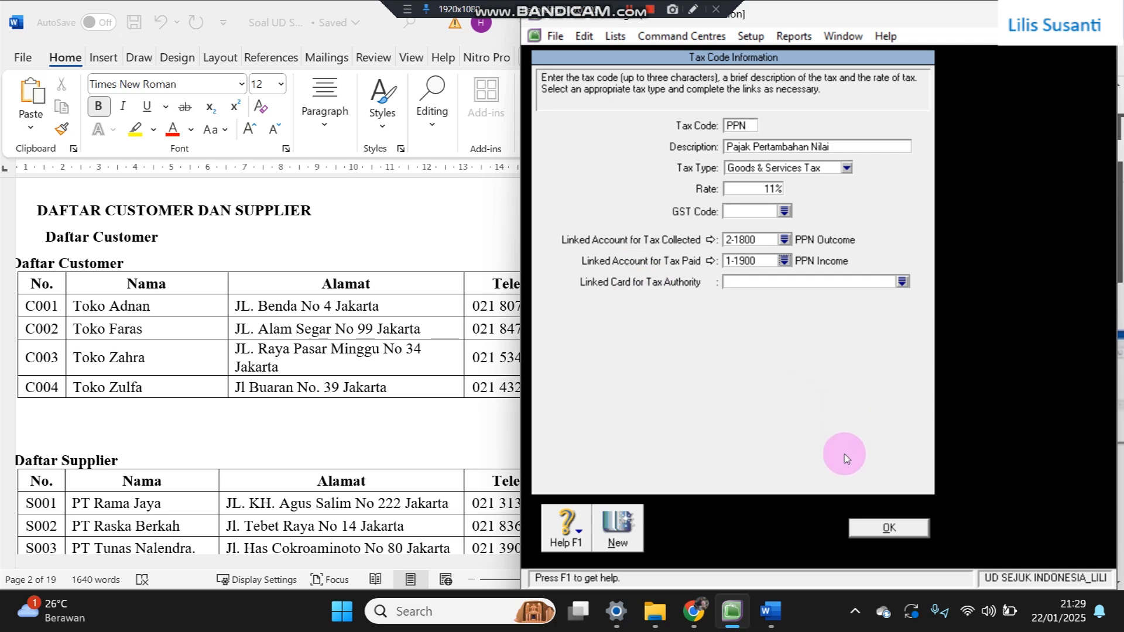
left_click(880, 528)
left_click(930, 543)
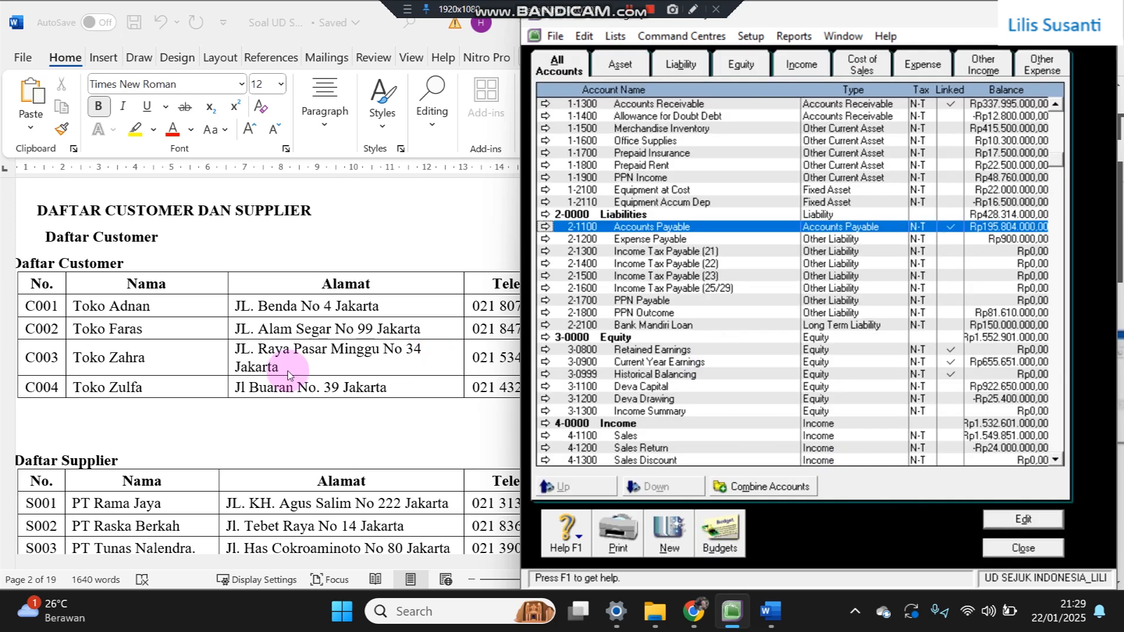
- Close the Accounts List and open the empty Cards List from the Card File command centre
left_click(211, 357)
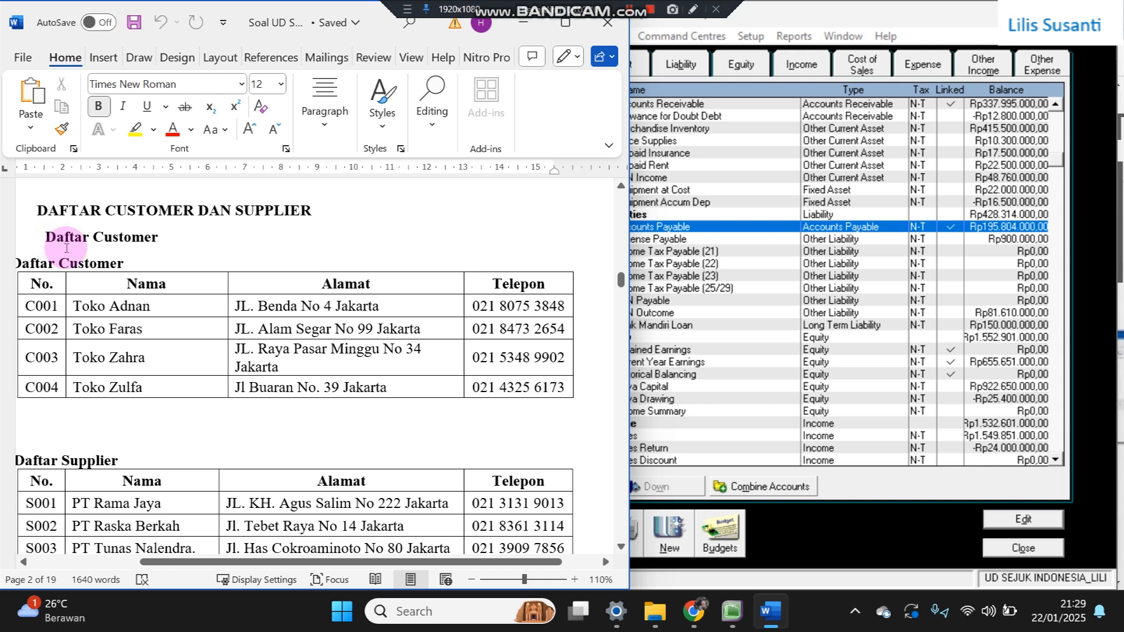
scroll(67, 258, "down", 2)
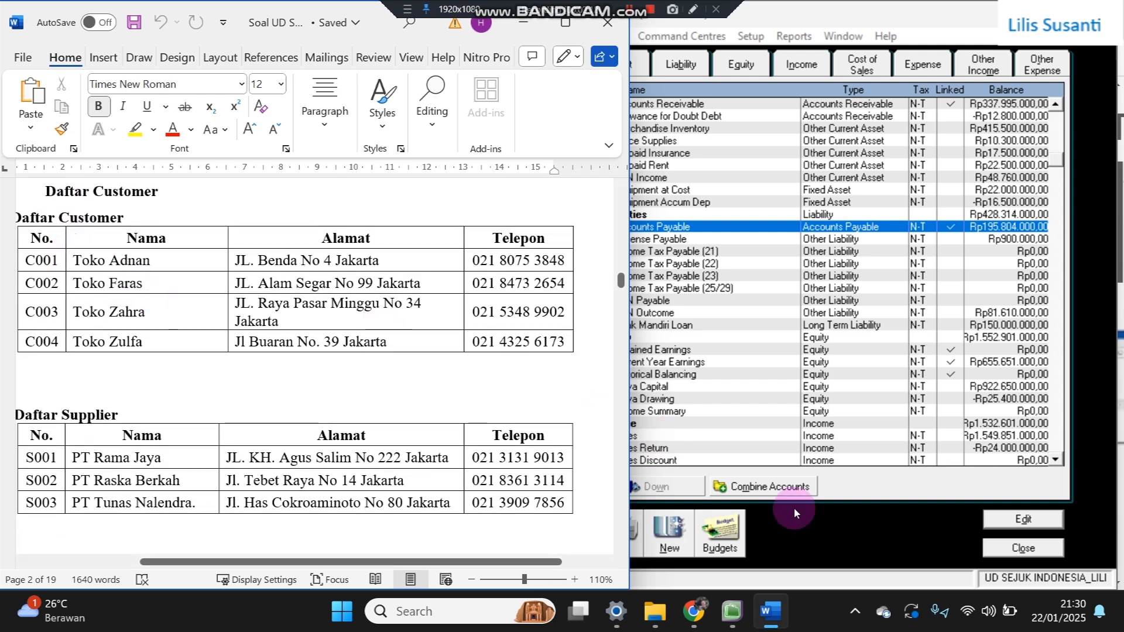
left_click(1024, 548)
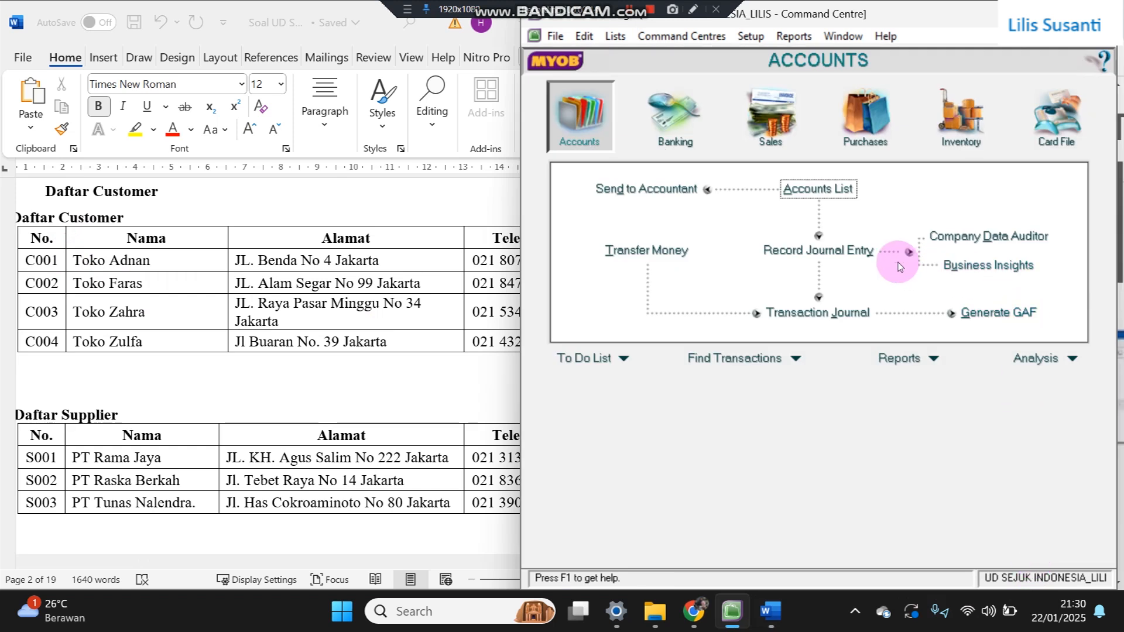
left_click(1057, 117)
left_click(818, 189)
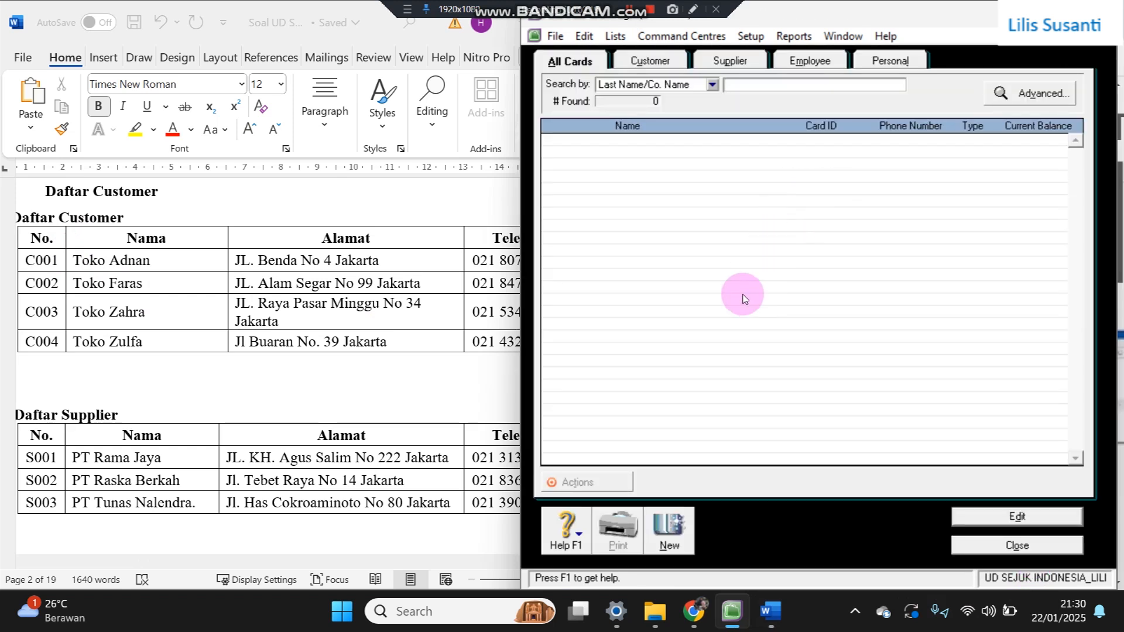
- Start a new card named Toko Adnan with card ID C001, taken from the Word table
left_click(669, 532)
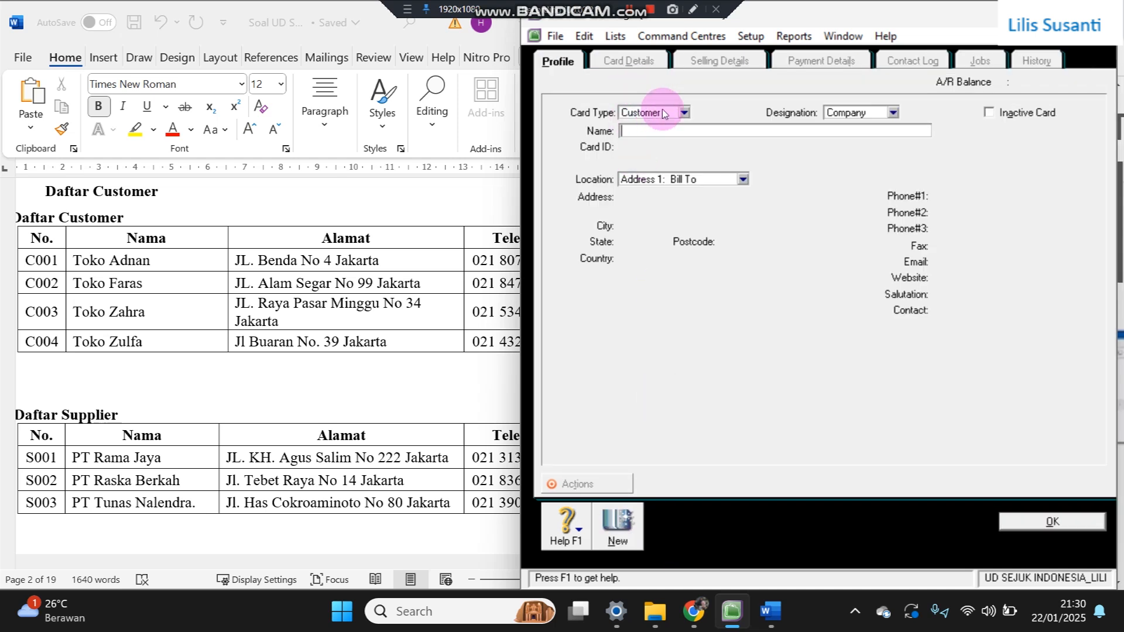
left_click(71, 260)
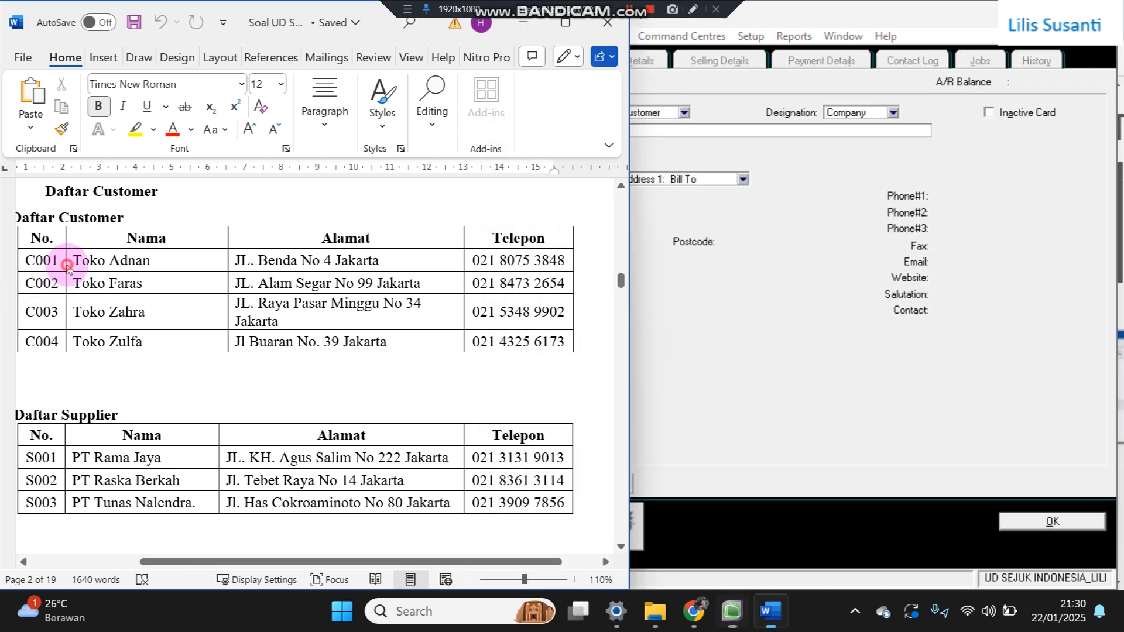
left_click_drag(72, 260, 172, 260)
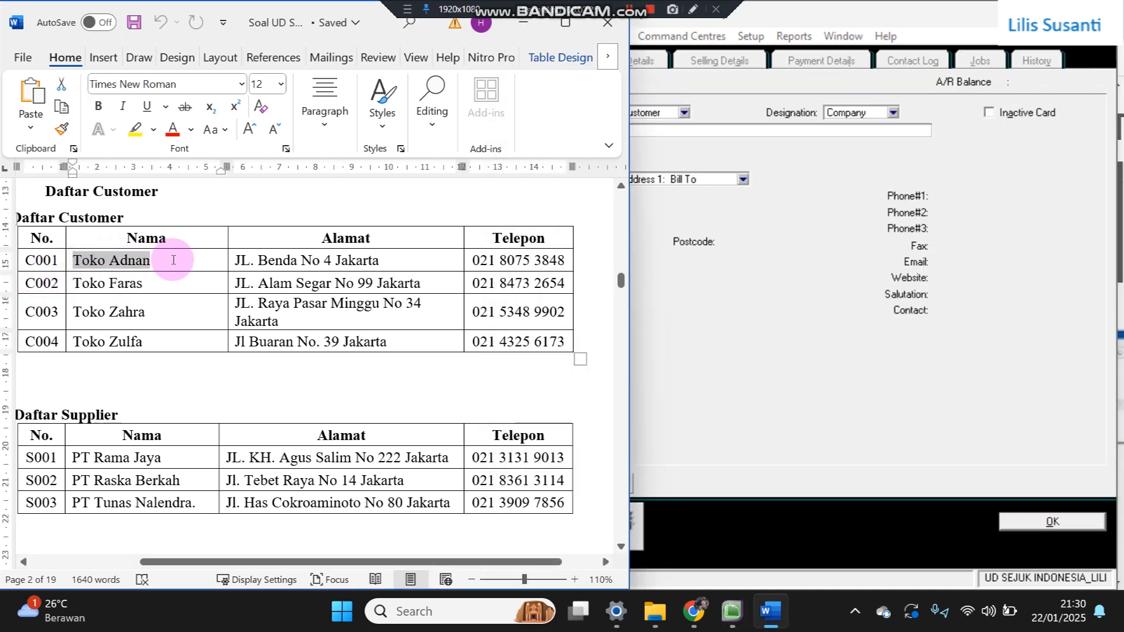
left_click(811, 215)
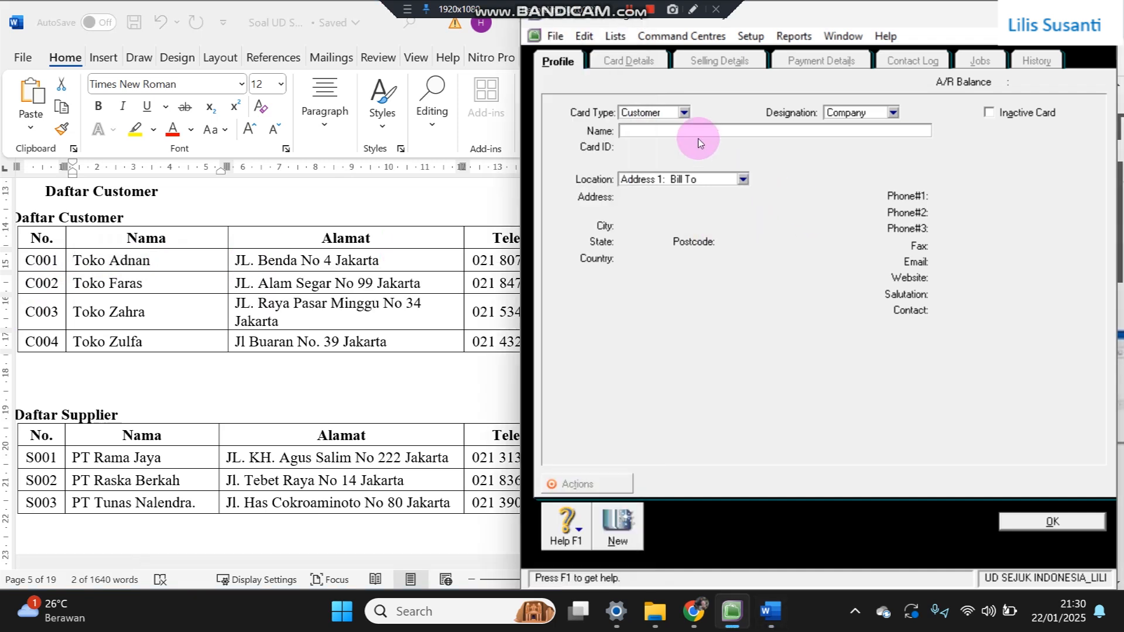
key("Tab")
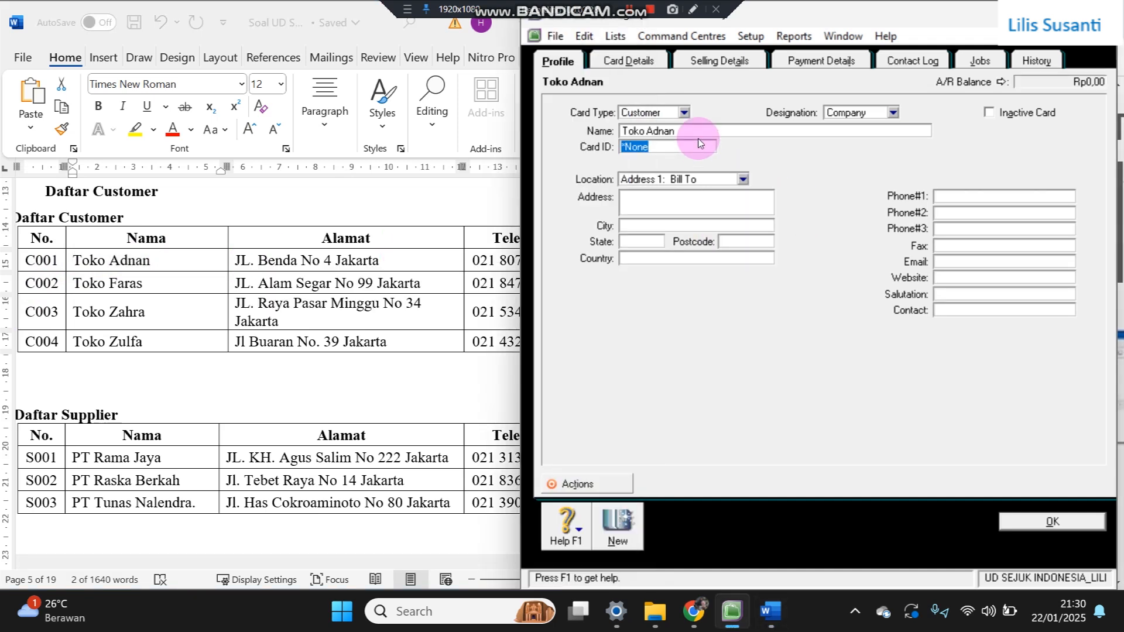
left_click(30, 262)
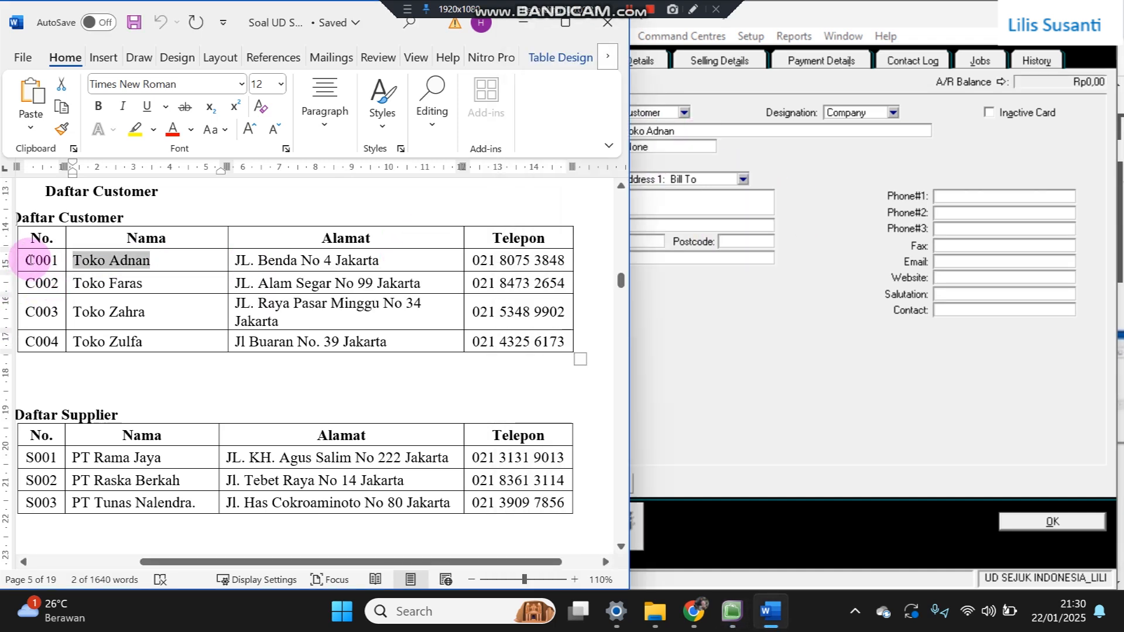
double_click(35, 260)
key("ctrl+c")
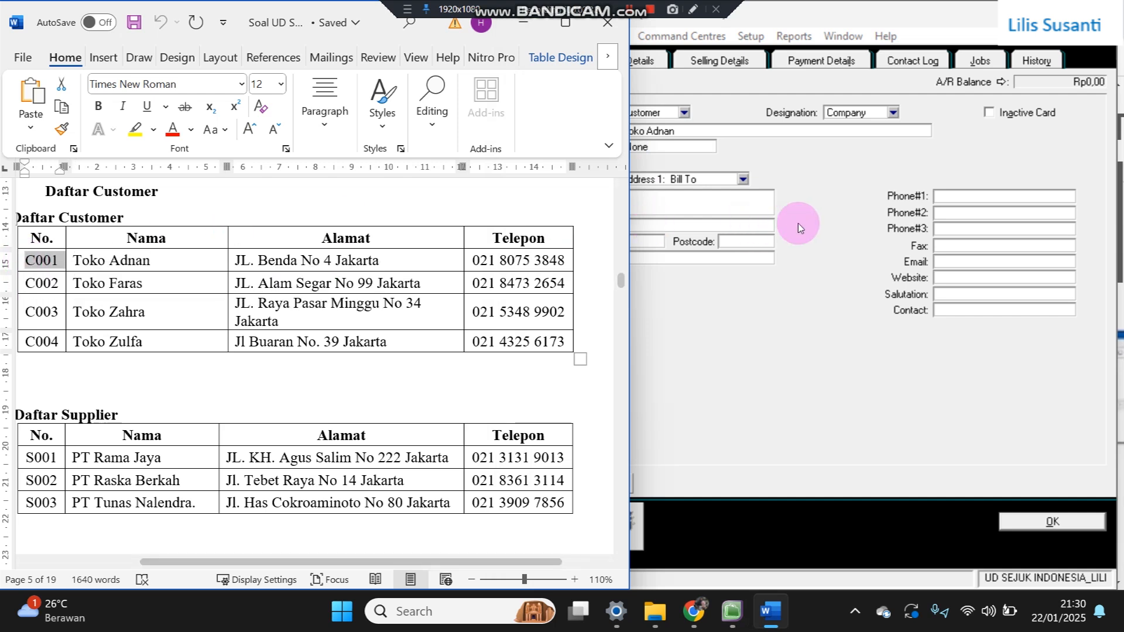
left_click(799, 226)
key("ctrl+v")
key("alt+Tab")
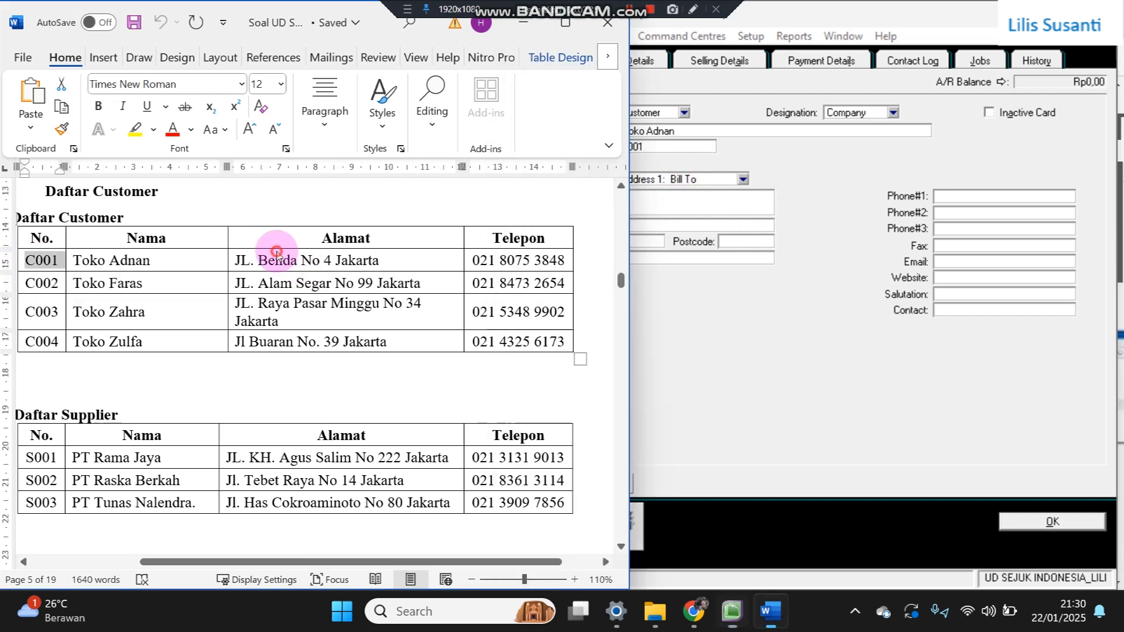
left_click_drag(236, 260, 382, 262)
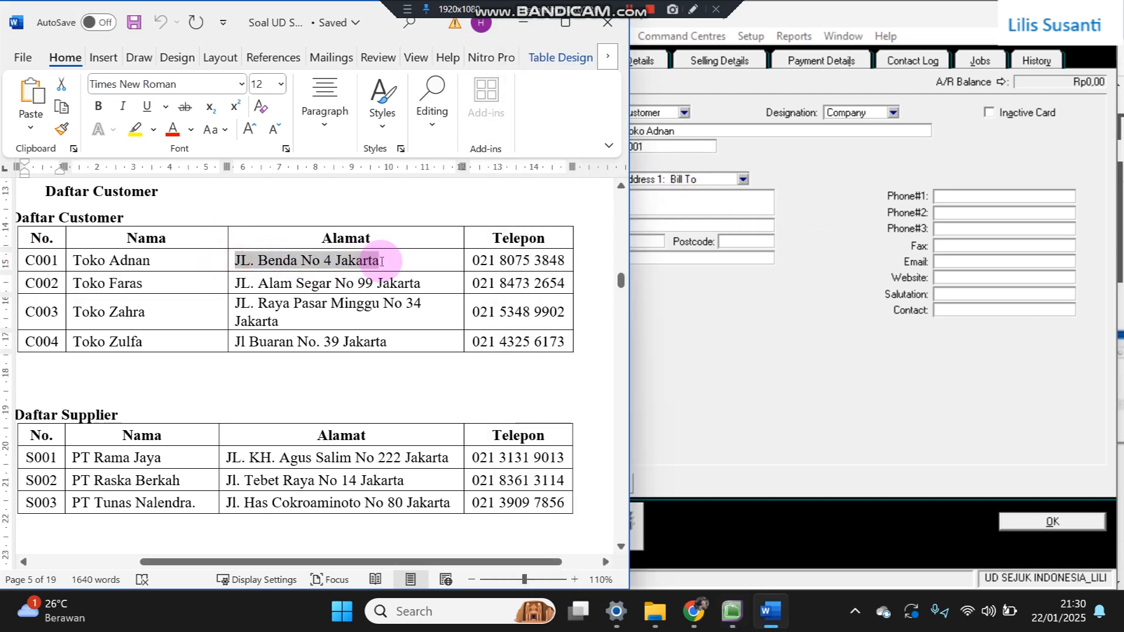
key("ctrl+c")
left_click(732, 200)
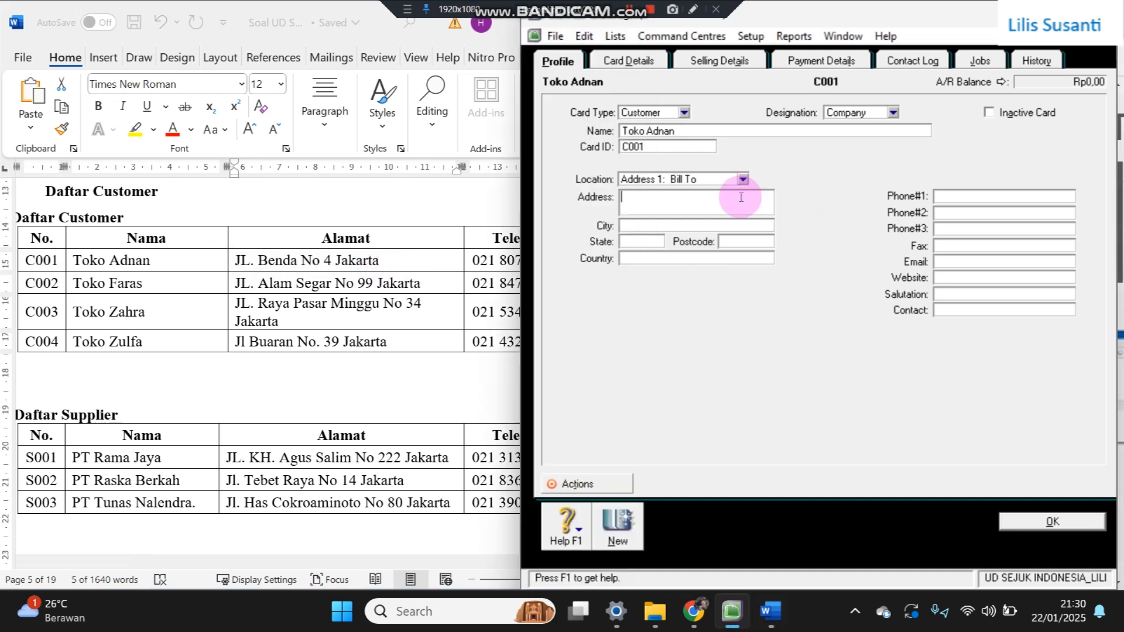
key("ctrl+v")
key("alt+Tab")
left_click_drag(474, 260, 564, 260)
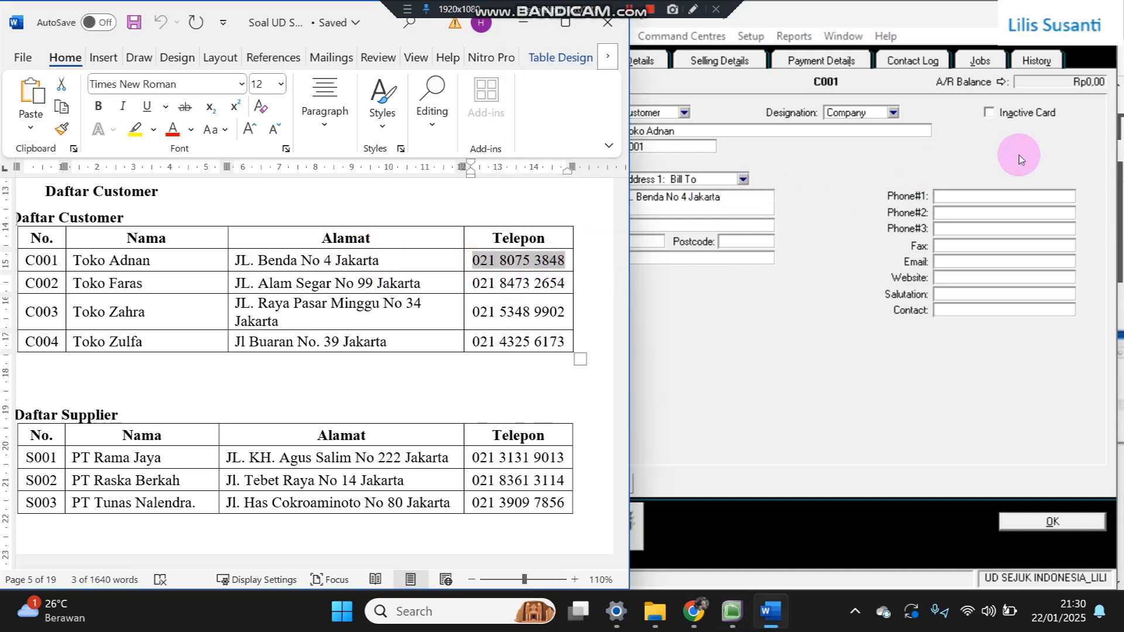
left_click(961, 197)
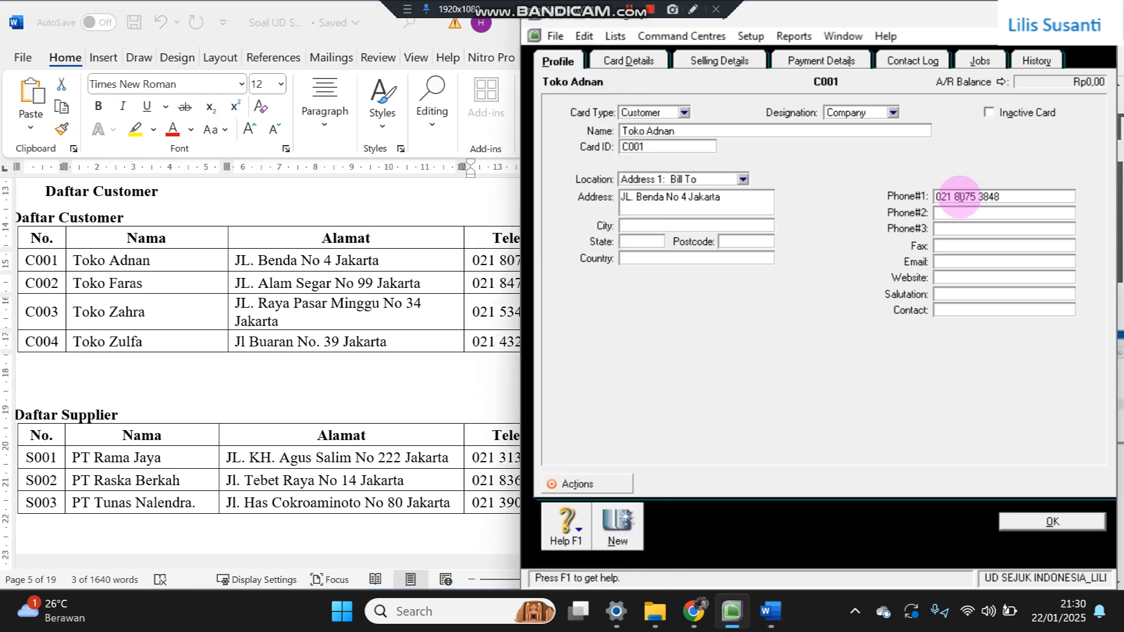
- Set Toko Adnan's selling terms to In a Given # of Days, 30 days, and record the card
left_click(733, 62)
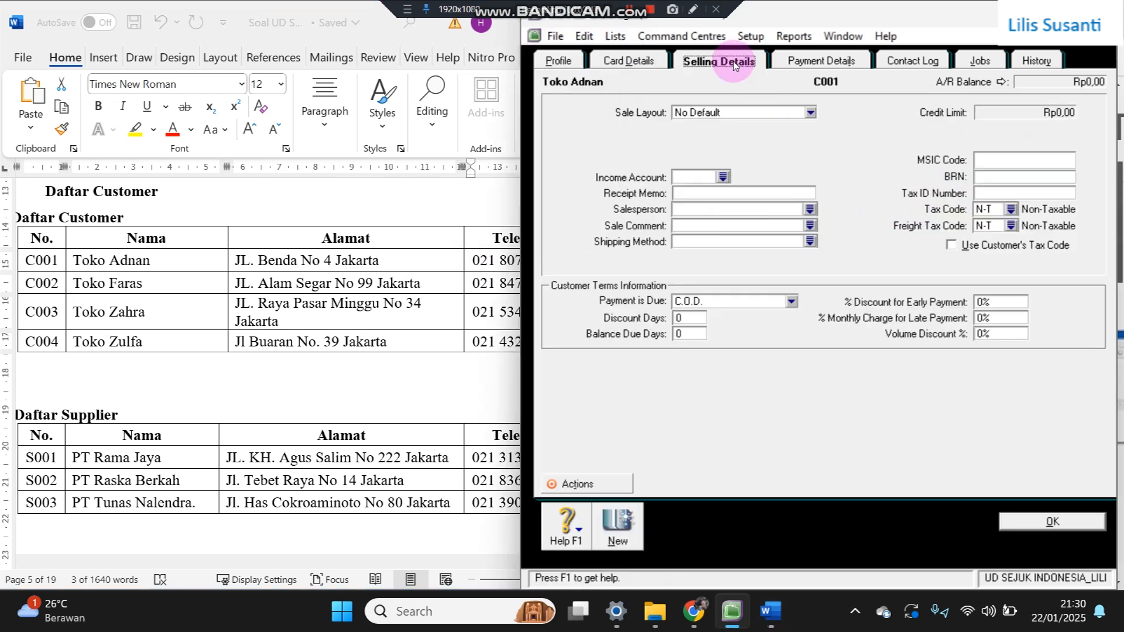
left_click(686, 301)
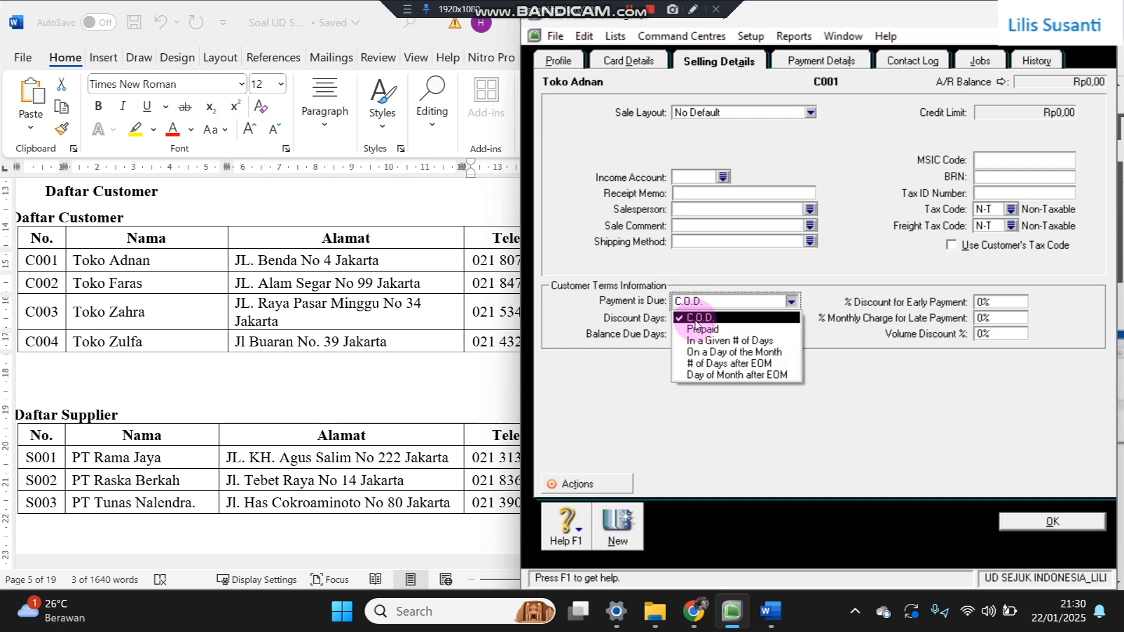
left_click(701, 343)
left_click(690, 334)
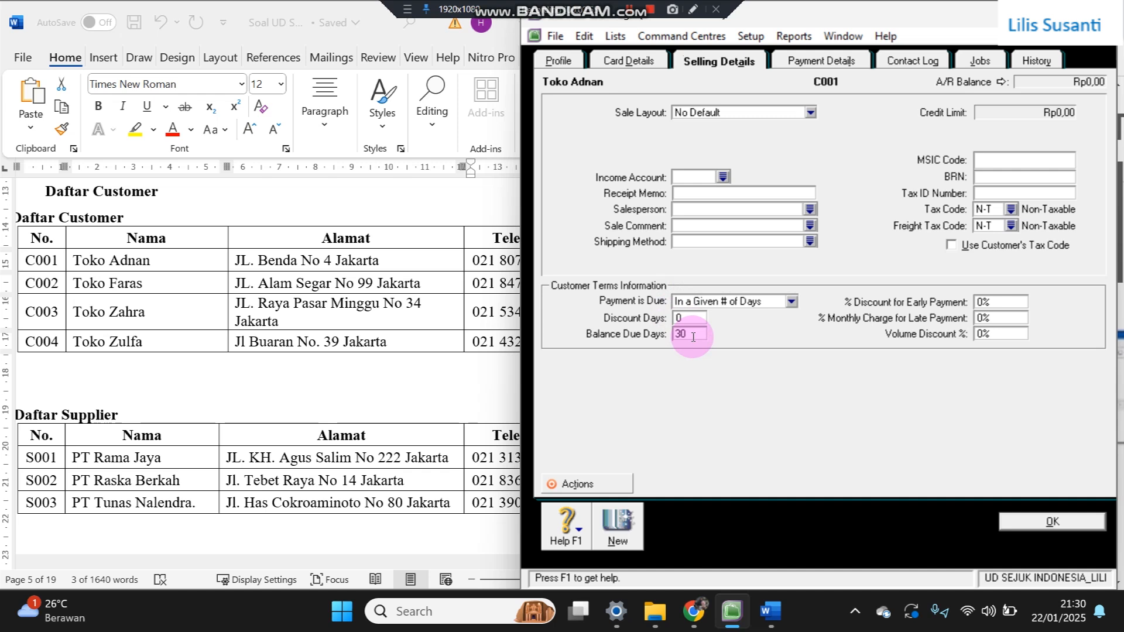
type("30")
left_click(609, 527)
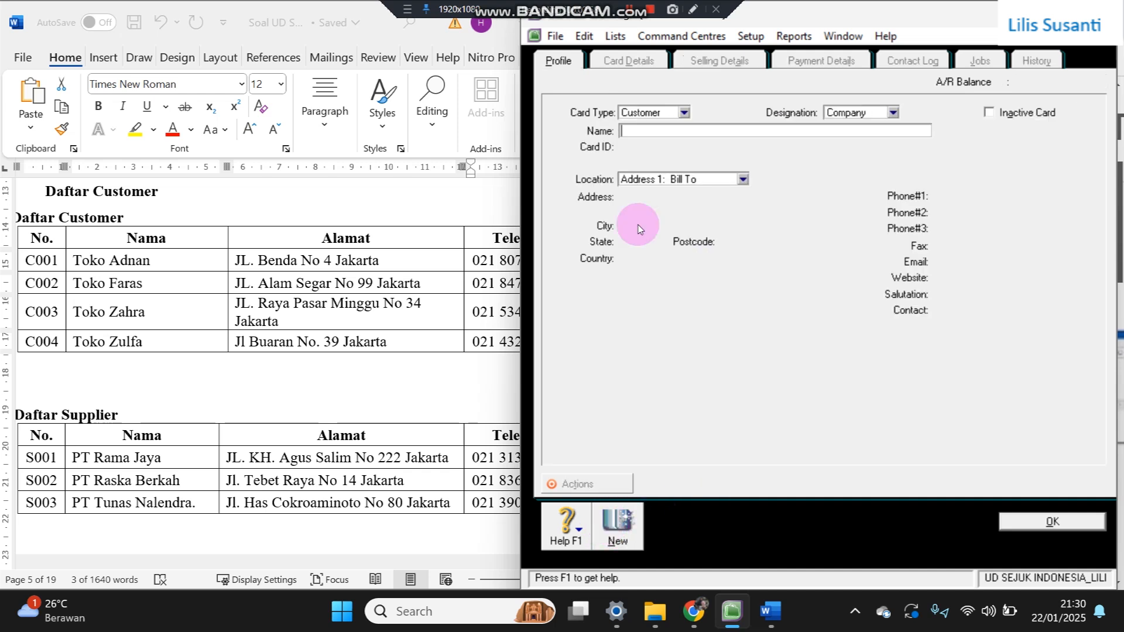
- Copy Toko Faras from the Word list into the new card's name
left_click(70, 285)
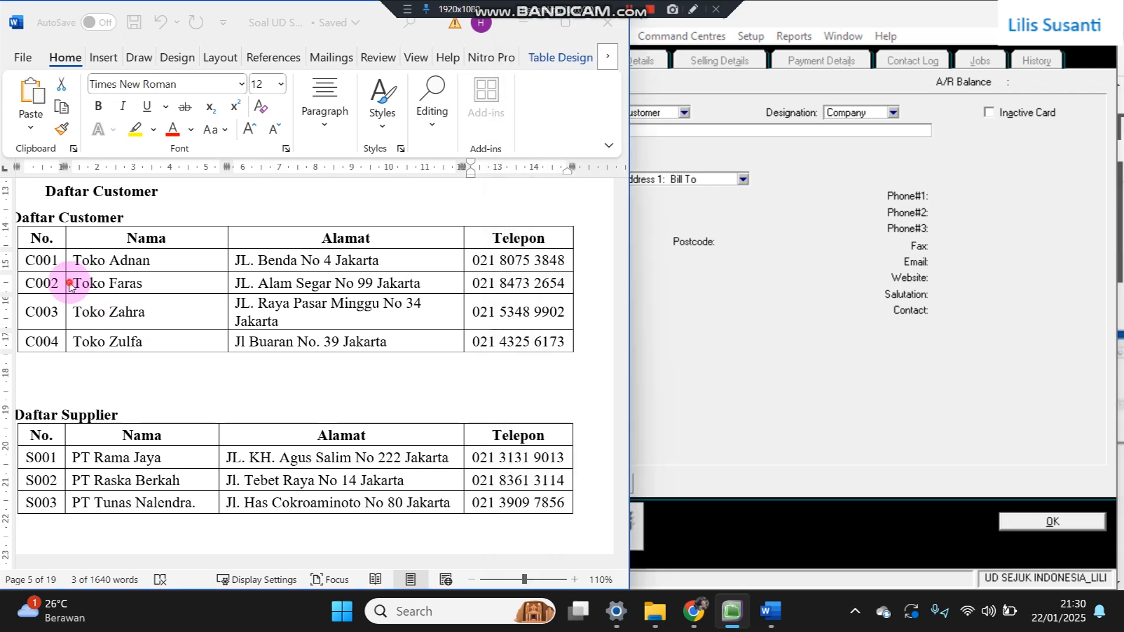
left_click_drag(70, 285, 158, 288)
key("ctrl+c")
left_click(699, 127)
key("ctrl+v")
key("Tab")
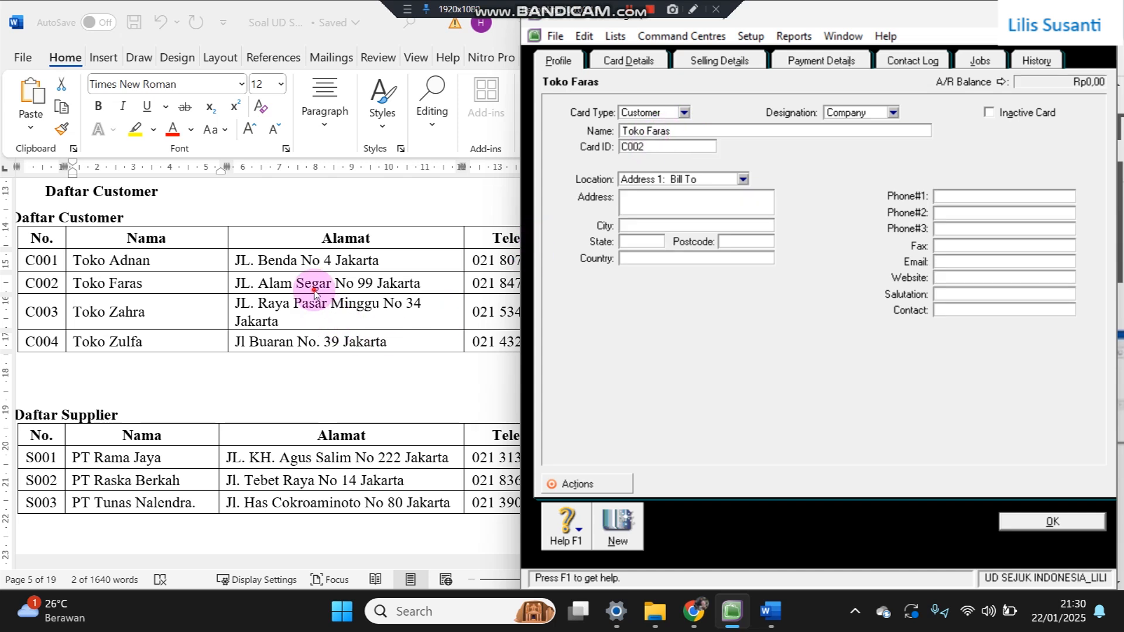
key("alt+Tab")
left_click_drag(236, 282, 396, 247)
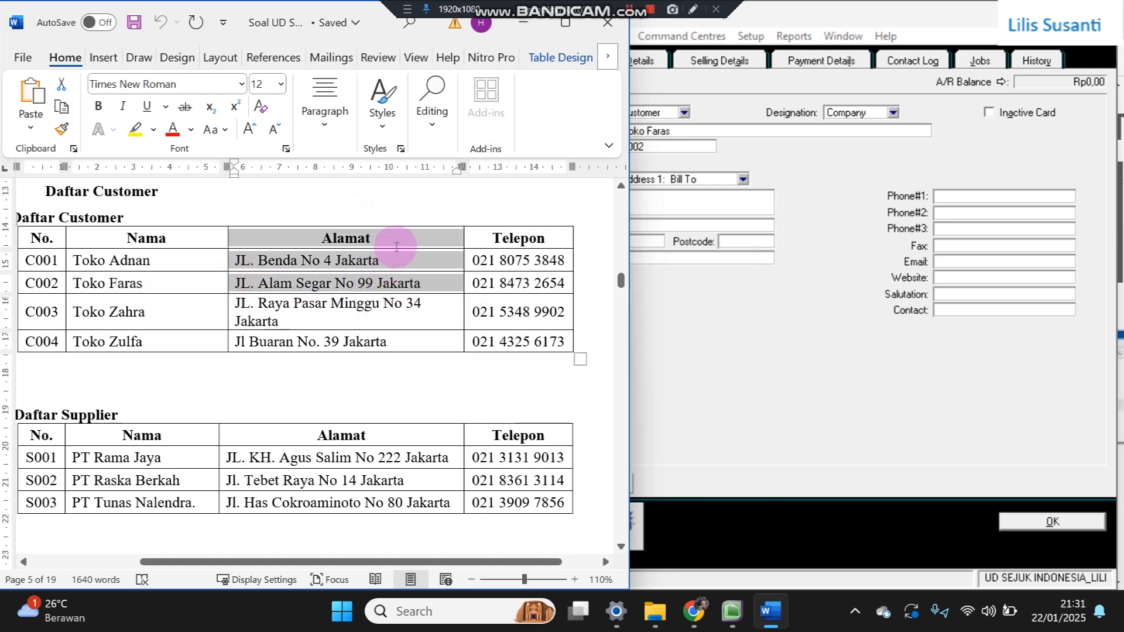
left_click(207, 302)
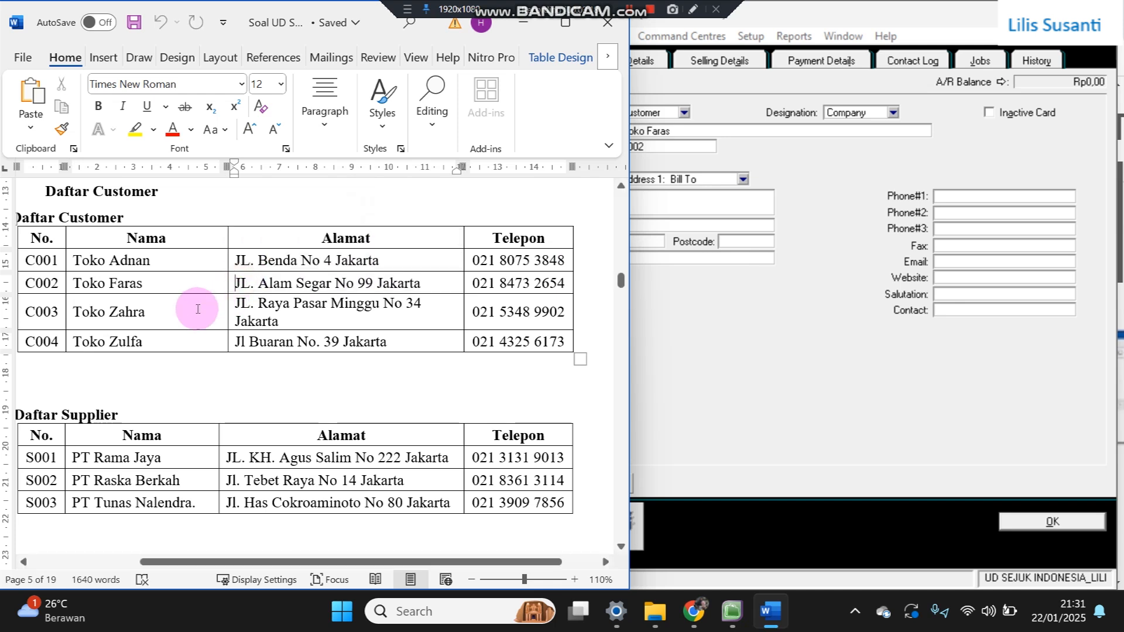
mouse_move(223, 299)
left_mouse_down()
mouse_move(243, 281)
mouse_move(376, 273)
left_mouse_up()
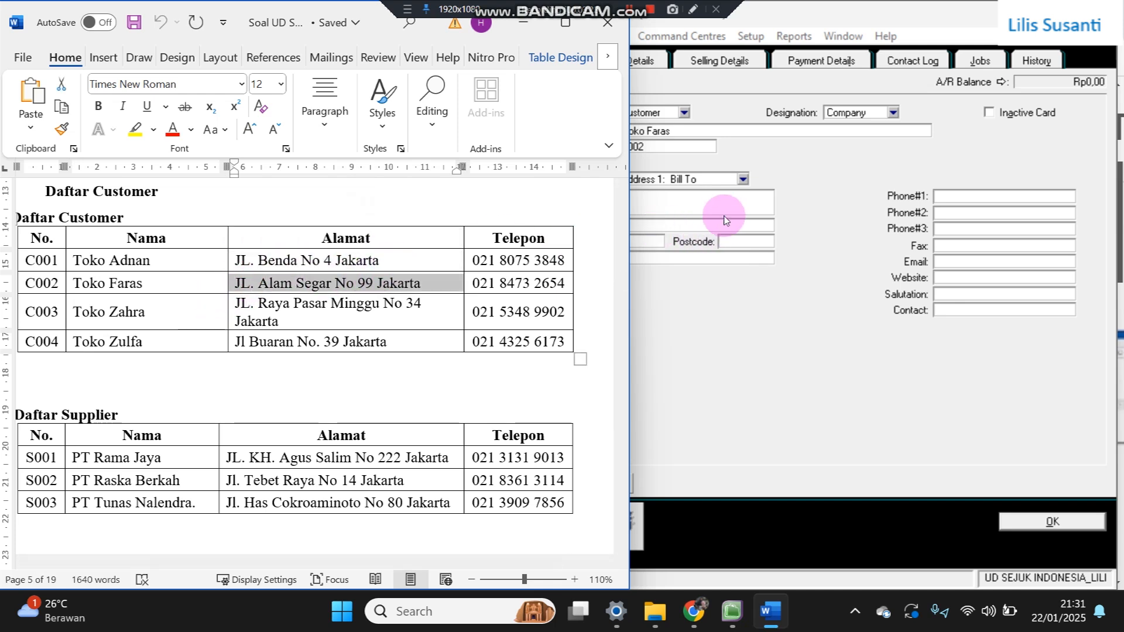
left_click(725, 212)
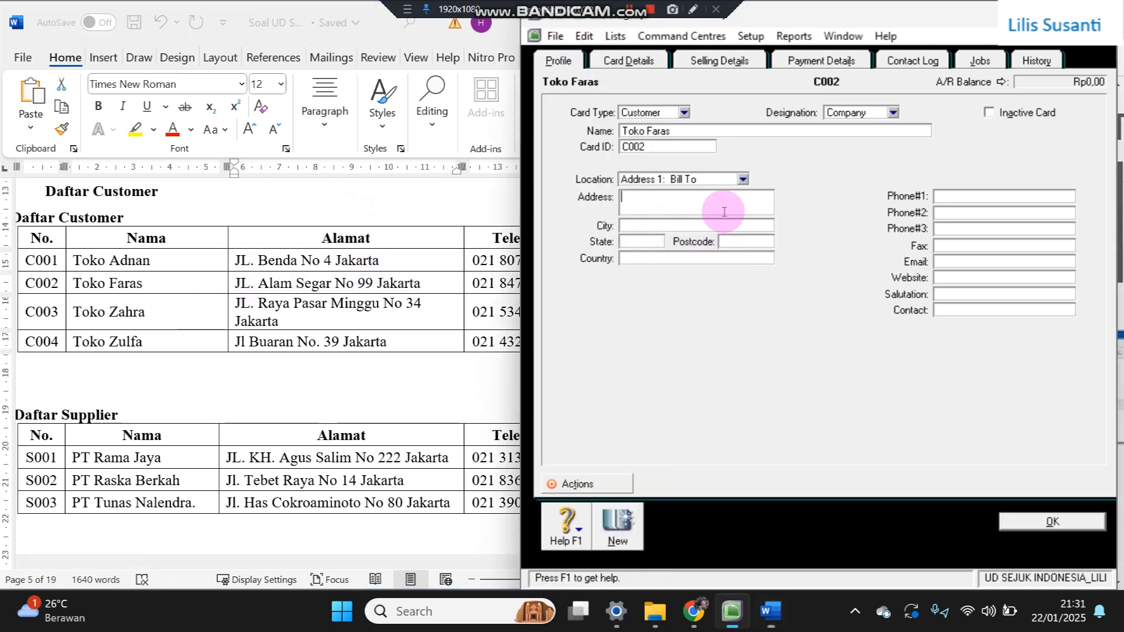
left_click(426, 270)
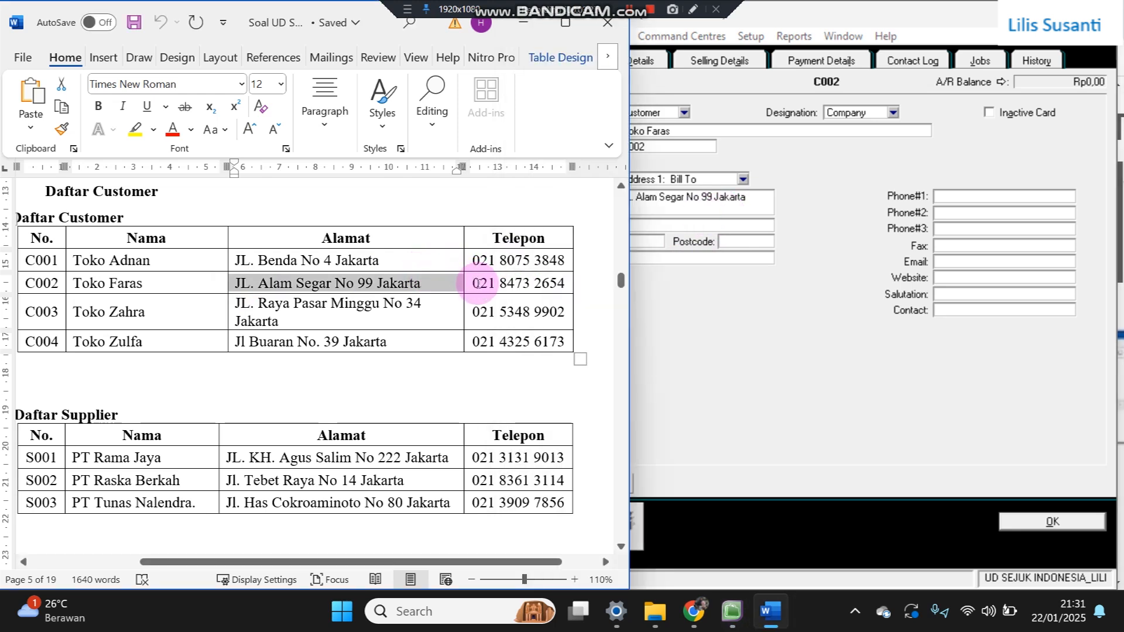
left_click_drag(477, 284, 584, 276)
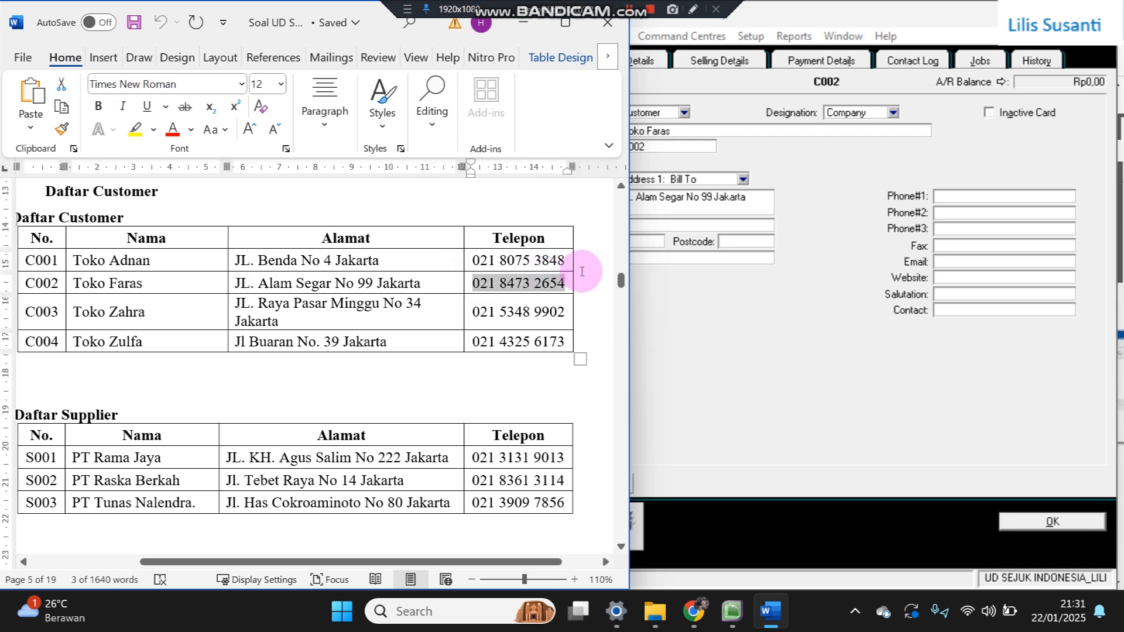
left_click(968, 196)
key("ctrl+v")
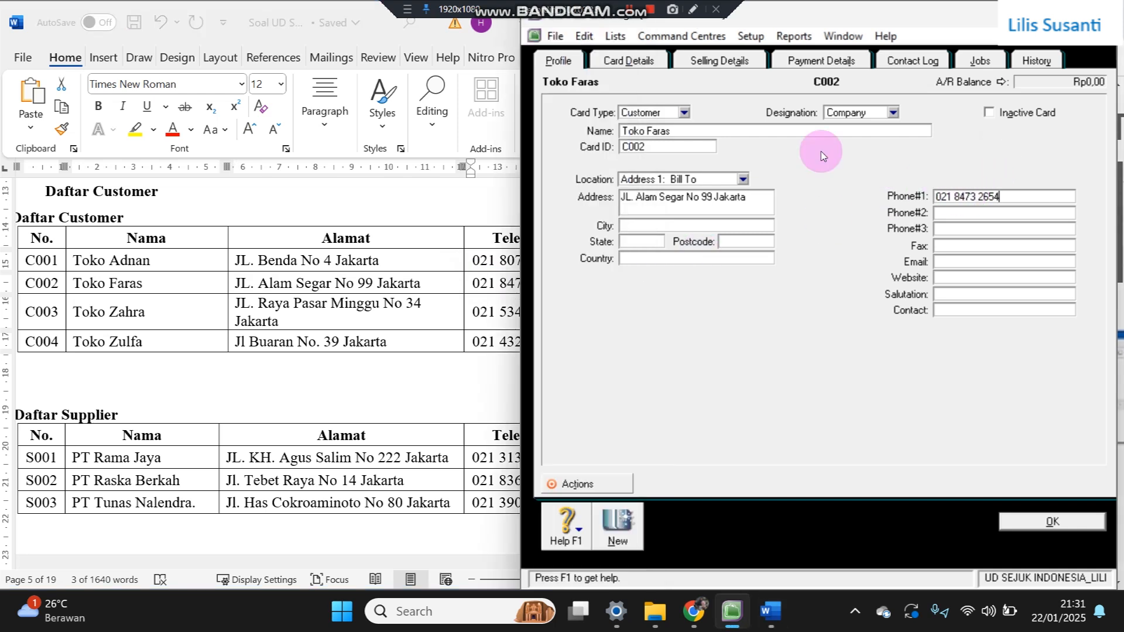
- Make Toko Faras's payment due in 30 days and record the card
left_click(724, 60)
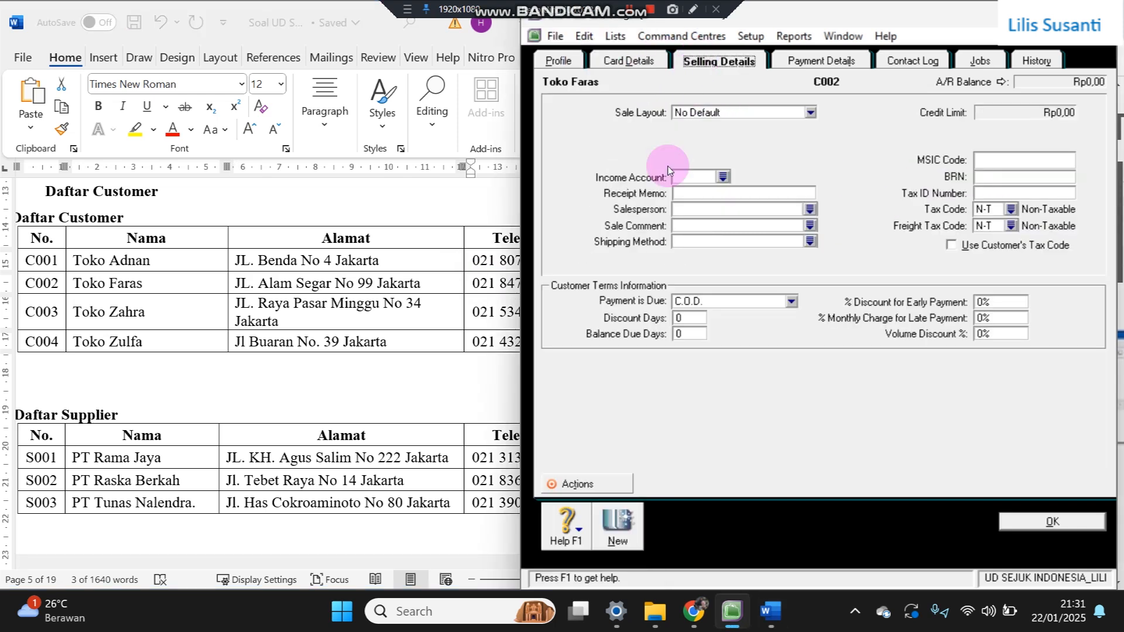
left_click(688, 300)
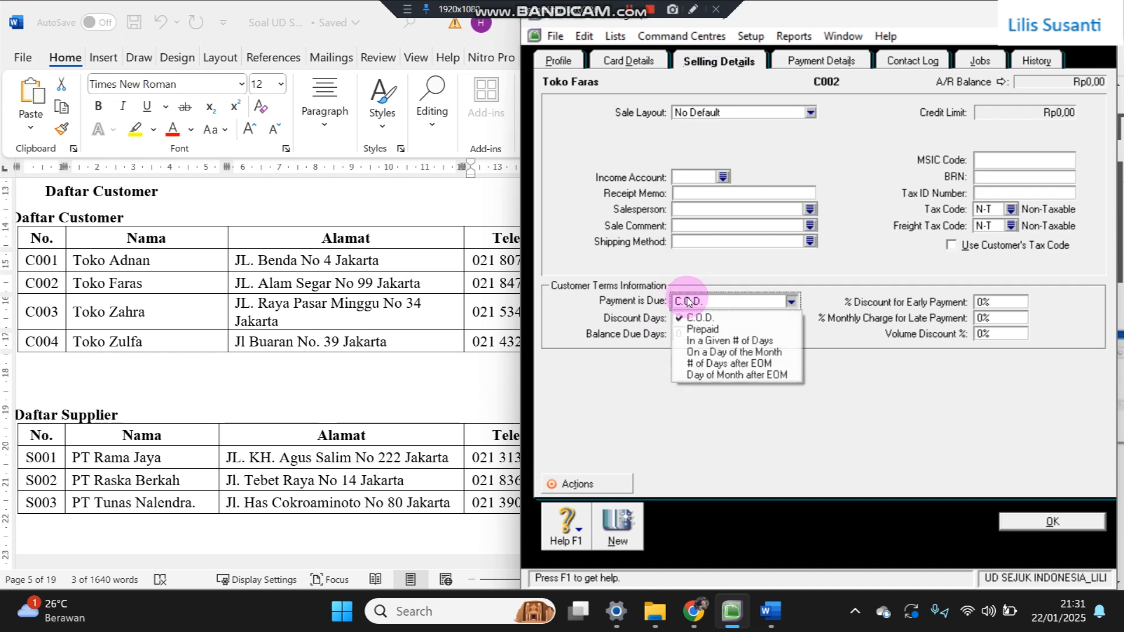
left_click(710, 341)
type("30")
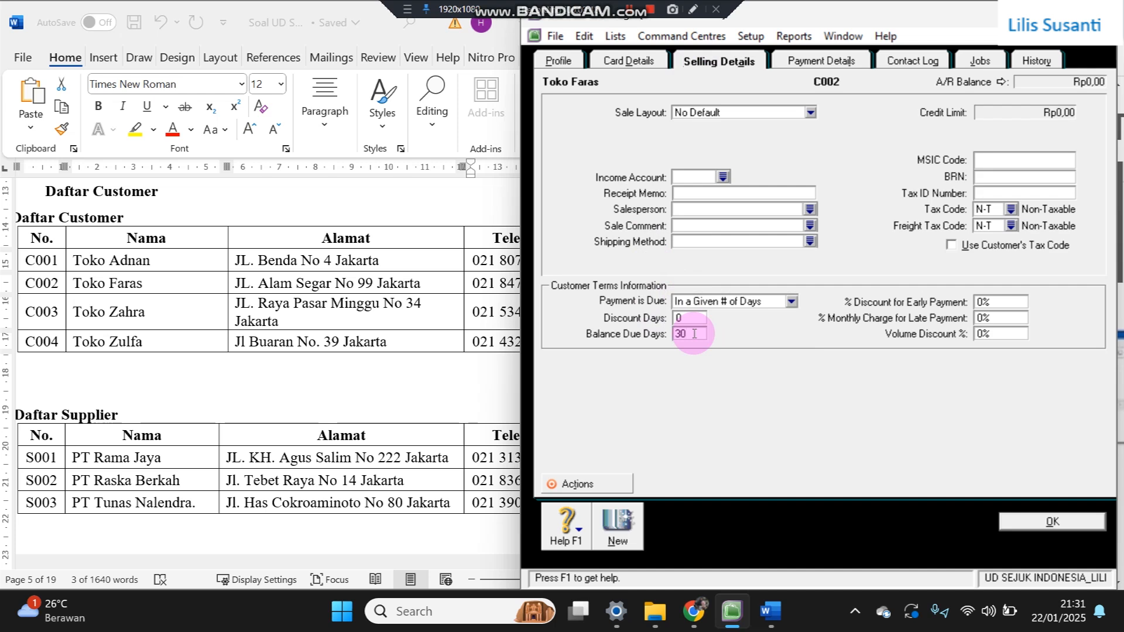
left_click(625, 521)
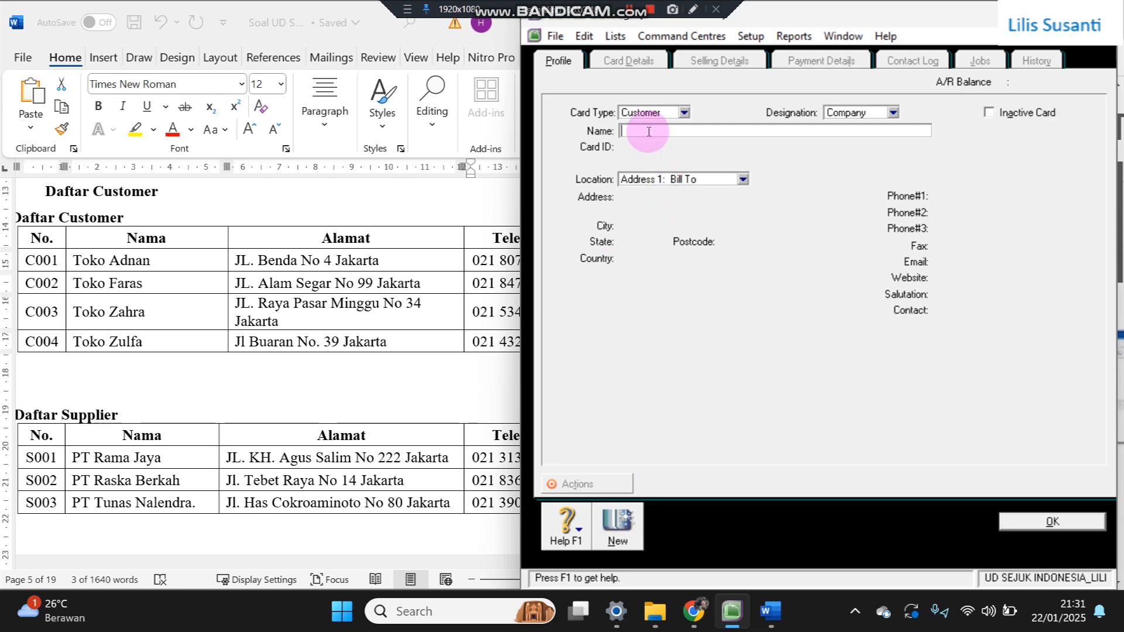
- Enter Toko Zahra as the new card's name with card ID C003
left_click(75, 319)
left_click_drag(74, 309, 156, 310)
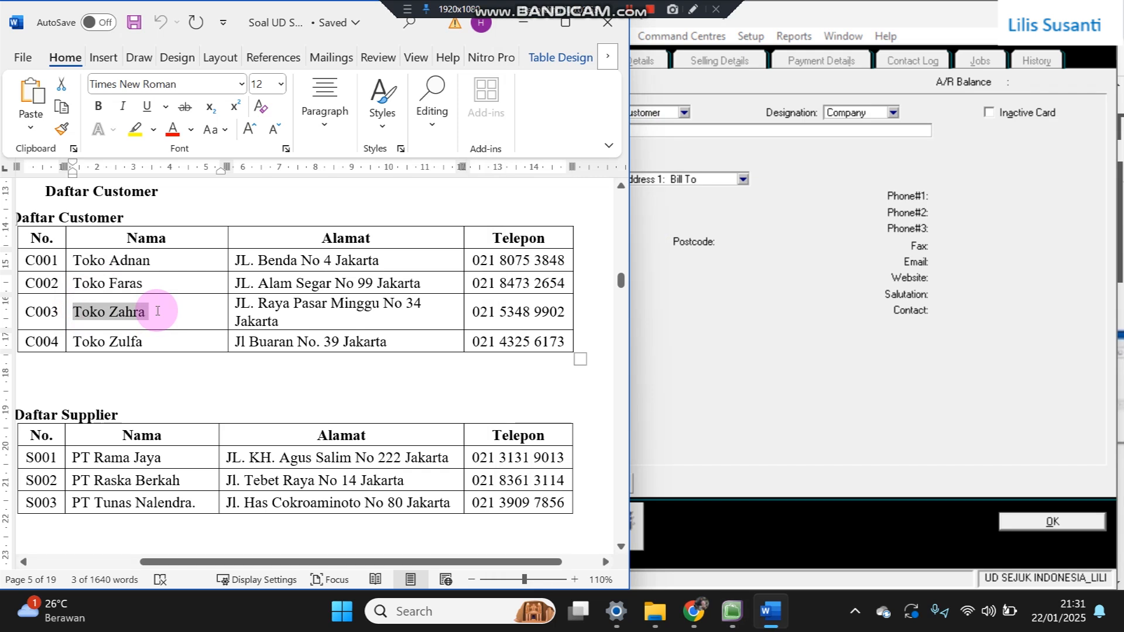
left_click(665, 142)
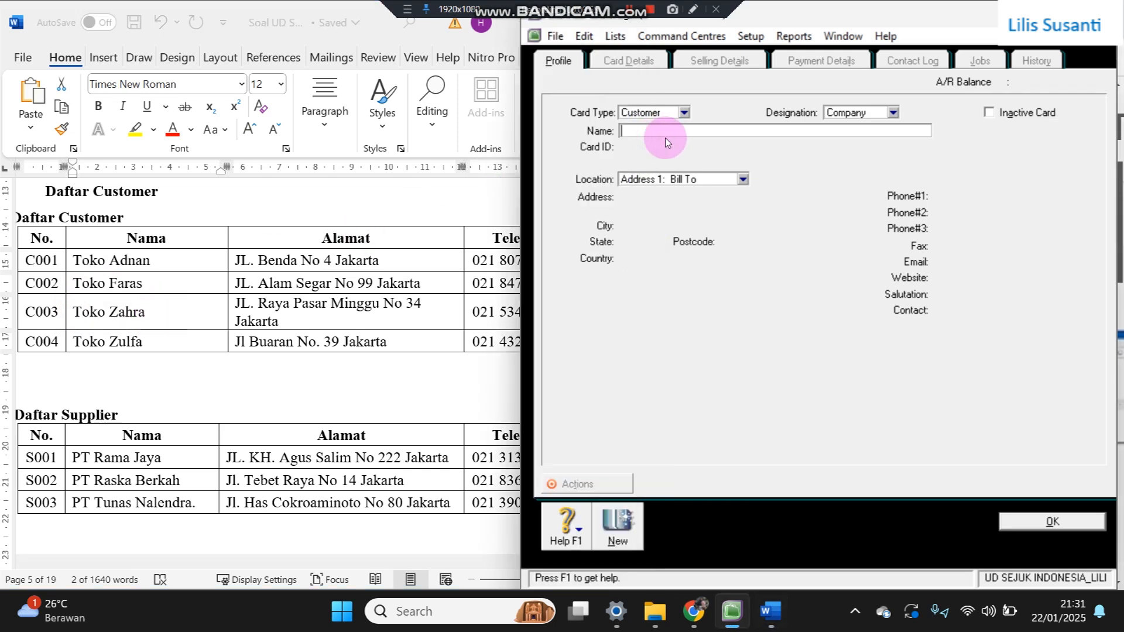
key("Tab")
type("C003")
key("Tab")
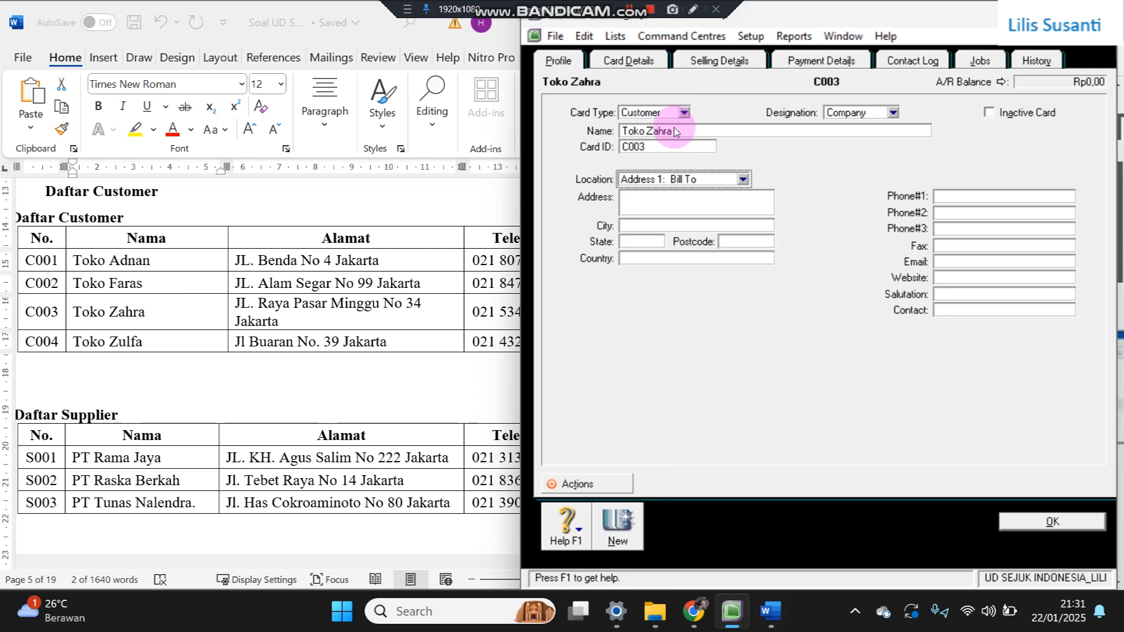
left_click(250, 311)
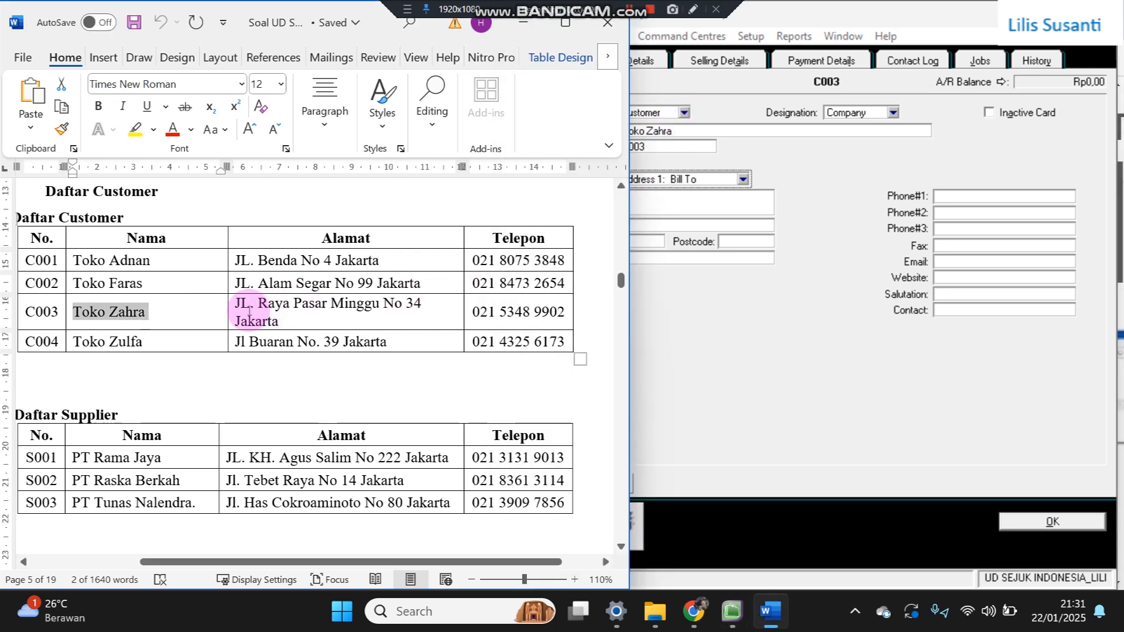
left_click_drag(237, 306, 292, 318)
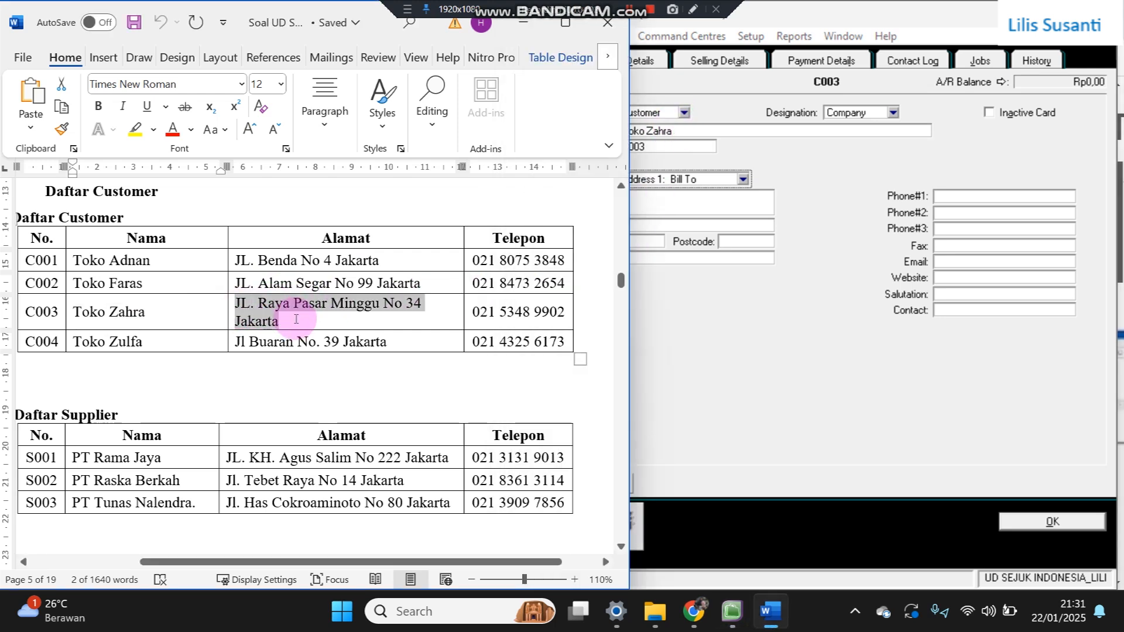
left_click(687, 197)
key("ctrl+v")
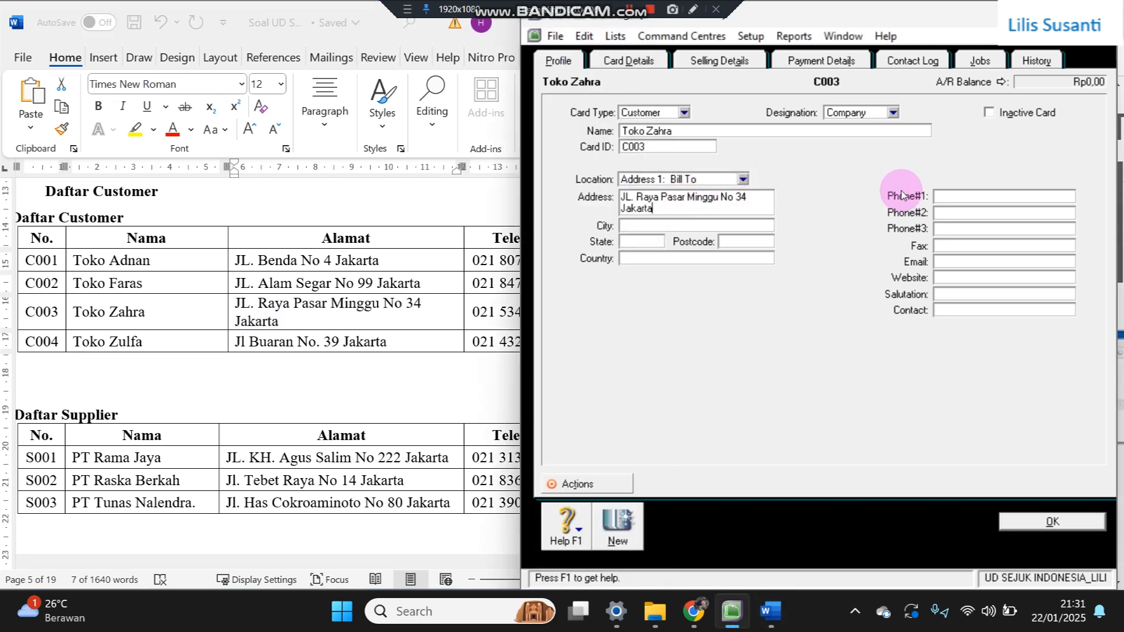
left_click(363, 282)
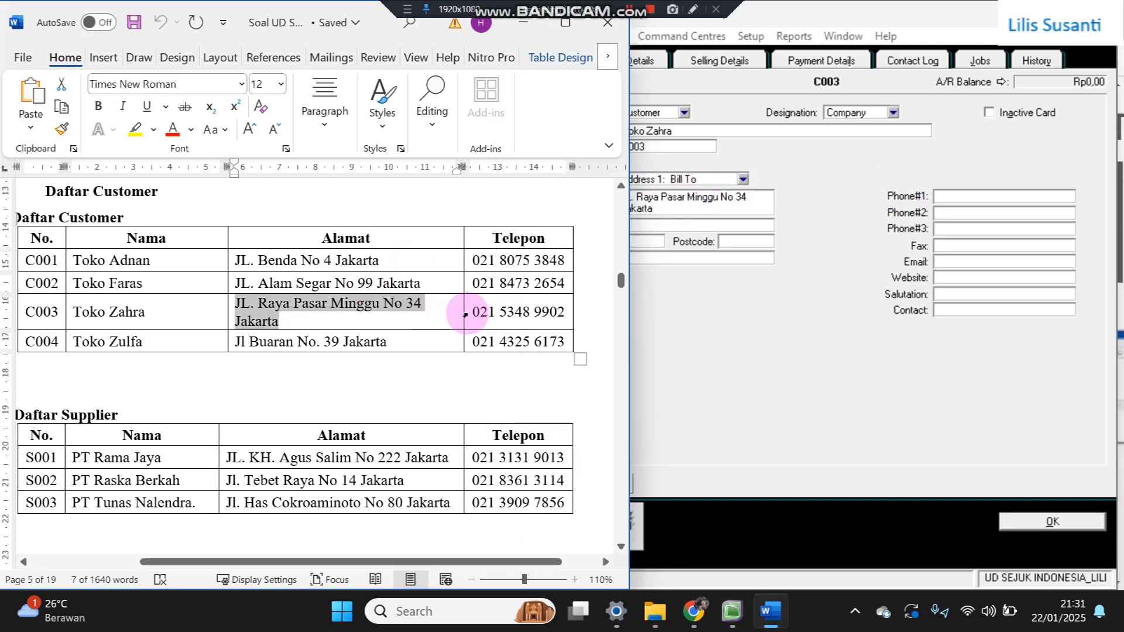
left_click_drag(473, 312, 571, 314)
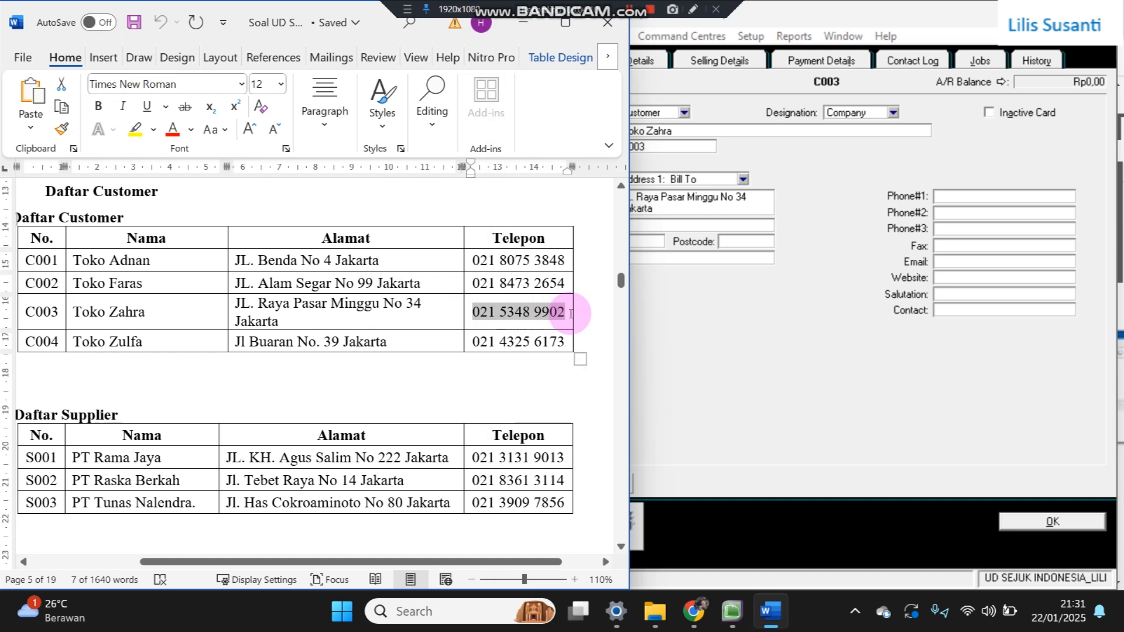
left_click(962, 195)
key("ctrl+v")
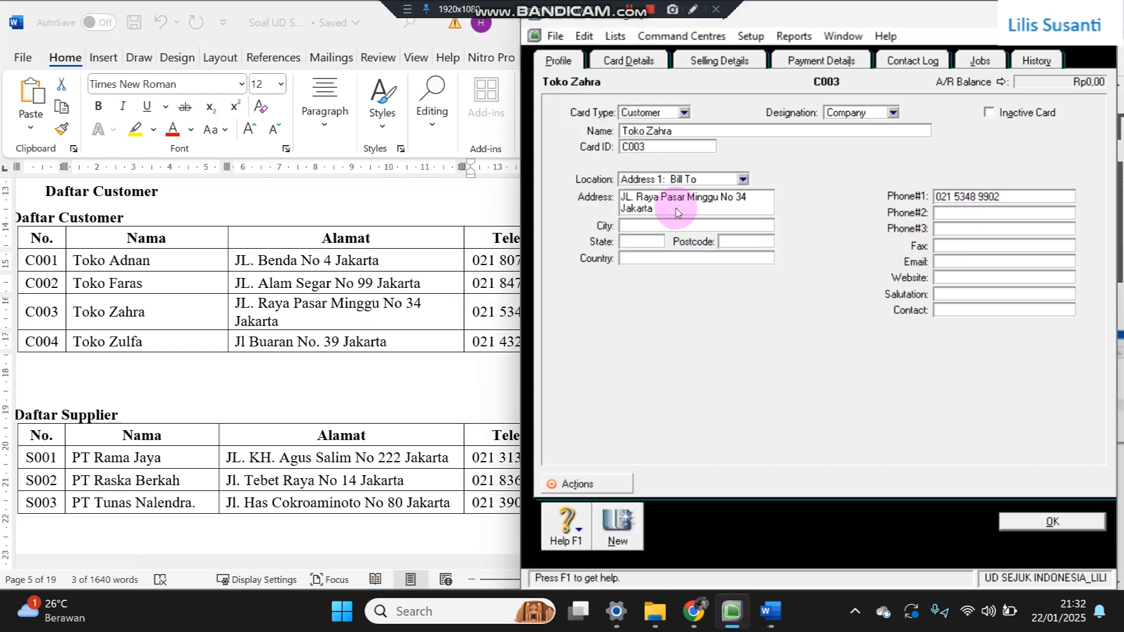
- Set Toko Zahra's payment due In a Given # of Days, 30 days, and record the card
left_click(712, 61)
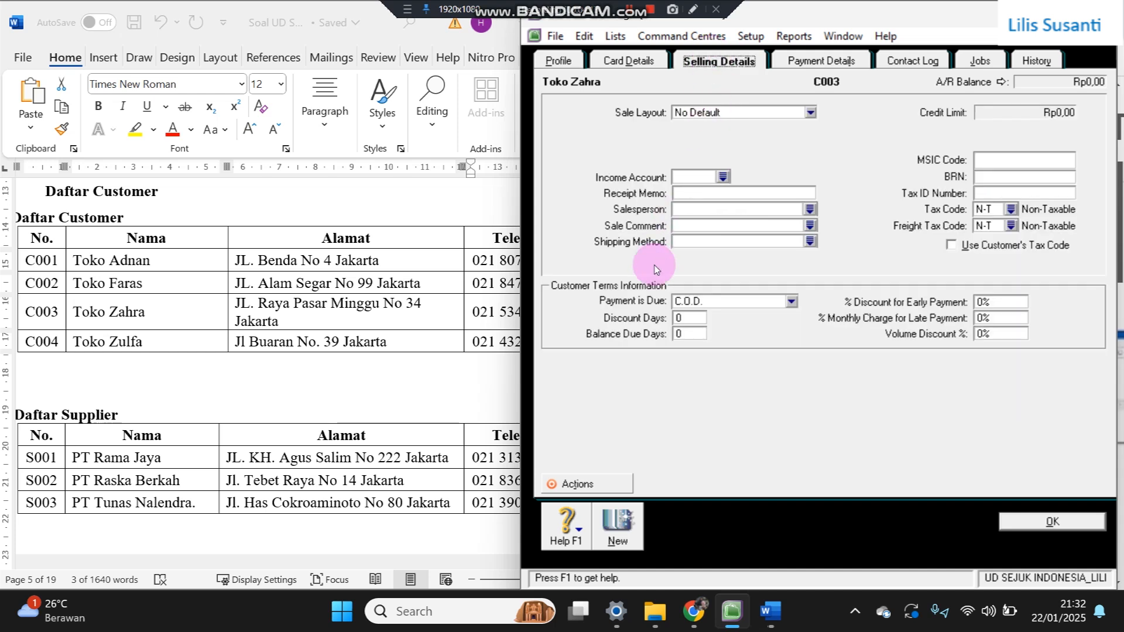
left_click(691, 301)
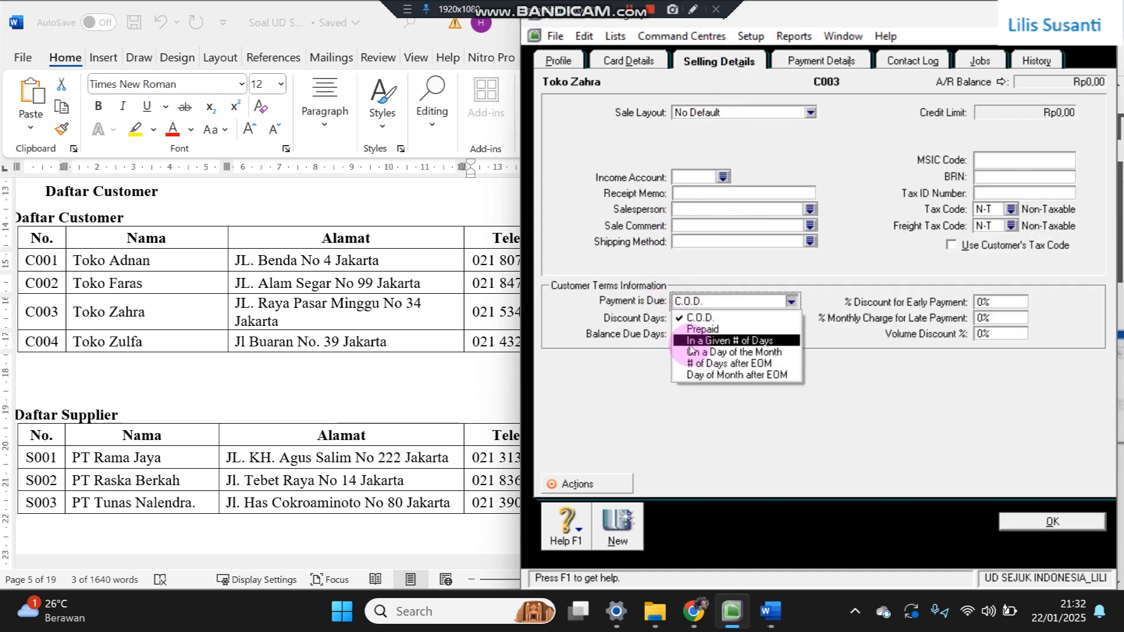
left_click(688, 341)
left_click(686, 335)
type("30")
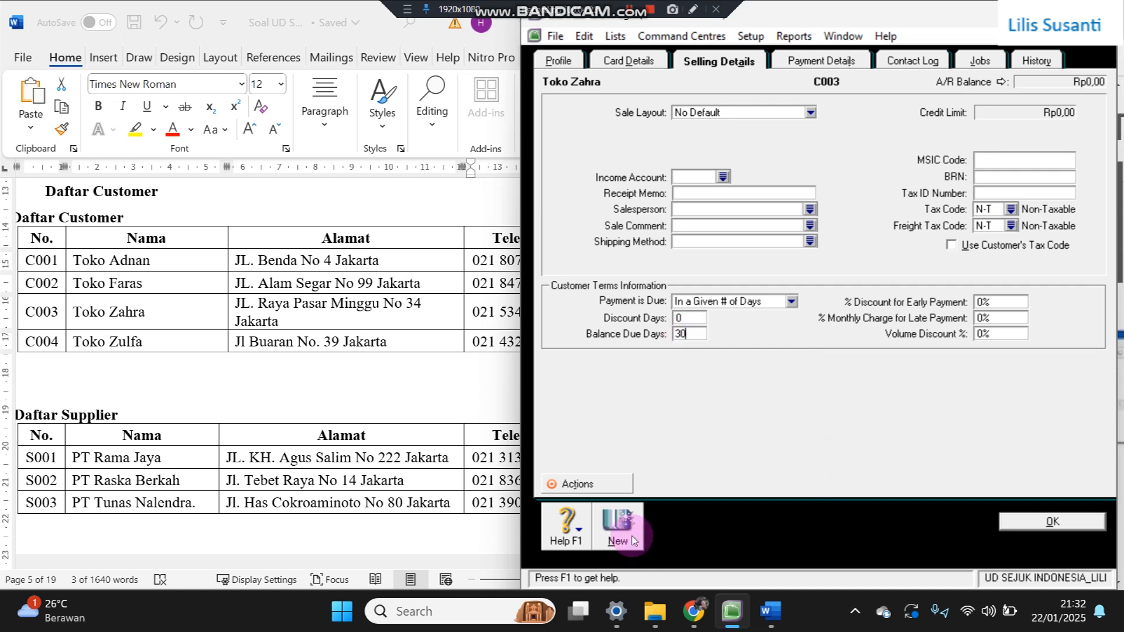
left_click(630, 535)
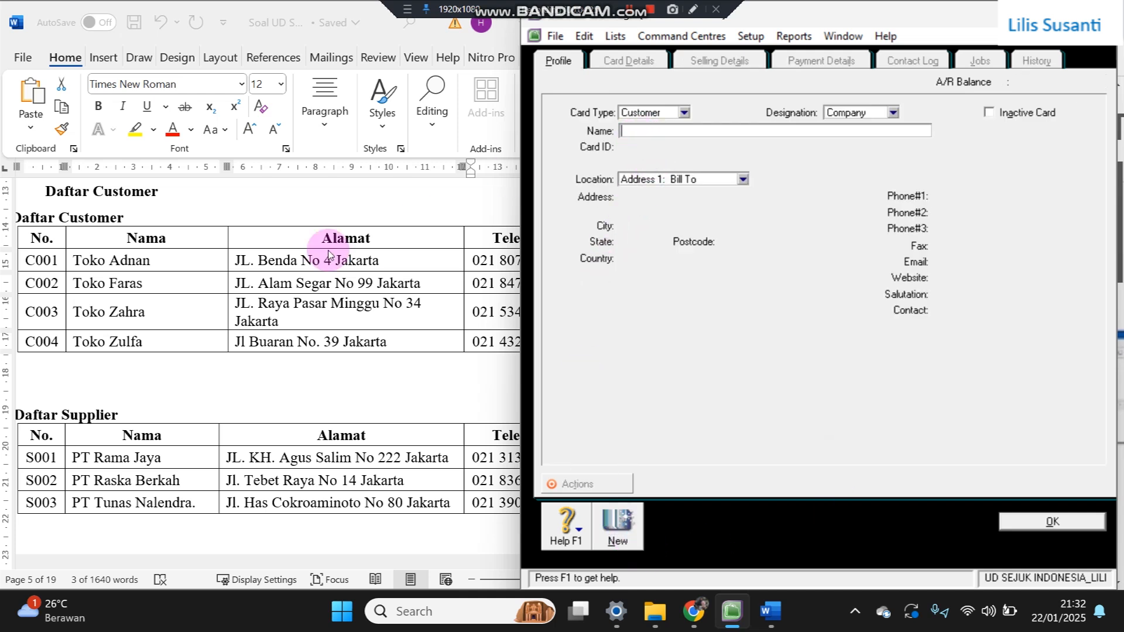
- Enter Toko Zulfa as the new card's name with card ID C004
left_click(75, 344)
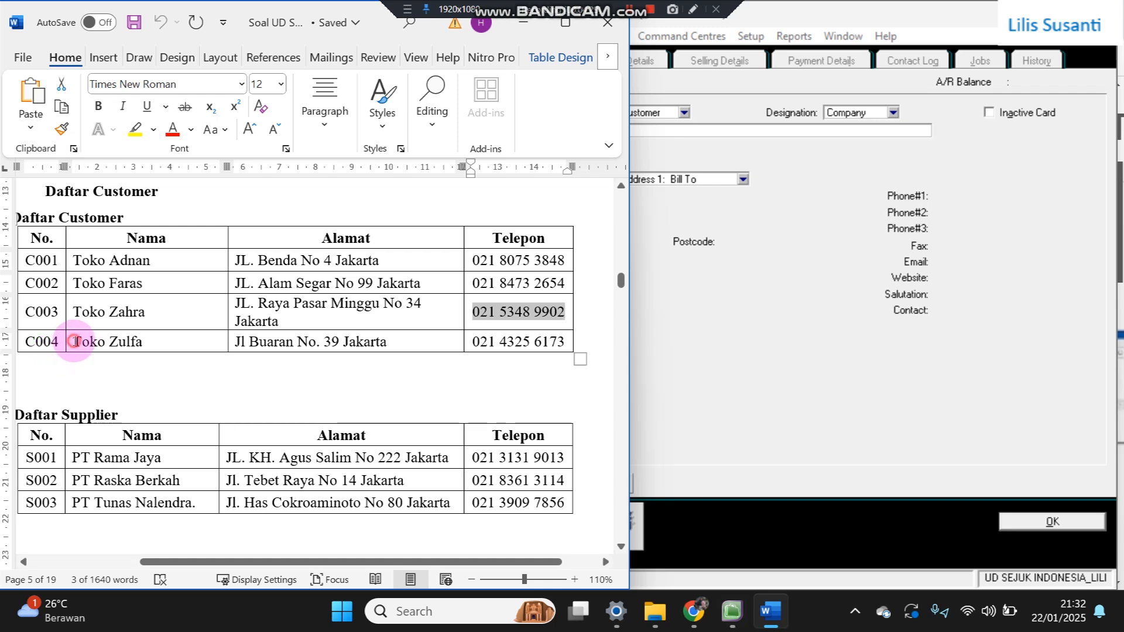
left_click_drag(74, 341, 160, 342)
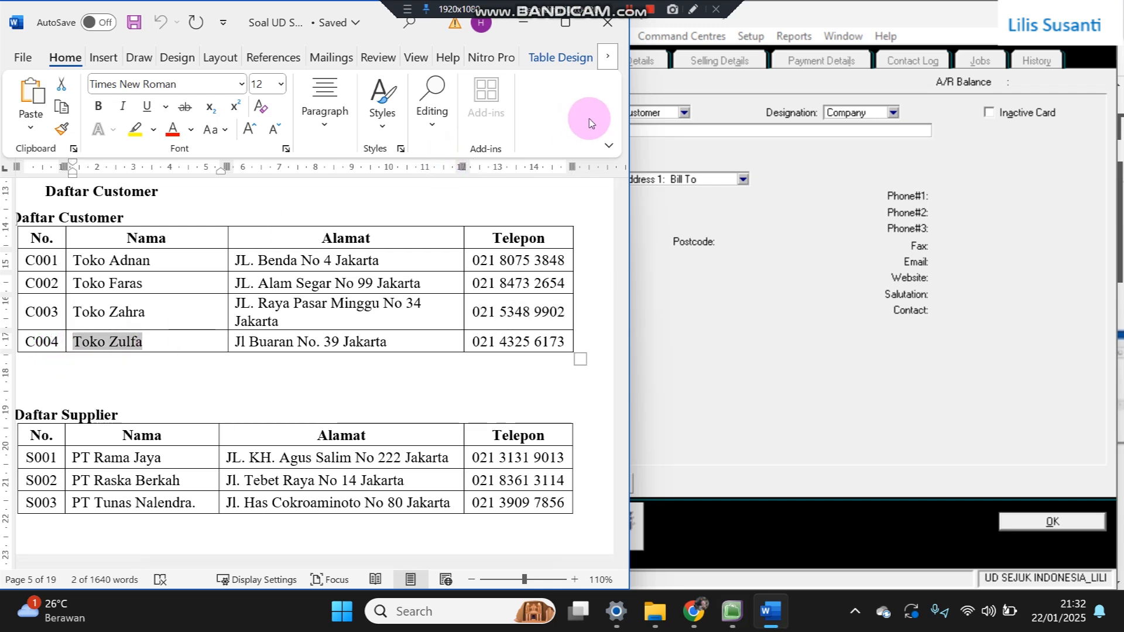
left_click(669, 129)
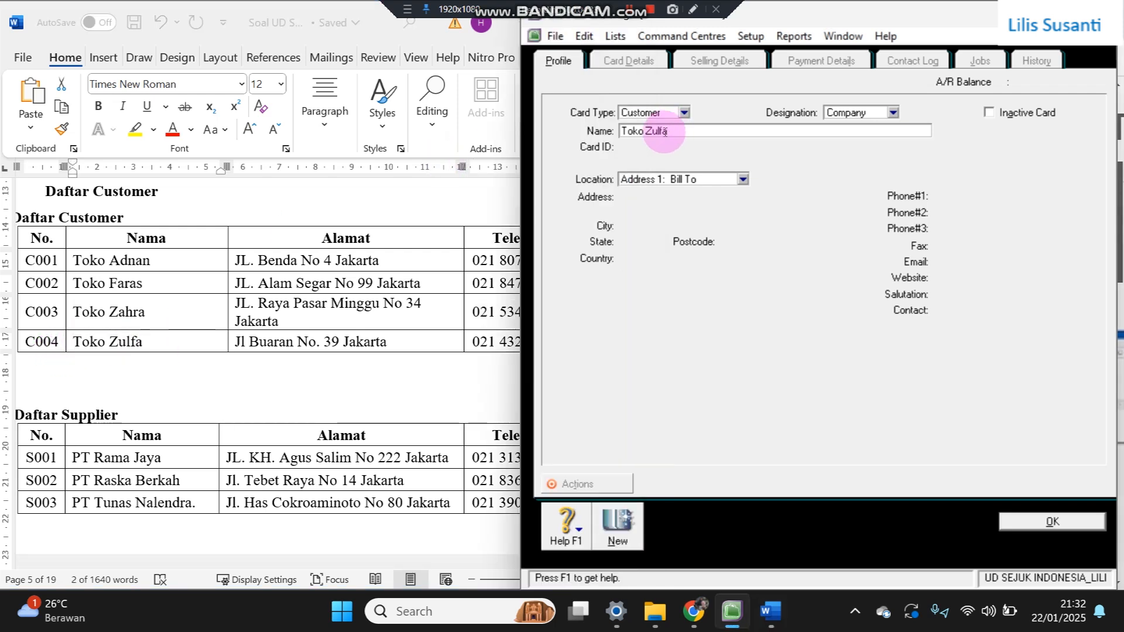
key("Tab")
type("C004")
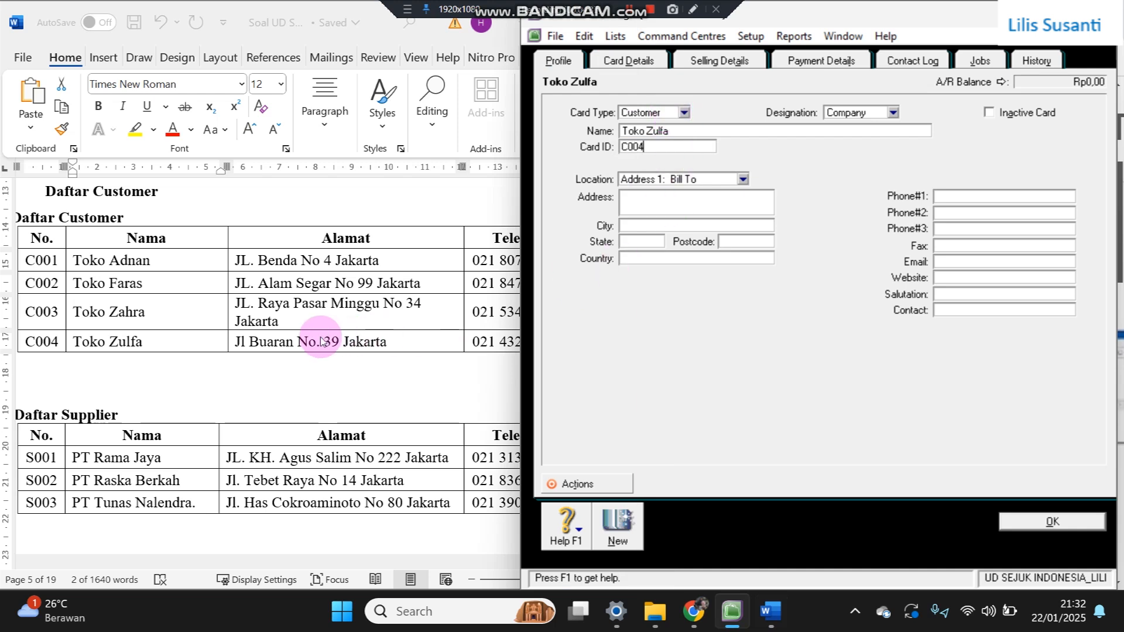
- Copy Toko Zulfa's address and phone number from Word into the card and save it
left_click(263, 345)
left_click_drag(237, 340, 385, 342)
key("ctrl+c")
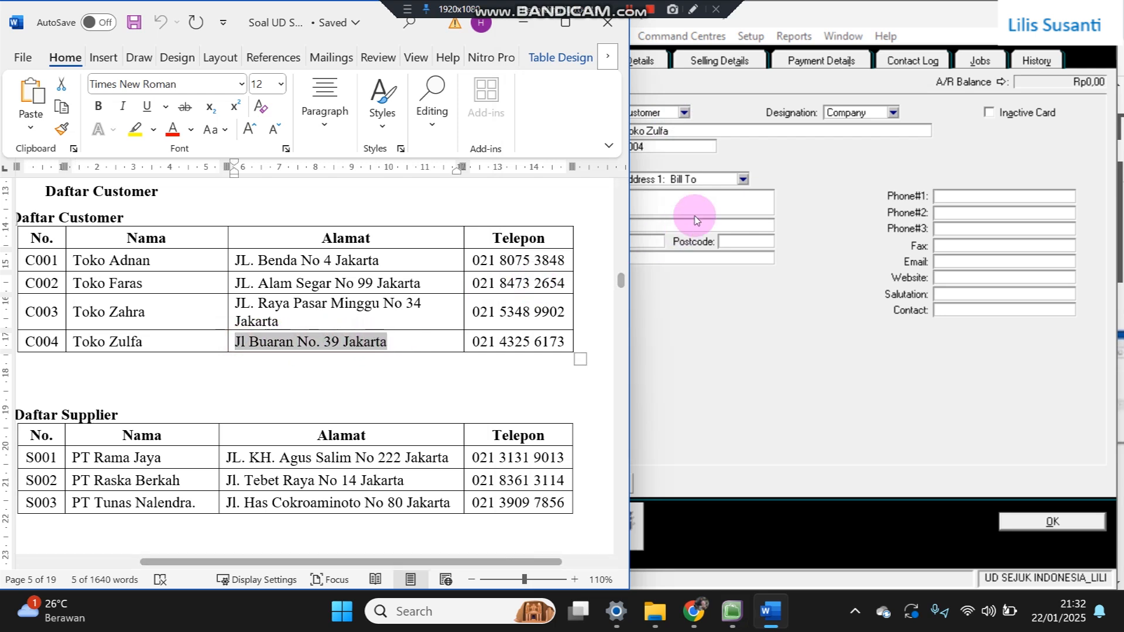
left_click(716, 196)
key("ctrl+v")
left_click(364, 336)
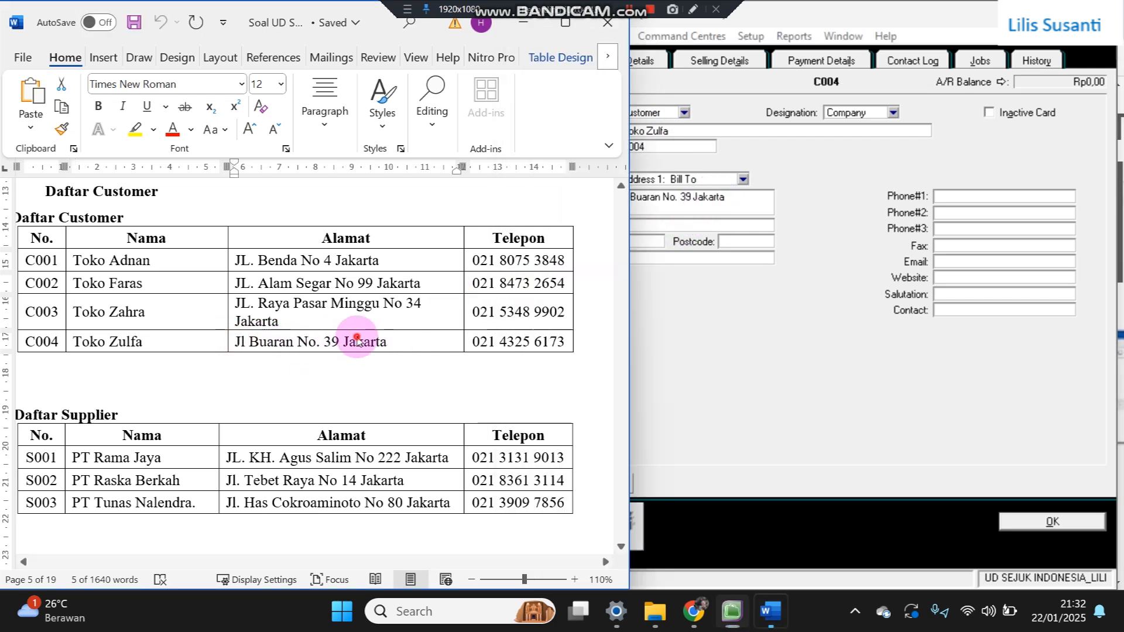
left_click(469, 344)
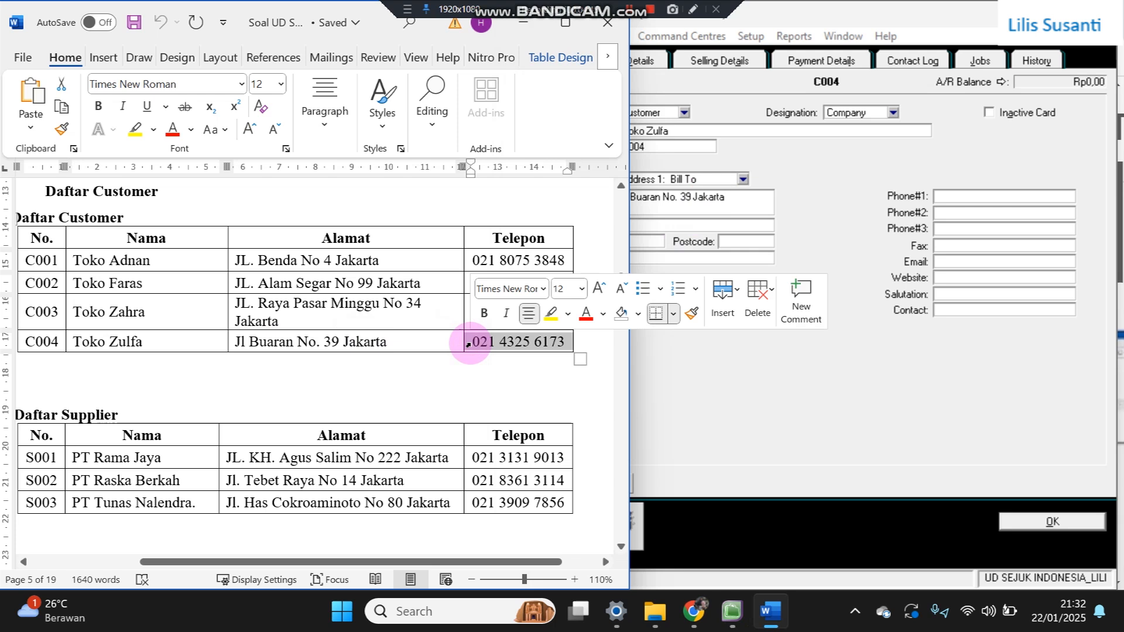
key("ctrl+c")
left_click(985, 196)
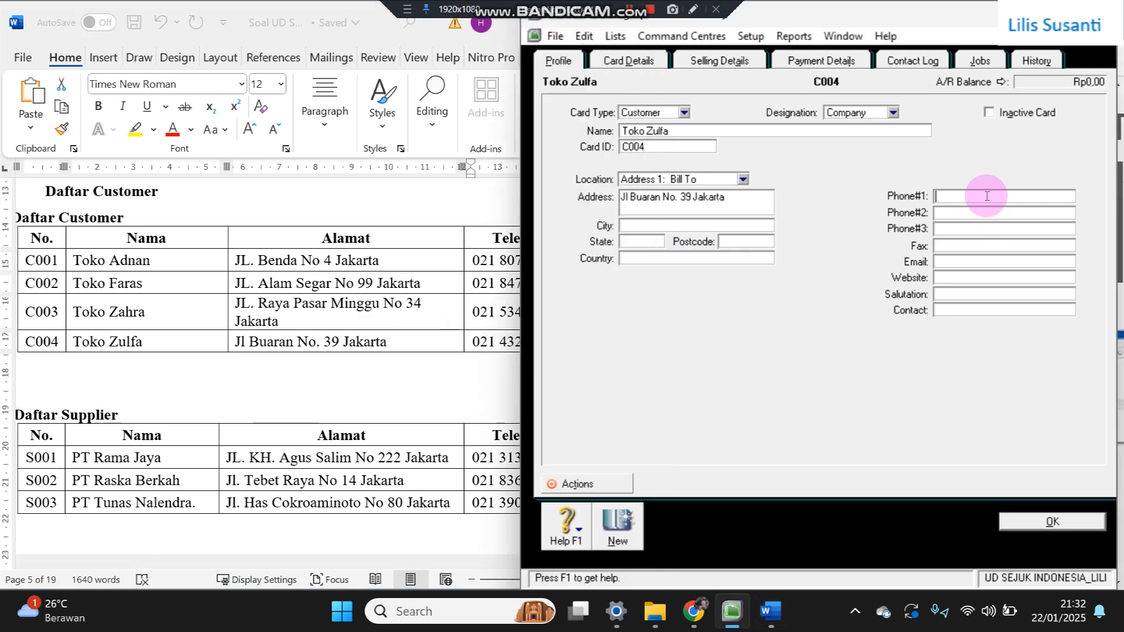
key("ctrl+v")
left_click(1025, 523)
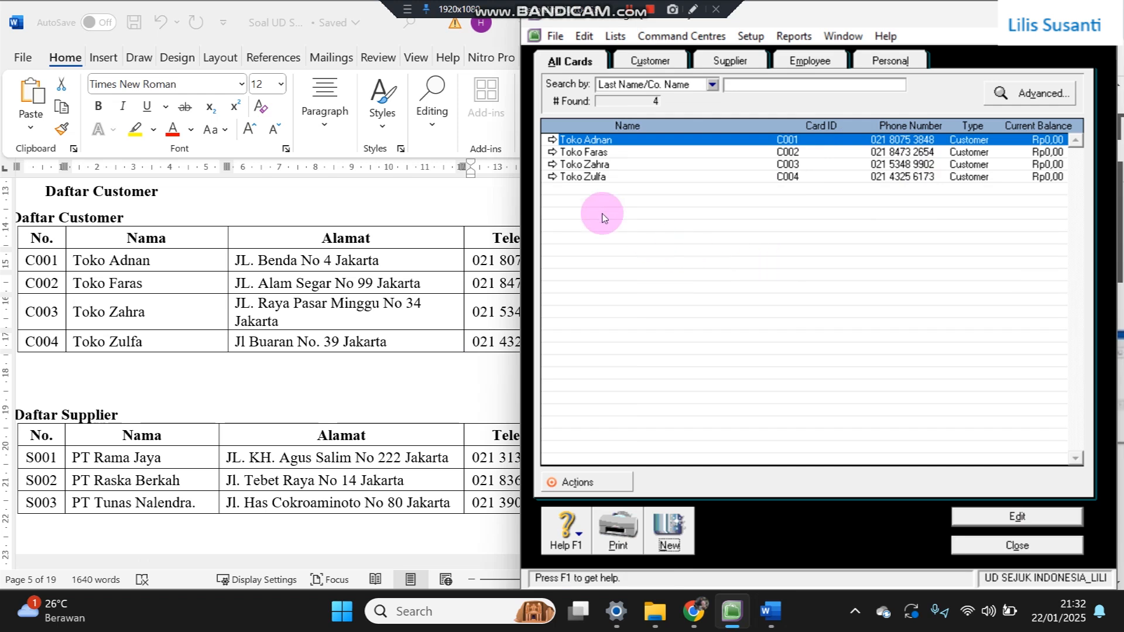
double_click(551, 152)
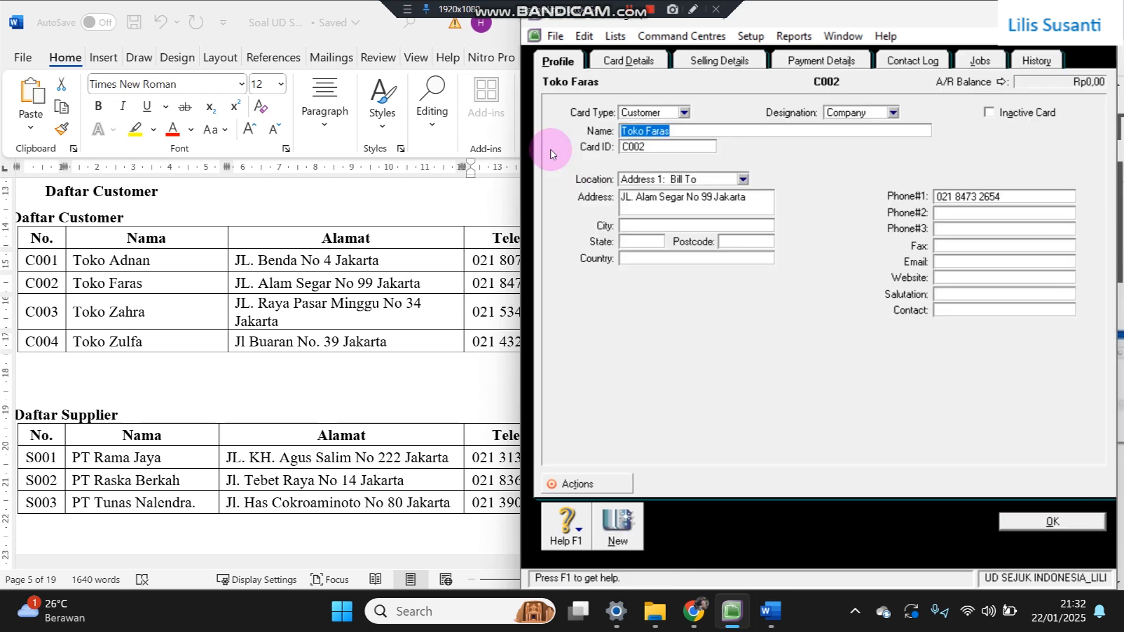
left_click(698, 67)
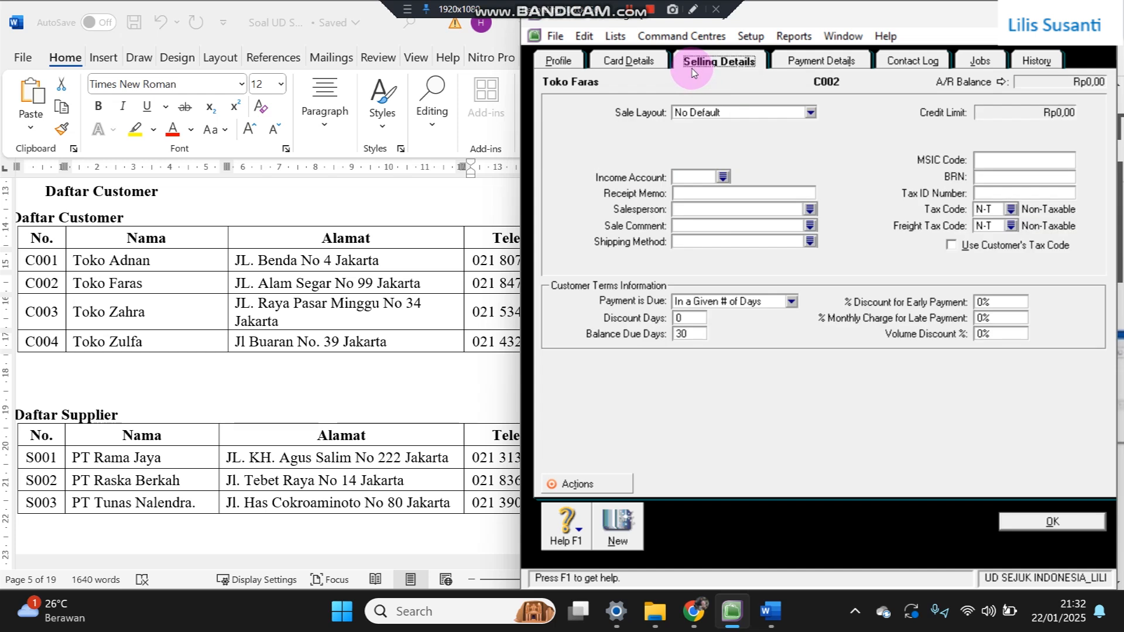
left_click(1020, 518)
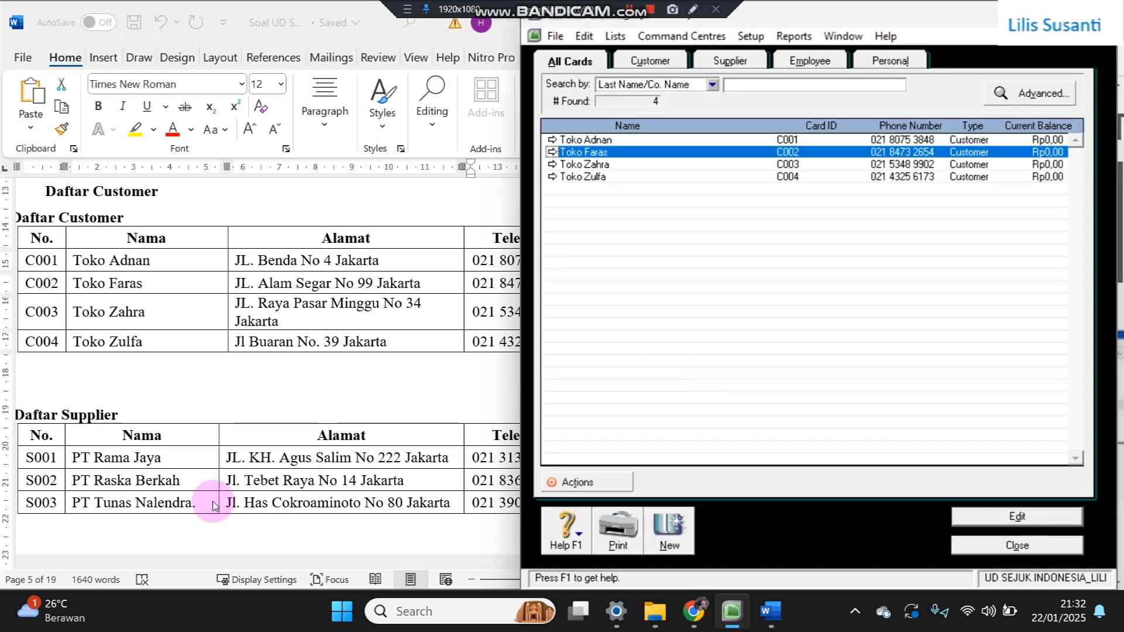
left_click(673, 520)
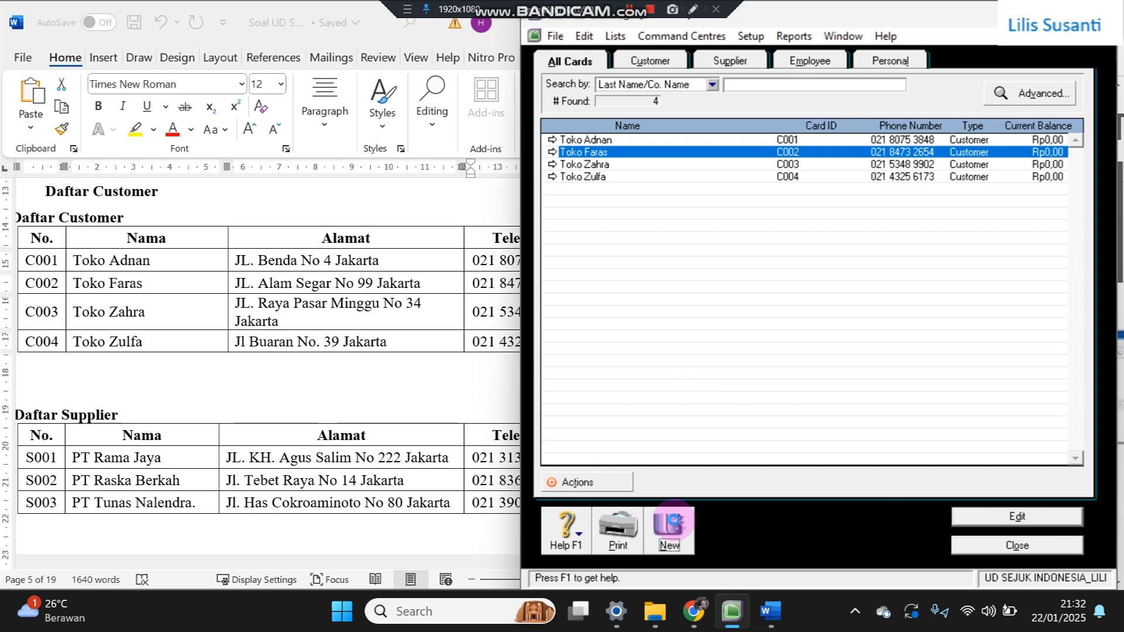
- Make the new card a Supplier named PT Rama Jaya with card ID S001
left_click(639, 113)
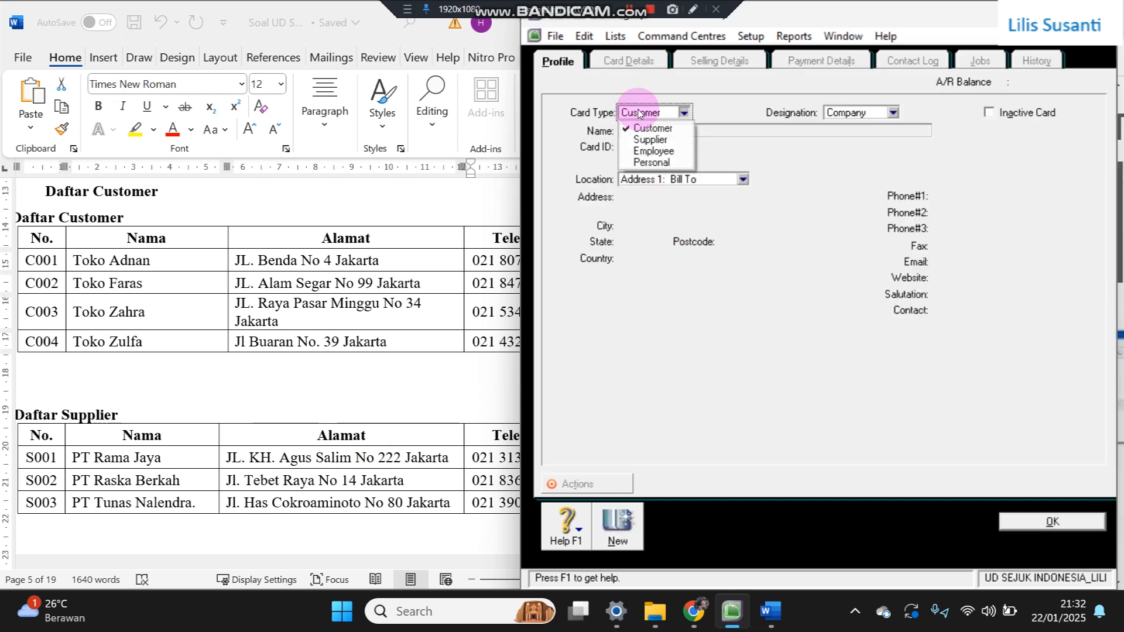
left_click(648, 141)
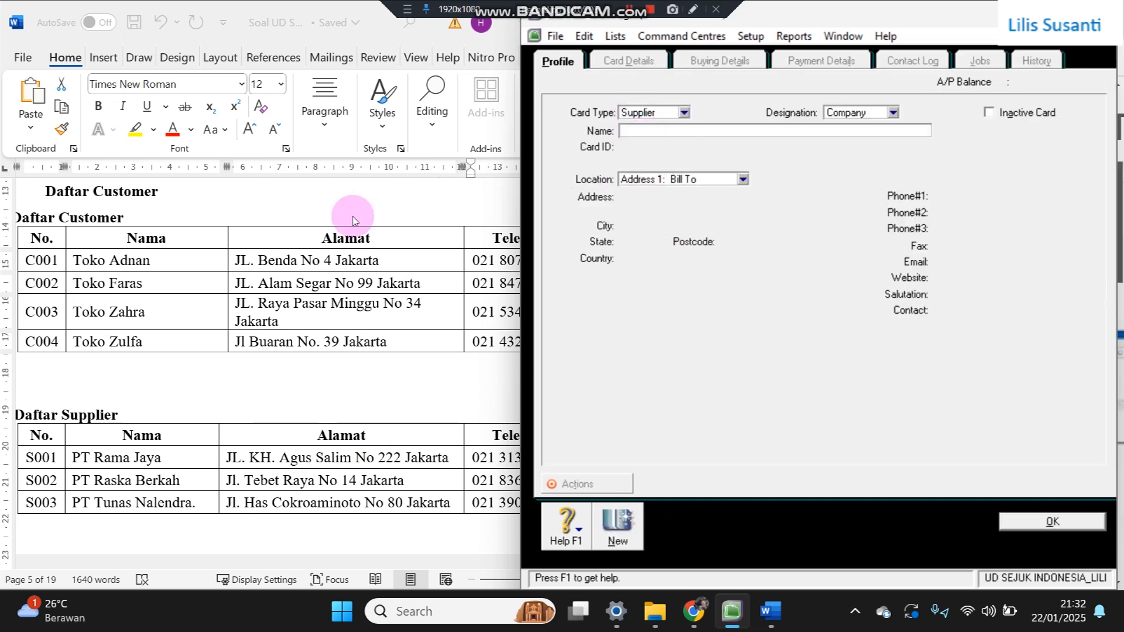
left_click(71, 466)
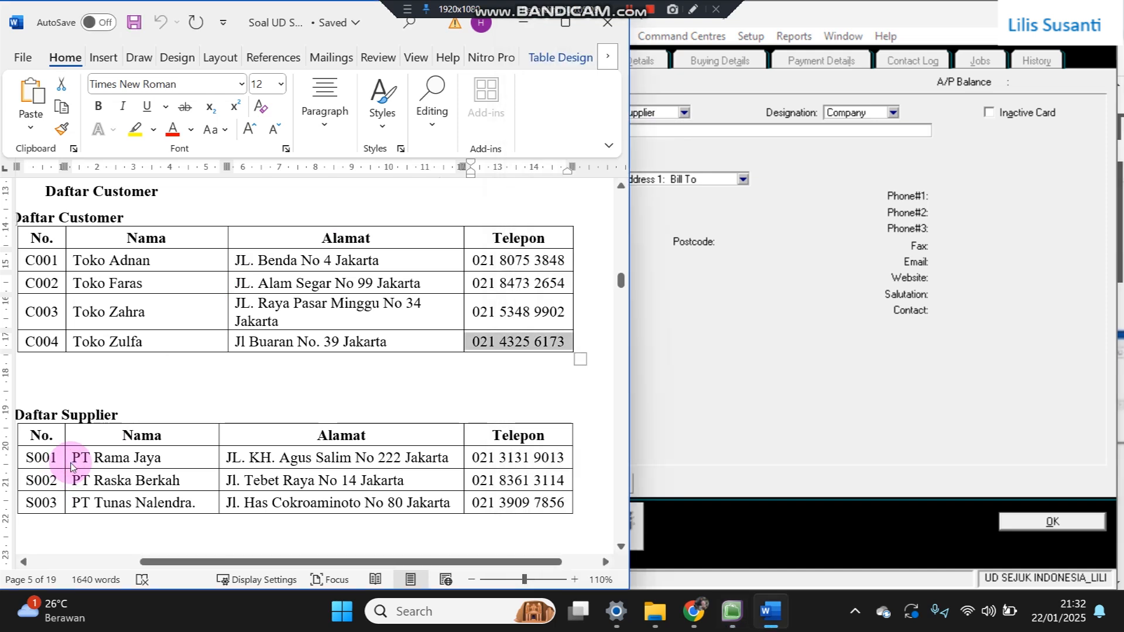
left_click_drag(75, 460, 183, 456)
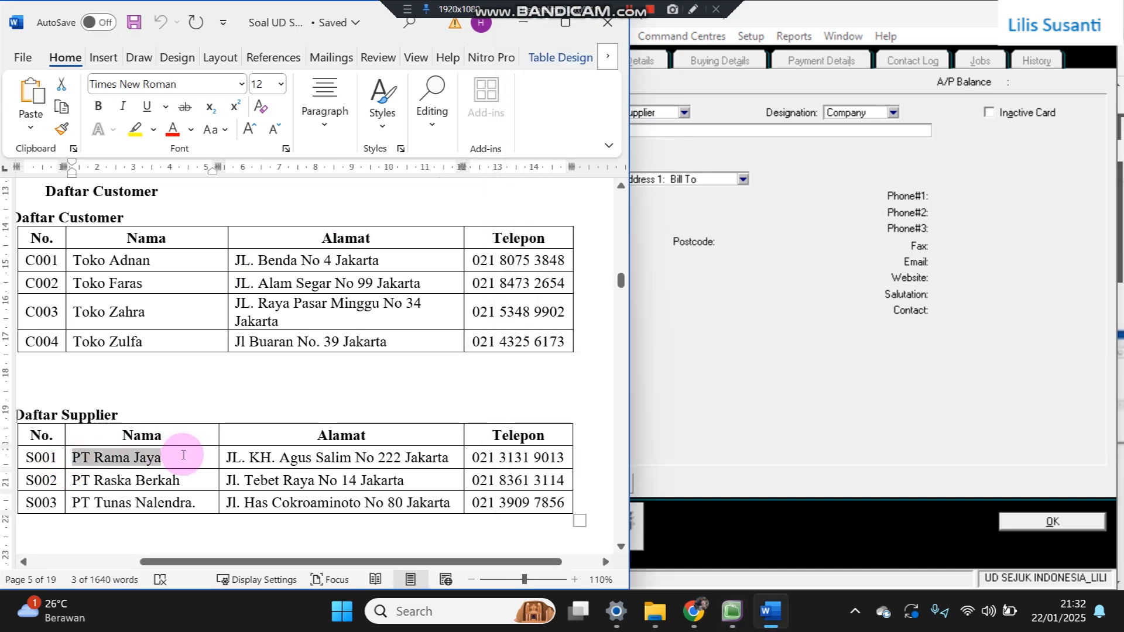
key("ctrl+c")
left_click(701, 122)
key("ctrl+v")
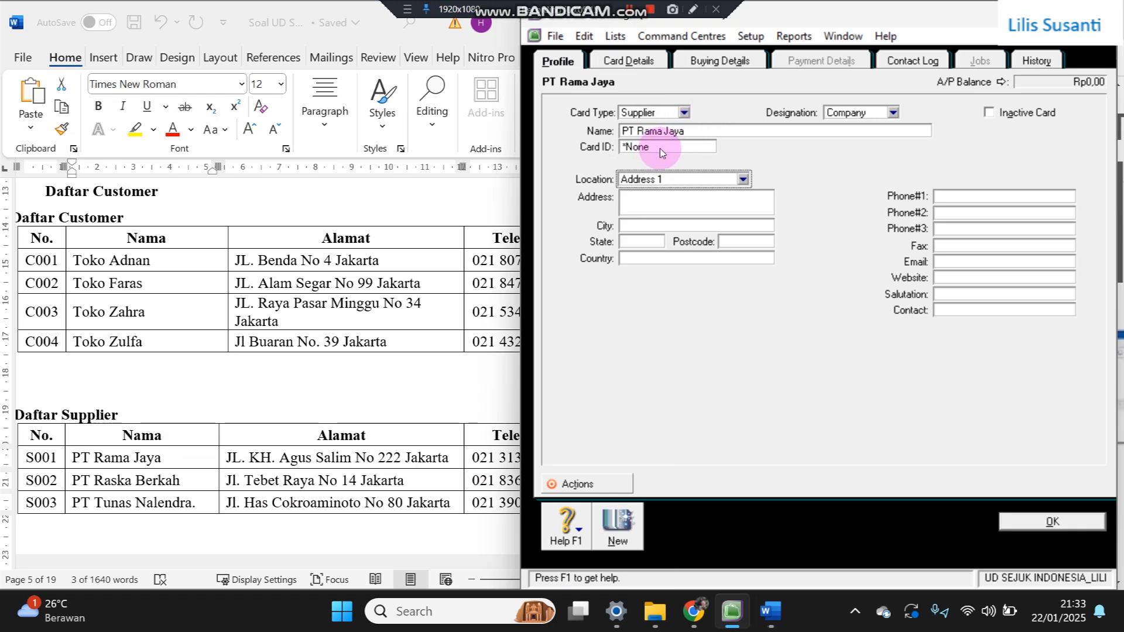
type("S001")
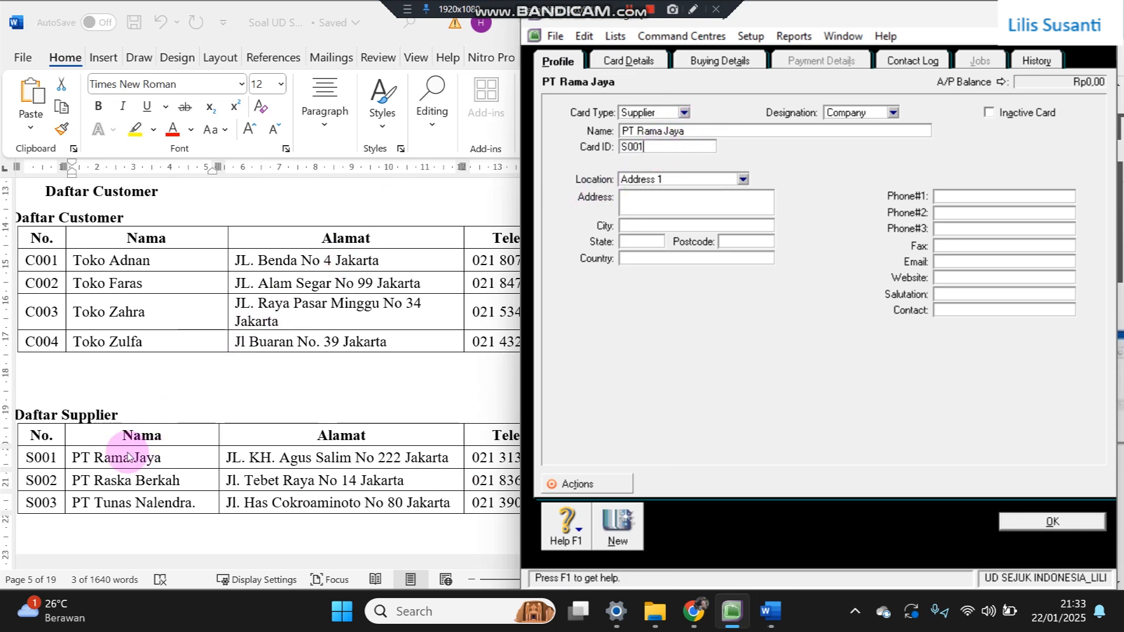
- Copy PT Rama Jaya's address and phone number from the Word supplier list into the card
left_click(260, 461)
left_click_drag(232, 461, 387, 458)
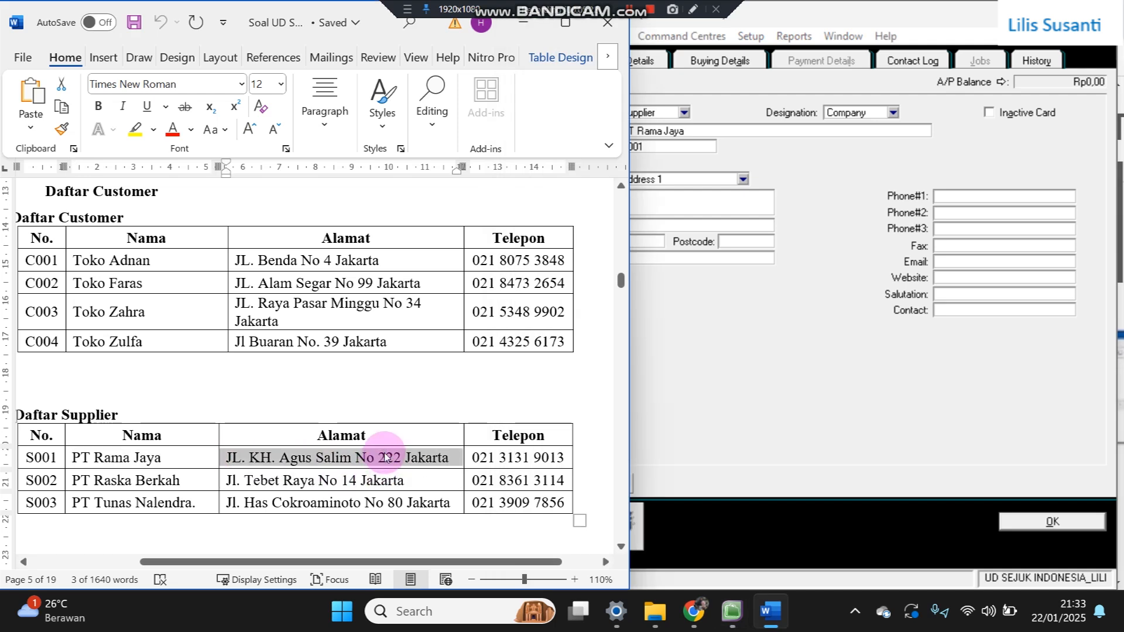
key("ctrl+c")
left_click(730, 207)
key("ctrl+v")
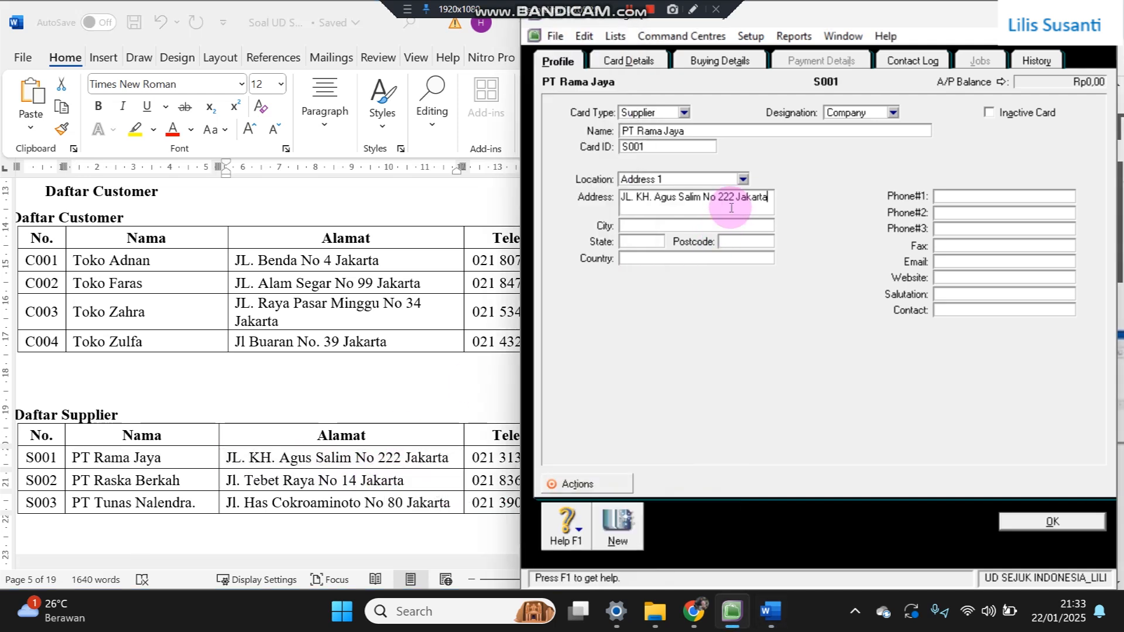
left_click(371, 507)
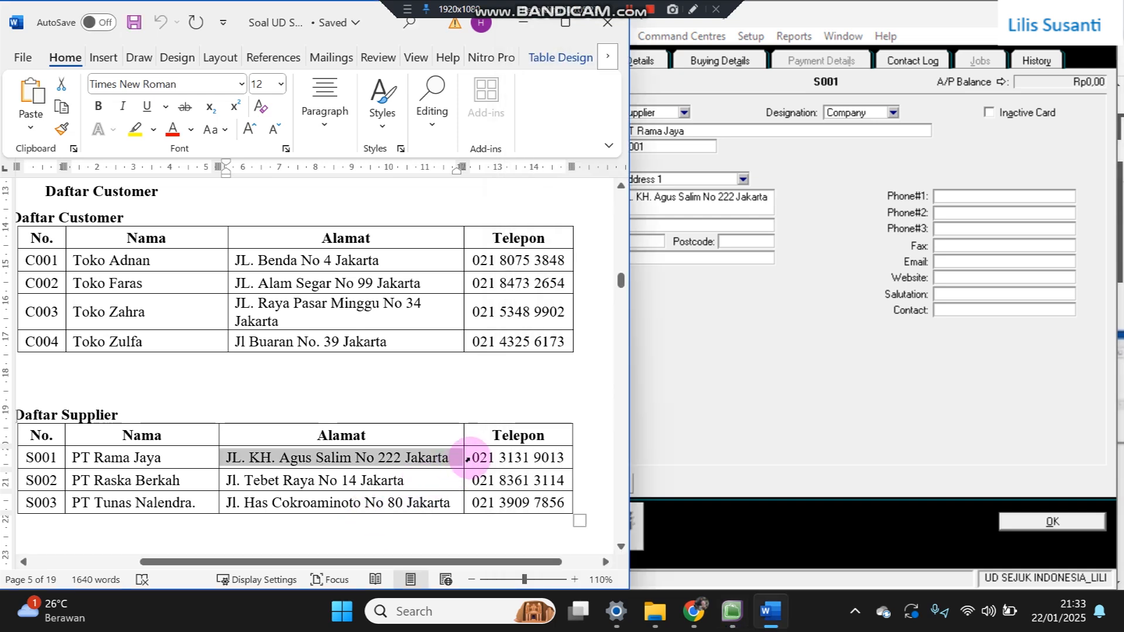
left_click_drag(476, 458, 568, 460)
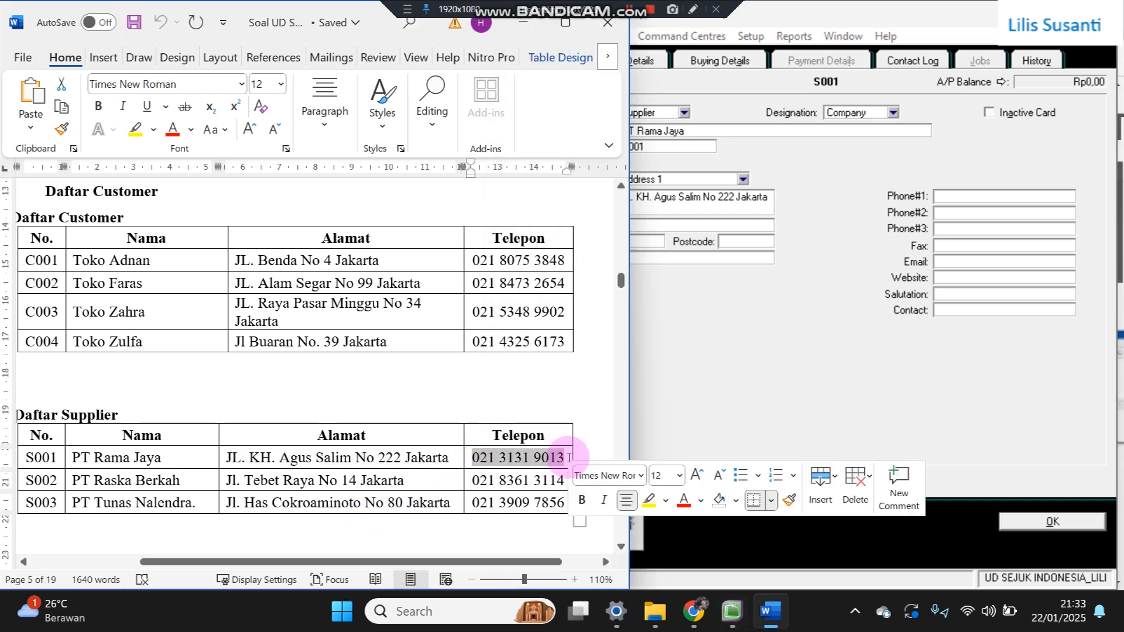
key("ctrl+c")
left_click(960, 196)
key("ctrl+v")
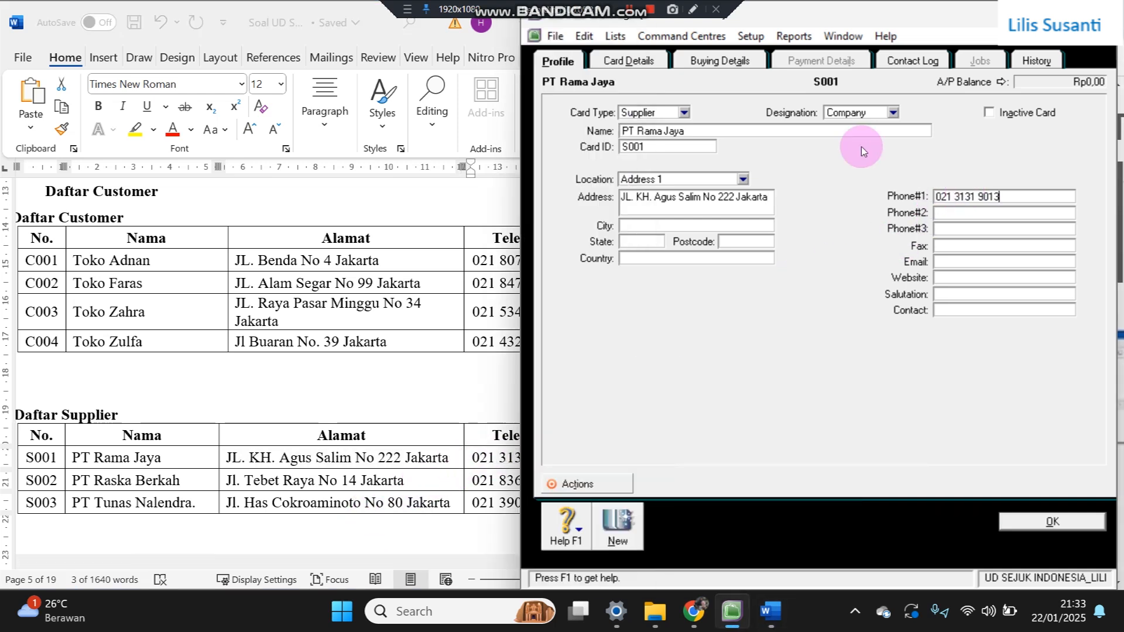
- Set buying terms to payment due In a Given # of Days (30) and record the supplier
left_click(724, 61)
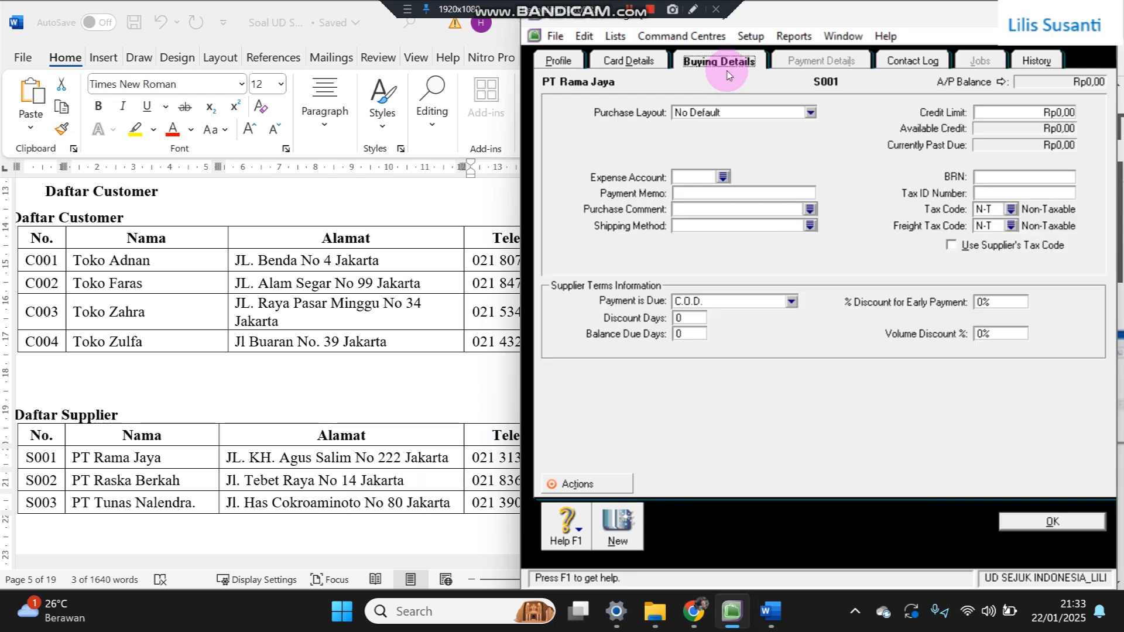
left_click(695, 302)
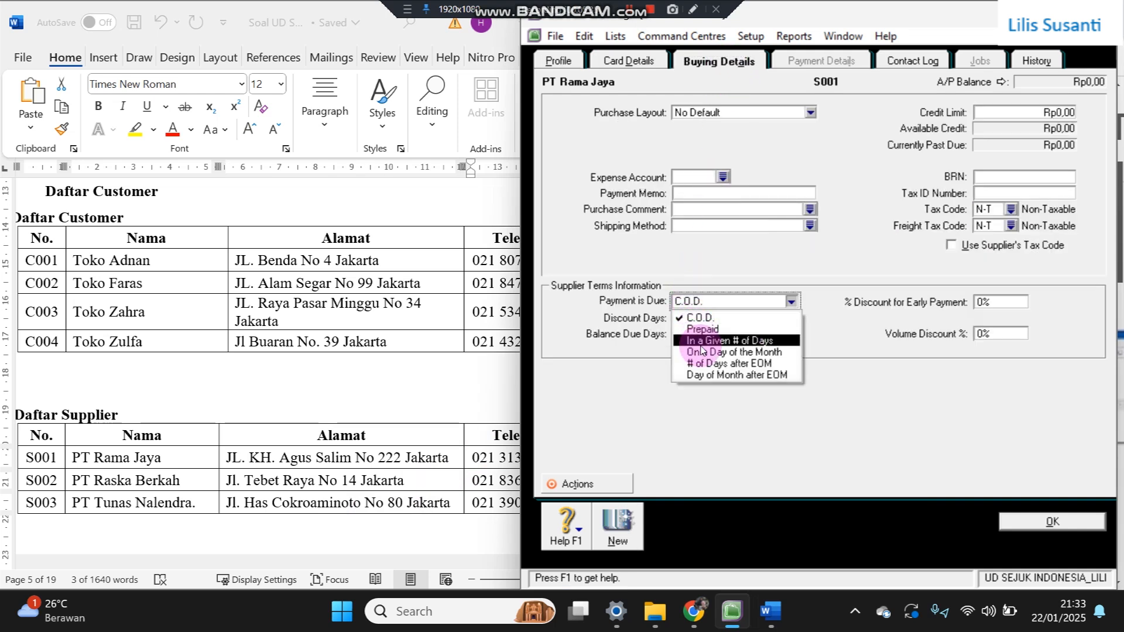
left_click(694, 347)
left_click(707, 301)
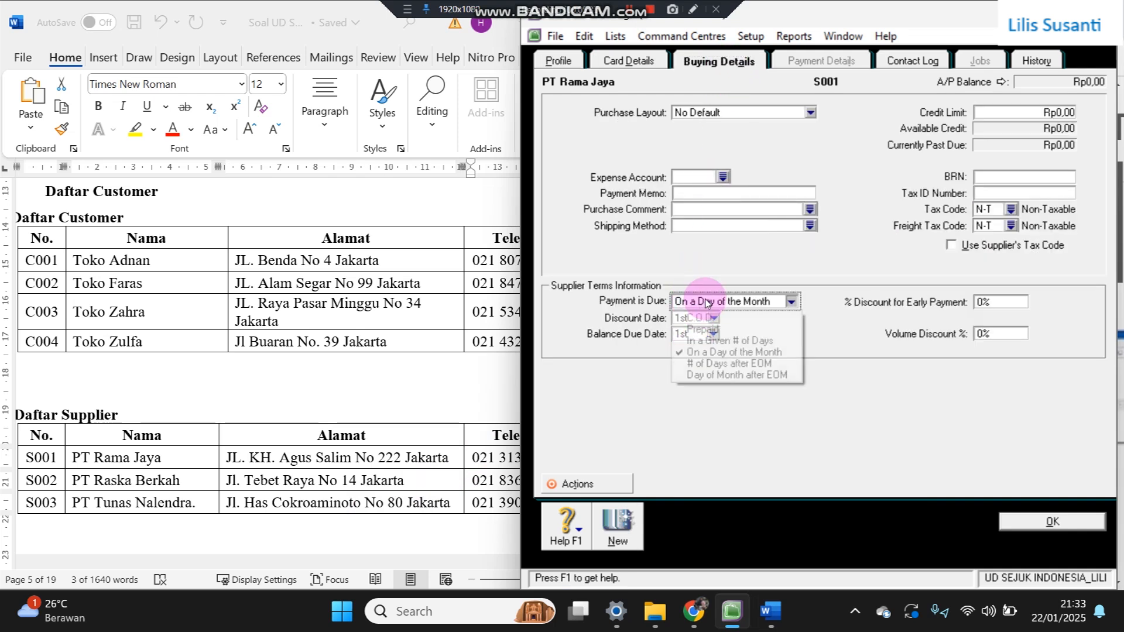
left_click(704, 342)
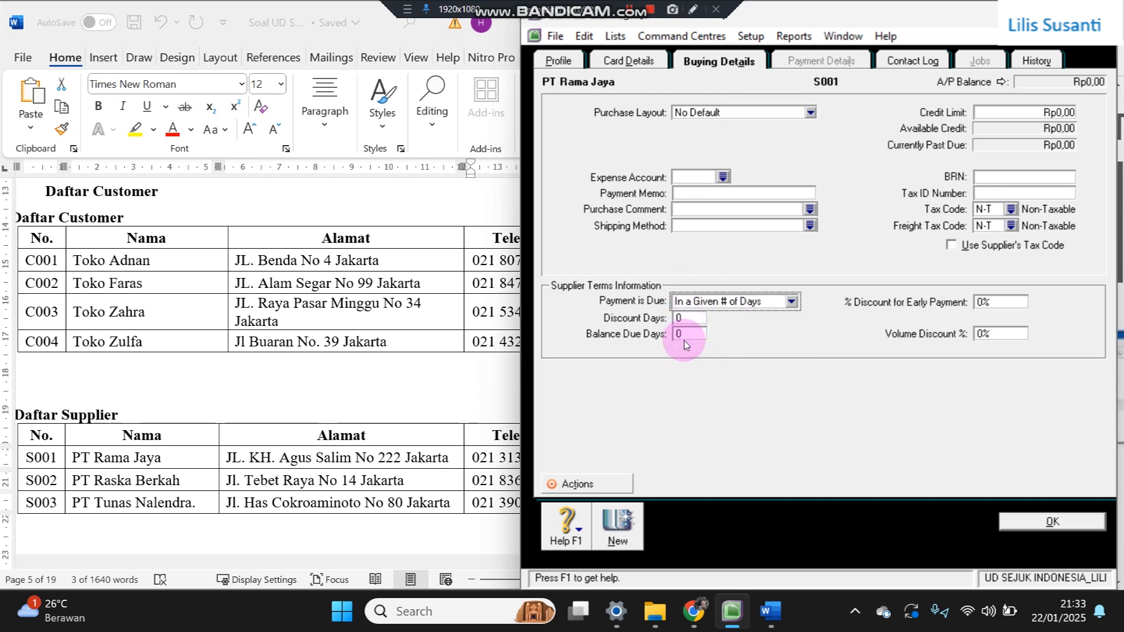
left_click(623, 528)
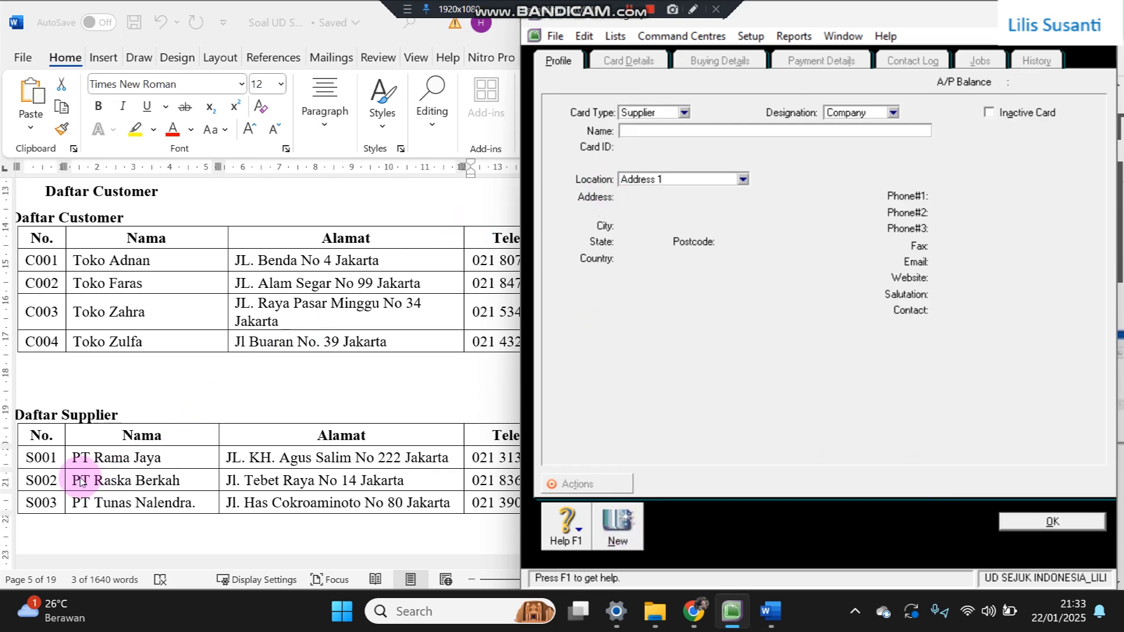
- Copy PT Raska Berkah into the new card's name and enter card ID S-002
left_click(76, 482)
left_click(75, 479)
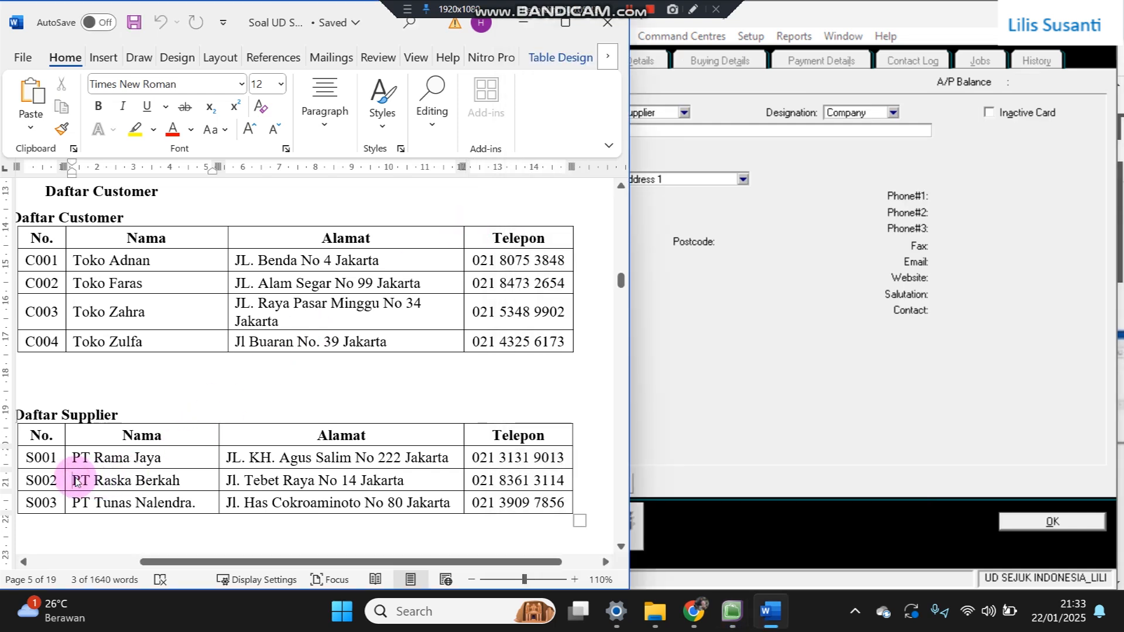
left_click_drag(76, 480, 178, 480)
key("ctrl+c")
left_click(668, 130)
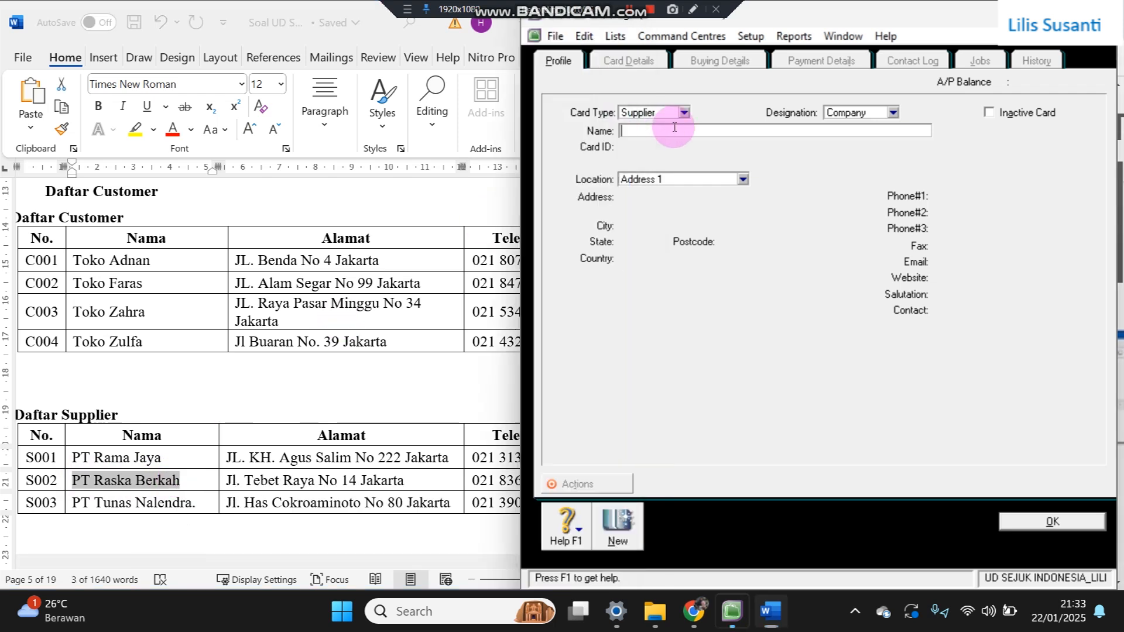
key("ctrl+v")
key("Tab")
type("S")
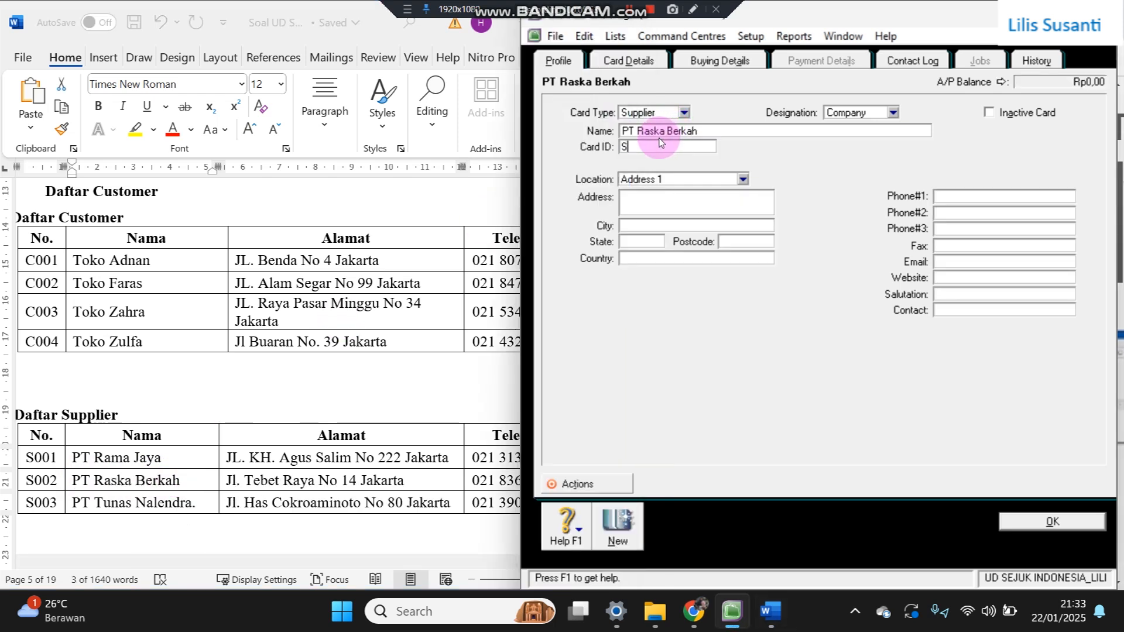
type("-002")
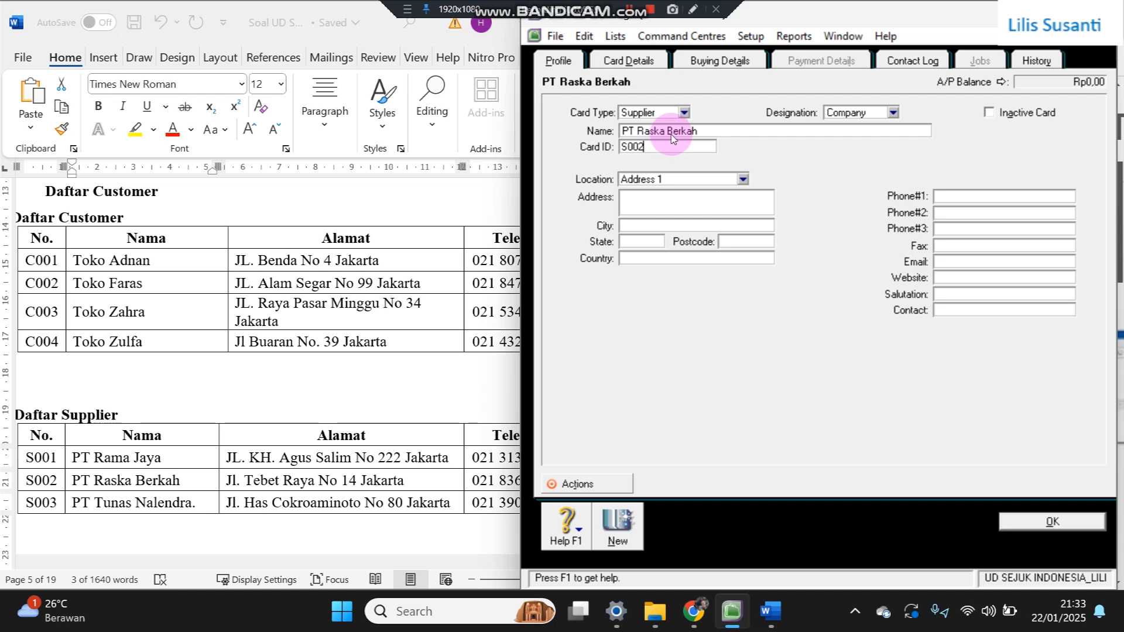
- Copy the S002 supplier's address and phone number from Word, then record the card
left_click(232, 484)
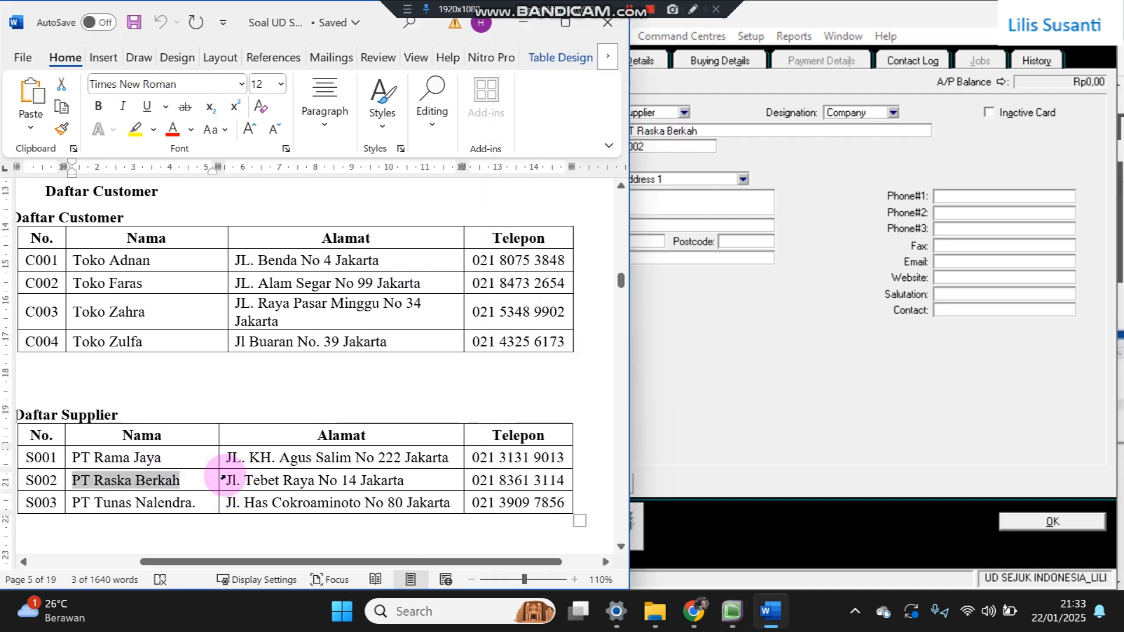
left_click(223, 478)
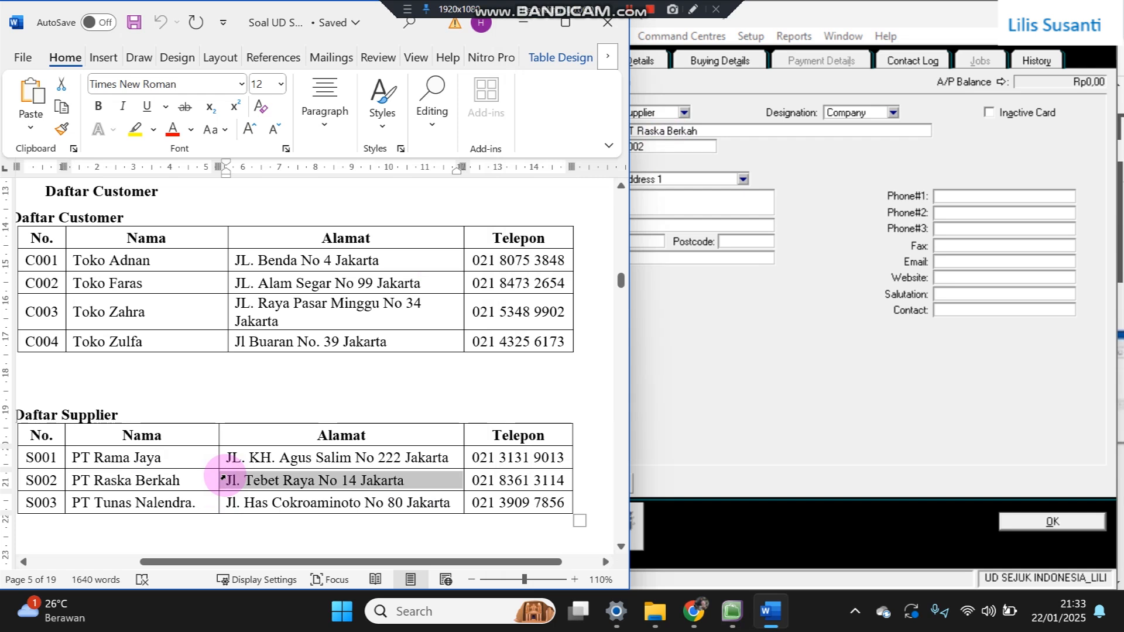
left_click(732, 197)
key("ctrl+v")
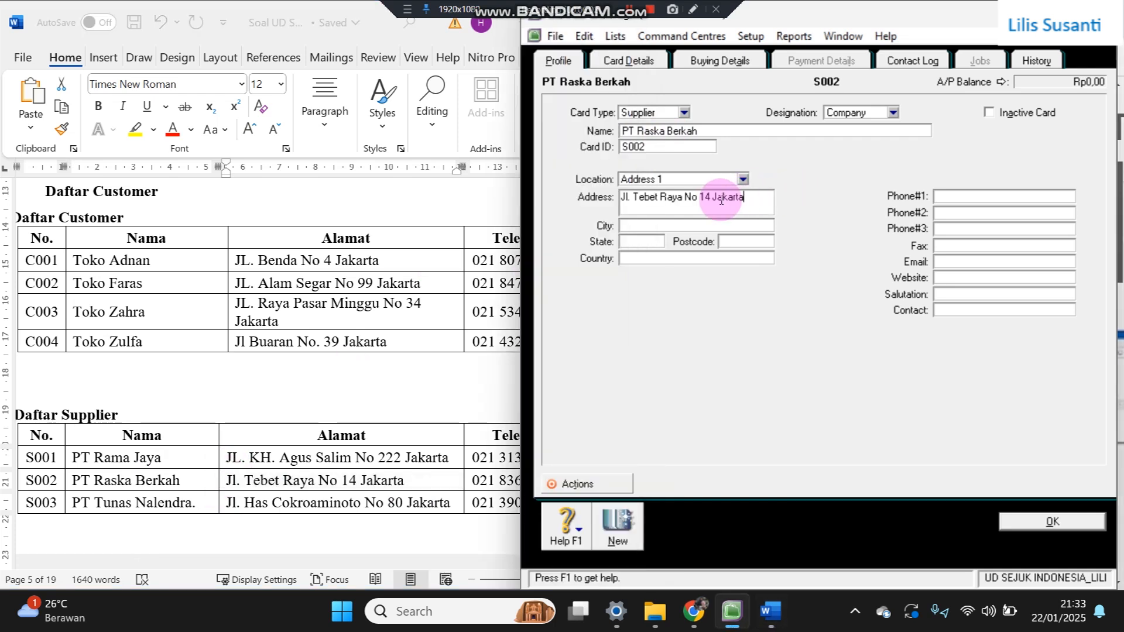
left_click(430, 472)
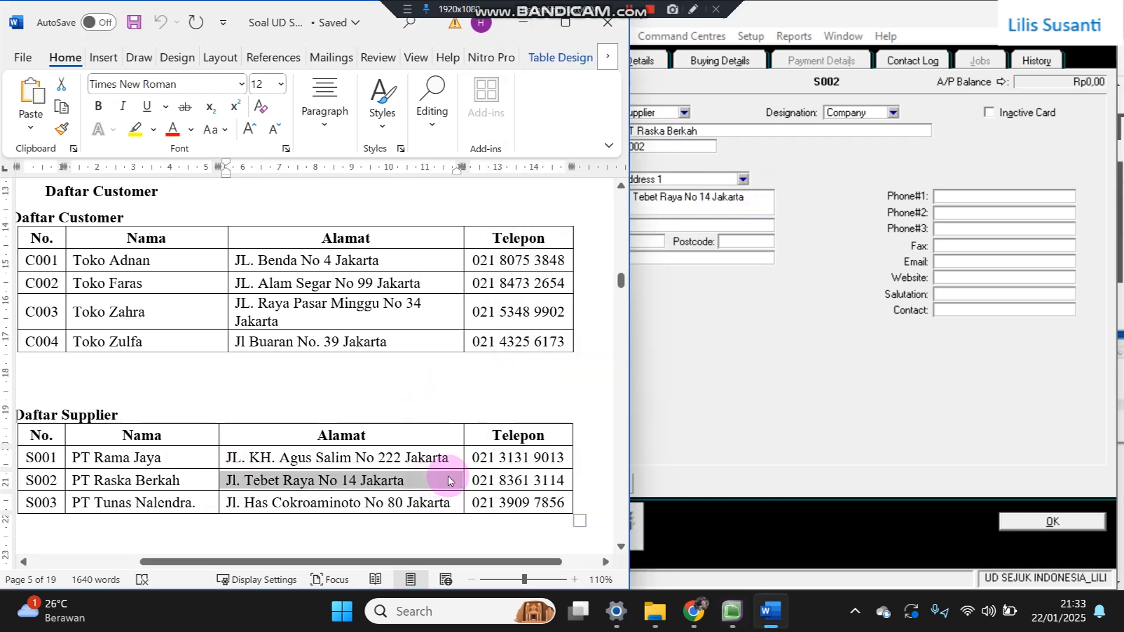
left_click(486, 480)
left_click_drag(474, 481, 566, 479)
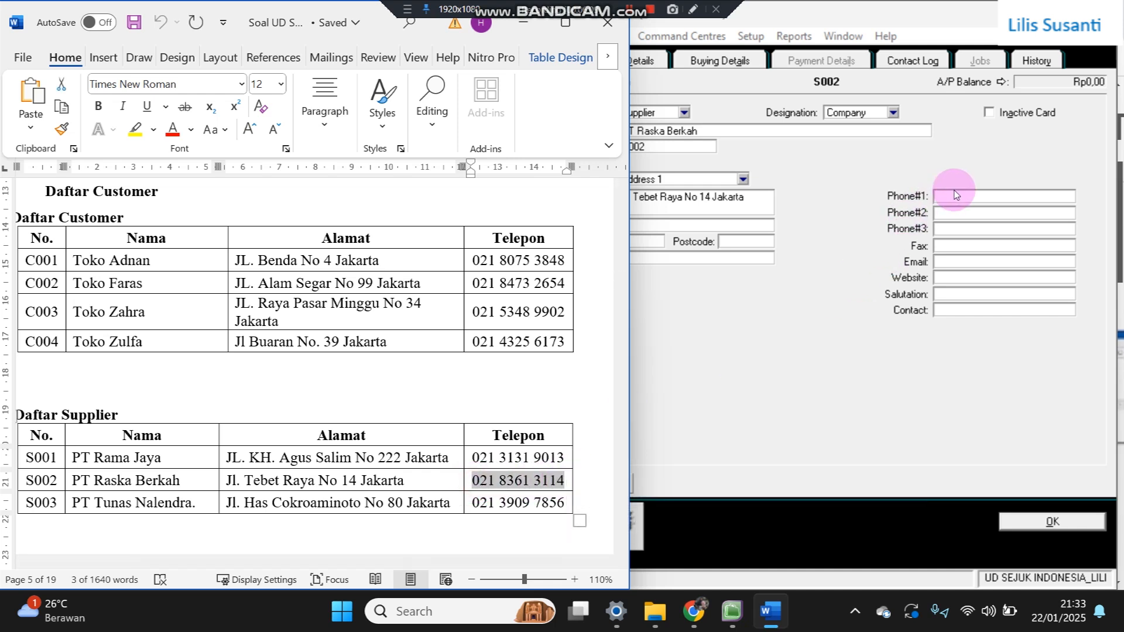
left_click(956, 195)
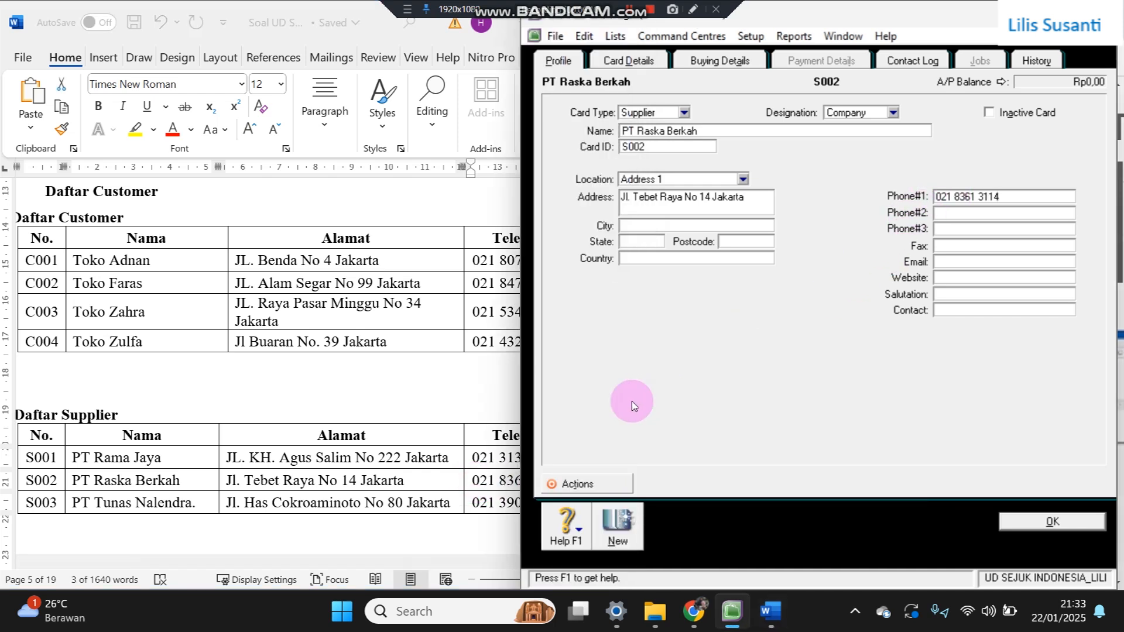
left_click(616, 519)
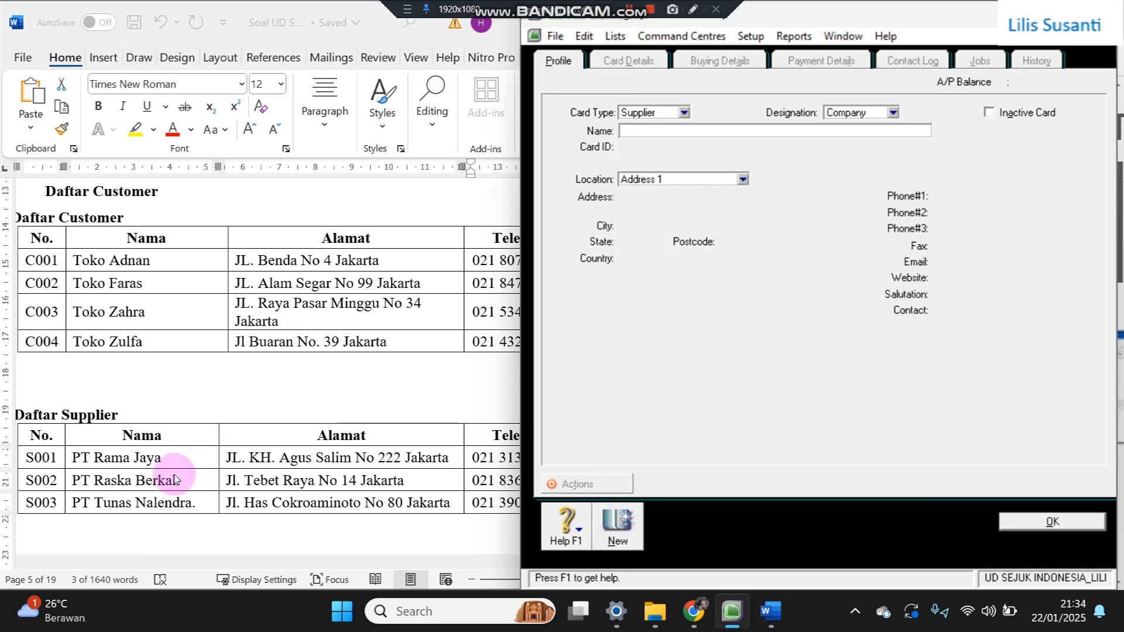
- Paste PT Tunas Nalendra from Word as the new card's name and give it Card ID S003
left_click(76, 507)
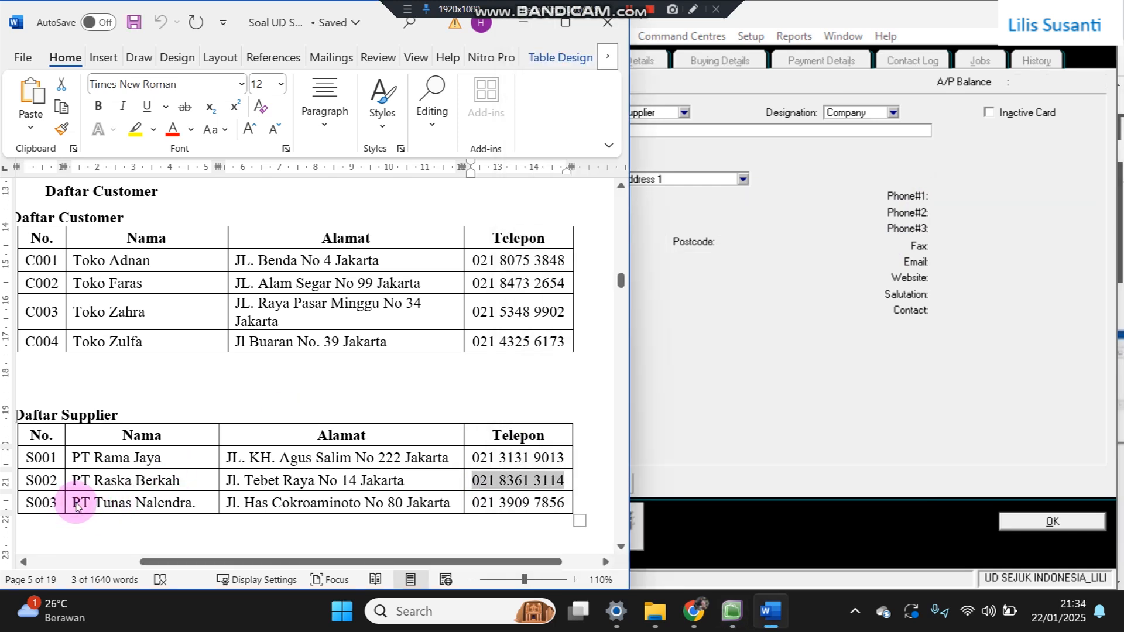
right_click(75, 507)
left_click(76, 508)
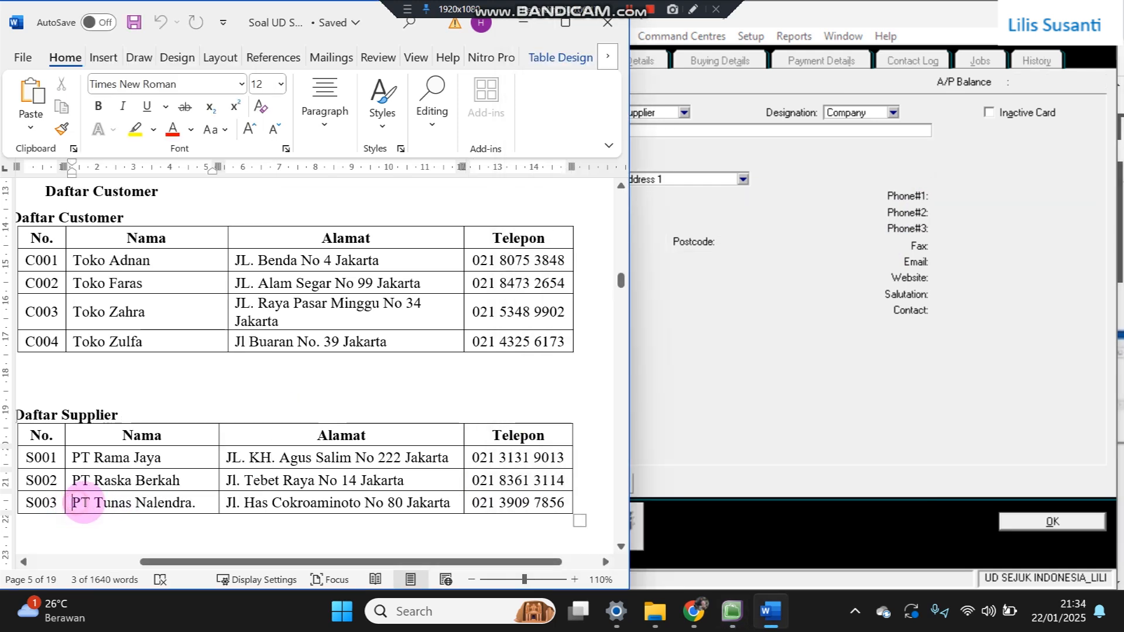
key("shift+Right")
key("shift+Right")
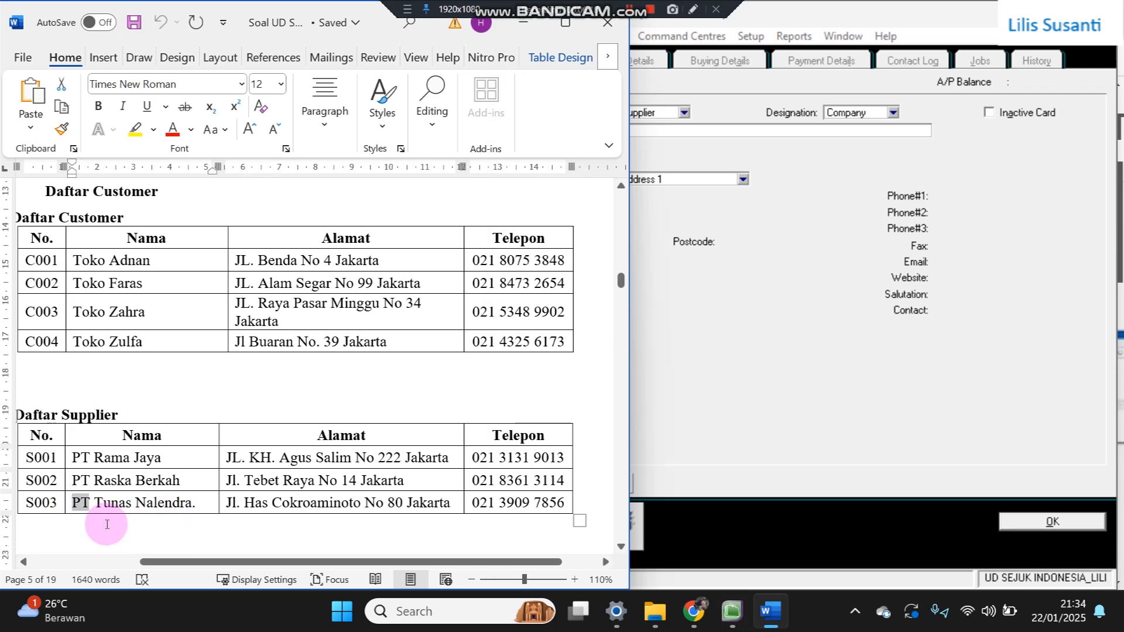
key("shift+Right")
key("shift+Right")
key("shift+Right")
key("shift+Right")
key("shift+Right")
key("shift+Right")
key("shift+Right")
key("shift+Right")
key("shift+Right")
key("shift+Right")
key("shift+Right")
key("shift+Right")
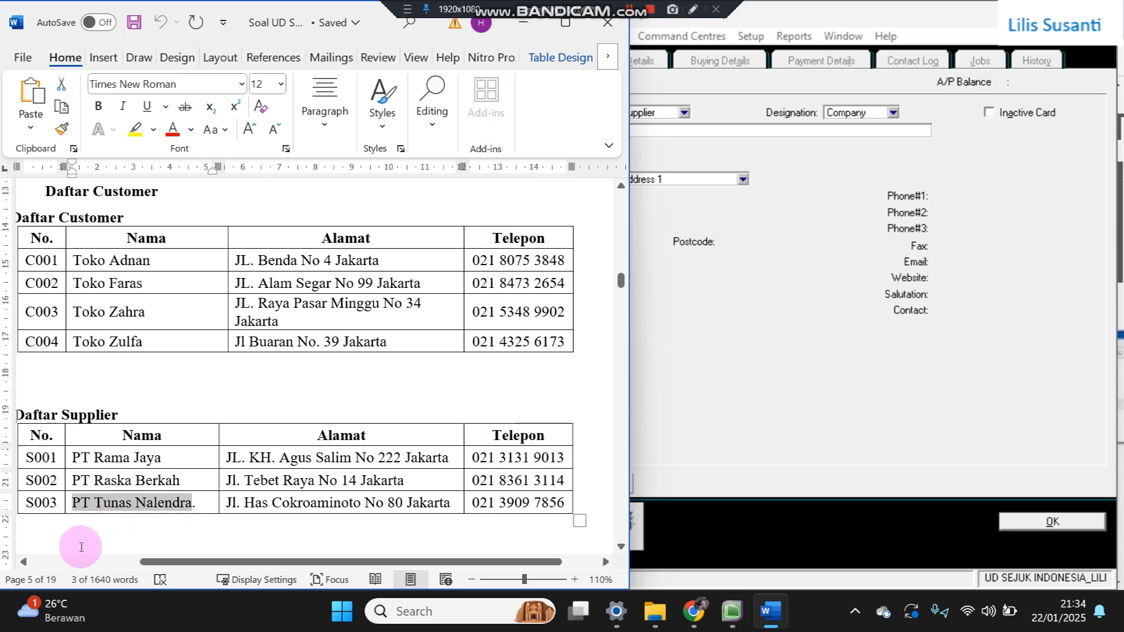
left_click(761, 230)
key("ctrl+v")
key("Tab")
type("S003")
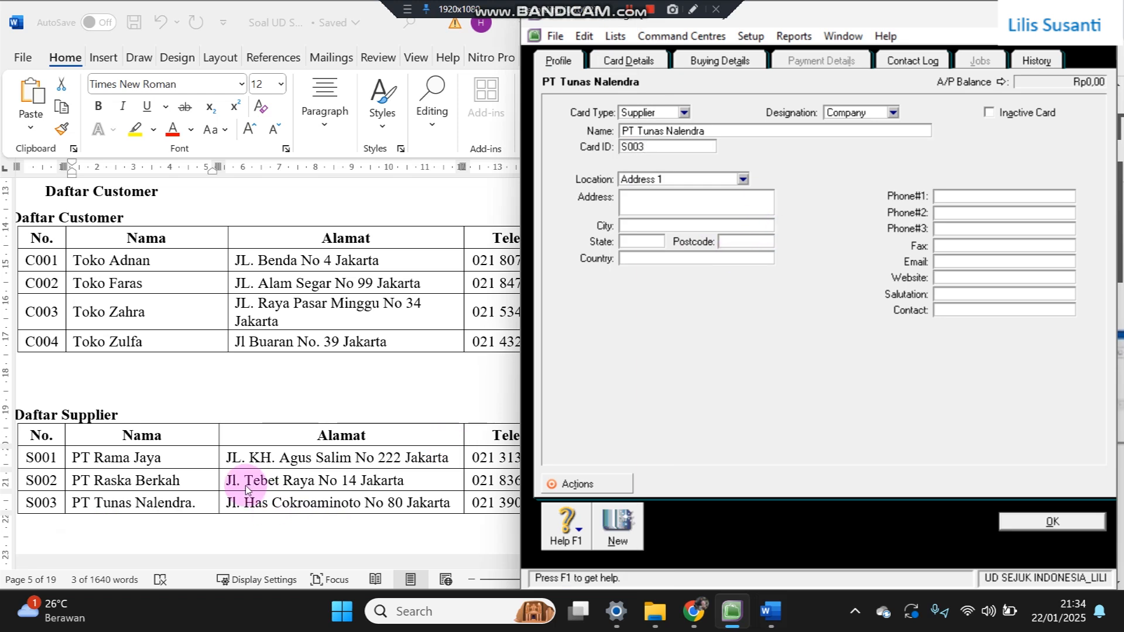
- Copy the S003 supplier's address from the Word table into the card's address field
left_click(228, 516)
left_click_drag(228, 504, 449, 502)
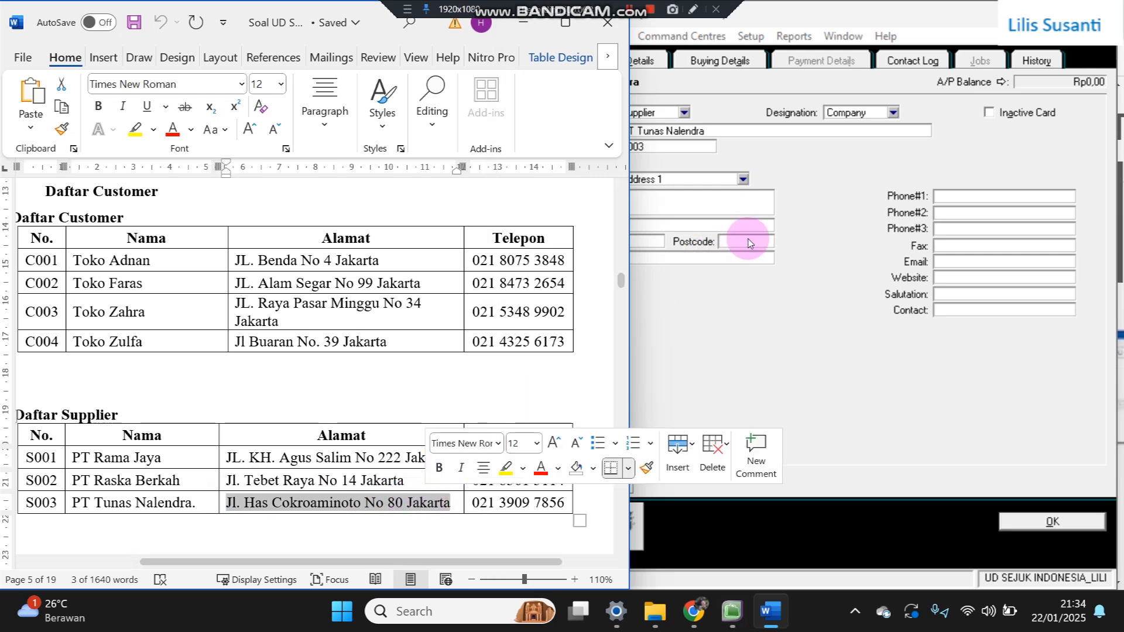
key("ctrl+c")
left_click(735, 198)
key("ctrl+v")
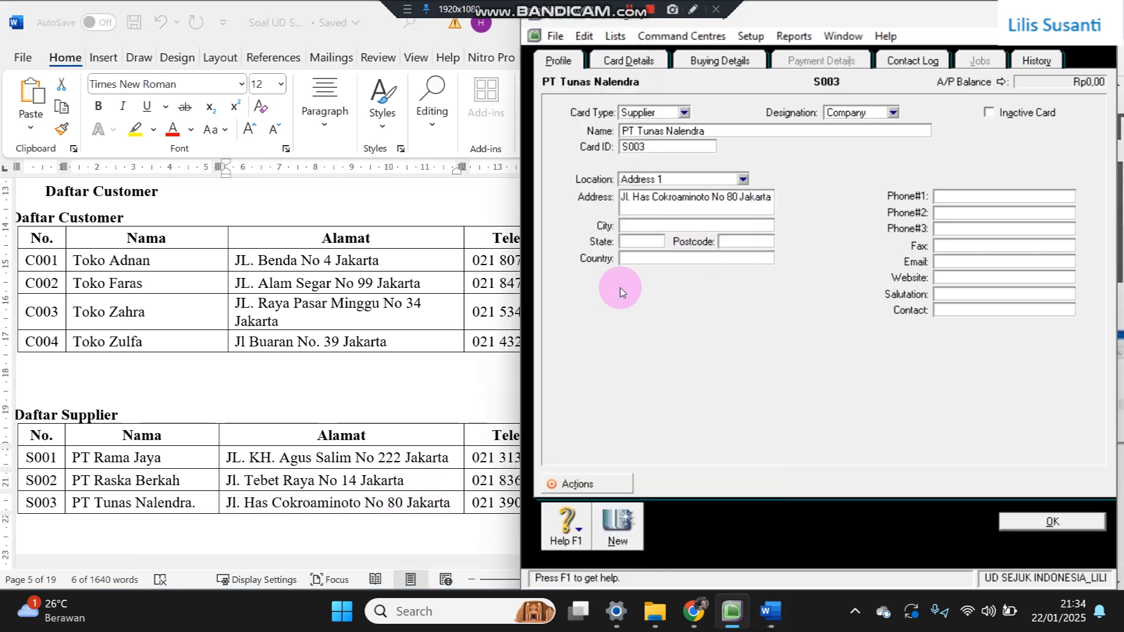
- Paste the supplier's phone number into the first phone field and save card S003
left_click(475, 499)
left_click_drag(479, 501, 552, 500)
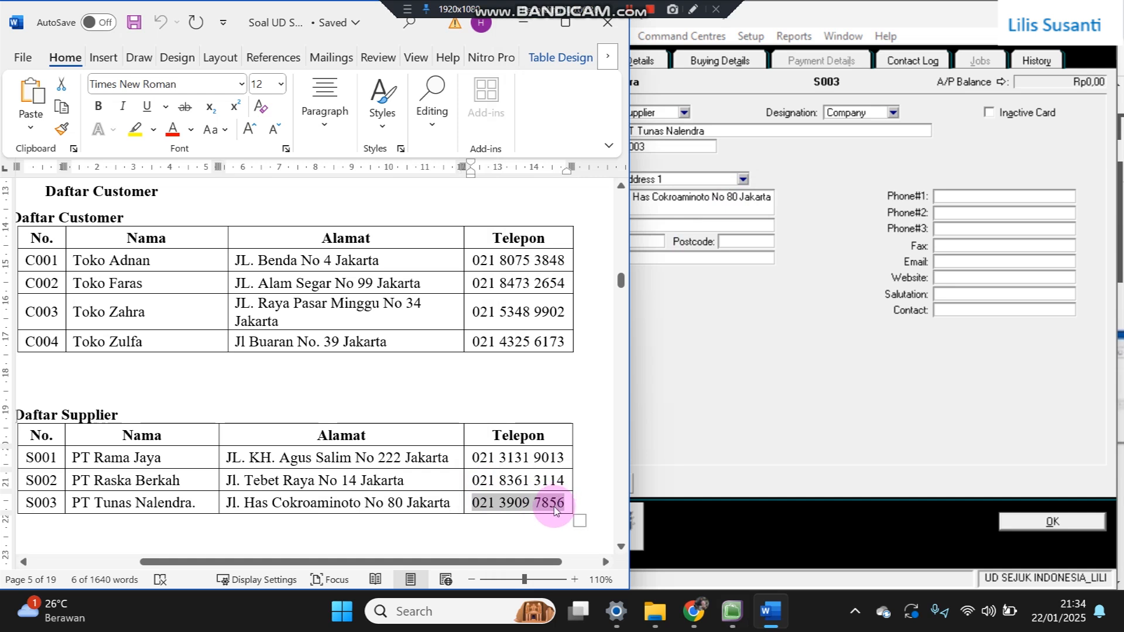
left_click(993, 195)
key("ctrl+v")
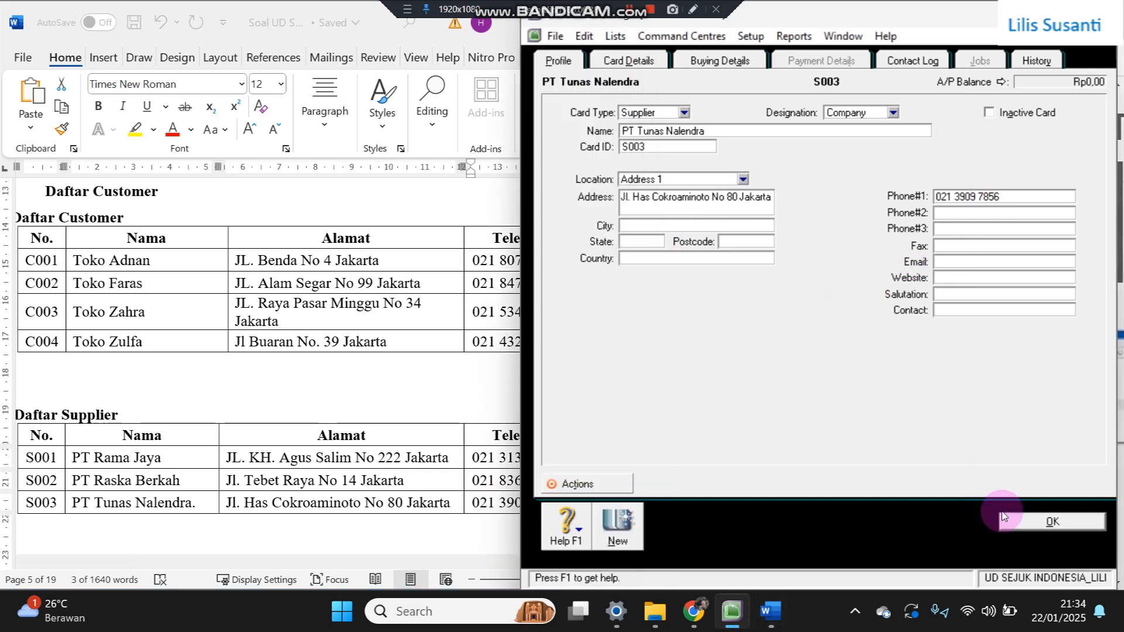
left_click(1018, 520)
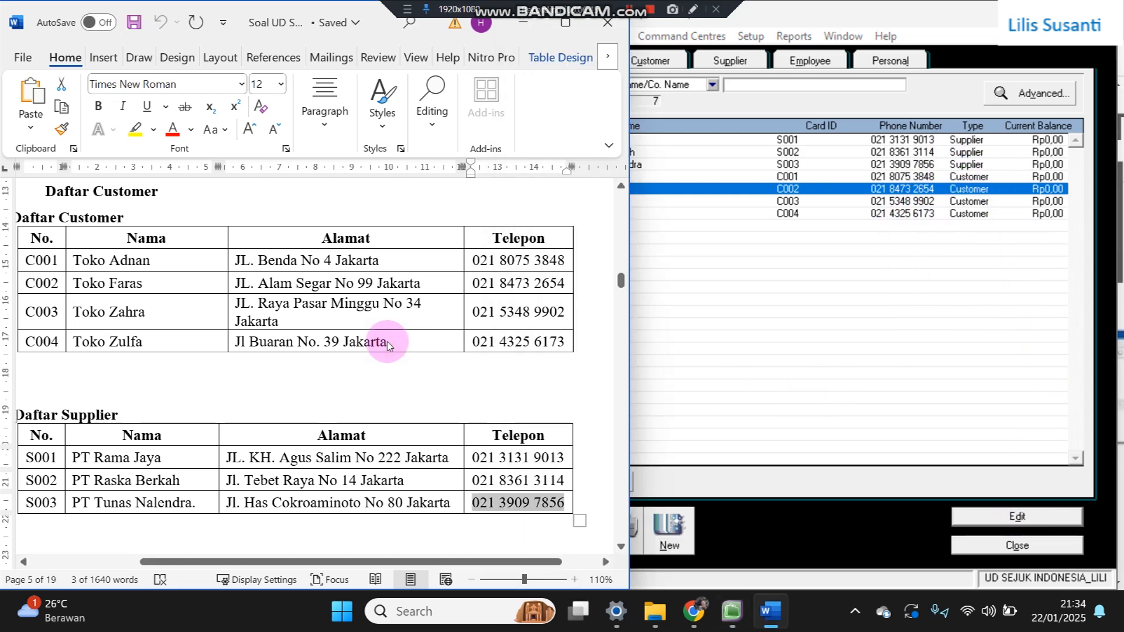
- Scroll the Word document down to the receivables table
scroll(387, 342, "down", 12)
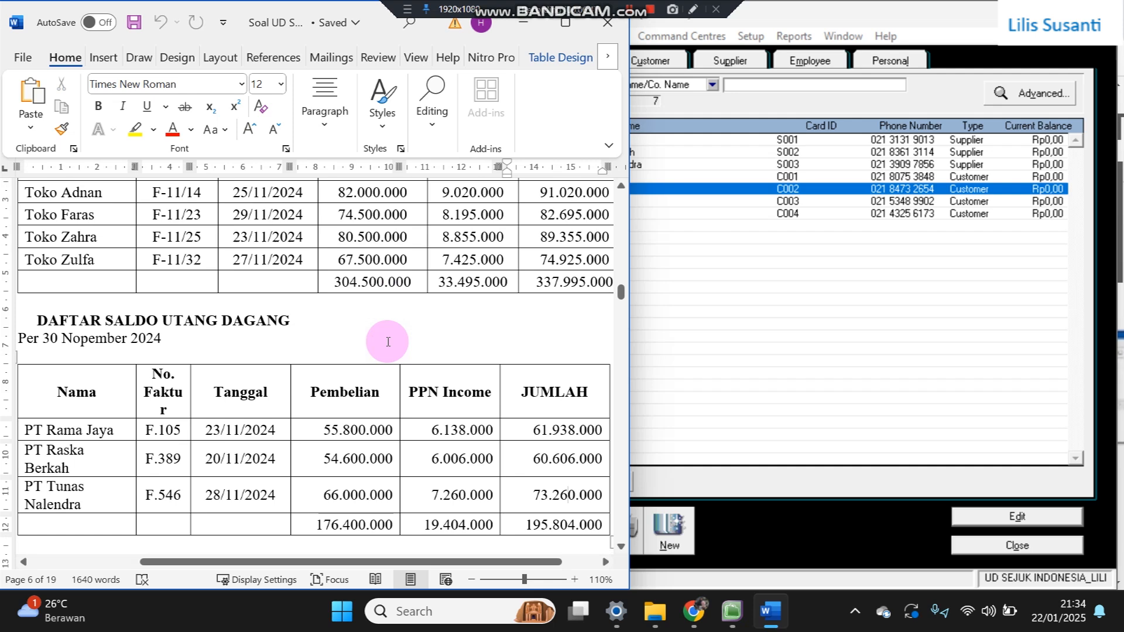
key("Up")
key("Up")
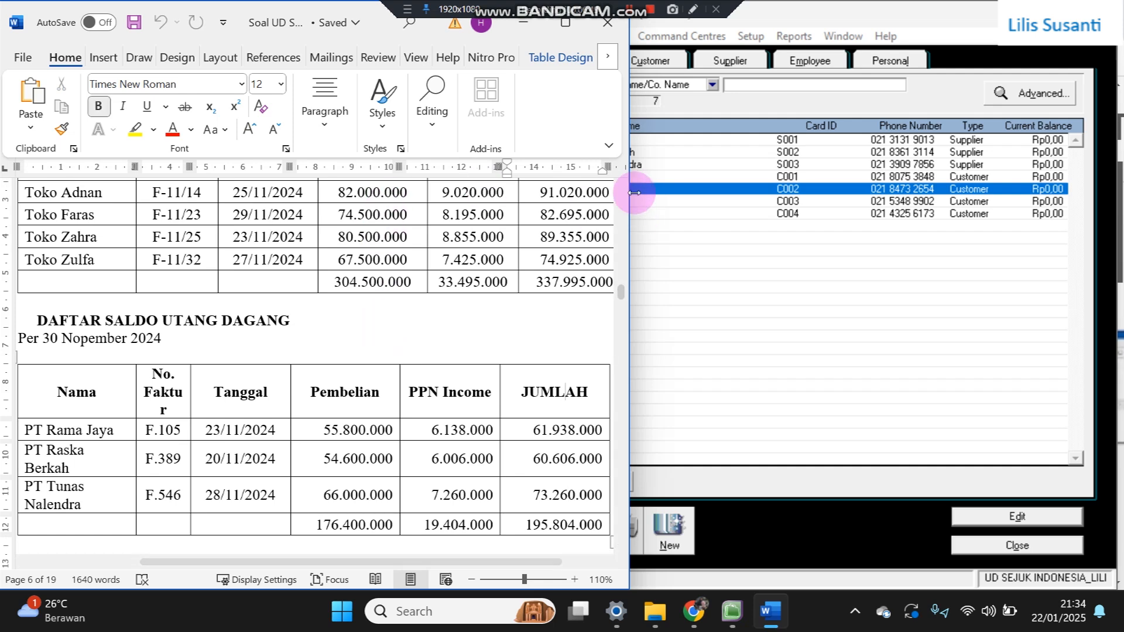
left_click(622, 188)
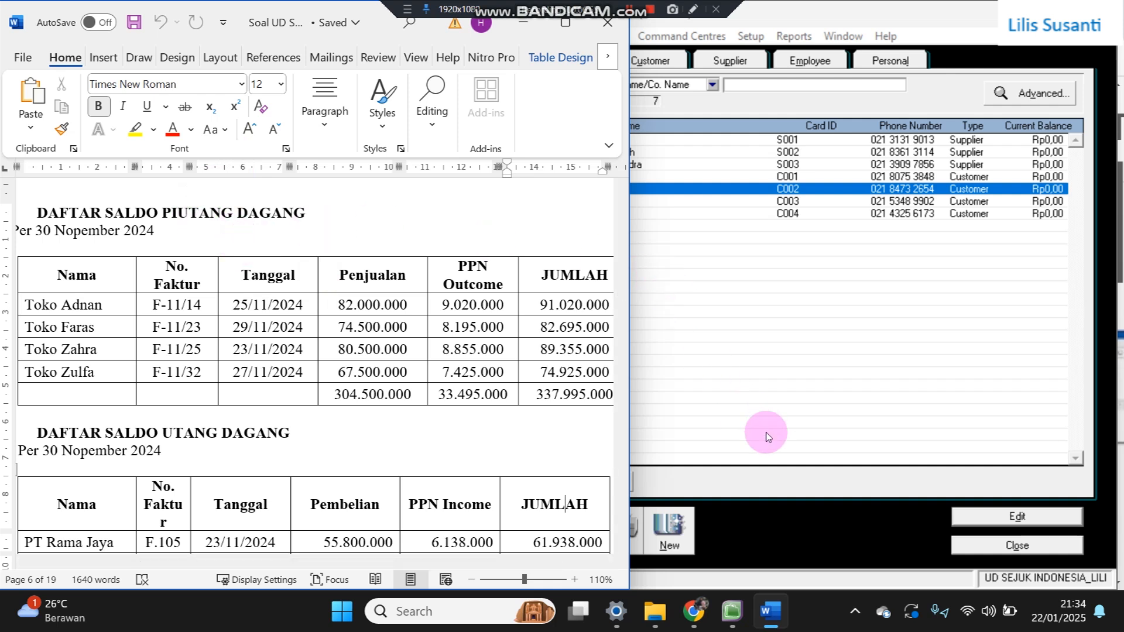
- Open Setup > Balances > Customer Balances in MYOB, listing customers C001–C004
left_click(813, 513)
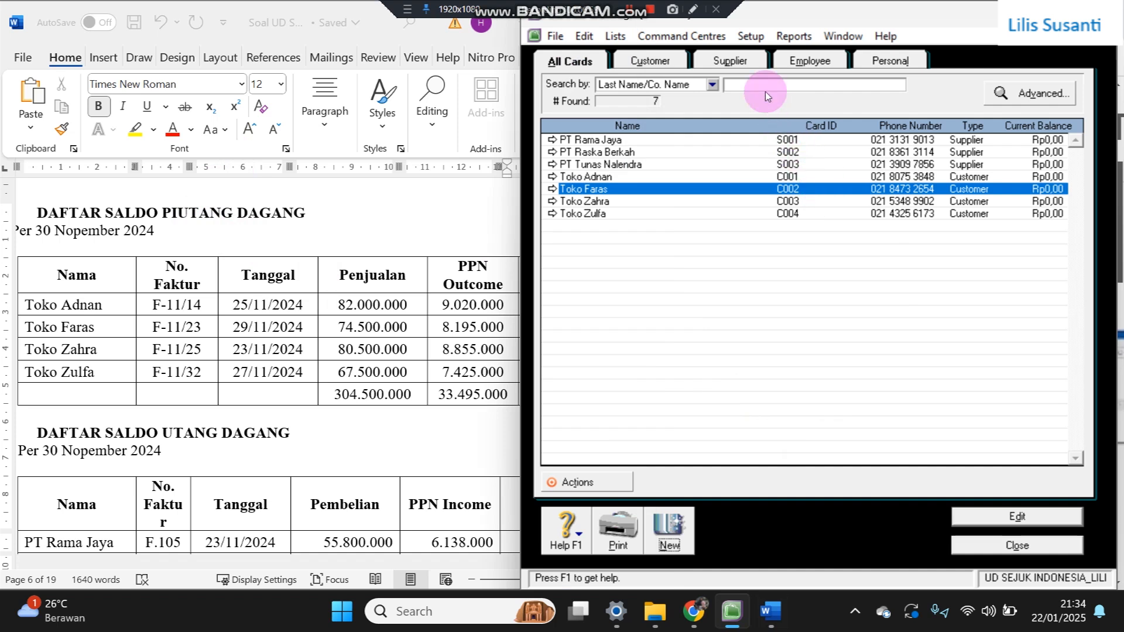
left_click(752, 36)
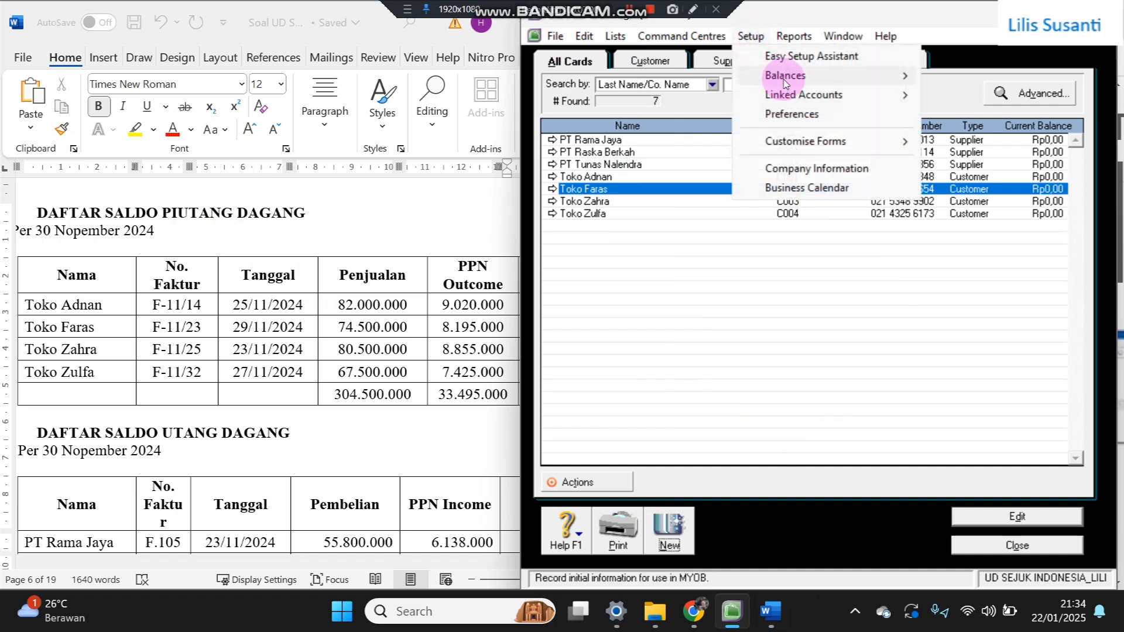
mouse_move(785, 75)
left_click(684, 115)
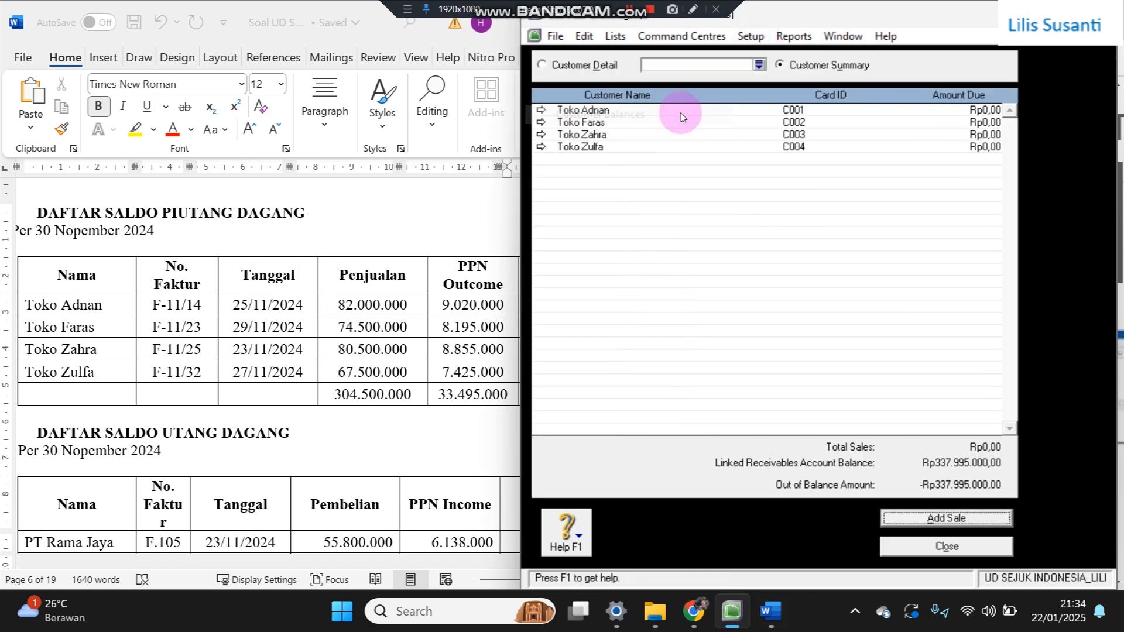
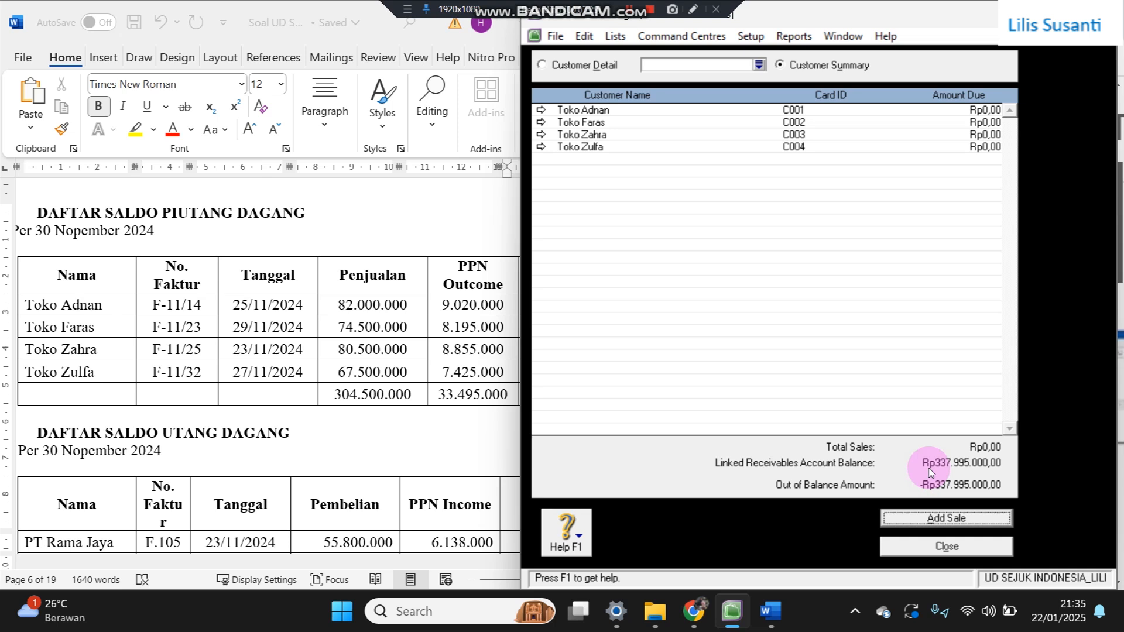
- Start a historical sale for Toko Adnan with invoice F-11/14 dated 25/11/2024
left_click(911, 519)
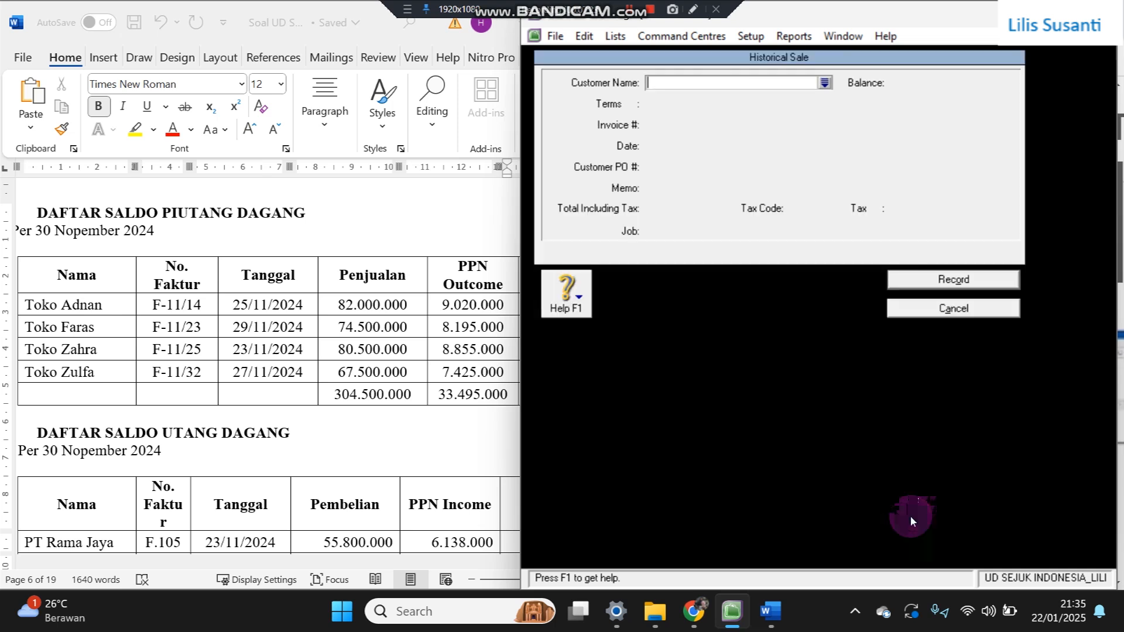
left_click(824, 83)
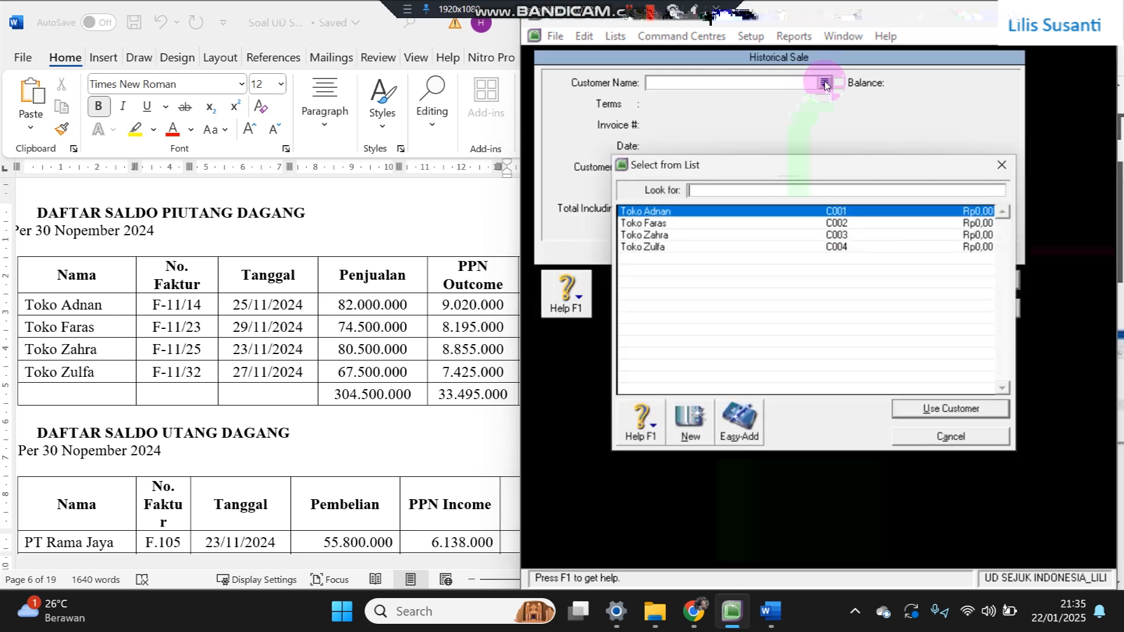
double_click(646, 215)
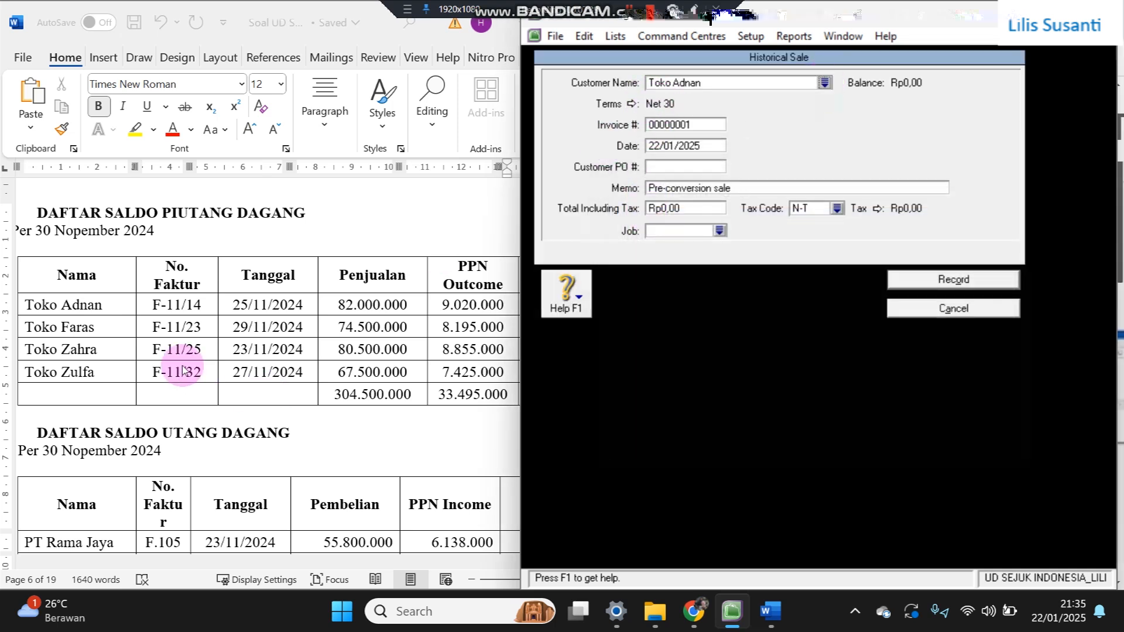
left_click(153, 310)
left_click_drag(153, 305, 200, 293)
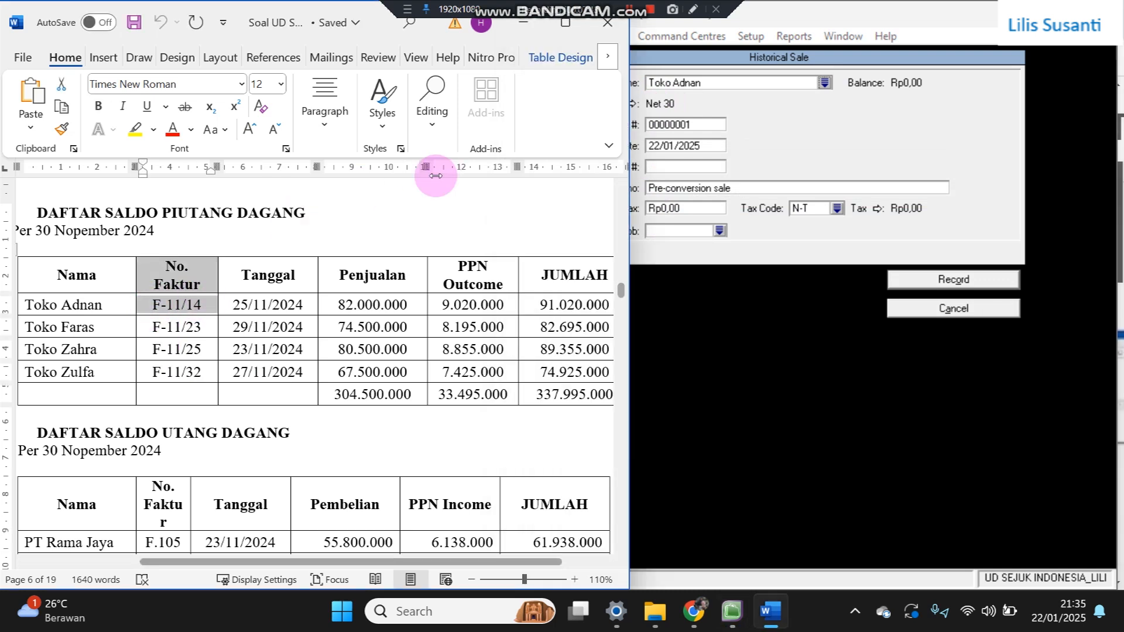
left_click(697, 129)
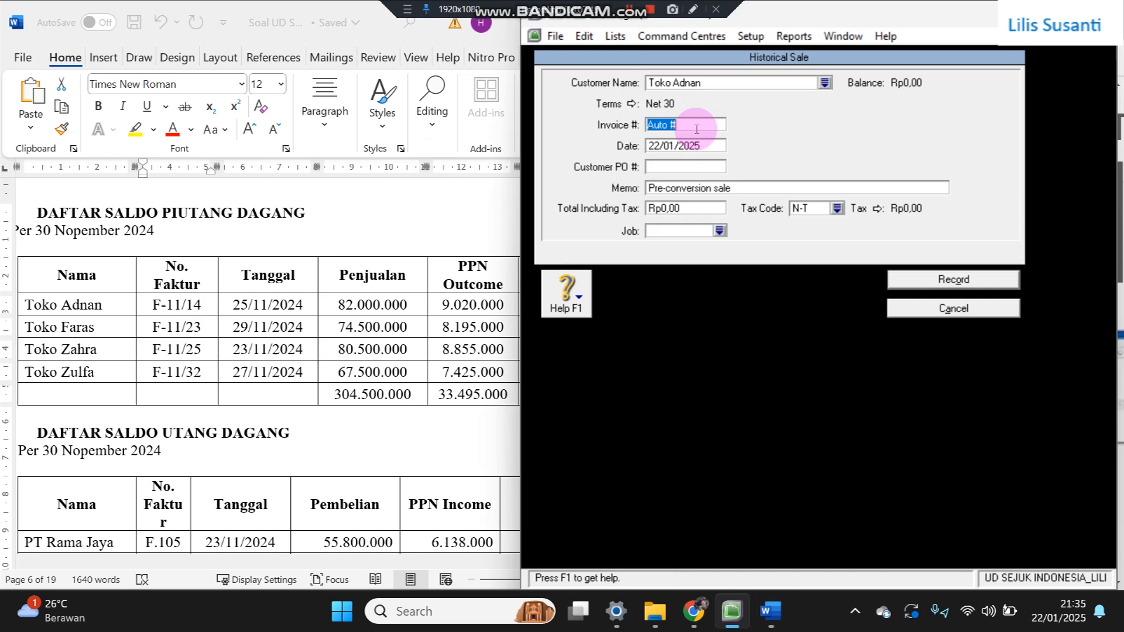
type("F-11/")
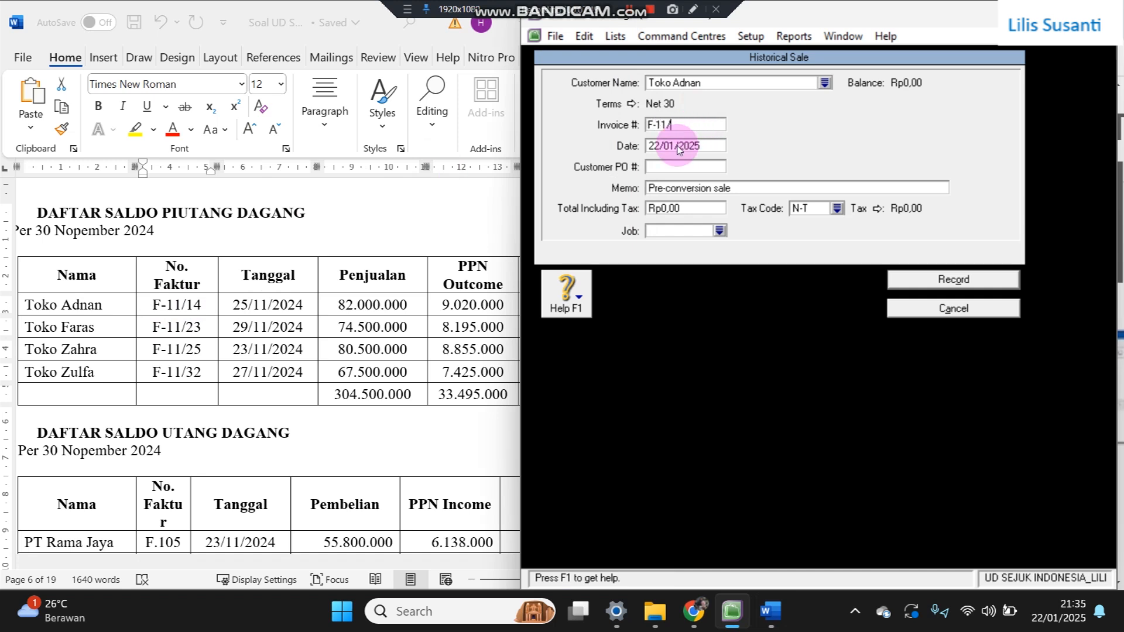
key("Tab")
type("25/11/2024")
key("Tab")
key("Tab")
key("Tab")
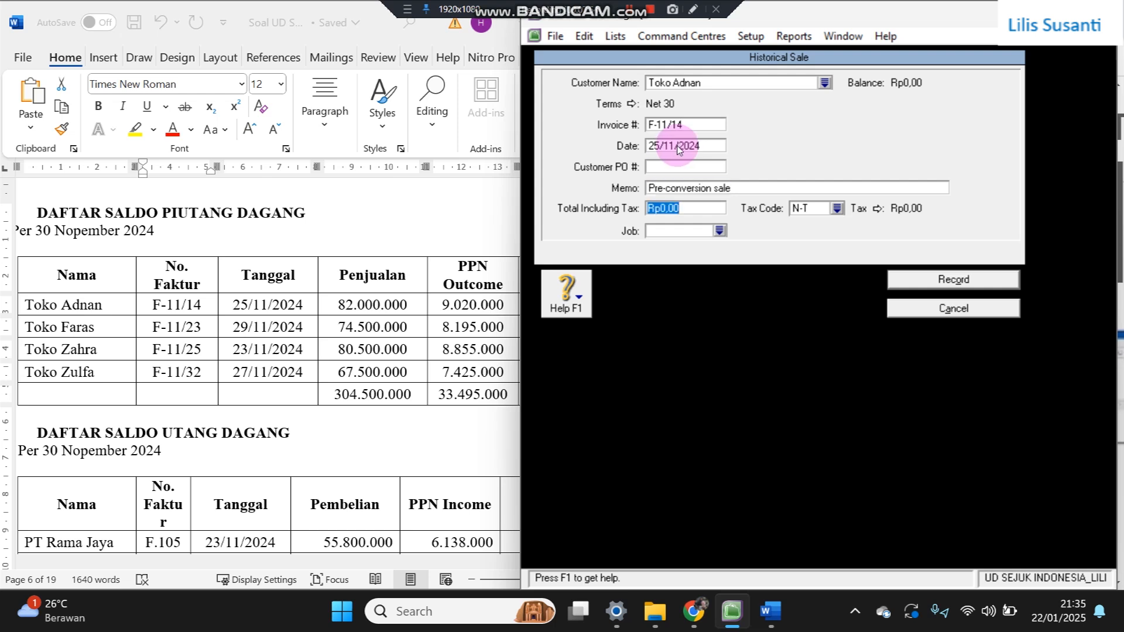
- Copy Toko Adnan's total 91.020.000 from the receivables table into the sale and choose tax code PPN
left_click(472, 305)
left_click_drag(538, 305, 607, 308)
key("ctrl+c")
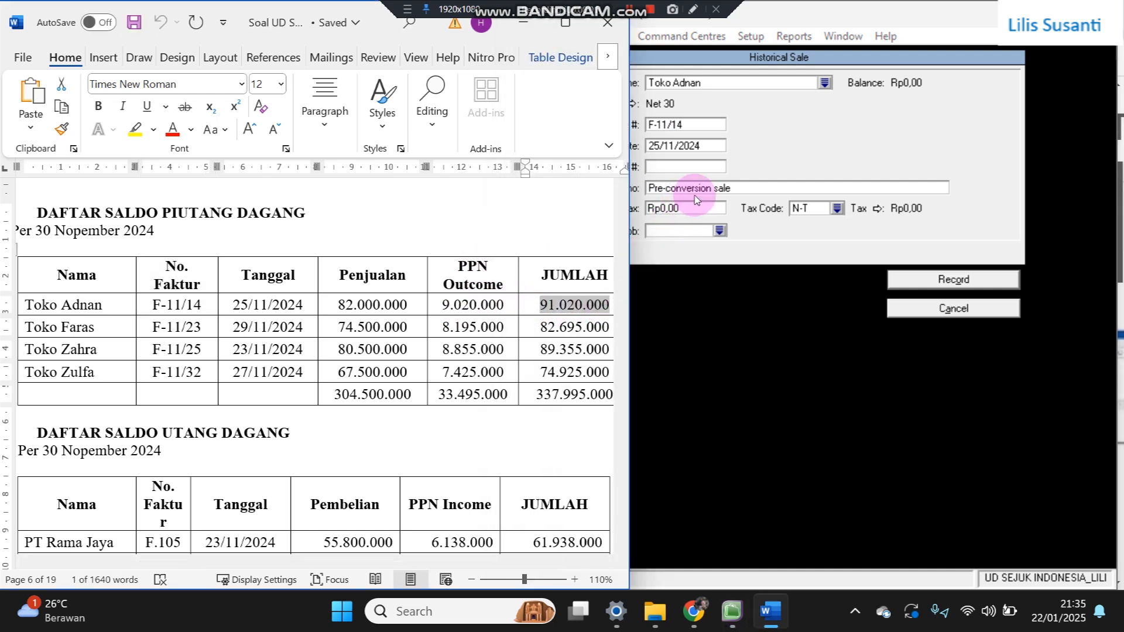
left_click(703, 210)
left_click_drag(703, 210, 617, 209)
key("ctrl+v")
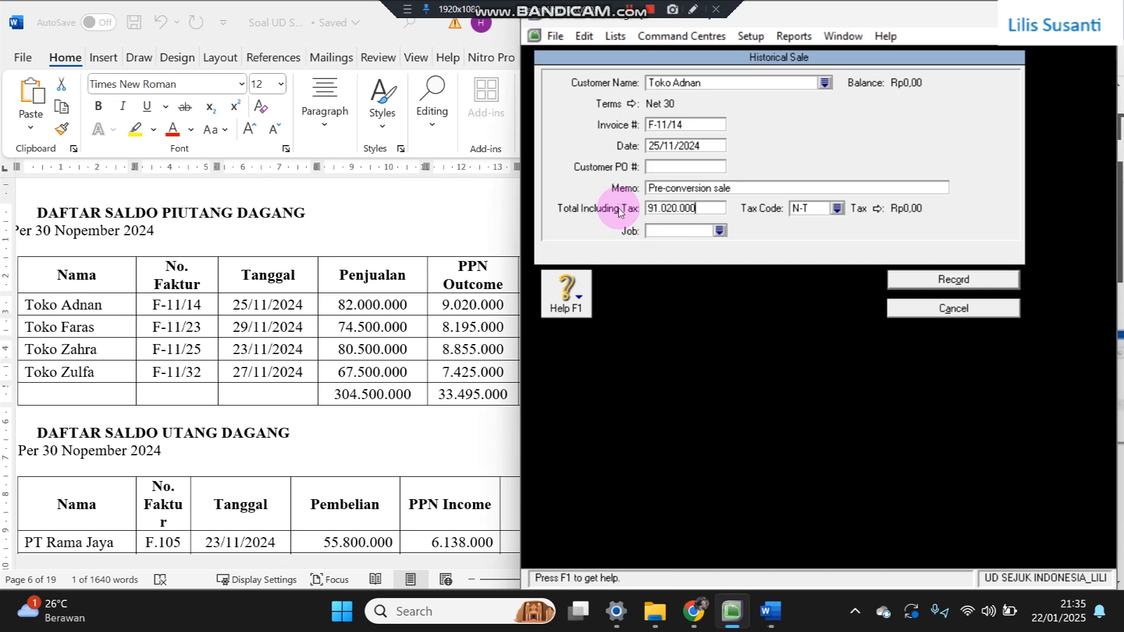
left_click(838, 209)
double_click(731, 222)
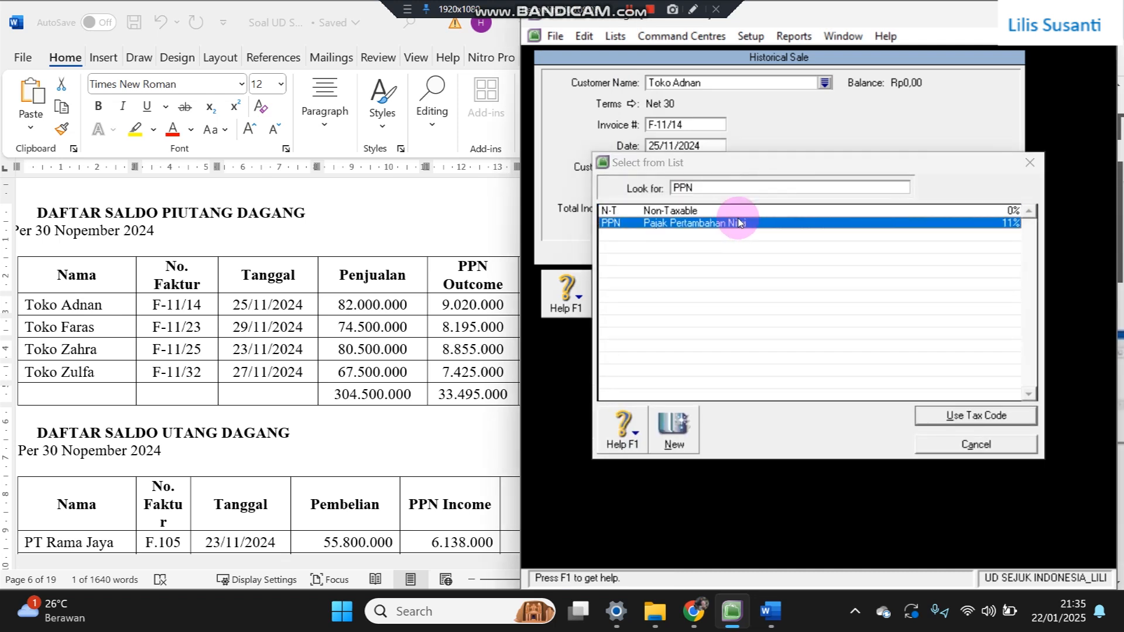
- Record Toko Adnan's sale and start Toko Faras's sale with invoice F-11/23
left_click(908, 285)
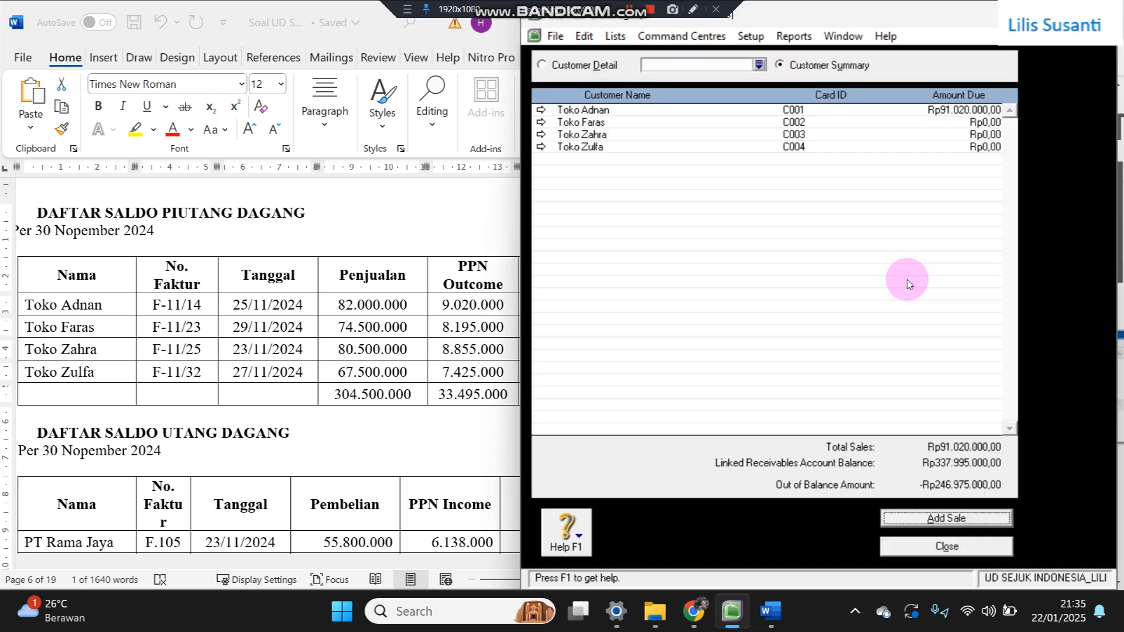
left_click(917, 519)
type("Toko")
key("BackSpace")
type("Faras")
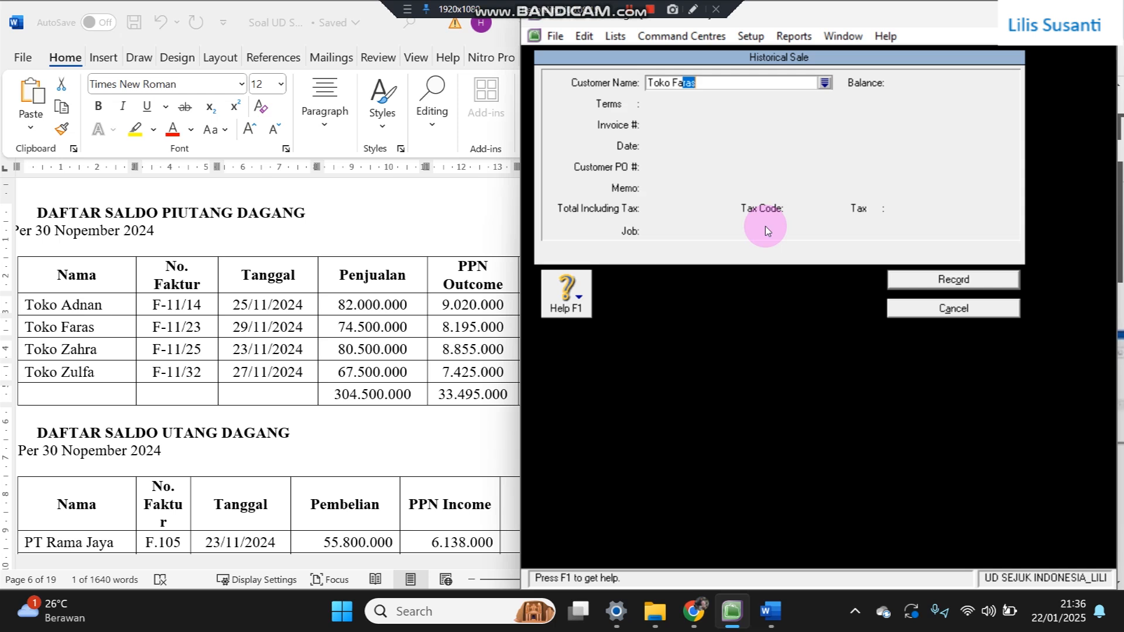
key("Tab")
left_click(680, 124)
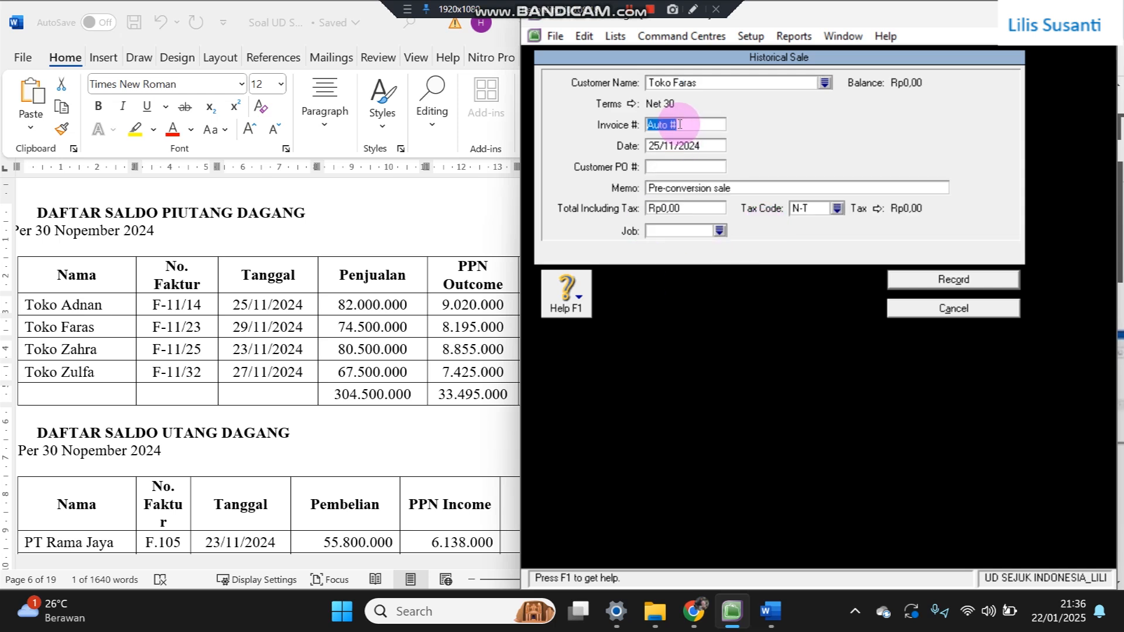
type("F-11/23")
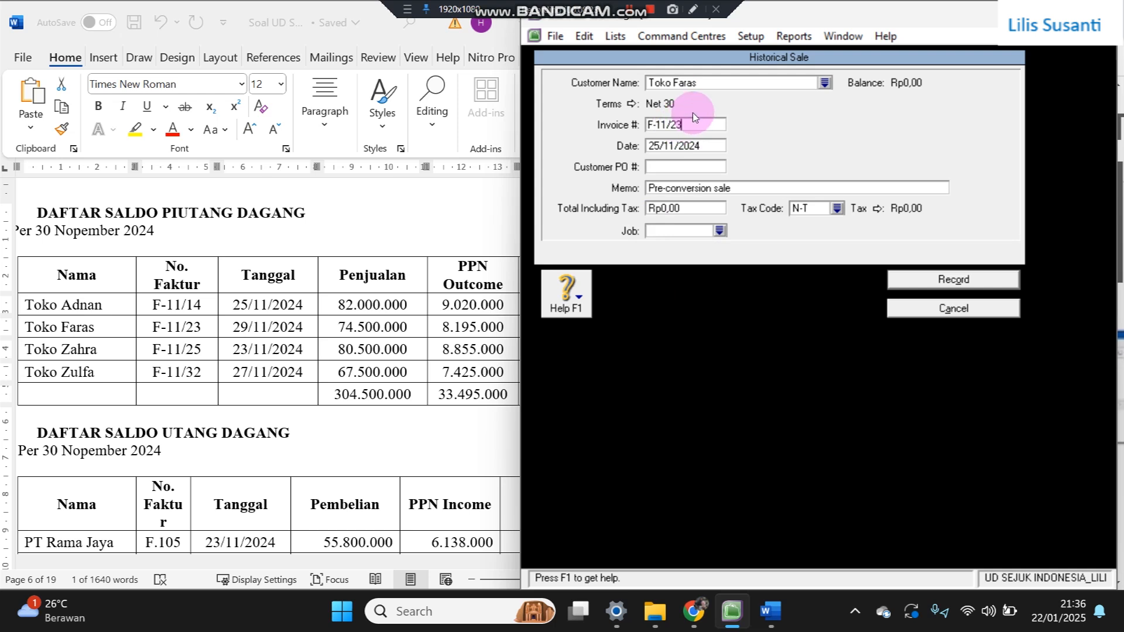
key("Tab")
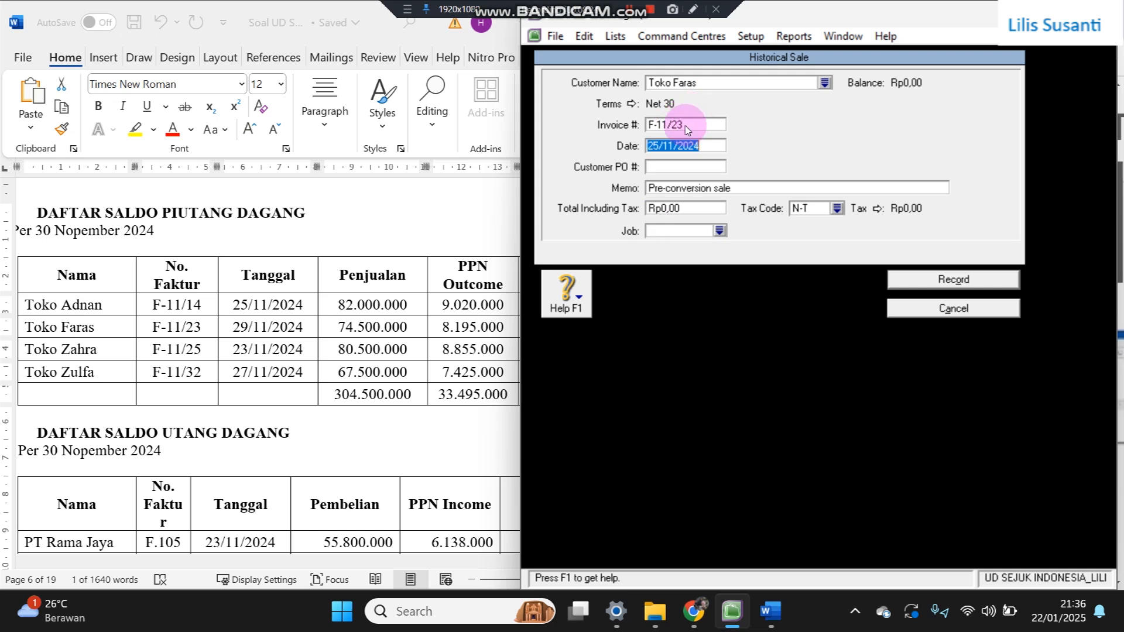
- Date Toko Faras's sale 29/11/2024, paste total 82.695.000 with tax code PPN, and record it
left_click(657, 146)
key("BackSpace")
type("9")
key("Tab")
key("Tab")
key("Tab")
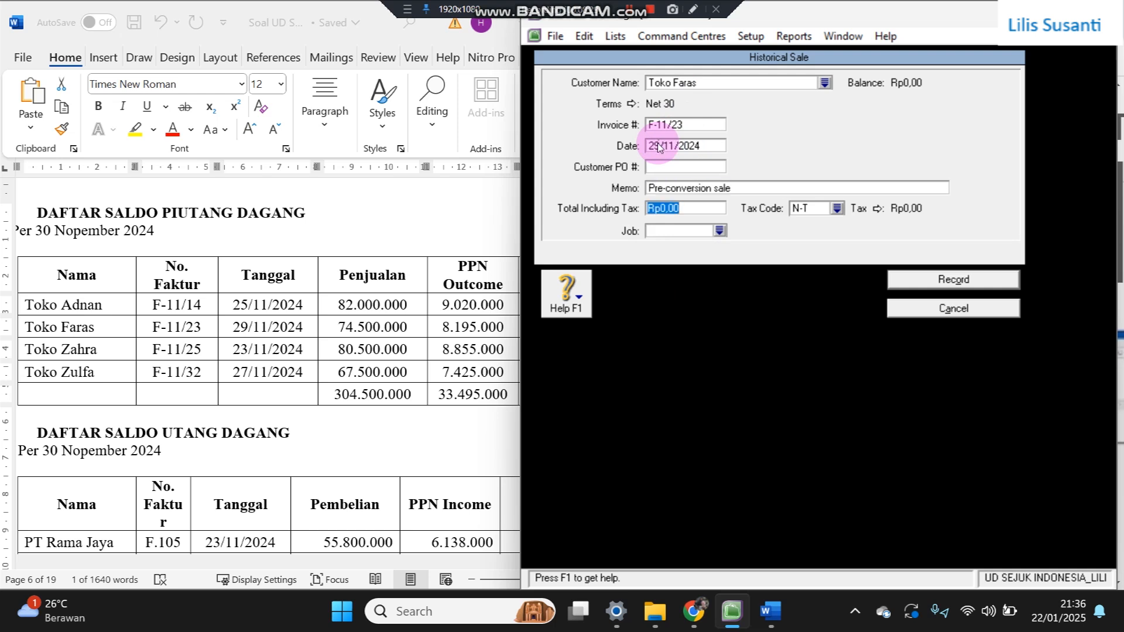
left_click(495, 330)
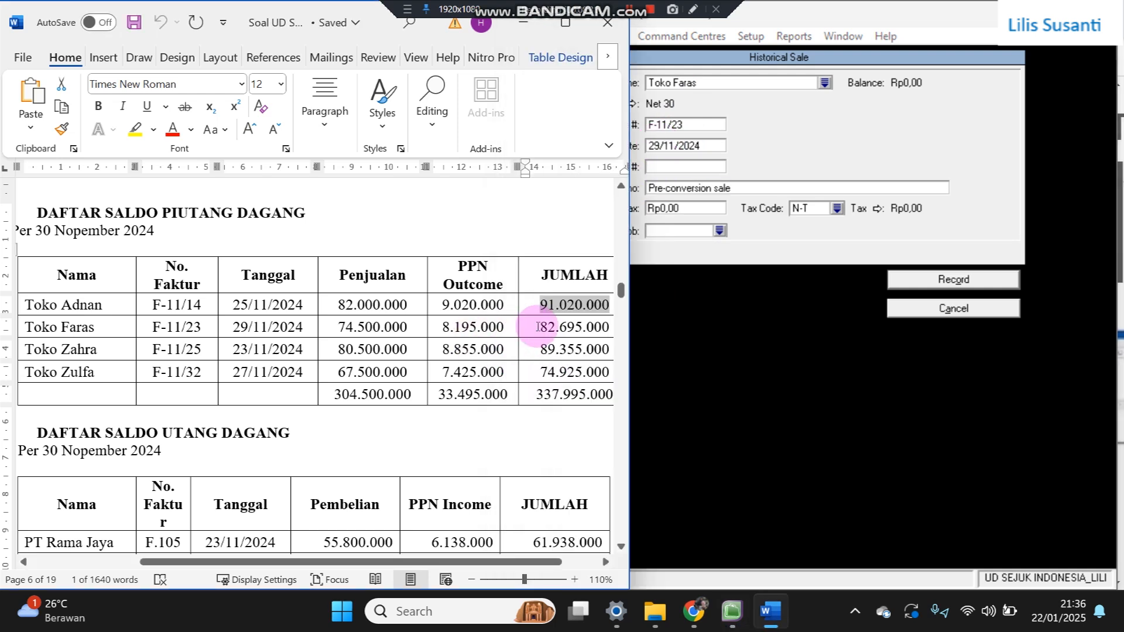
left_click_drag(540, 326, 609, 328)
key("ctrl+c")
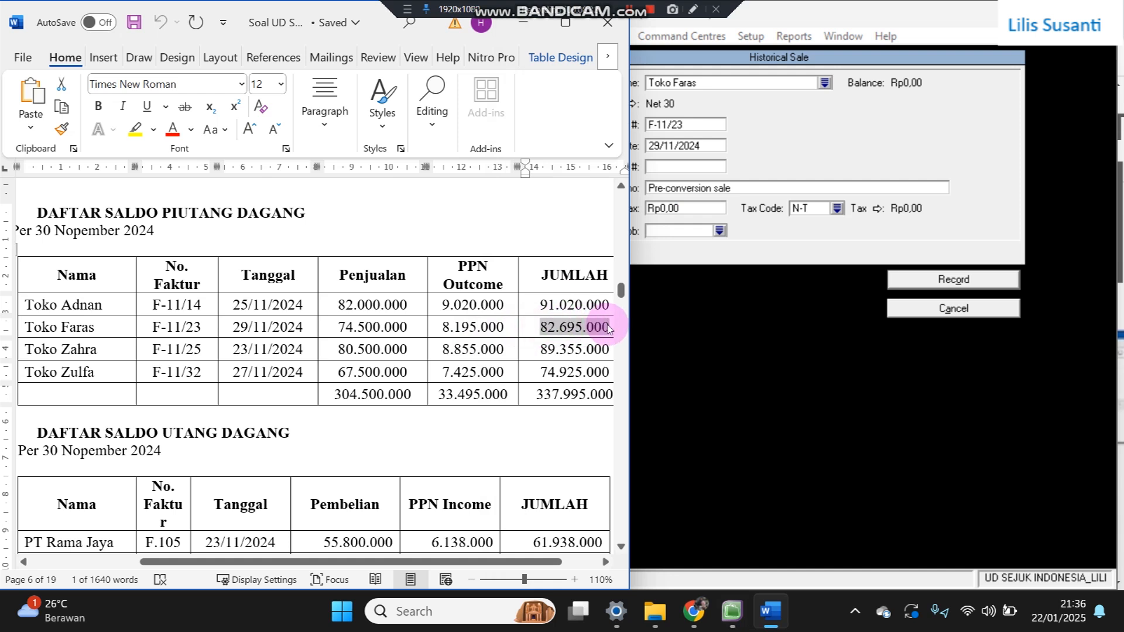
left_click(650, 209)
key("ctrl+v")
key("Tab")
type("P")
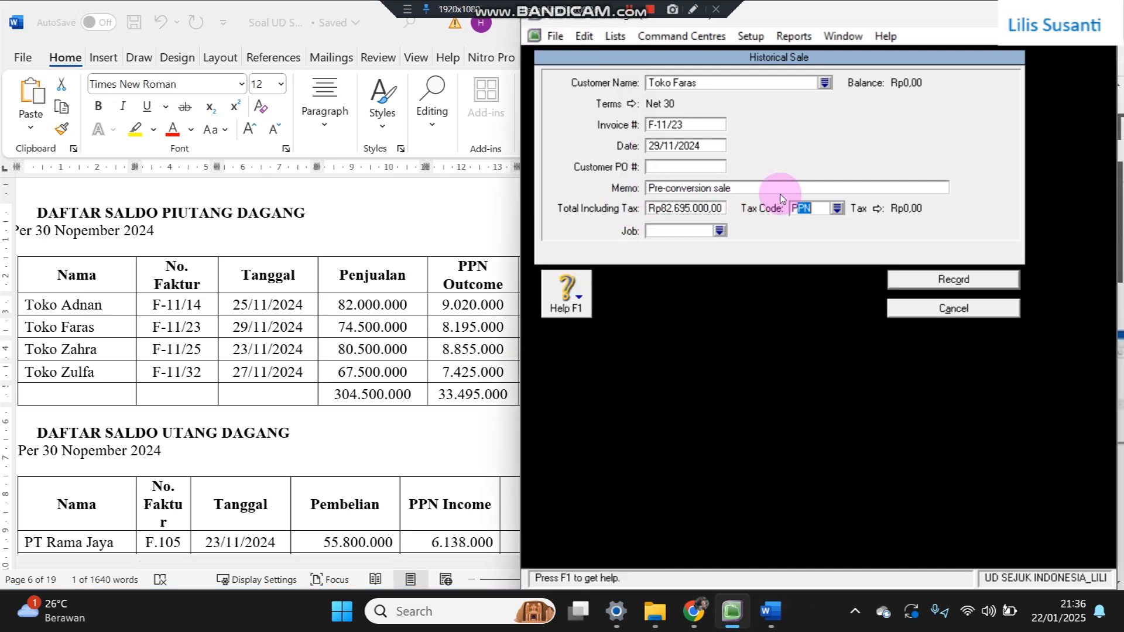
left_click(931, 281)
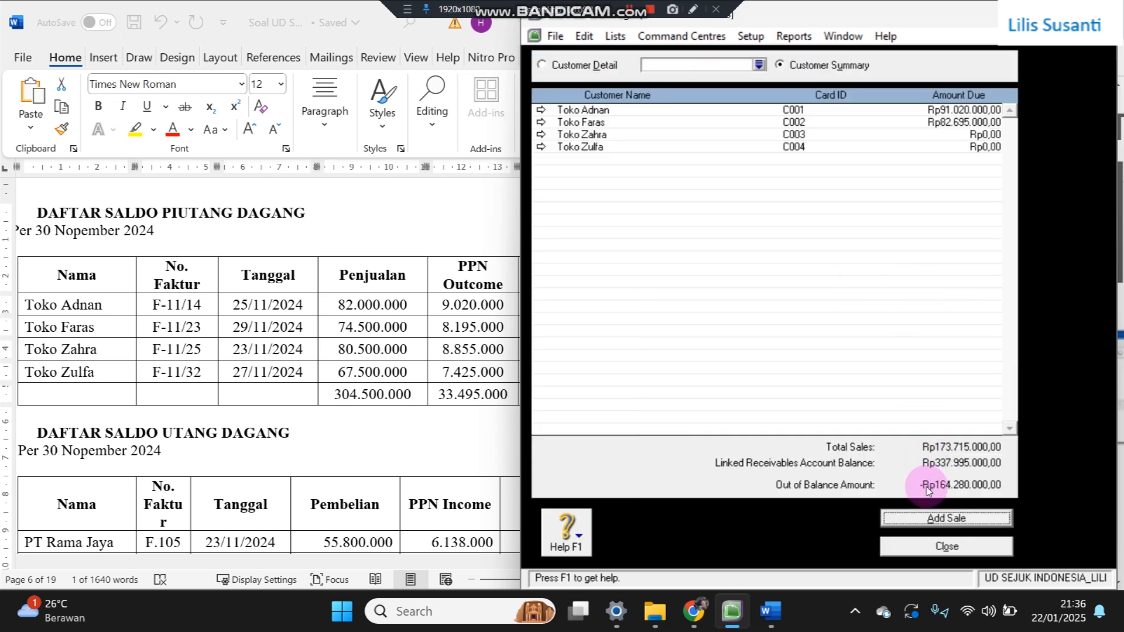
left_click(919, 516)
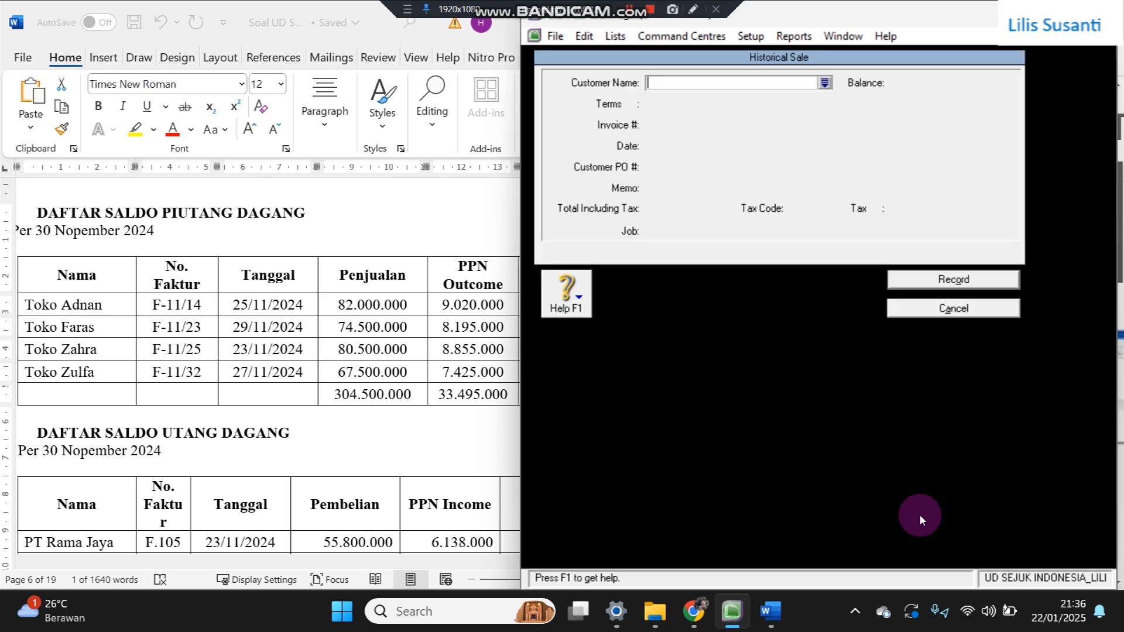
- Enter customer Toko Zahra with invoice F-11/25 dated 23/11/2024
type("Toko Zahra")
key("Tab")
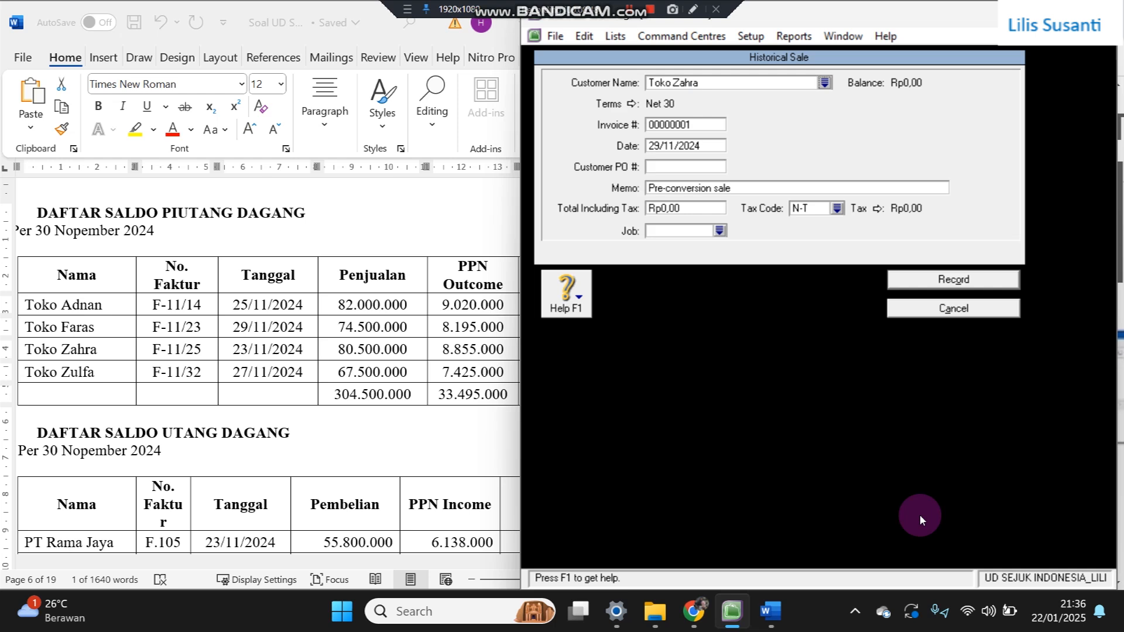
left_click(691, 123)
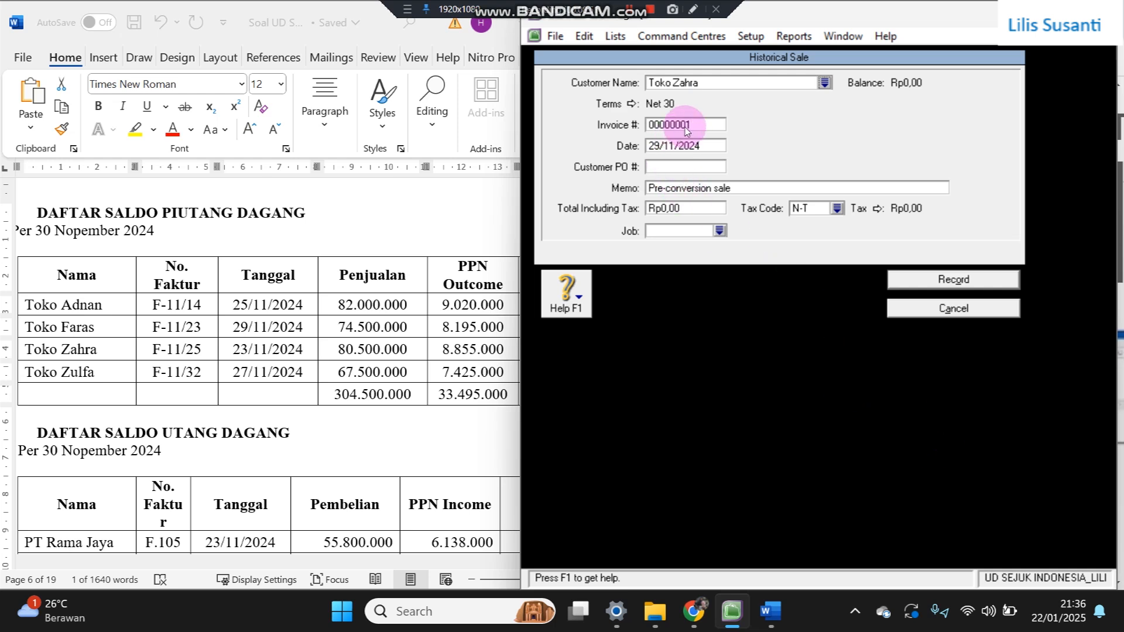
type("F-12")
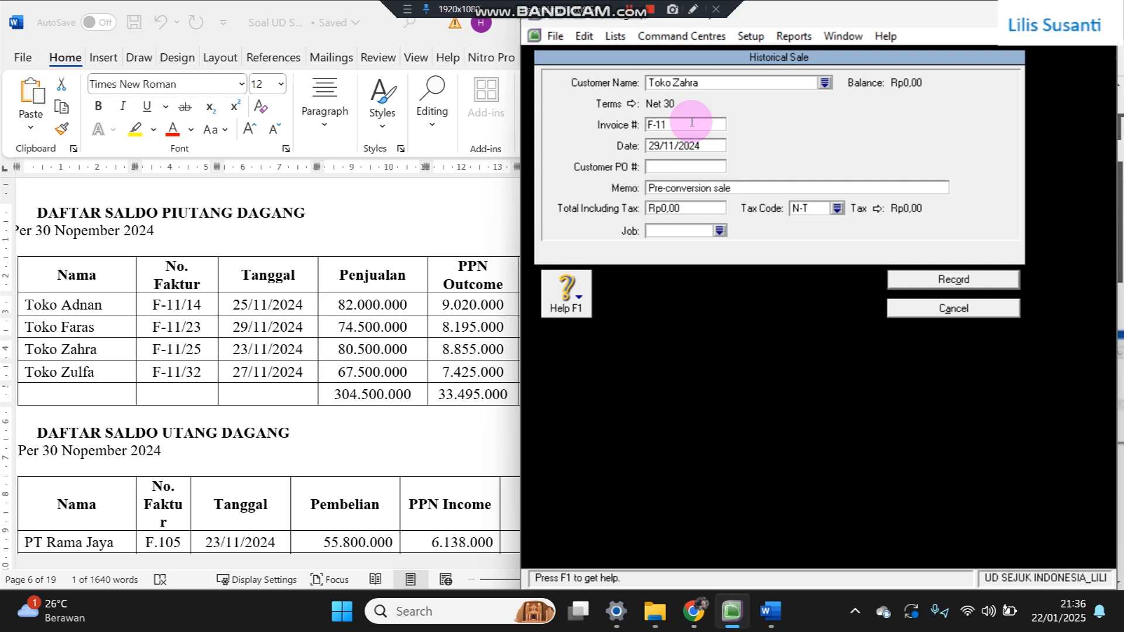
type("/25")
key("Tab")
key("Right")
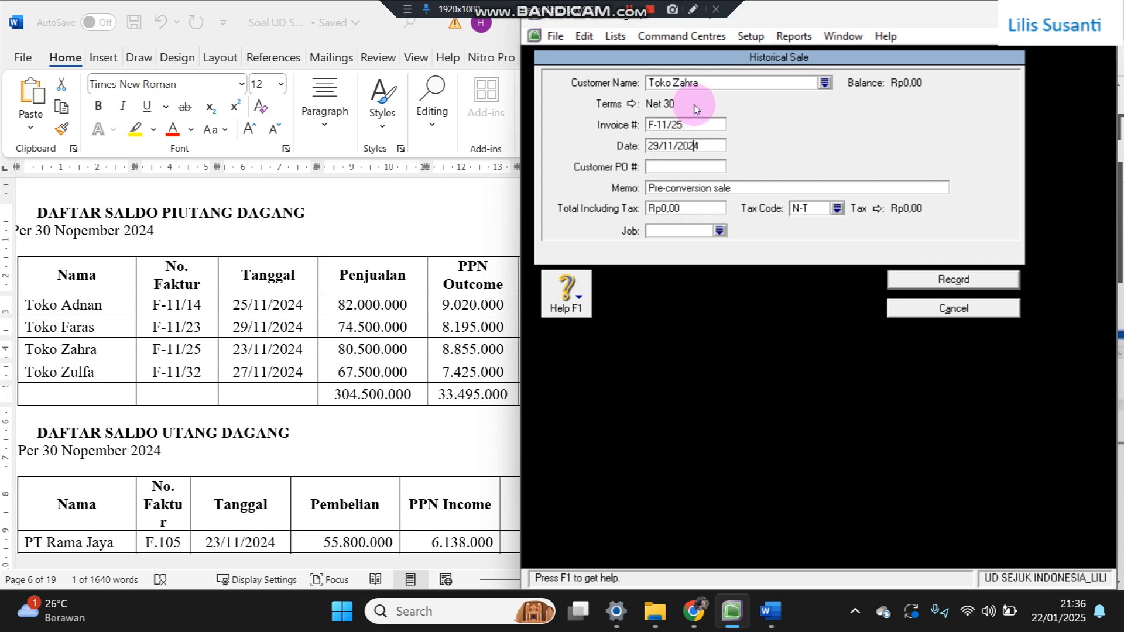
key("Left")
key("Left")
key("Left")
key("Left")
key("Left")
key("Left")
key("Left")
key("Left")
key("space")
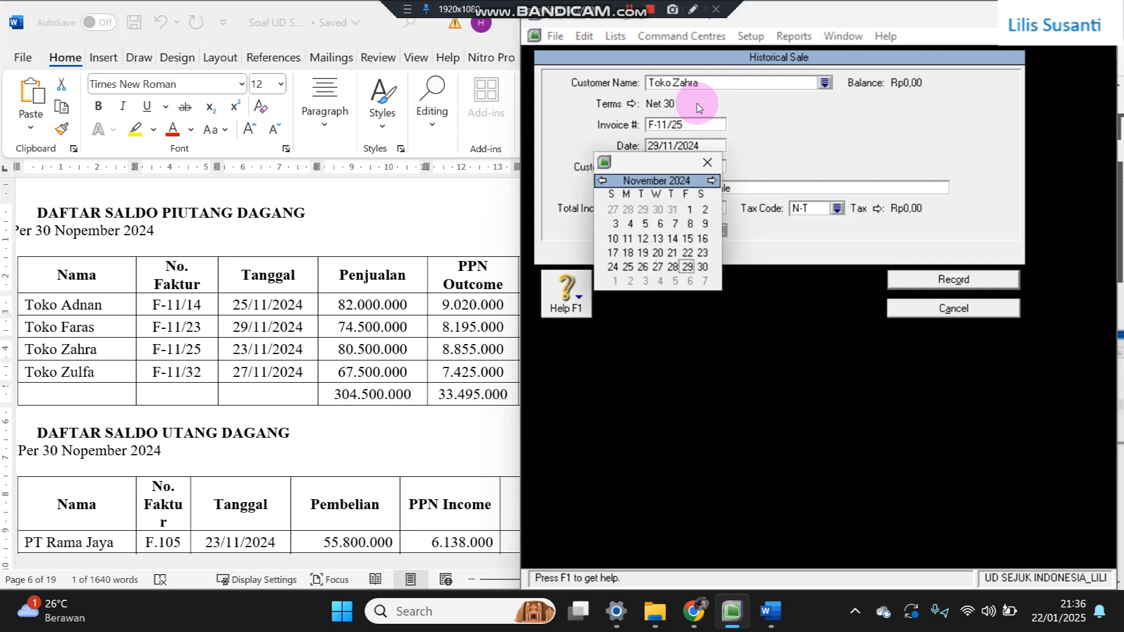
key("Escape")
key("BackSpace")
type("3")
key("Tab")
key("Tab")
key("Tab")
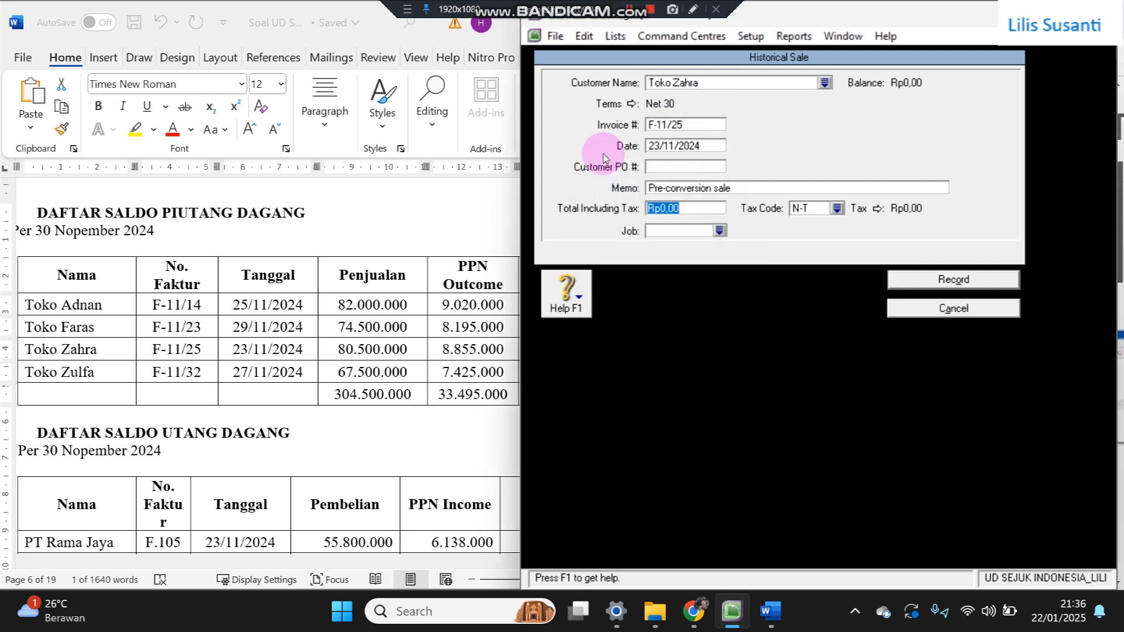
- Paste Toko Zahra's total 89.355.000, set tax code PPN, and record the sale
left_click(462, 351)
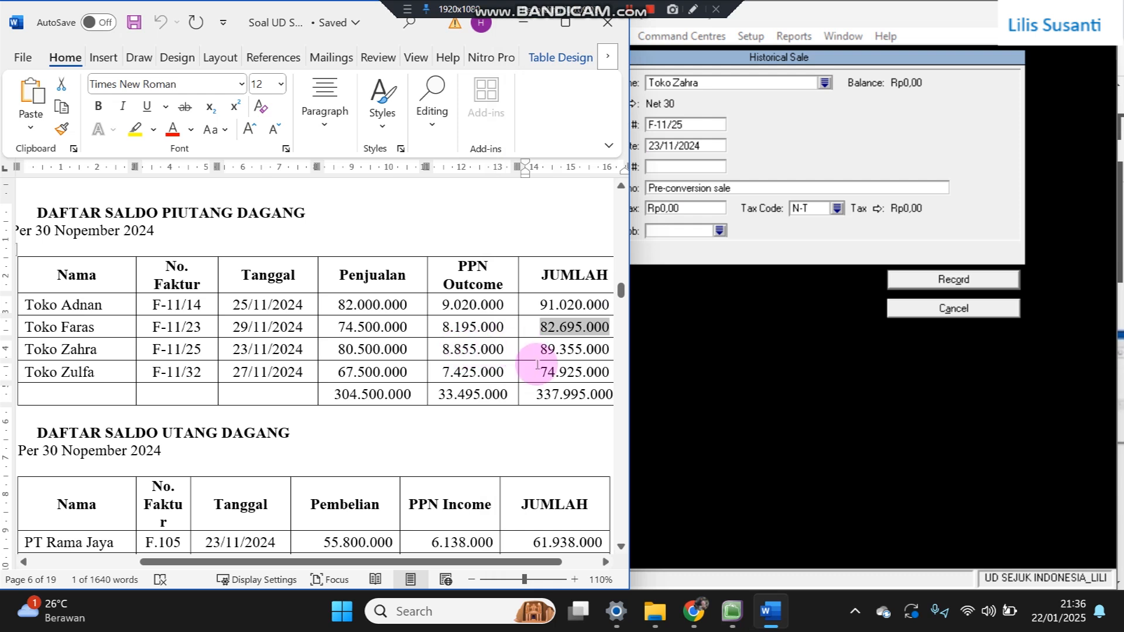
left_click_drag(545, 354, 606, 350)
key("ctrl+c")
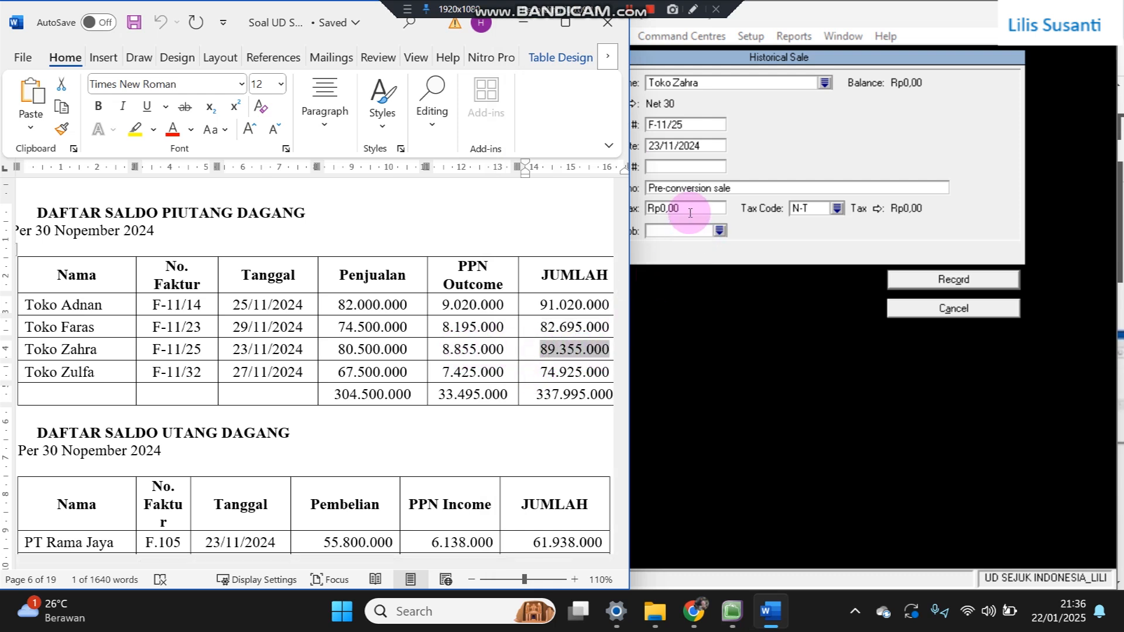
left_click(662, 208)
key("ctrl+v")
key("Tab")
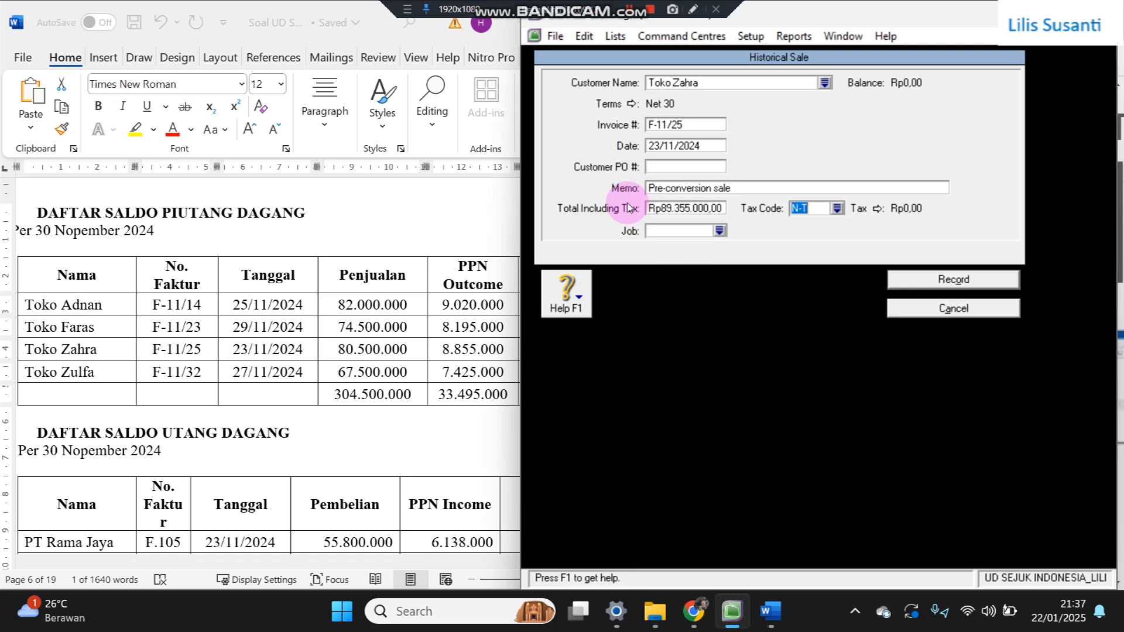
type("PPN")
left_click(918, 282)
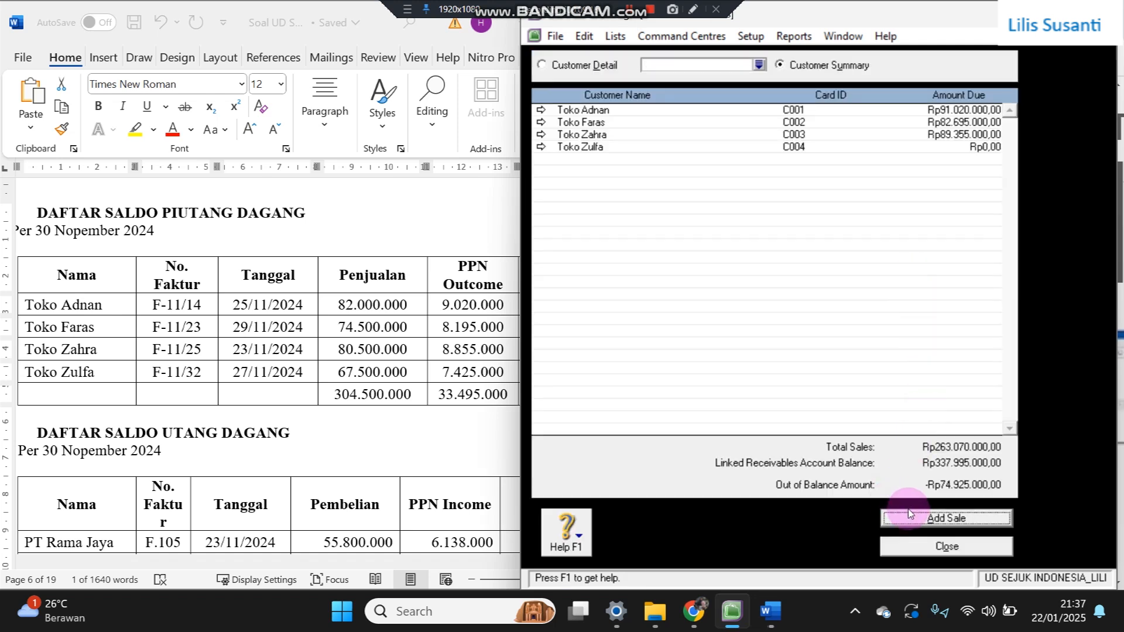
- Start a historical sale for Toko Zulfa with Net 30 credit terms
left_click(911, 516)
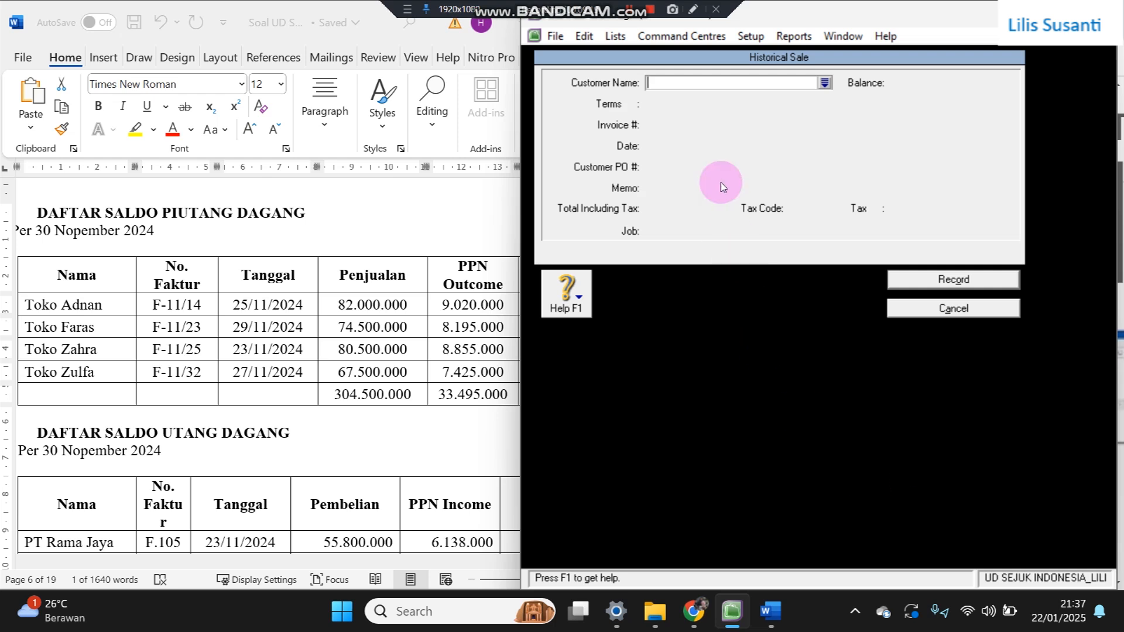
type("Toko Zulfa")
key("Tab")
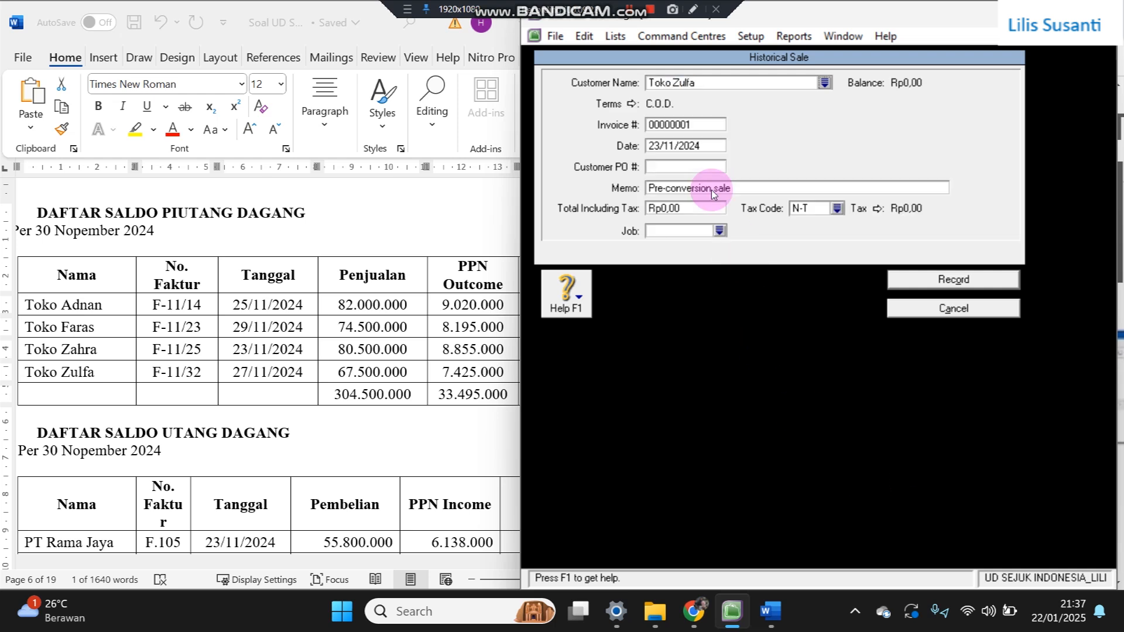
left_click(633, 104)
left_click(864, 195)
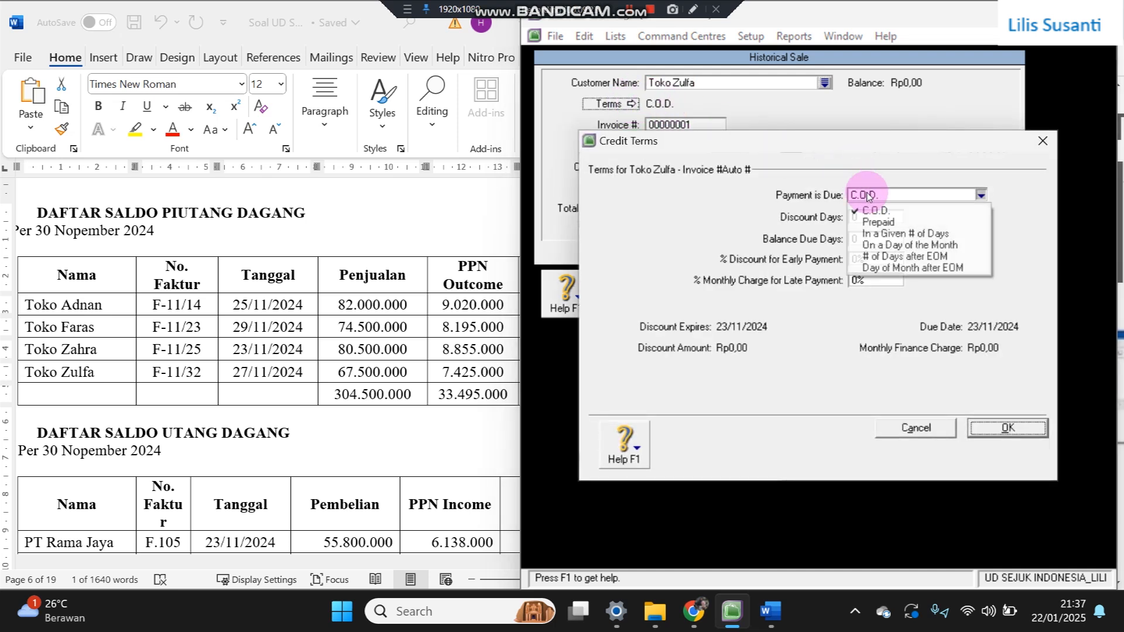
left_click(872, 235)
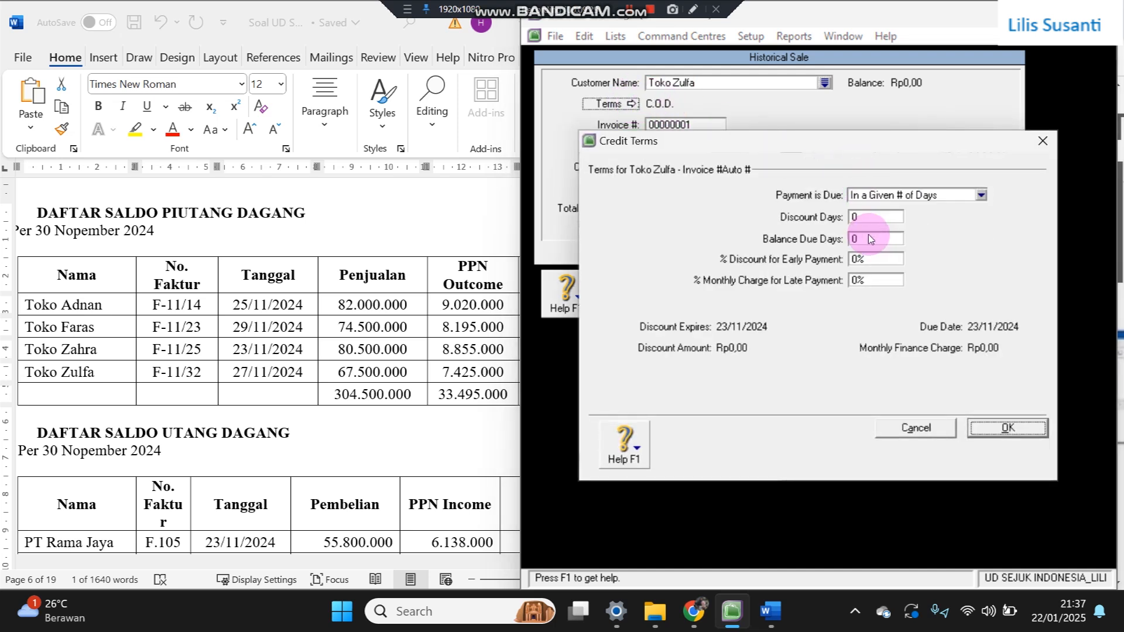
left_click(867, 239)
left_click(994, 433)
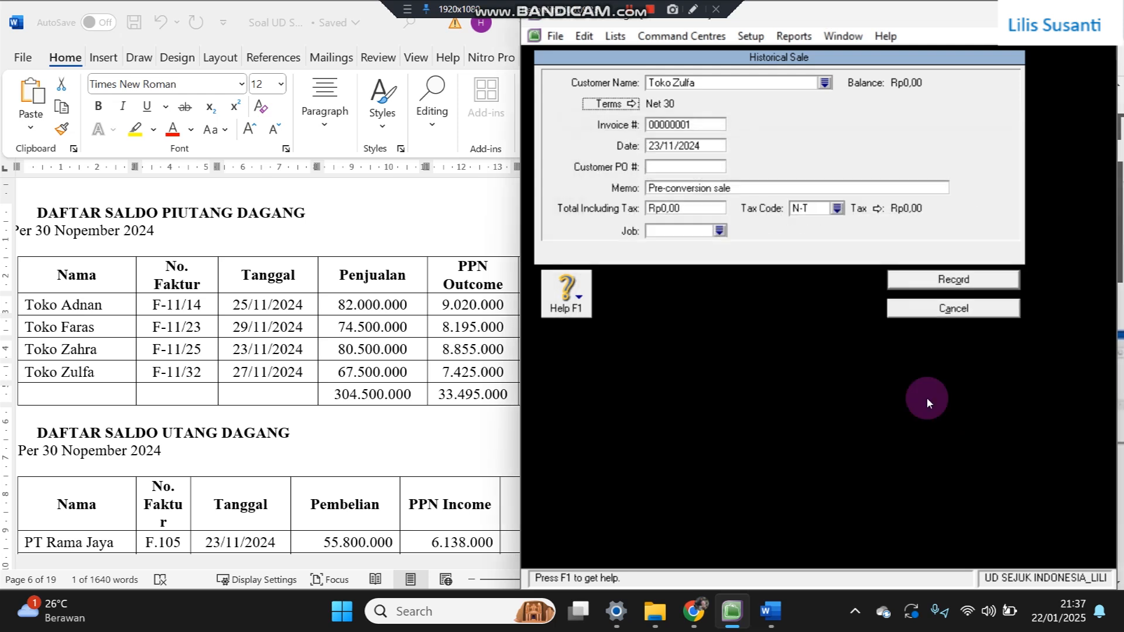
- Set the sale date to 27/11/2024 and the invoice number to F-11/32
double_click(655, 146)
type("23/11/2024")
key("Delete")
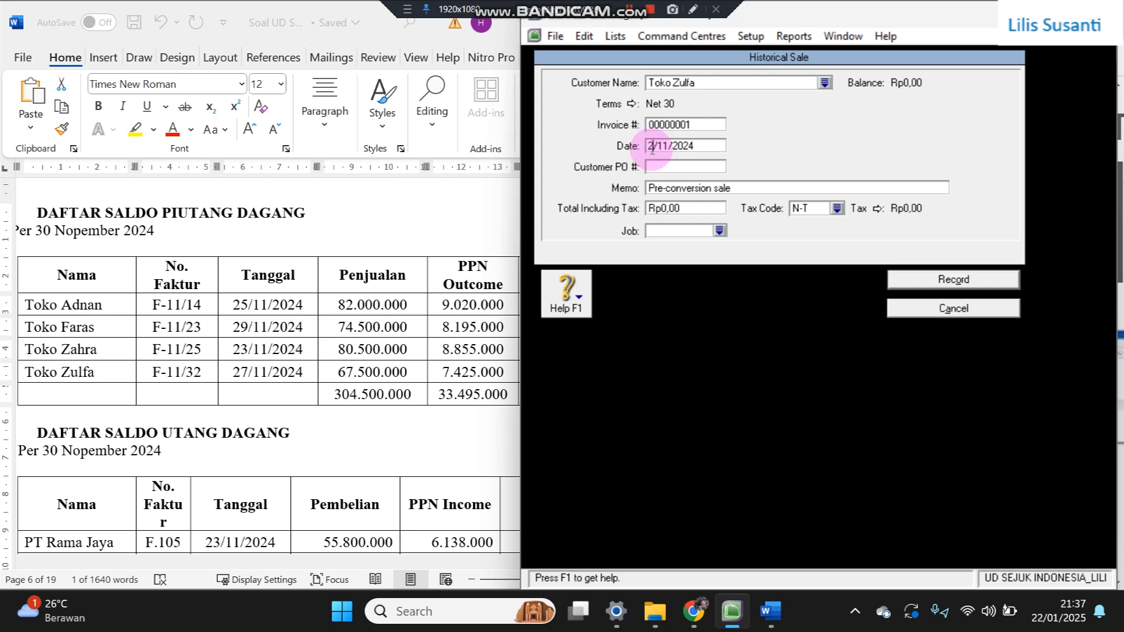
type("7")
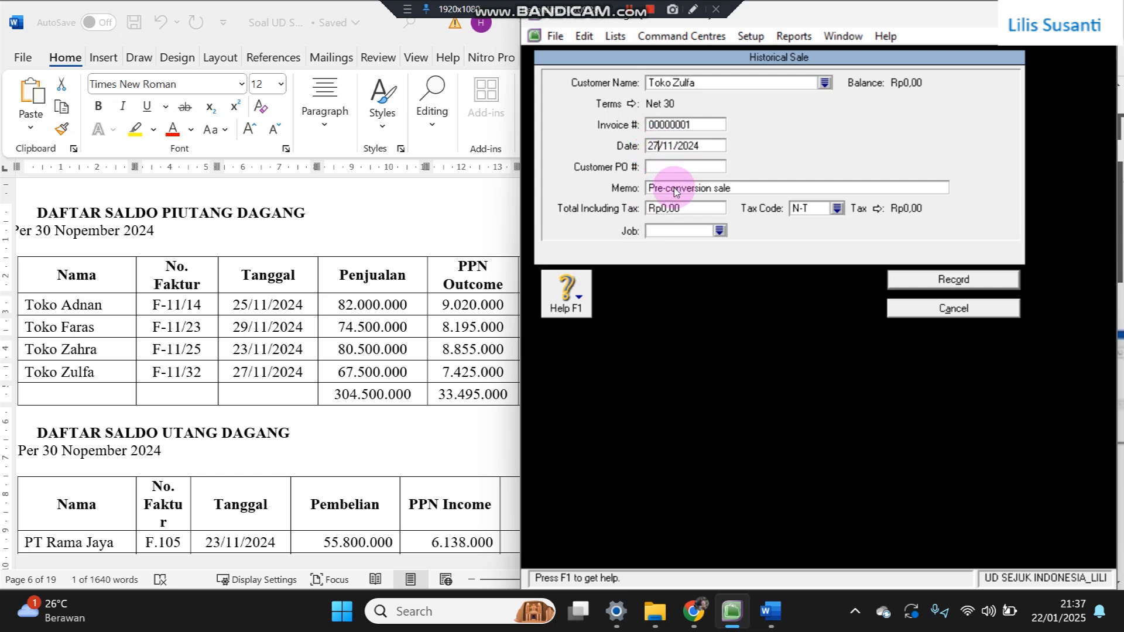
left_click(677, 126)
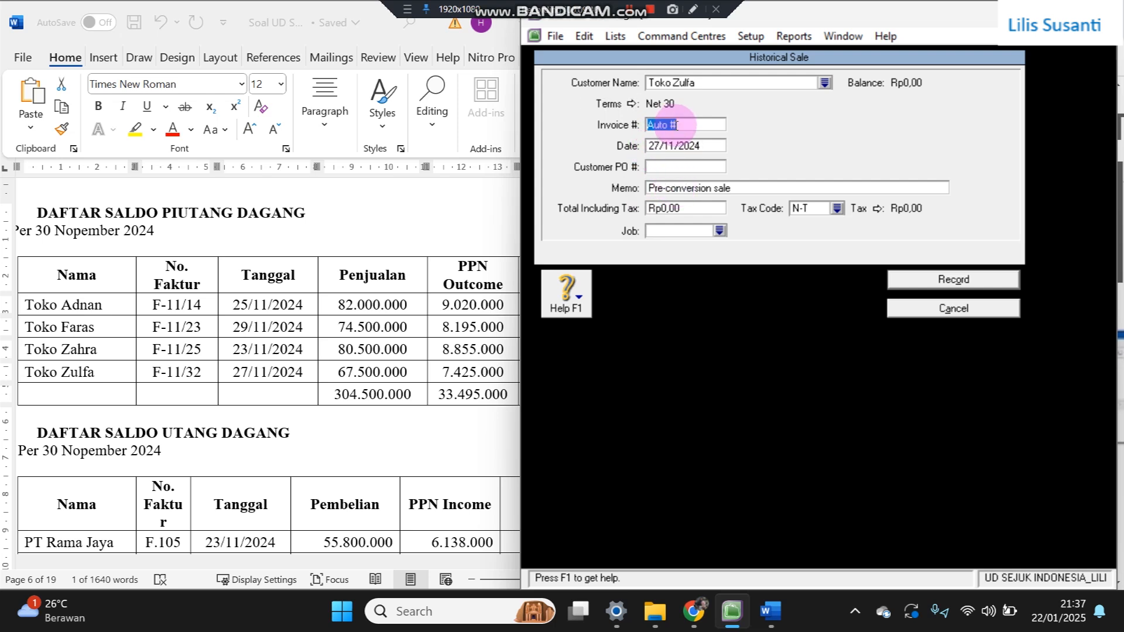
type("F-11/32")
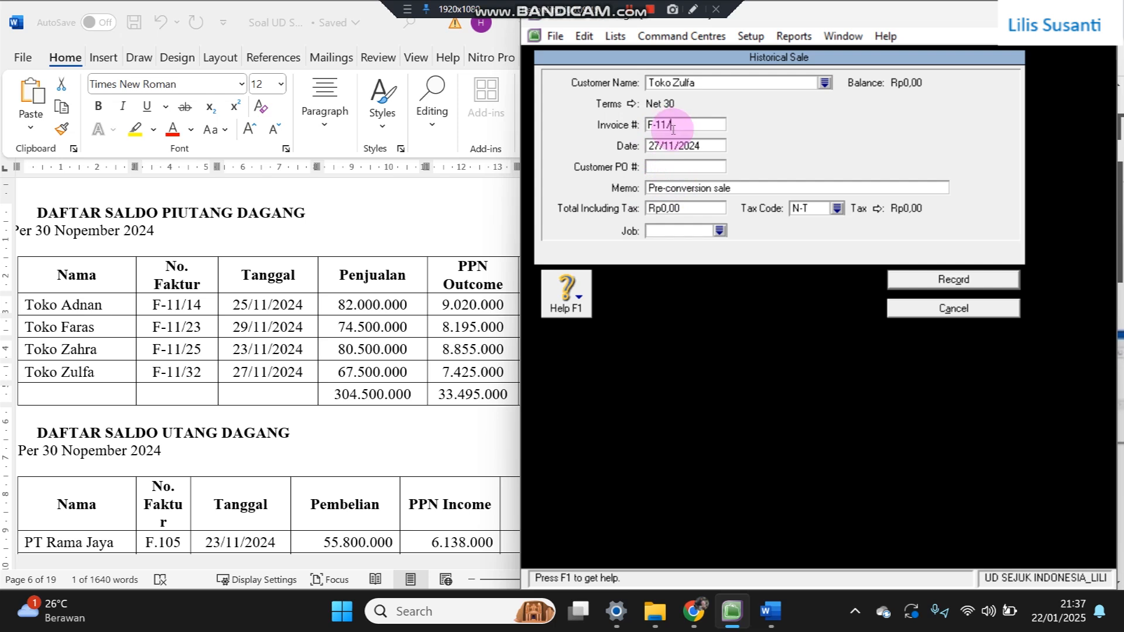
- Paste Toko Zulfa's total 74.925.000, set tax code PPN, and record the sale
left_click(701, 207)
left_click(440, 346)
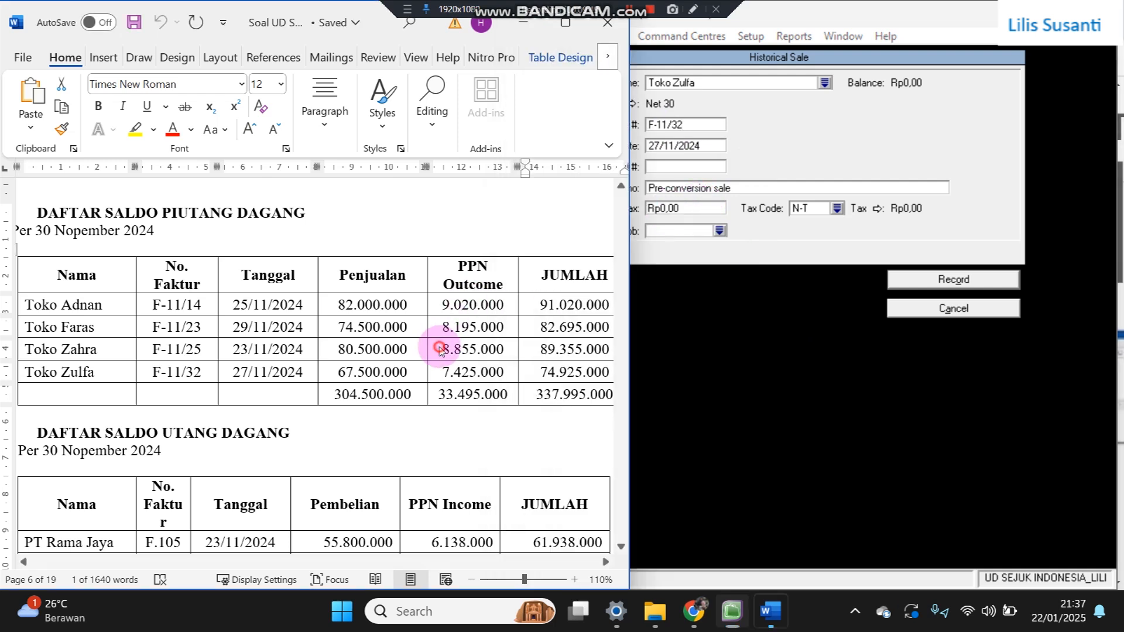
left_click_drag(540, 373, 610, 374)
key("ctrl+c")
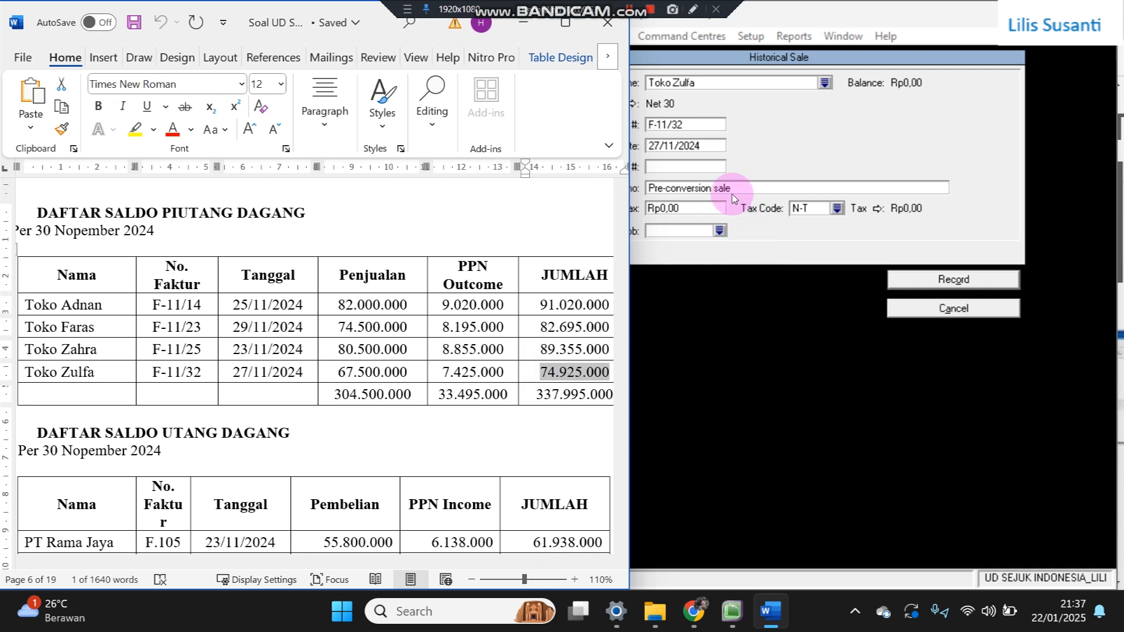
left_click(633, 202)
key("ctrl+v")
key("Tab")
type("P")
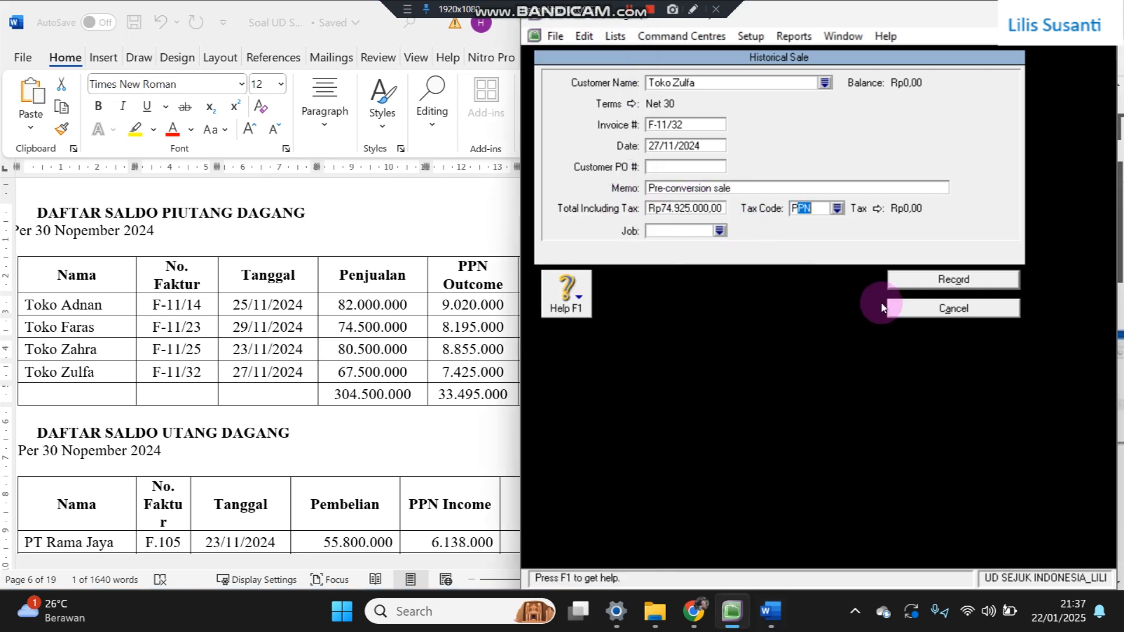
left_click(899, 281)
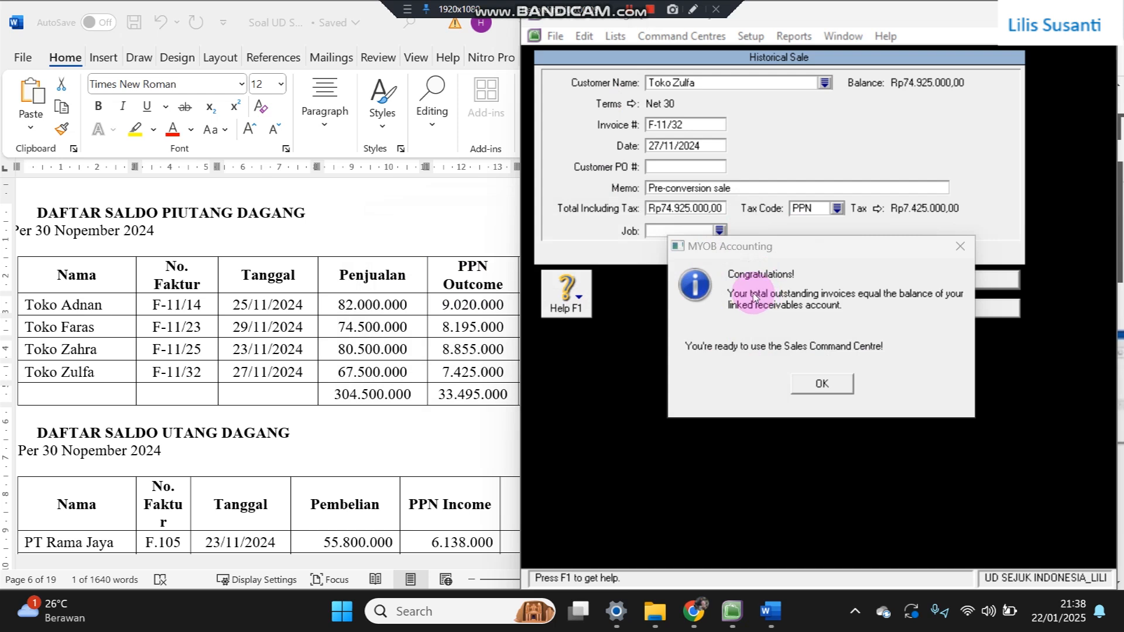
- Dismiss the congratulations message and close the Customer Balances window
left_click(832, 388)
left_click(823, 384)
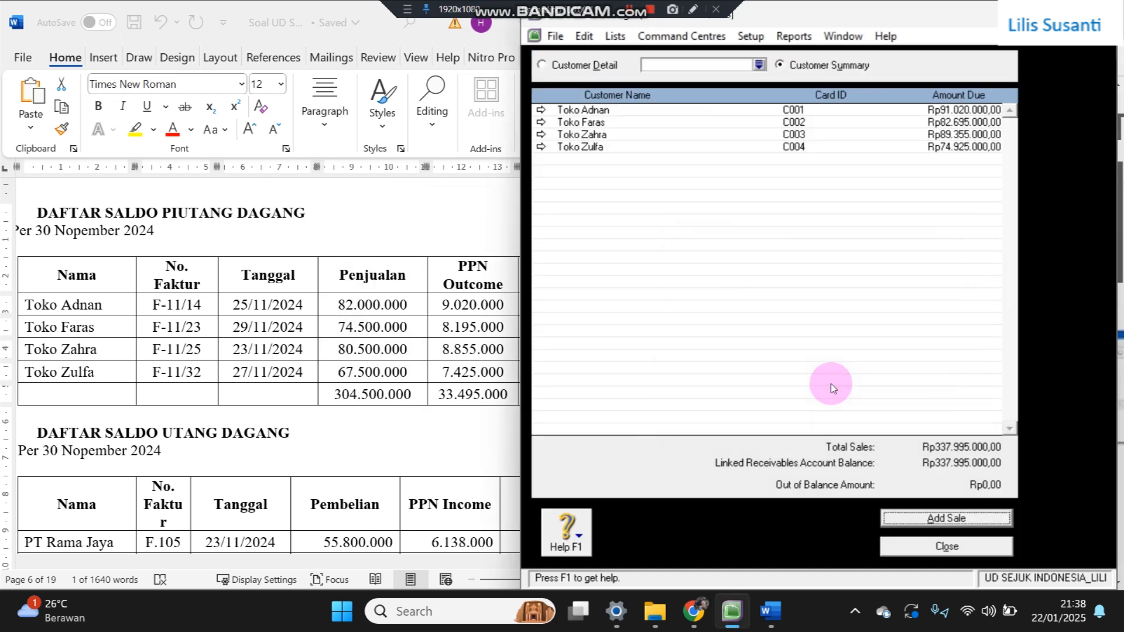
left_click(931, 546)
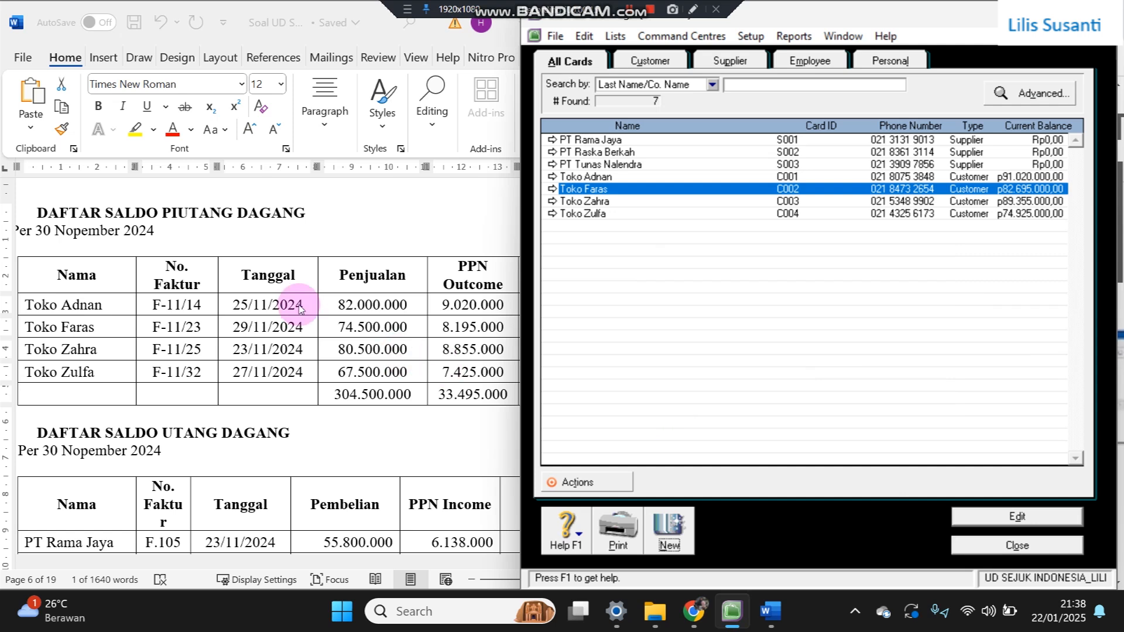
left_click(299, 306)
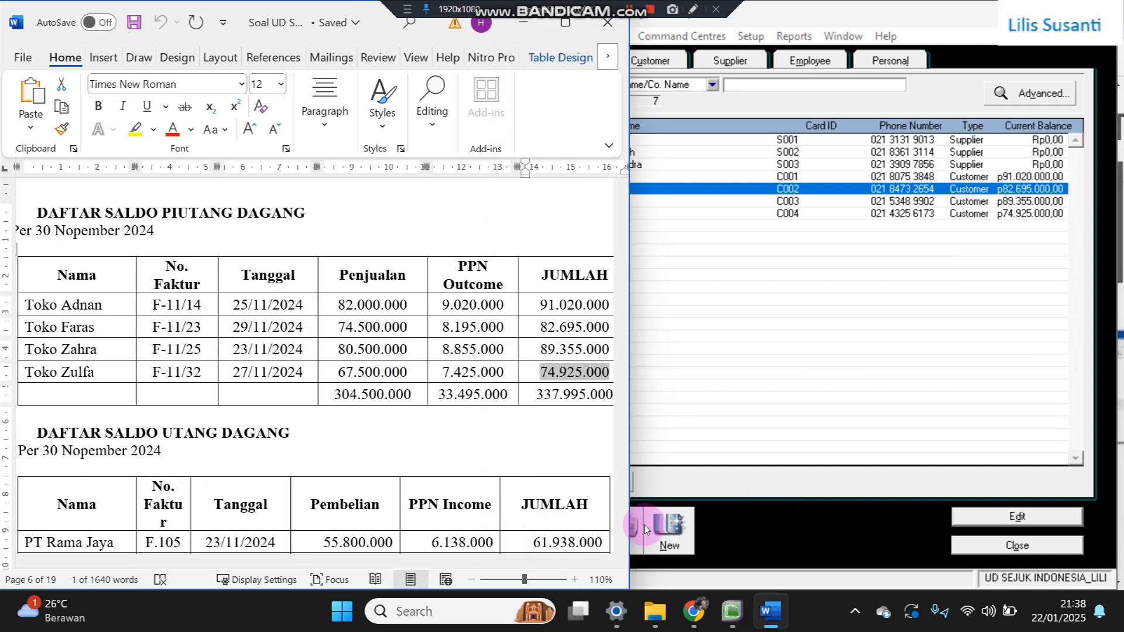
left_click(622, 545)
left_click(624, 544)
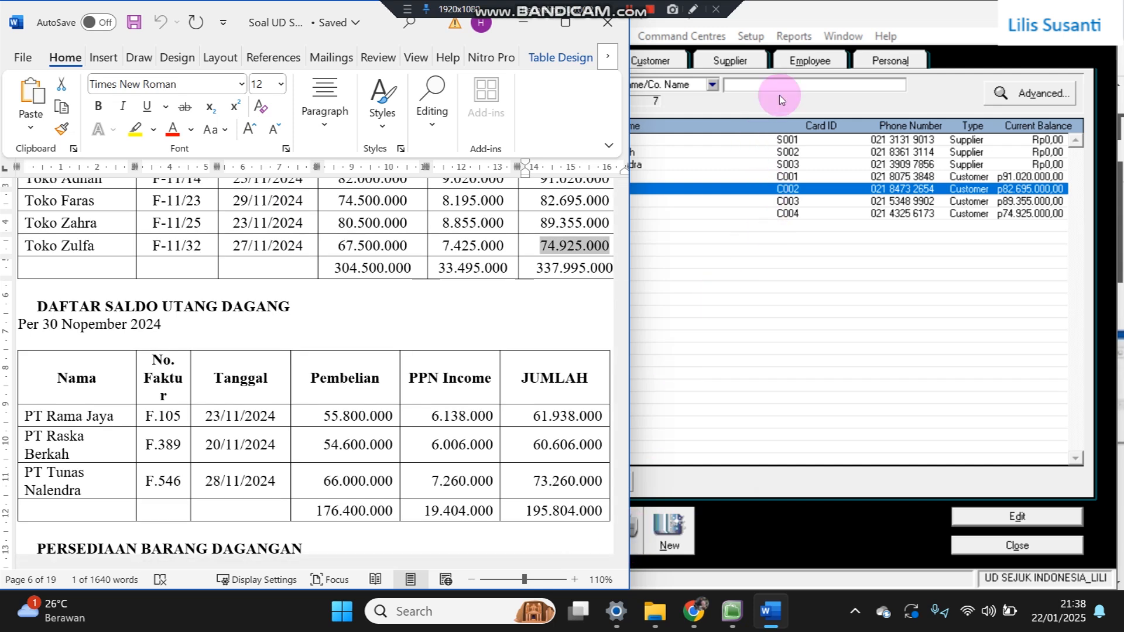
- Open Setup > Balances > Supplier Balances and start a new historical purchase
left_click(759, 38)
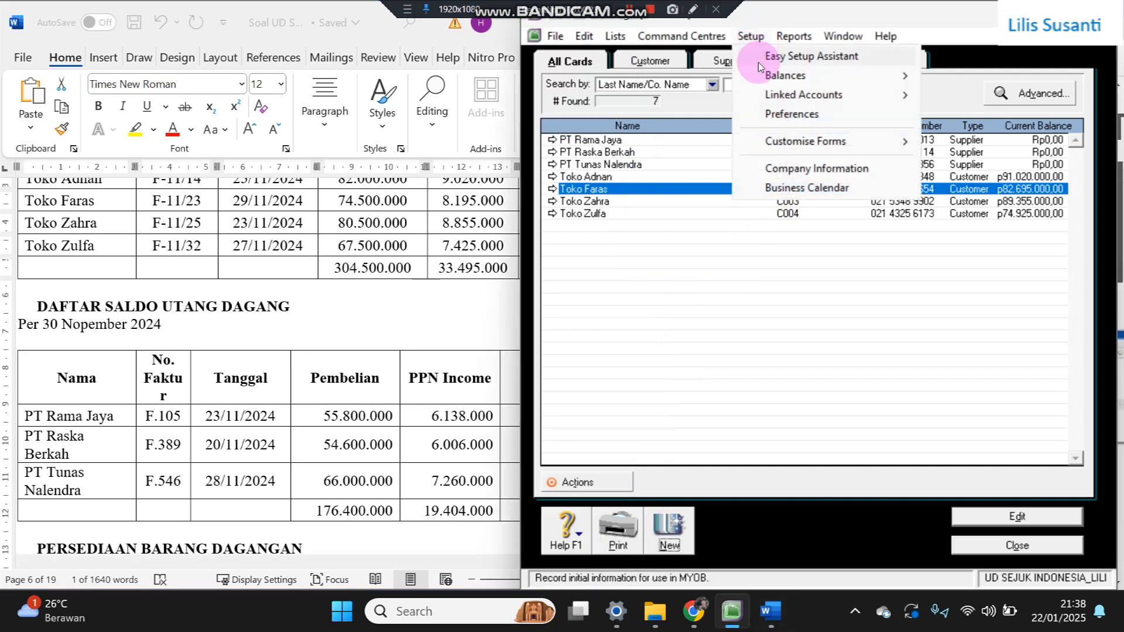
mouse_move(761, 75)
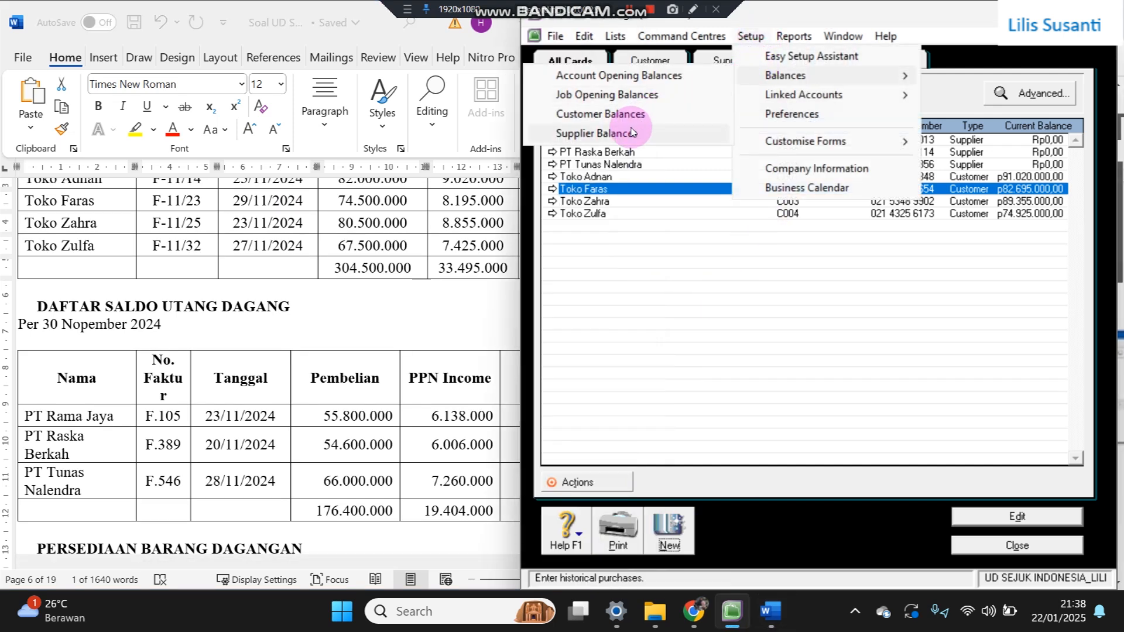
left_click(634, 132)
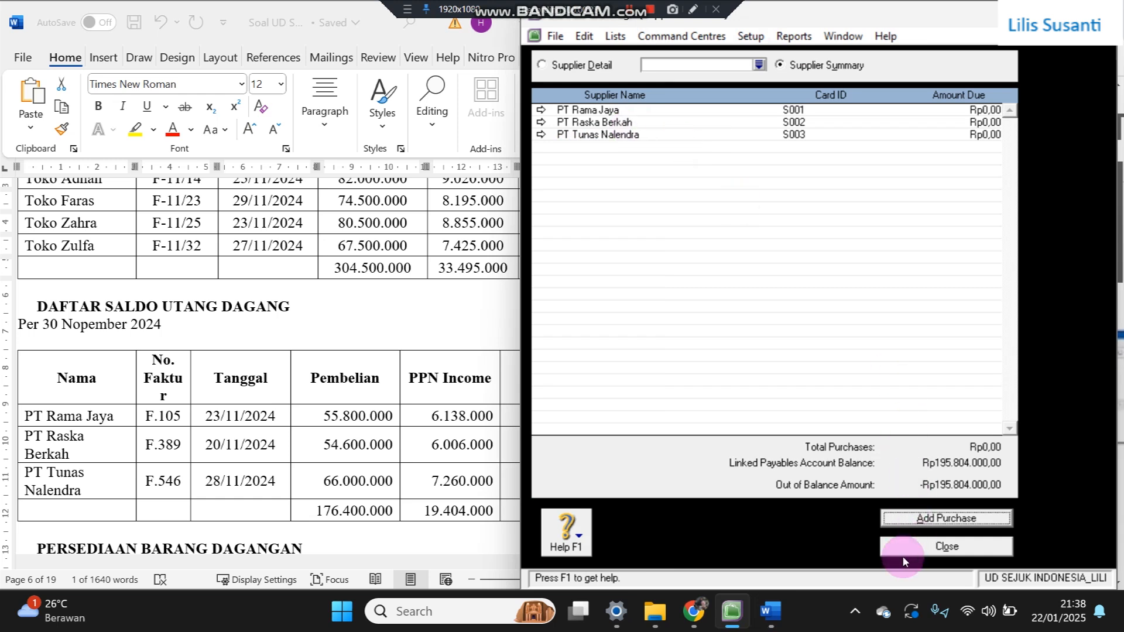
left_click(917, 523)
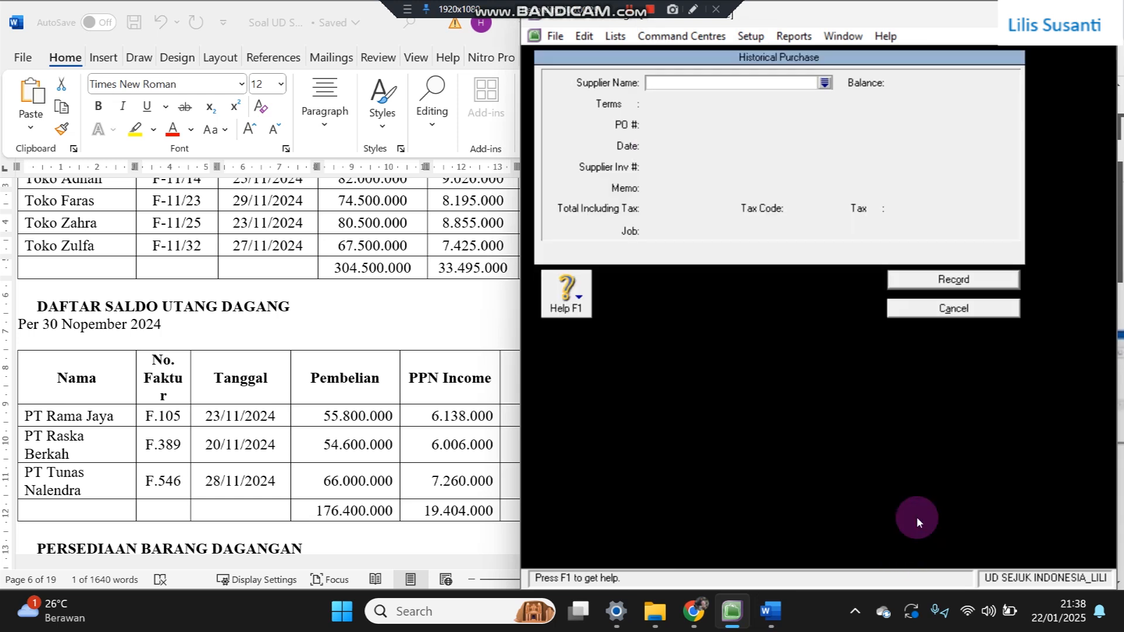
- Enter supplier PT Rama Jaya, date 23/11/2024, and supplier invoice F.105
type("PT Rama Jaya")
key("Tab")
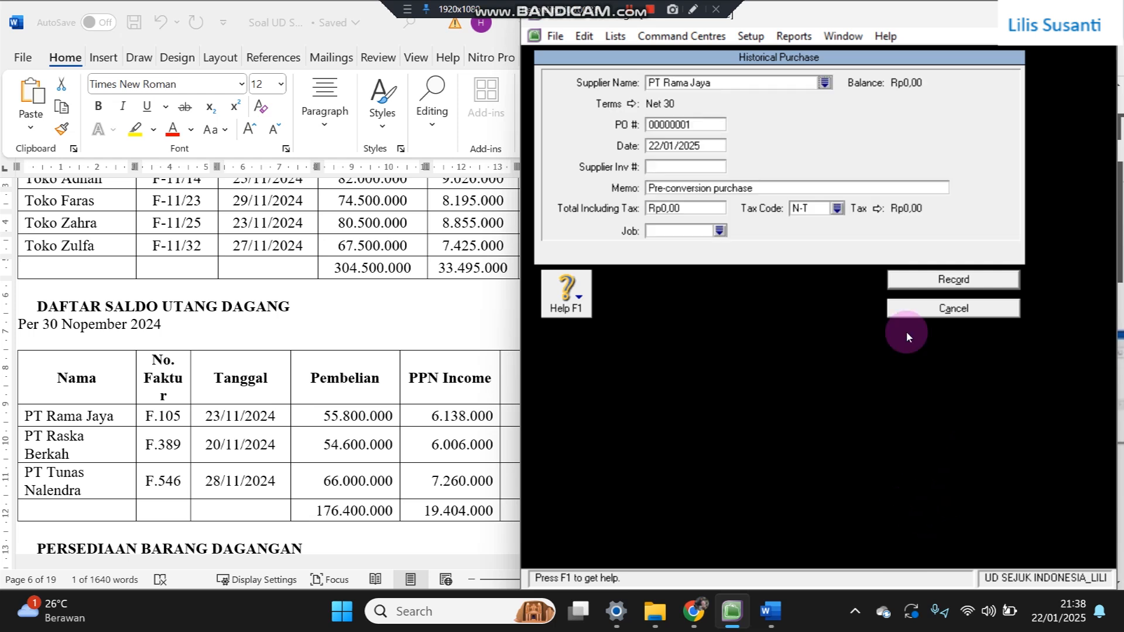
left_click(678, 145)
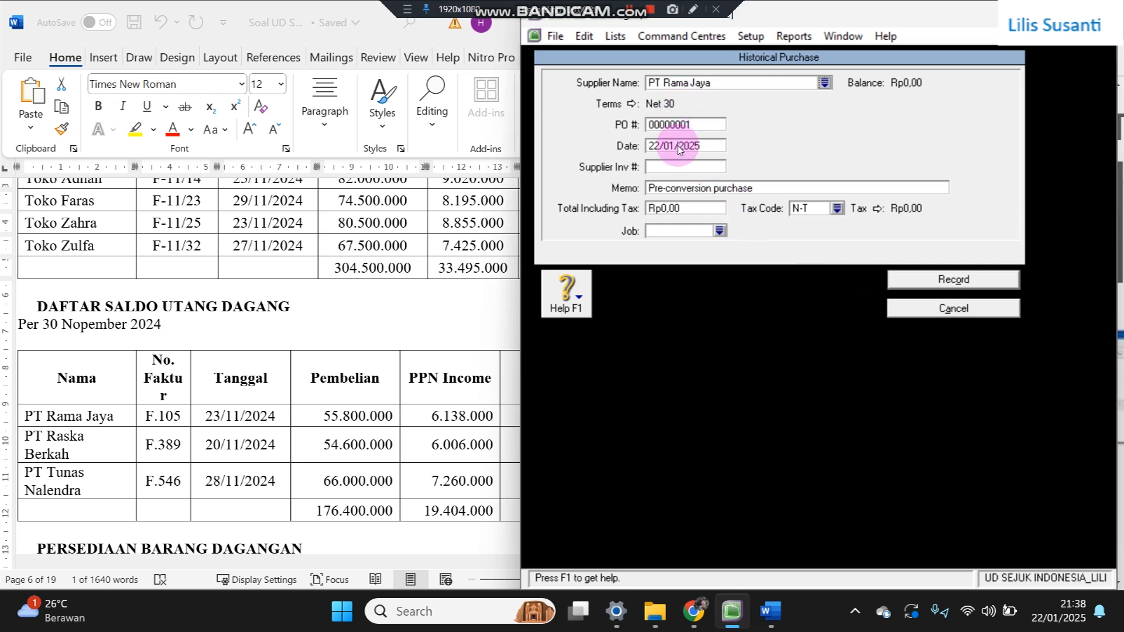
type("23/11")
left_click(660, 171)
type("F.105")
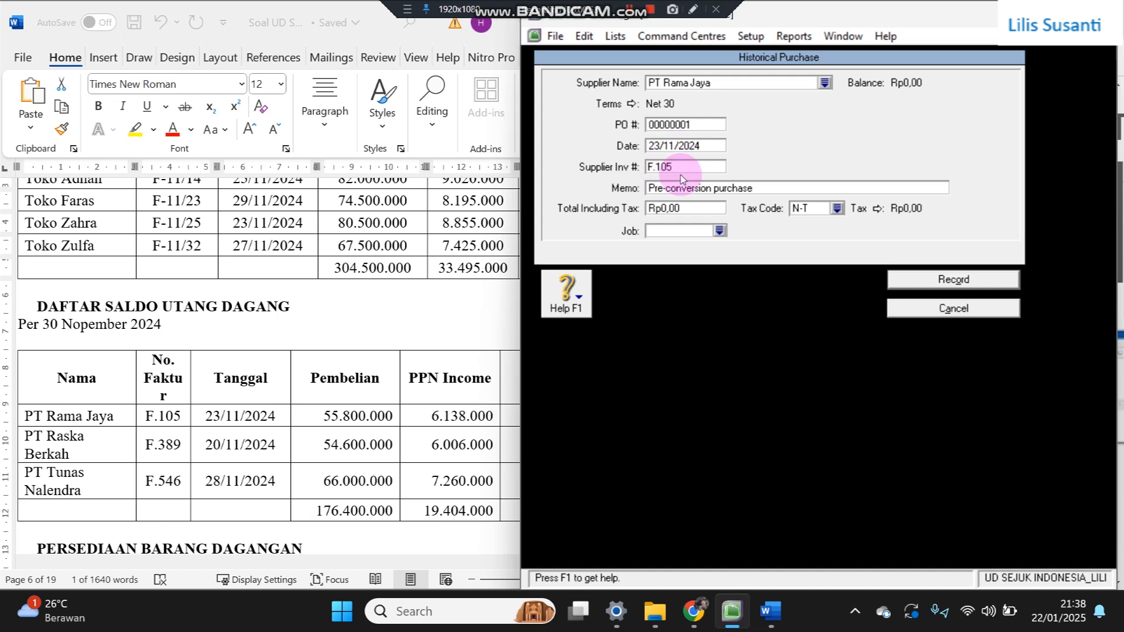
- Paste the 61.938.000 total, set tax code PPN, and record the purchase
left_click(487, 398)
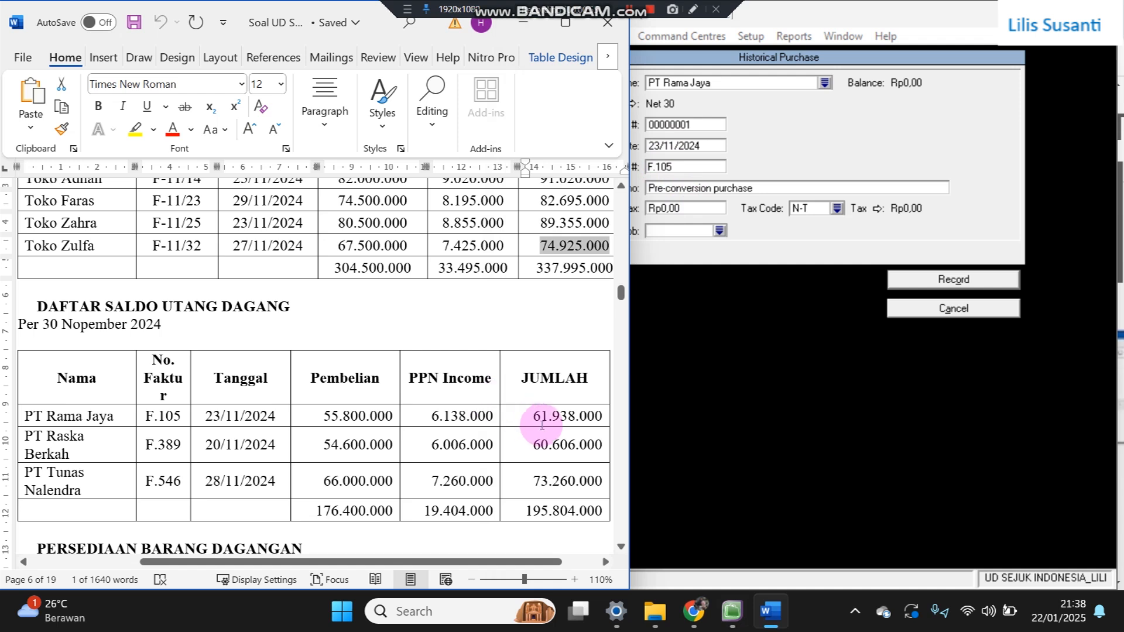
left_click_drag(534, 417, 602, 417)
key("ctrl+c")
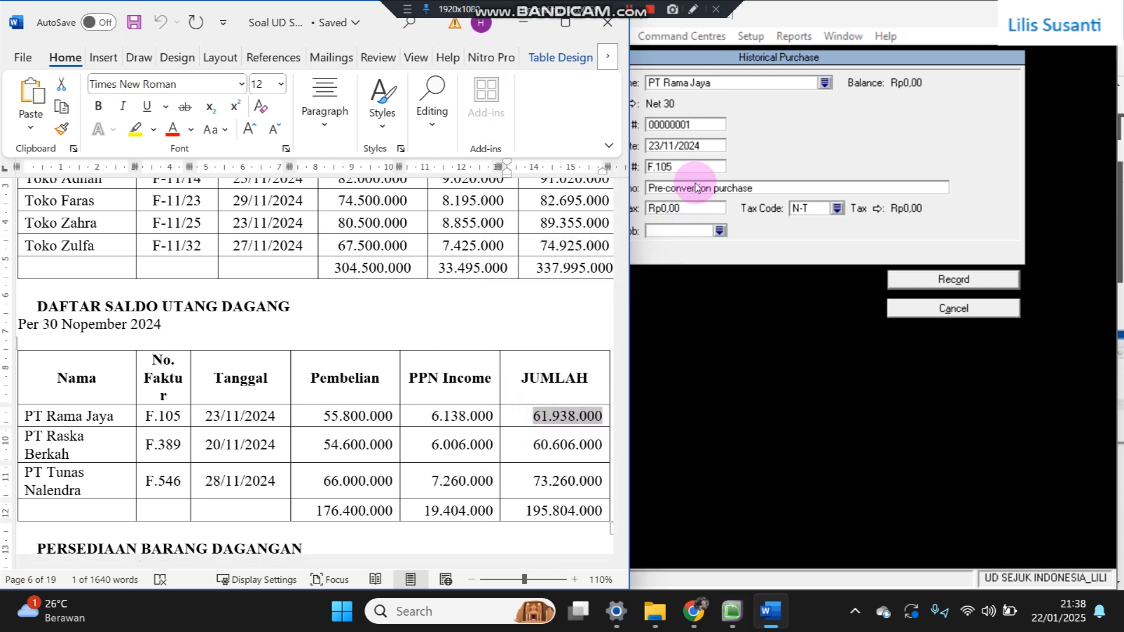
left_click(694, 206)
key("ctrl+v")
key("Tab")
type("P")
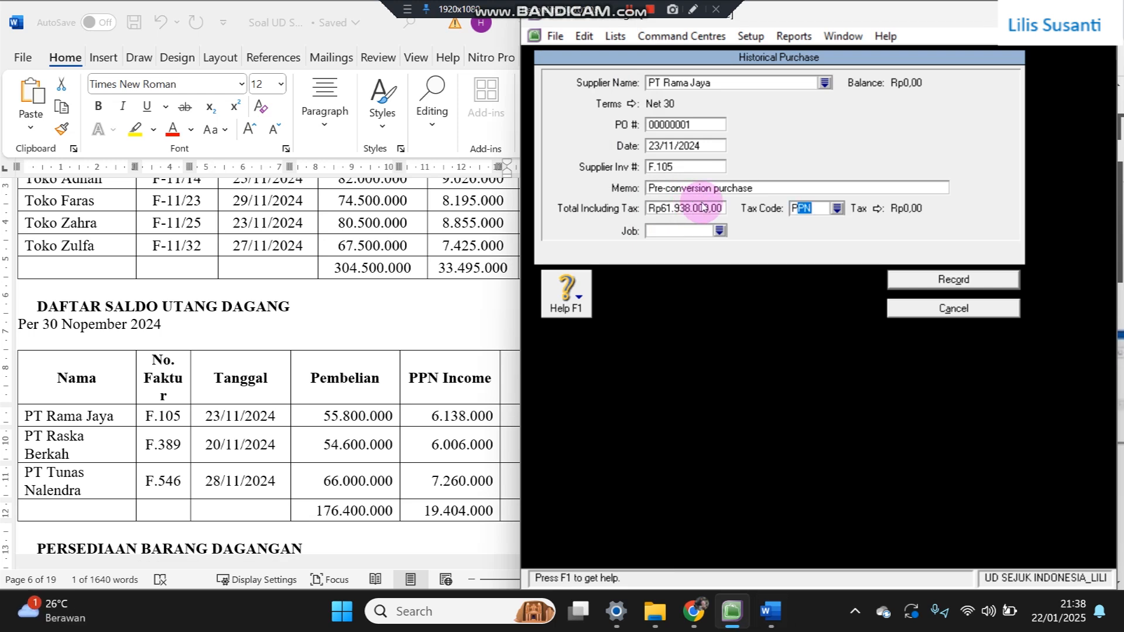
left_click(937, 280)
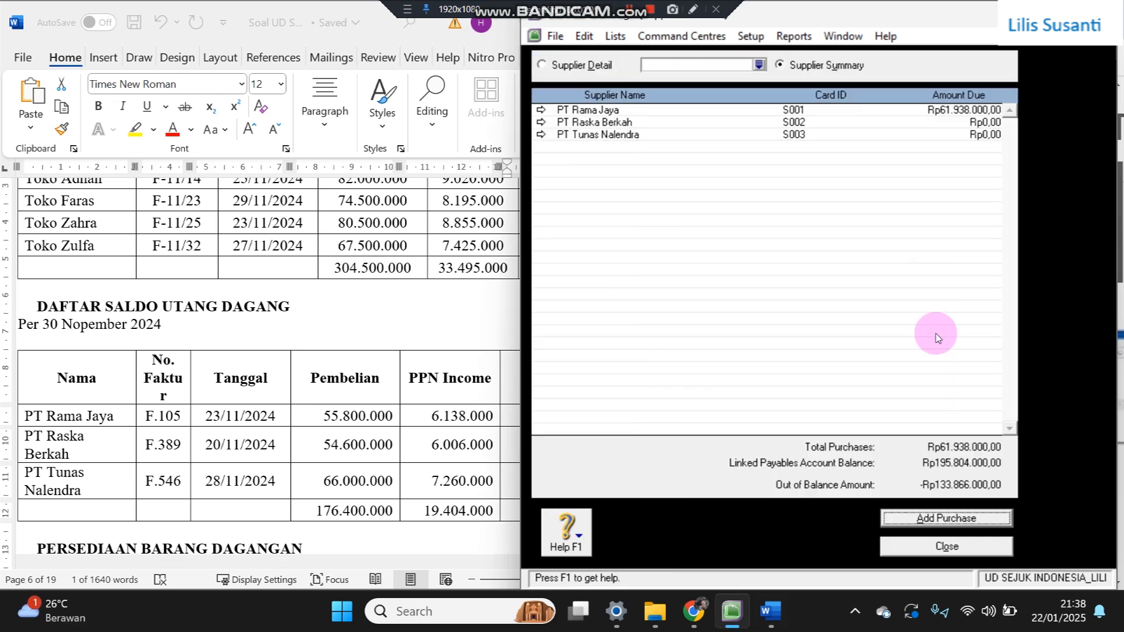
- Start a historical purchase for PT Raska Berkah with Net 30 credit terms
left_click(918, 527)
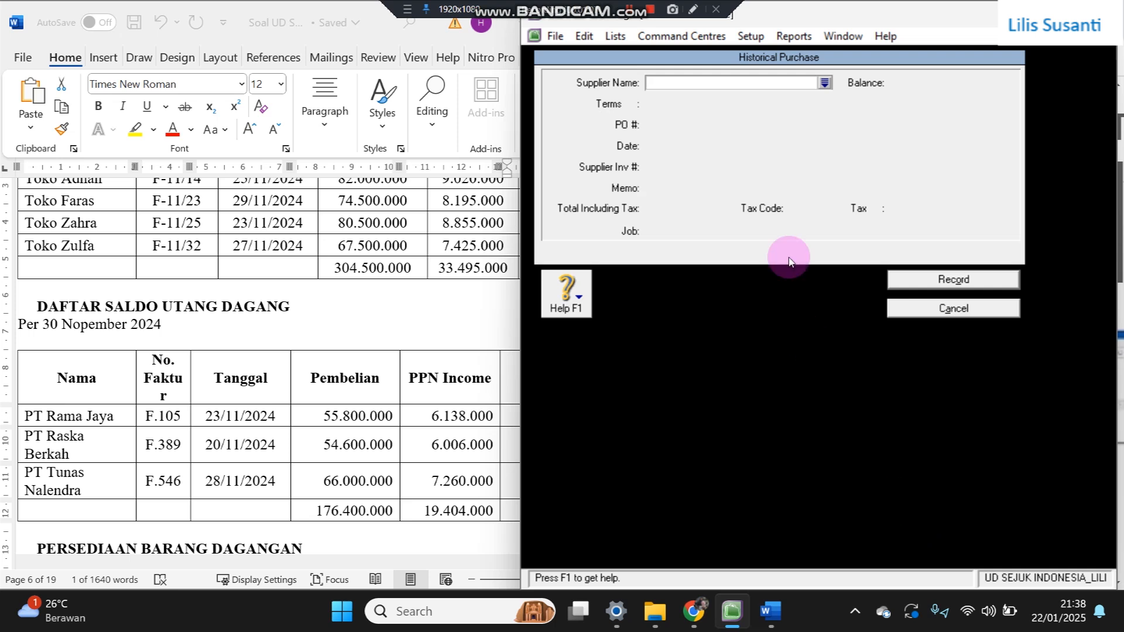
type("toko")
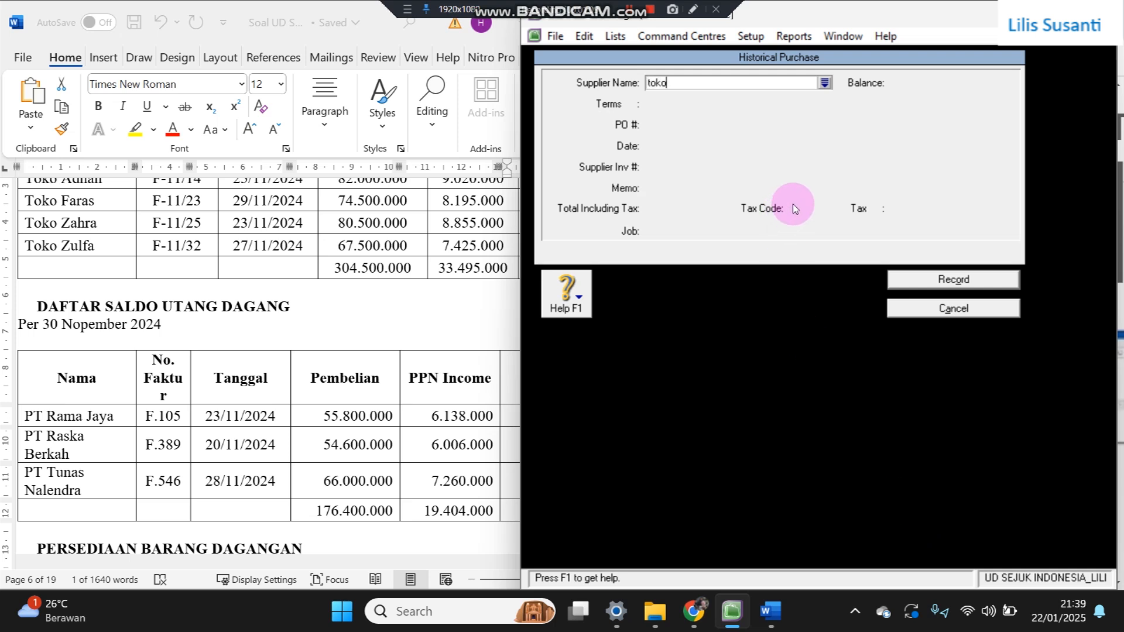
type("PT Ra")
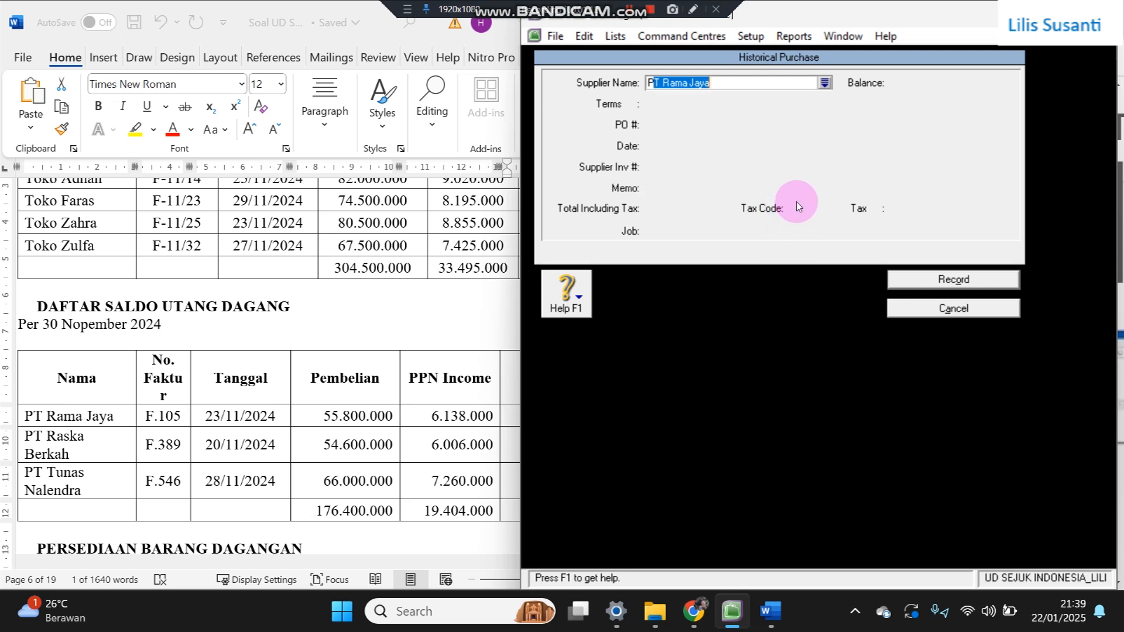
type("sk")
key("Tab")
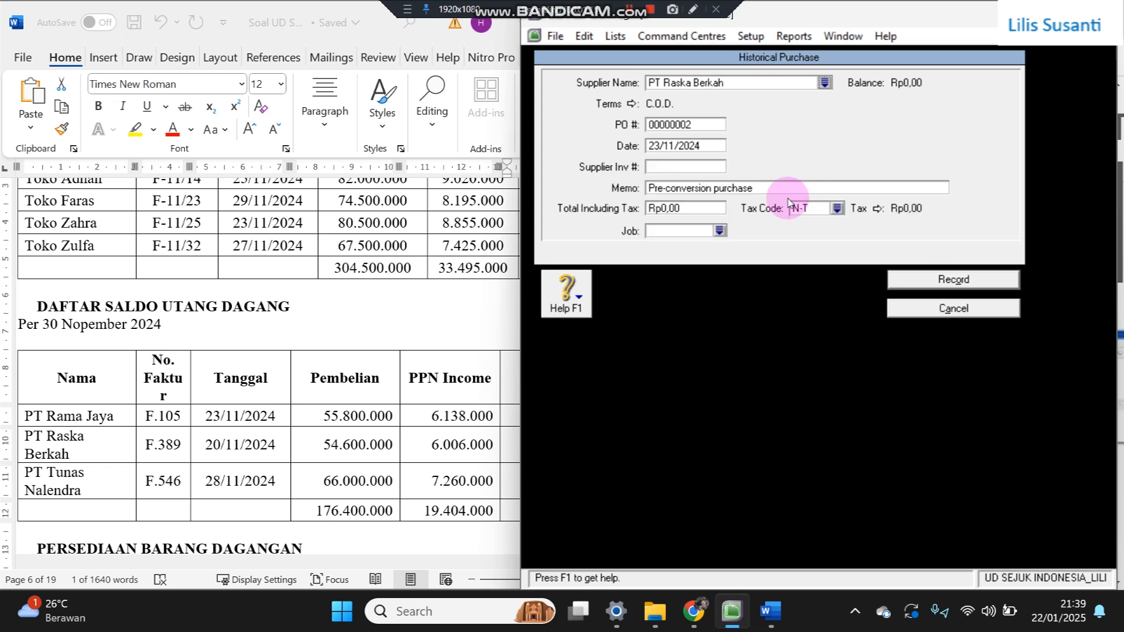
left_click(631, 103)
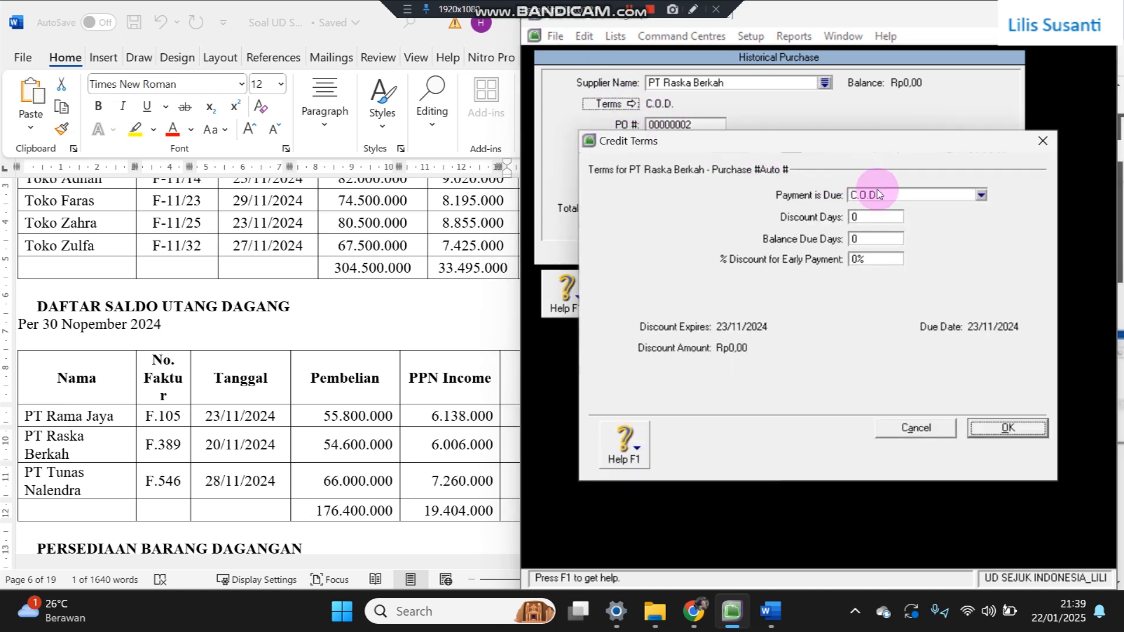
left_click(879, 195)
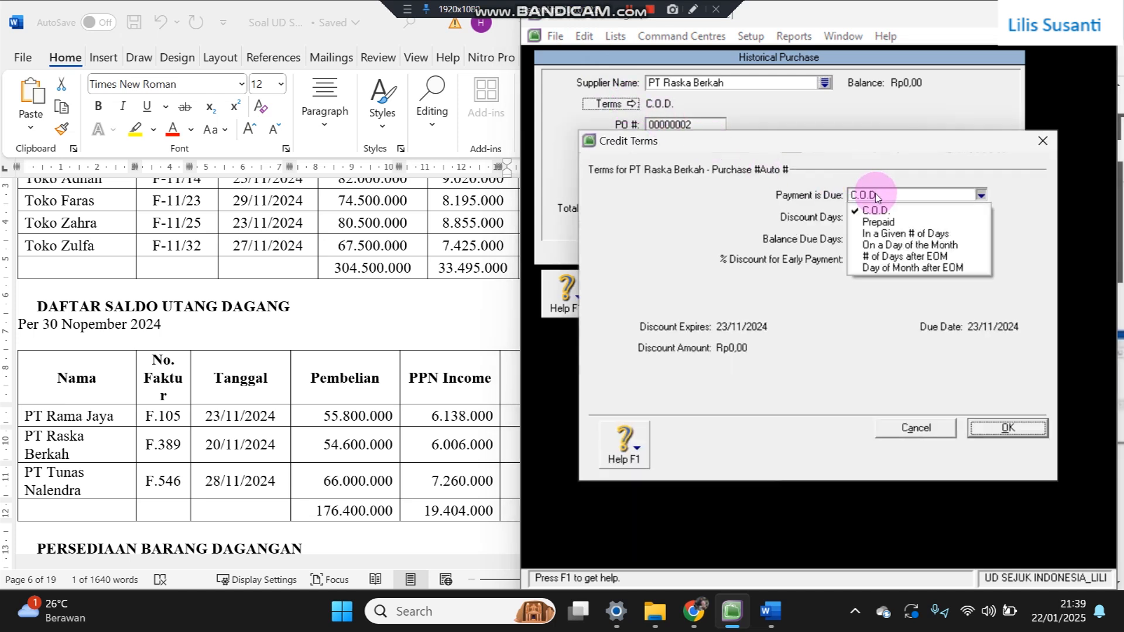
left_click(883, 236)
left_click(864, 239)
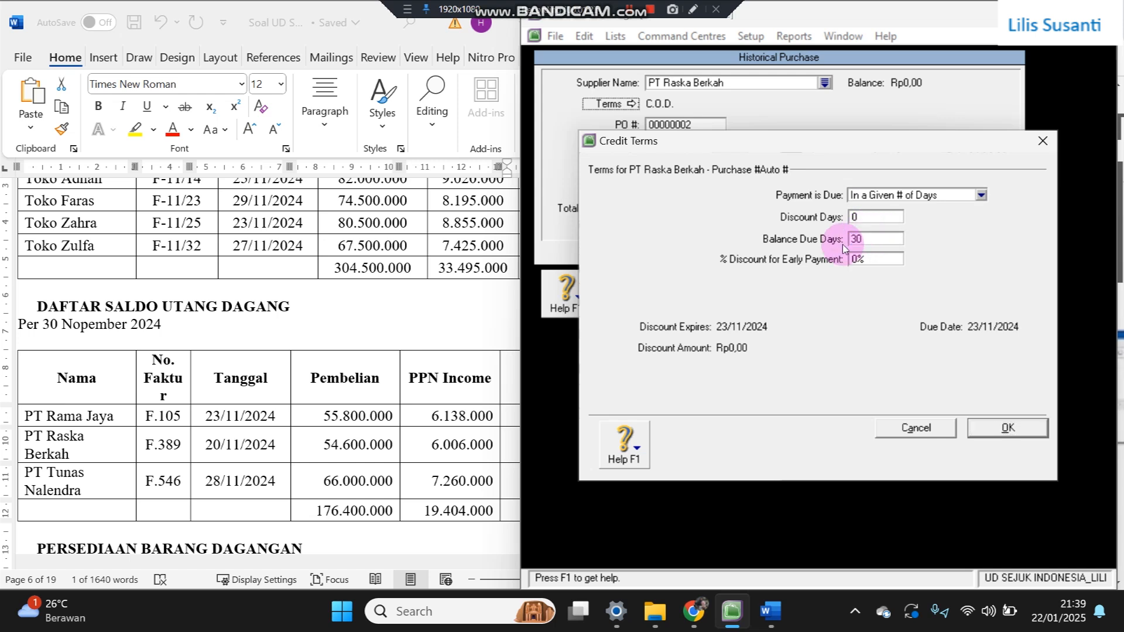
left_click(1000, 431)
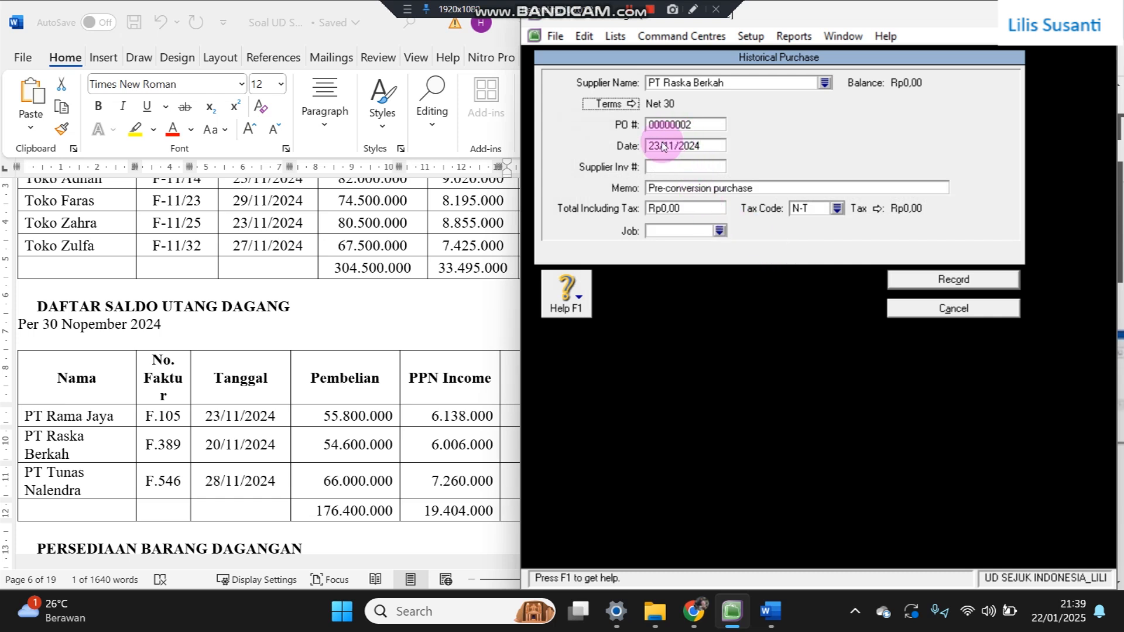
- Set the purchase date to 20/11/2024 and the supplier invoice to F.389
left_click(660, 147)
left_click_drag(660, 147, 655, 147)
type("0")
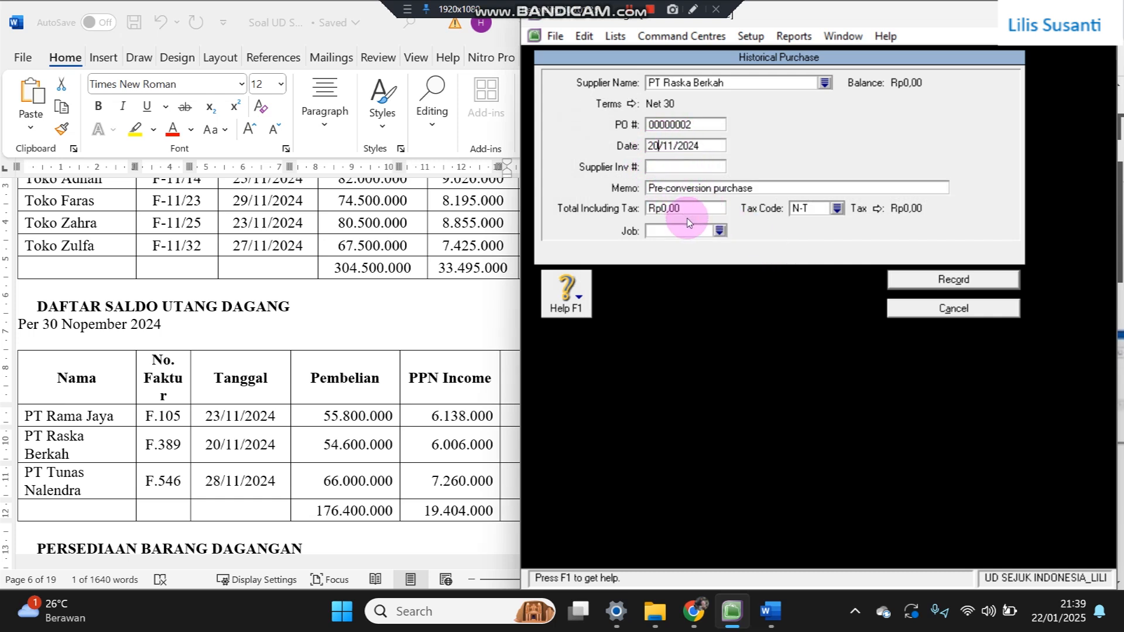
left_click(663, 165)
type("F.389")
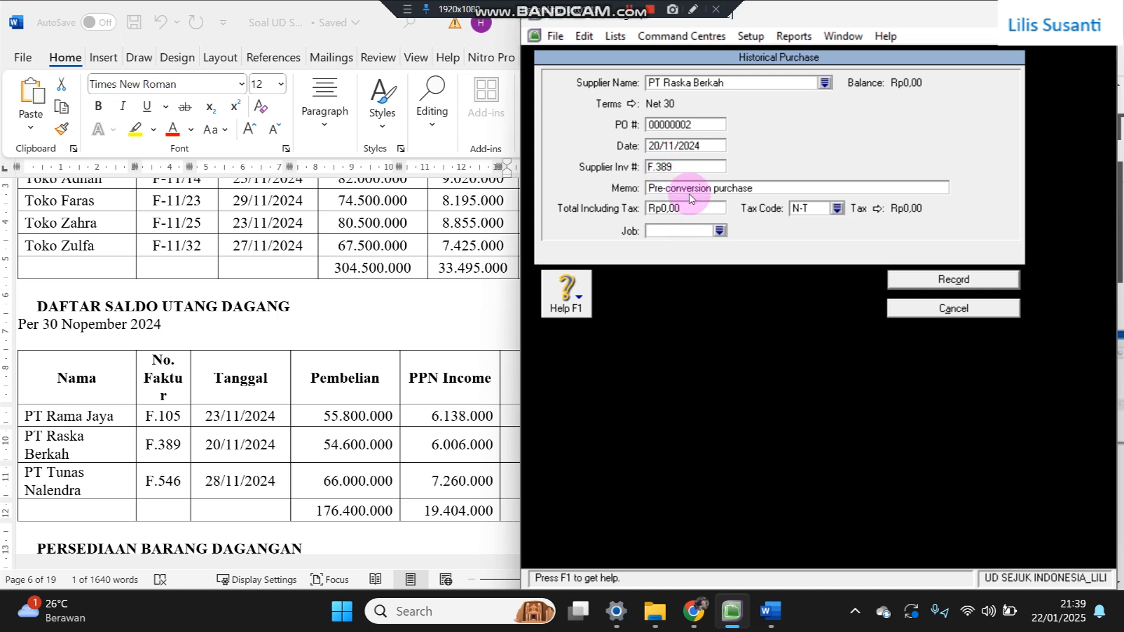
- Paste the 60.606.000 total including PPN and record the purchase
left_click(445, 417)
left_click_drag(534, 445, 588, 450)
key("ctrl+c")
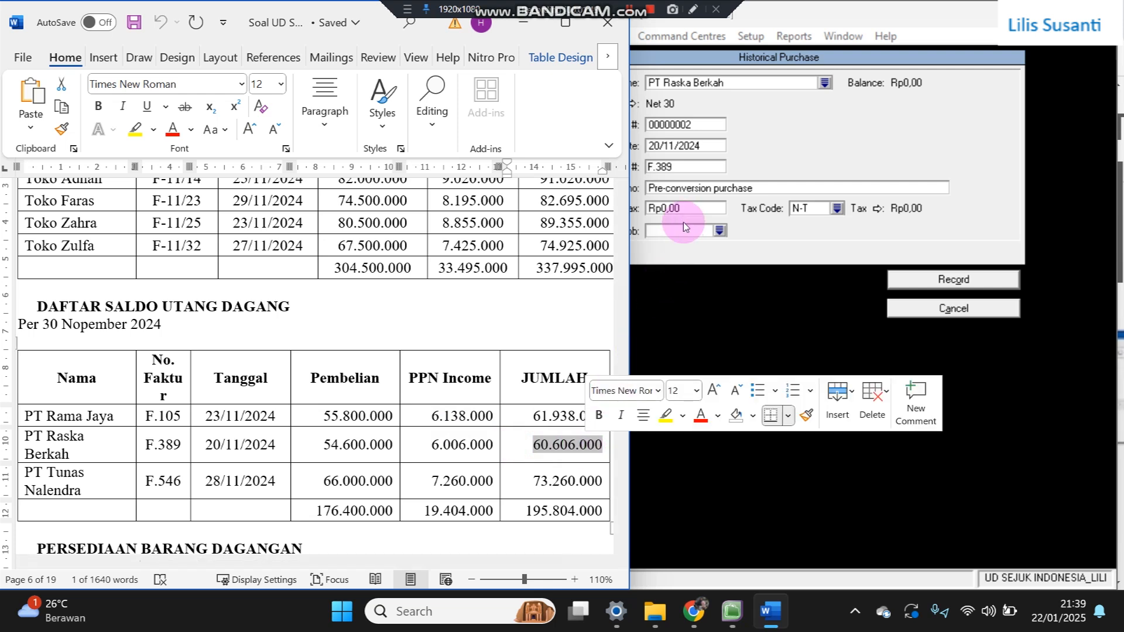
left_click(683, 209)
left_click(683, 209)
key("ctrl+v")
key("Tab")
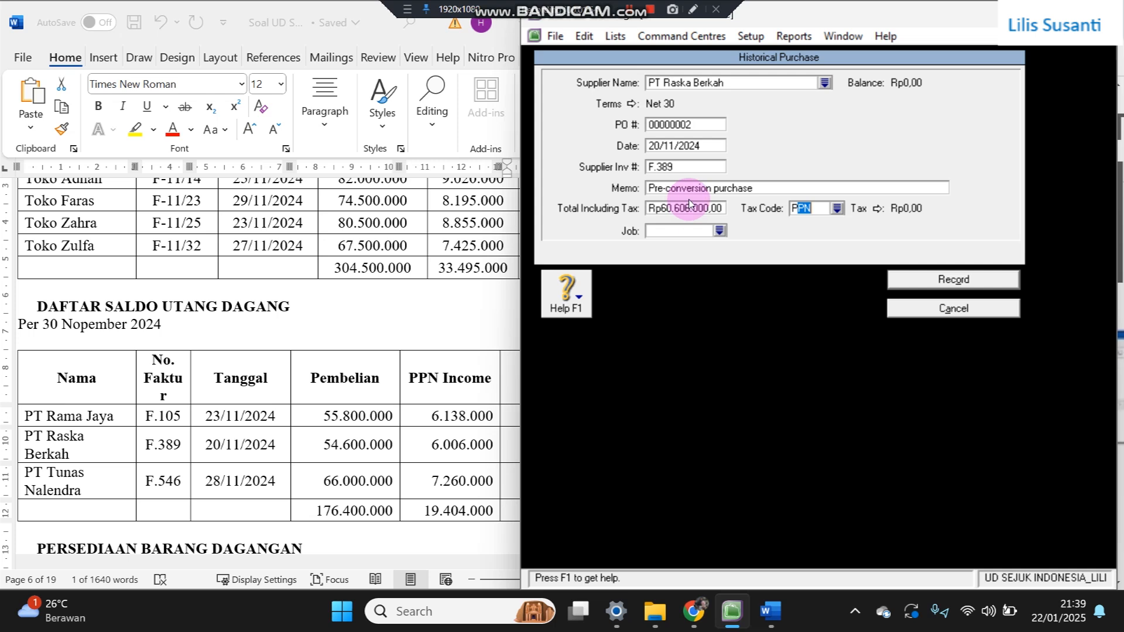
left_click(951, 280)
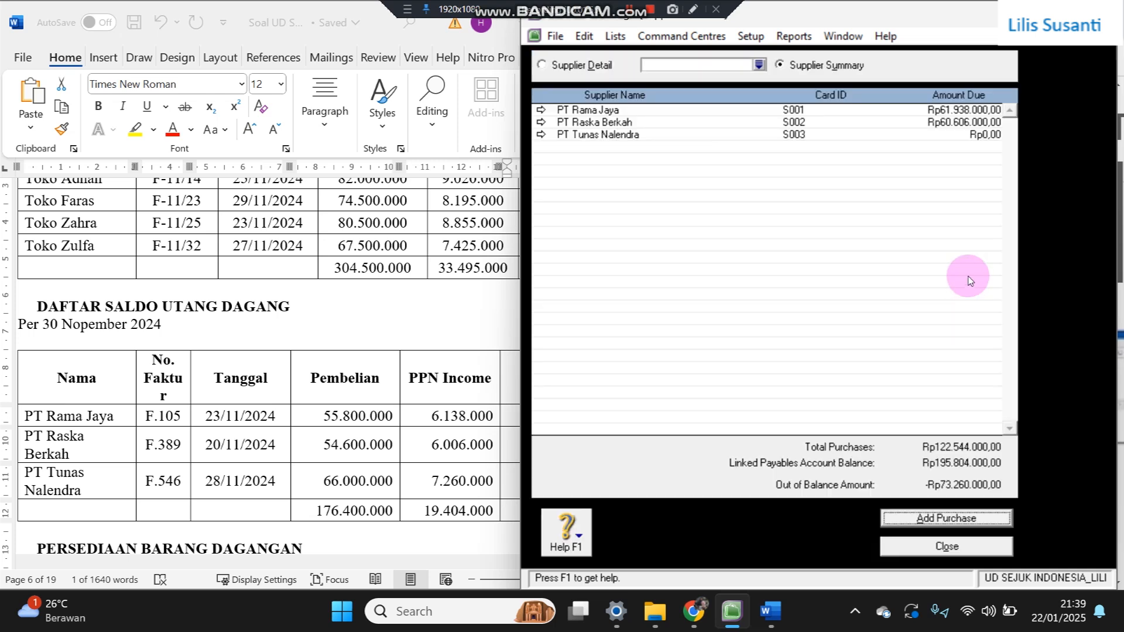
- Start a historical purchase from PT Tunas Nalendra with Net 30 credit terms
left_click(941, 529)
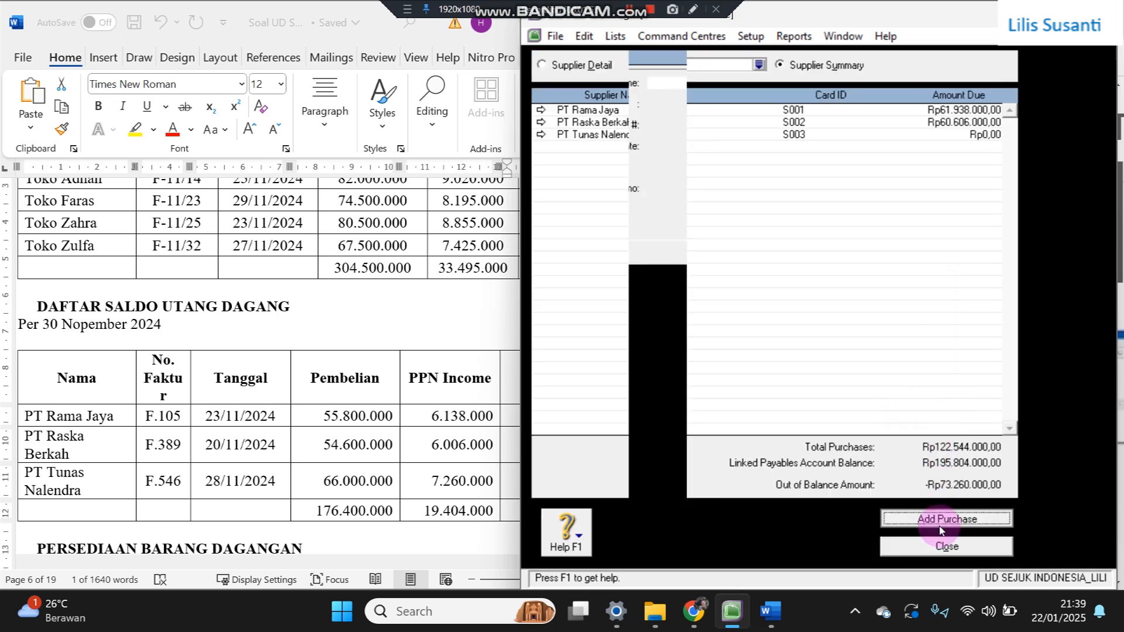
type("PT Tunas Nalendra")
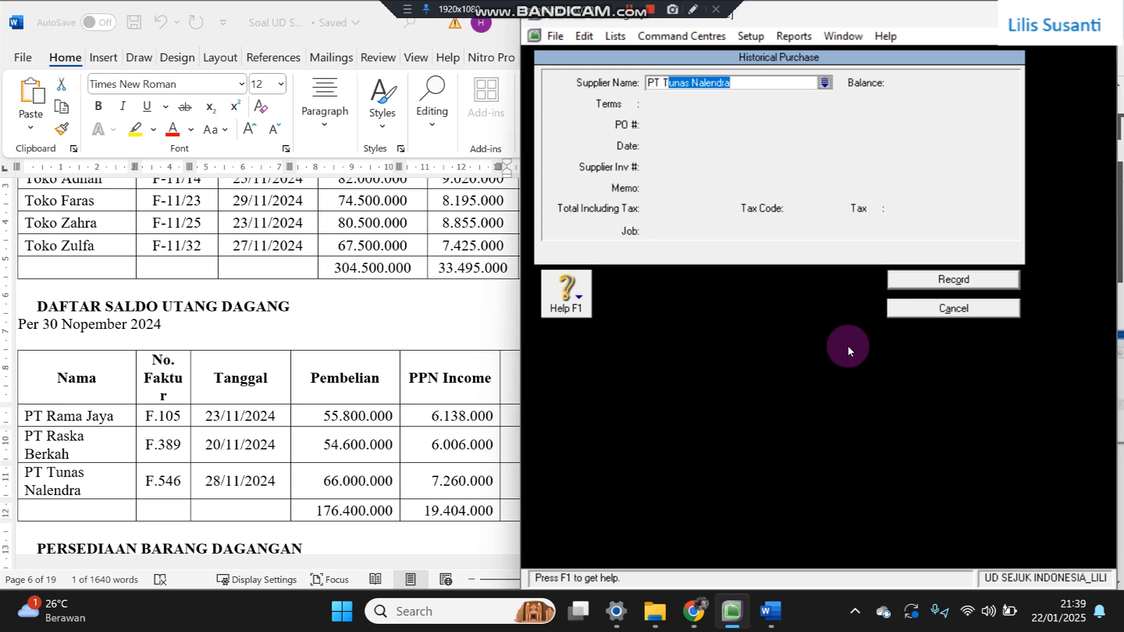
key("Tab")
left_click(633, 104)
left_click(875, 197)
left_click(875, 234)
left_click(869, 234)
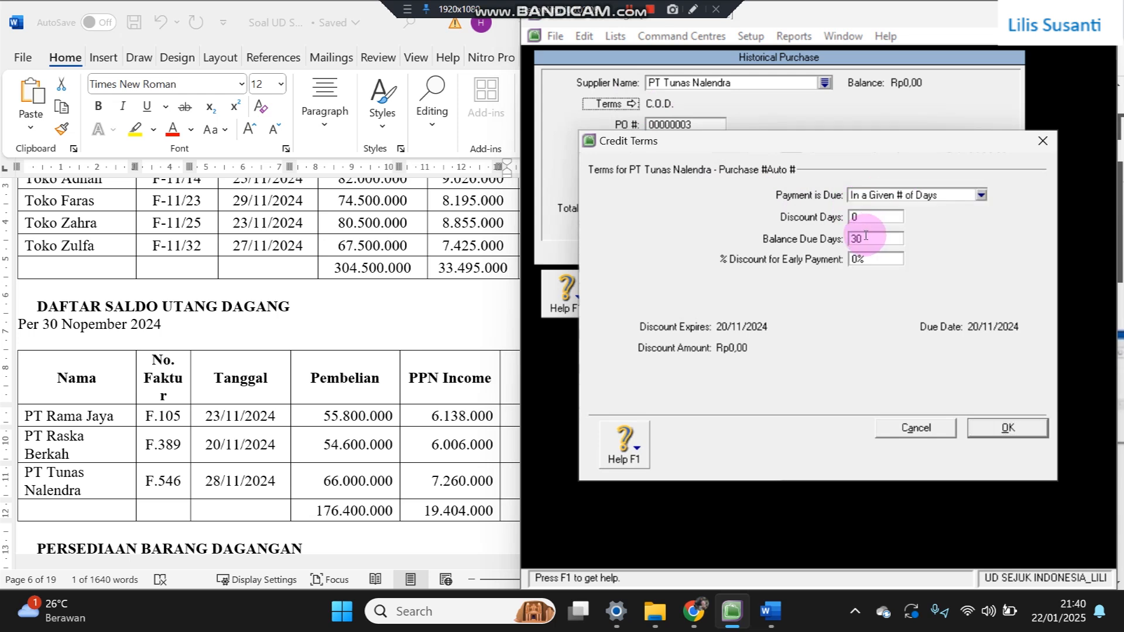
type("30")
left_click(1006, 428)
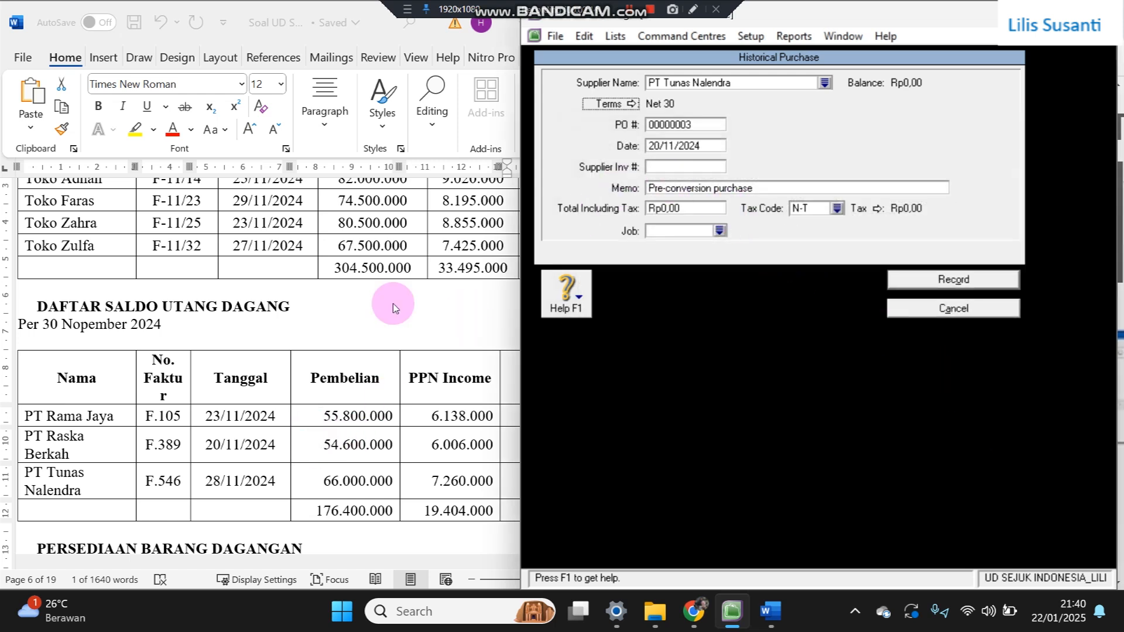
- Date it 28/11/2024, enter total 73.260.000 including PPN tax, and record the purchase
left_click(654, 147)
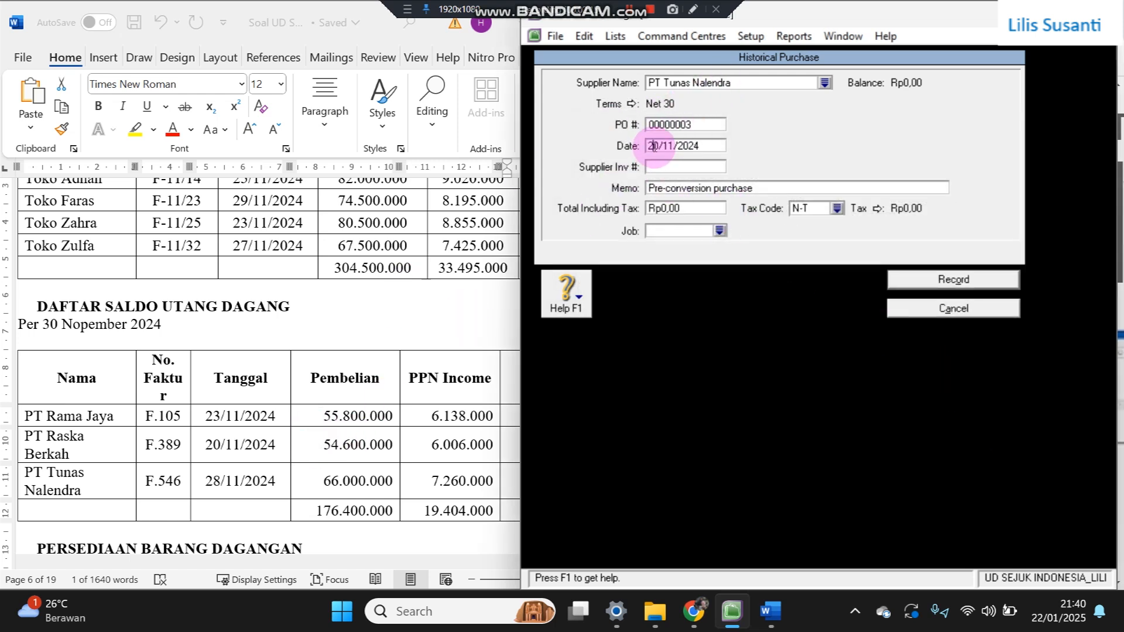
type("8")
key("Tab")
key("Tab")
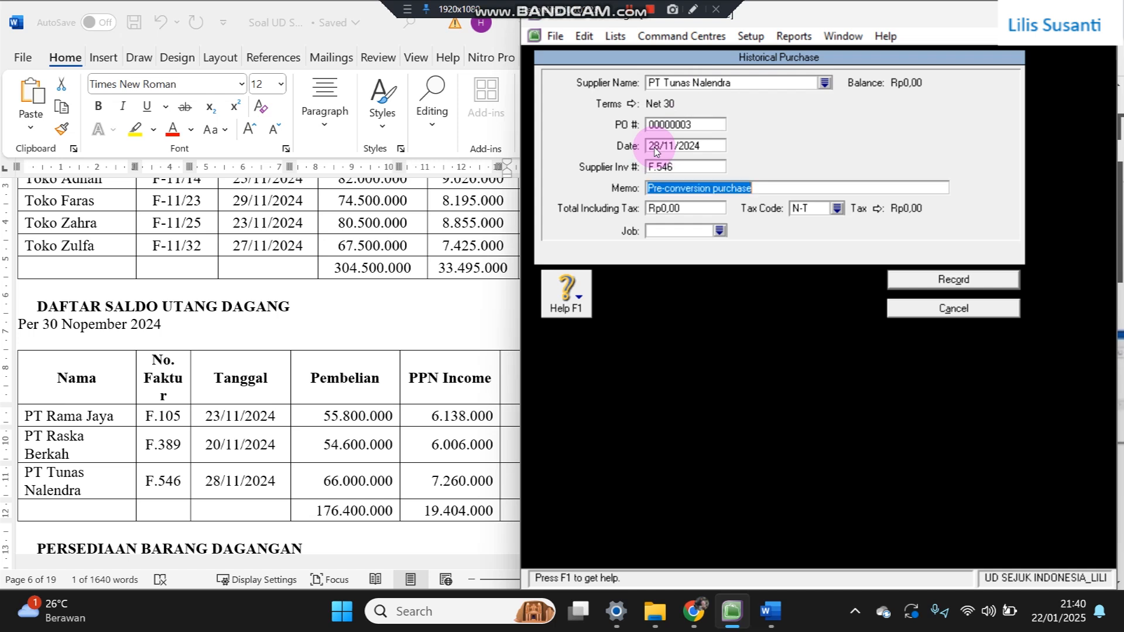
key("Tab")
left_click(428, 398)
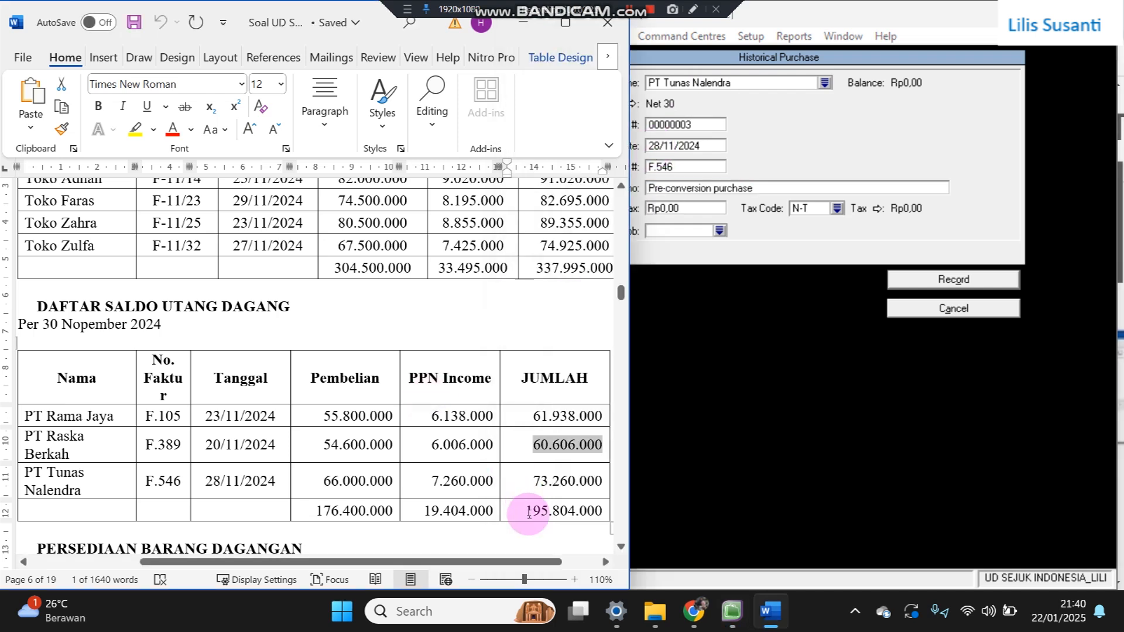
left_click_drag(534, 481, 599, 481)
key("ctrl+c")
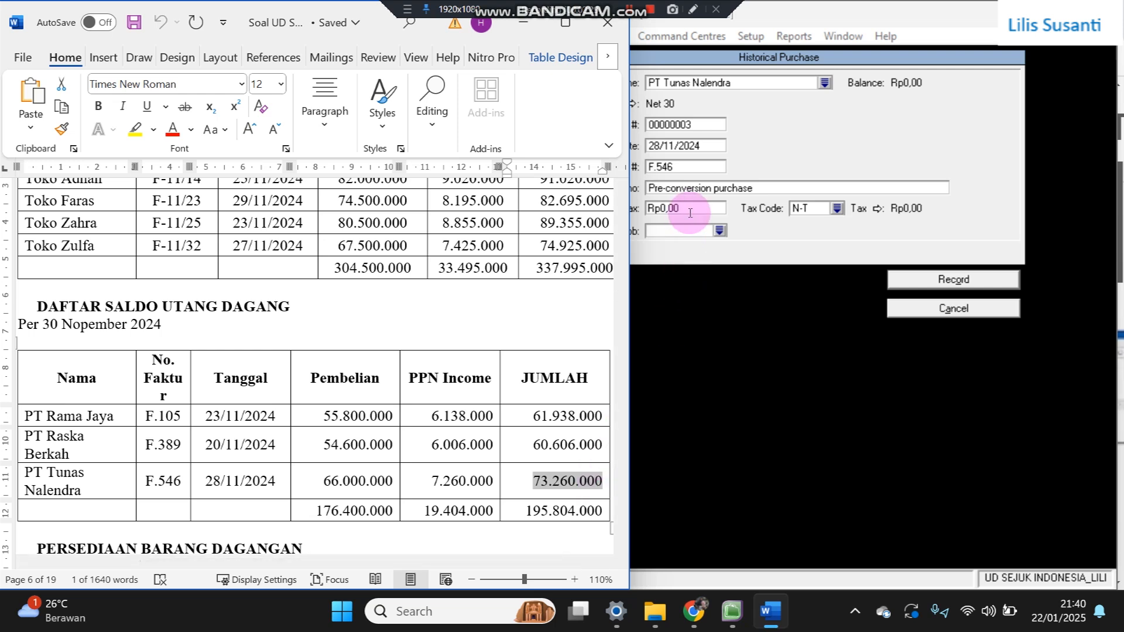
left_click(662, 208)
key("ctrl+v")
key("Tab")
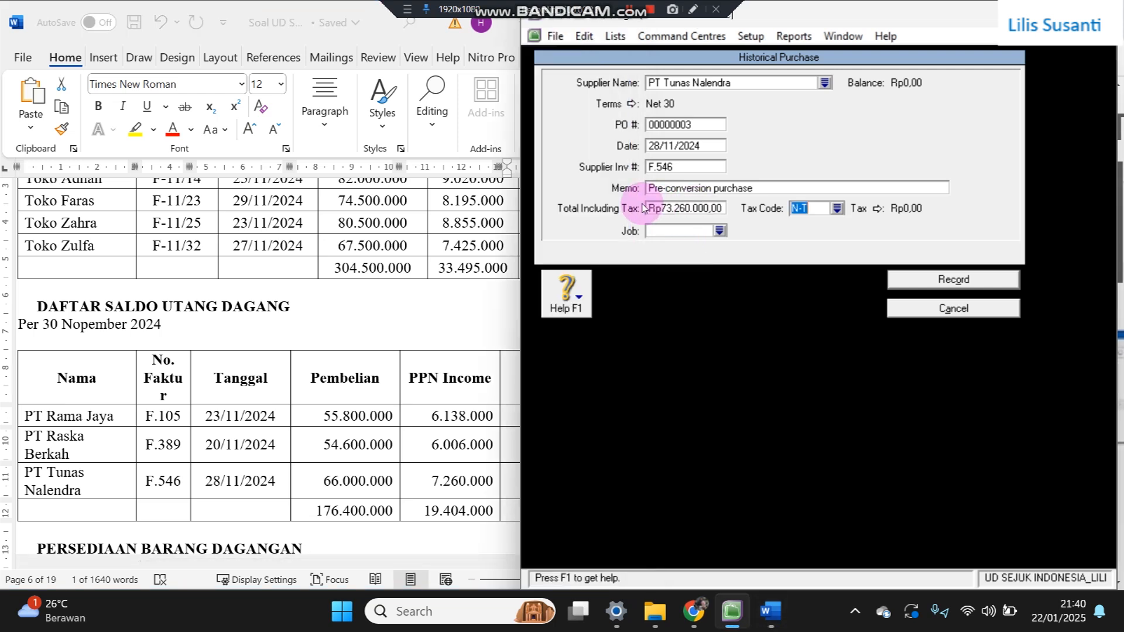
type("PPN")
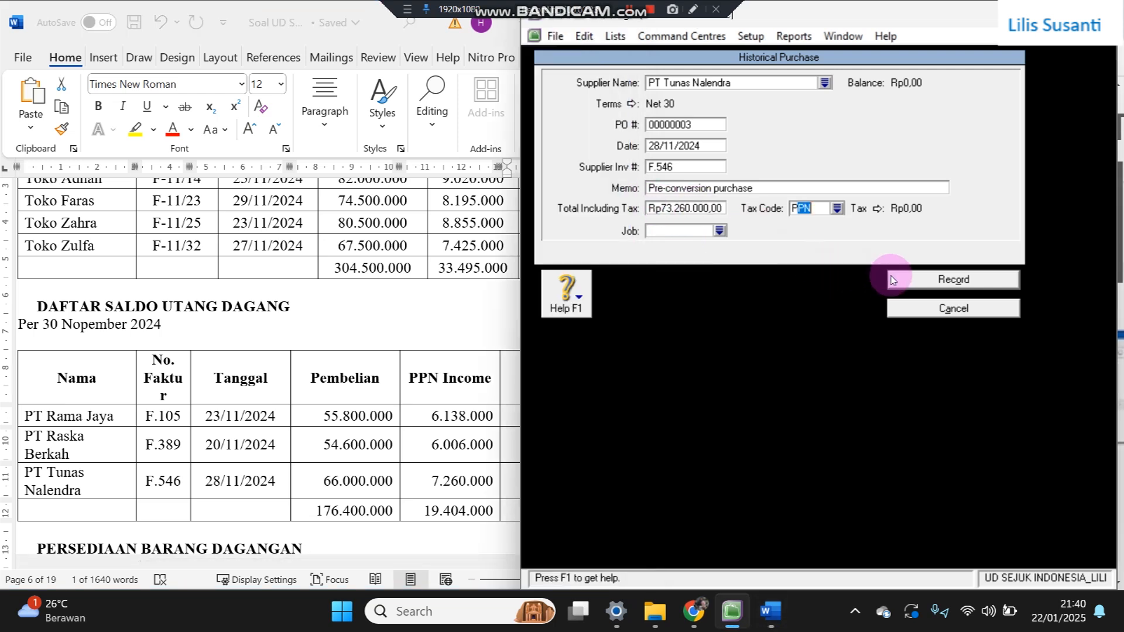
left_click(891, 276)
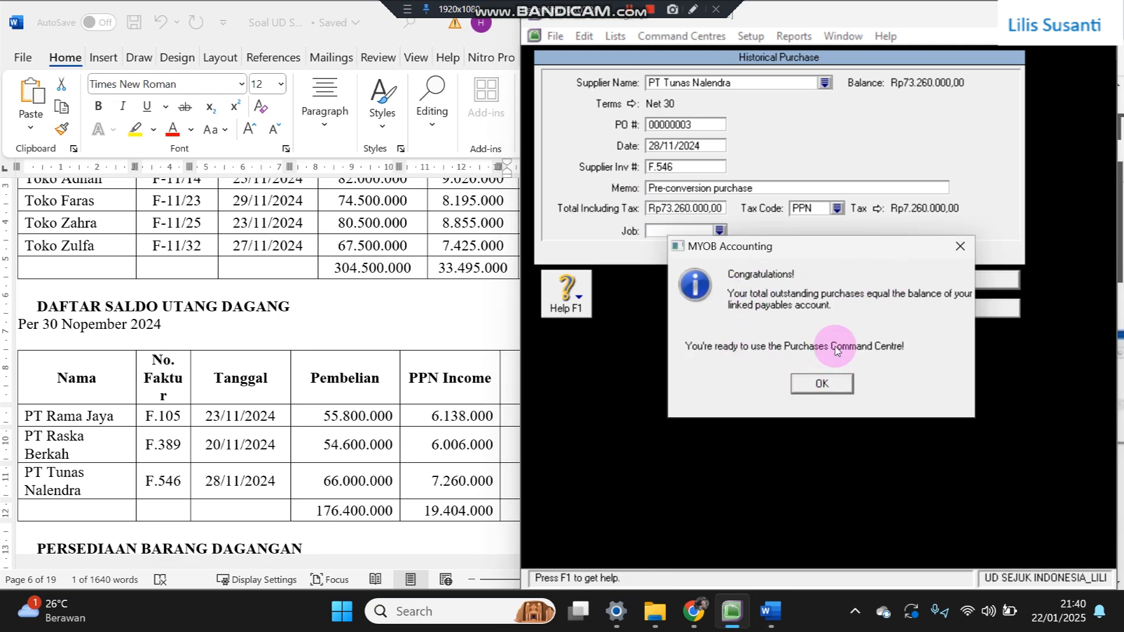
left_click(811, 382)
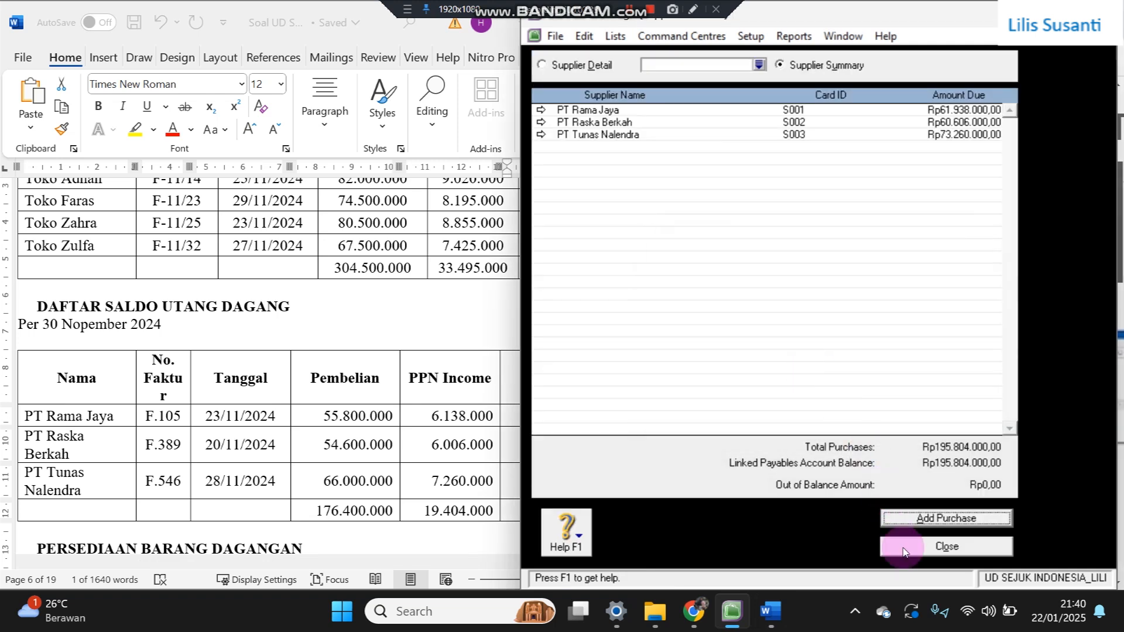
- Close the purchases summary and cards list, then open the Transaction Journal for the date range
left_click(909, 546)
left_click(961, 553)
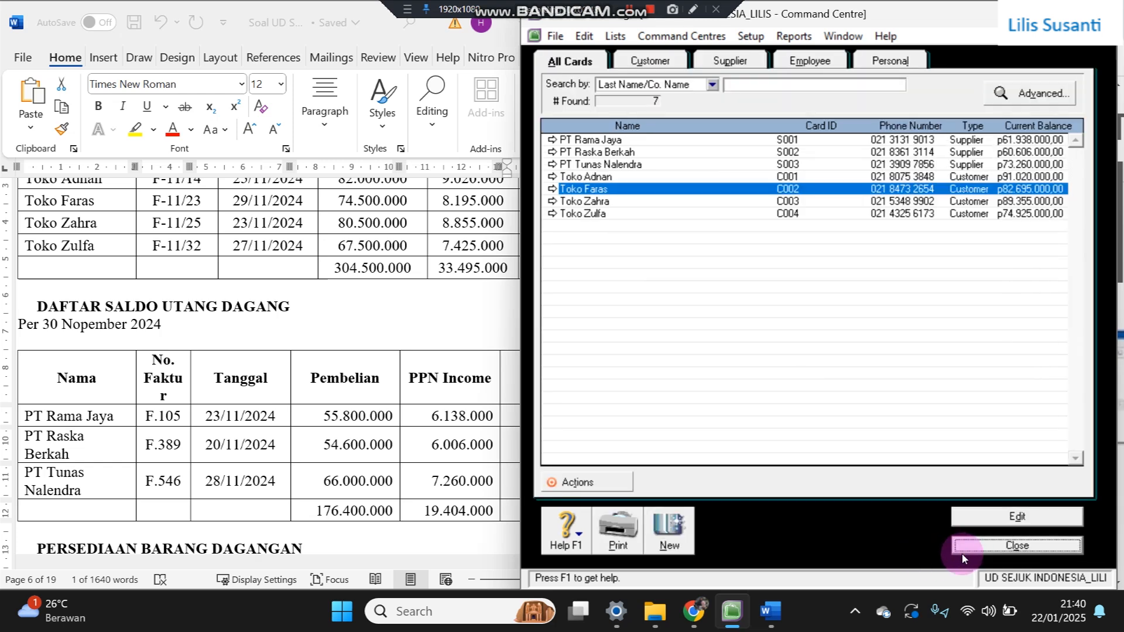
left_click(866, 120)
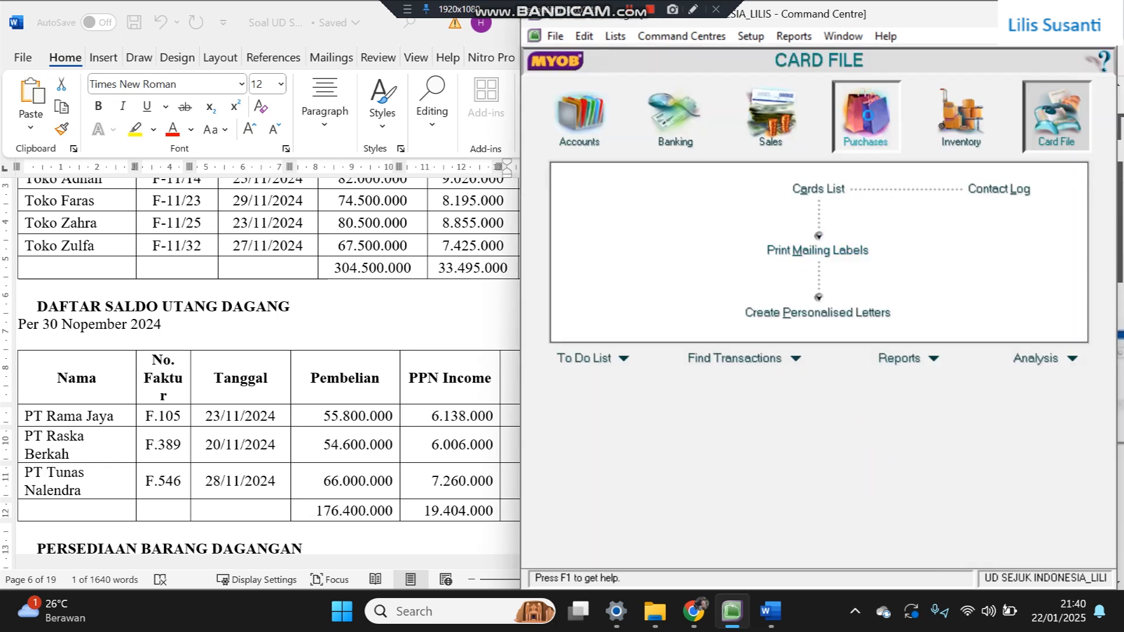
left_click(826, 307)
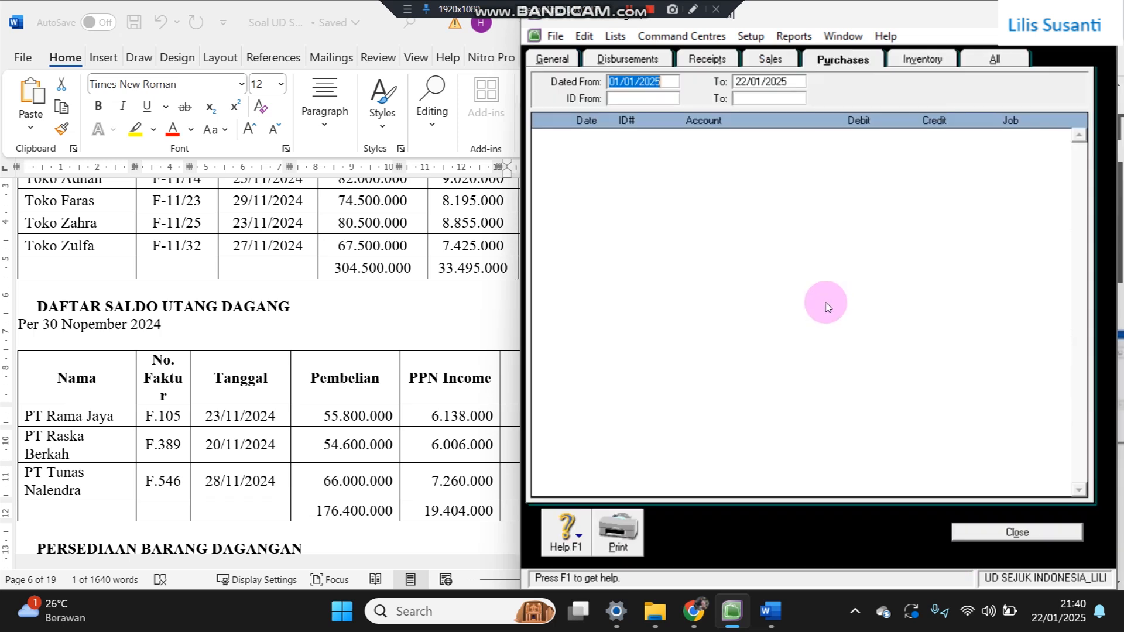
left_click(666, 85)
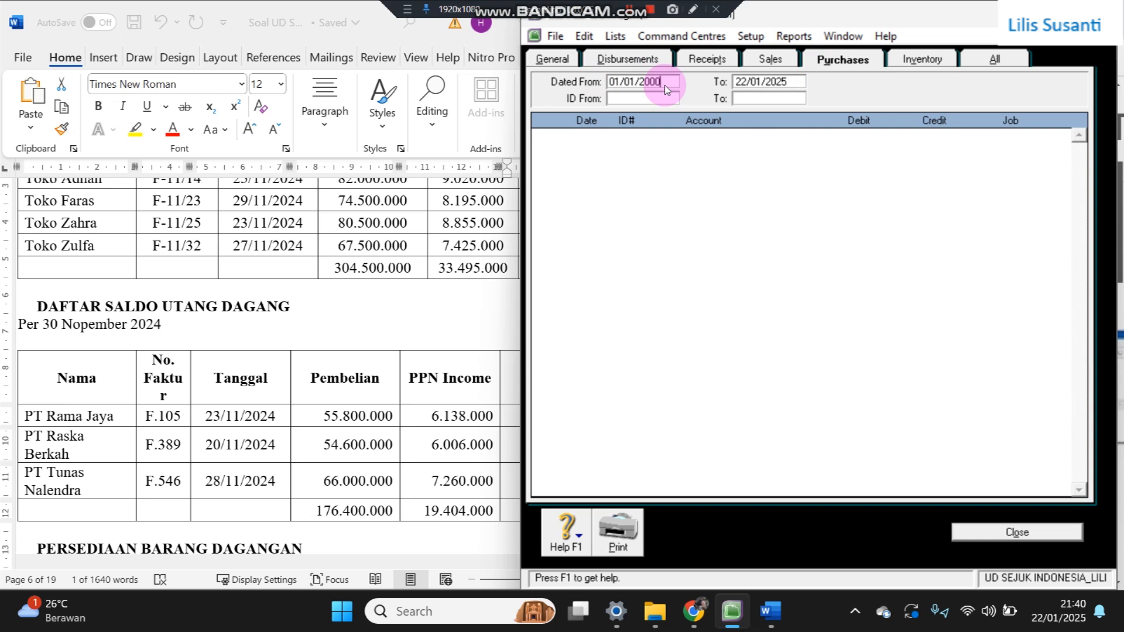
key("Tab")
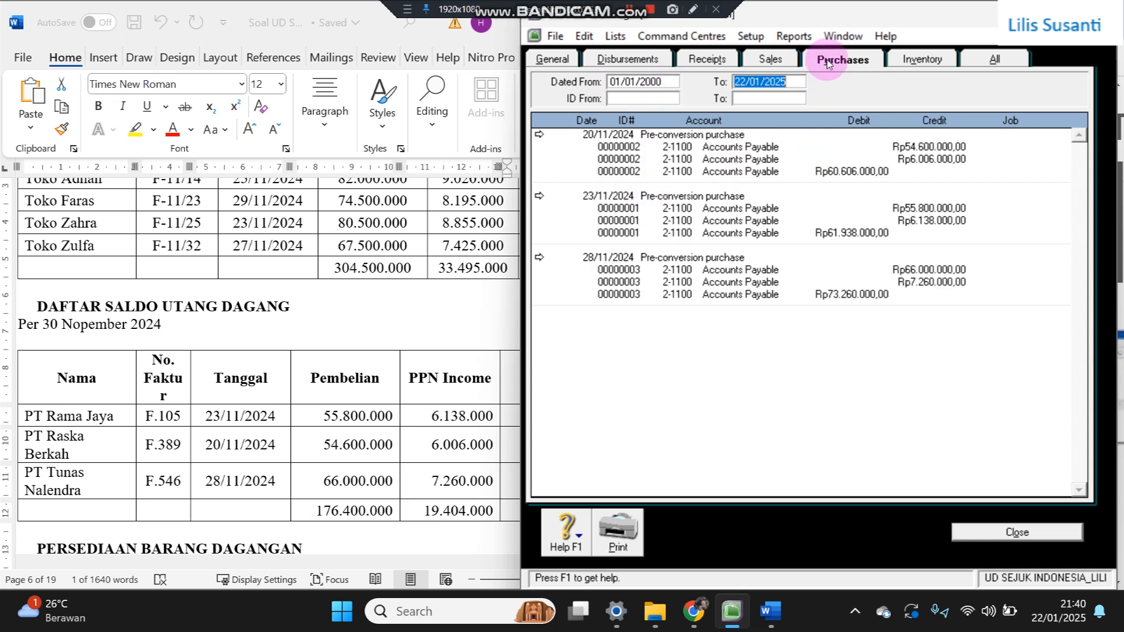
- View all journal entries and inspect Toko Adnan's historical sale without changes
left_click(790, 62)
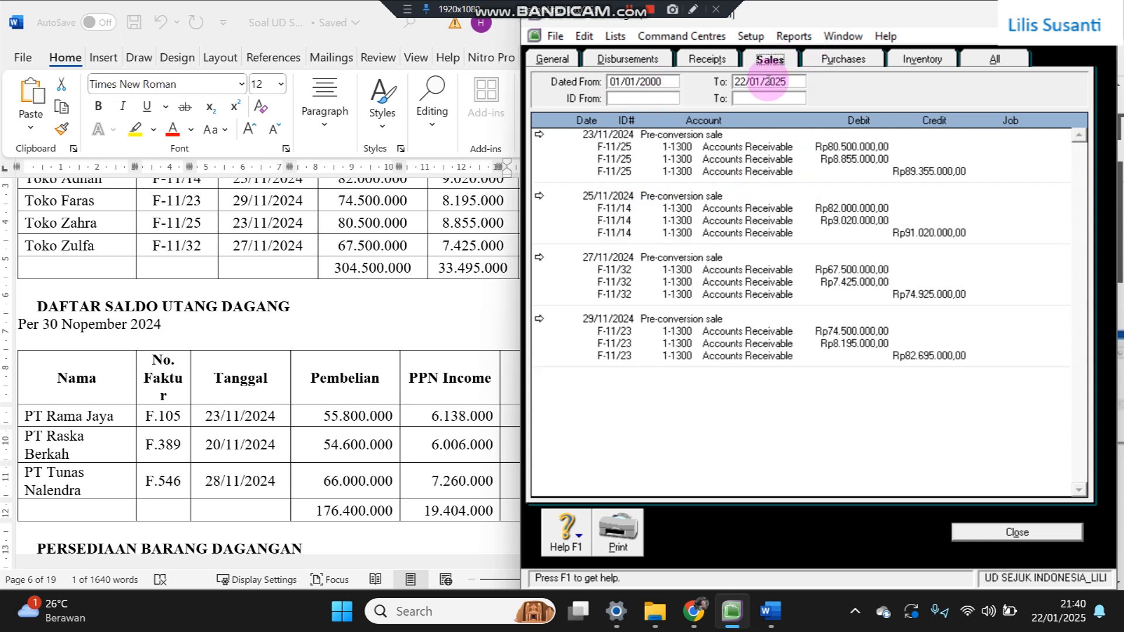
left_click(994, 61)
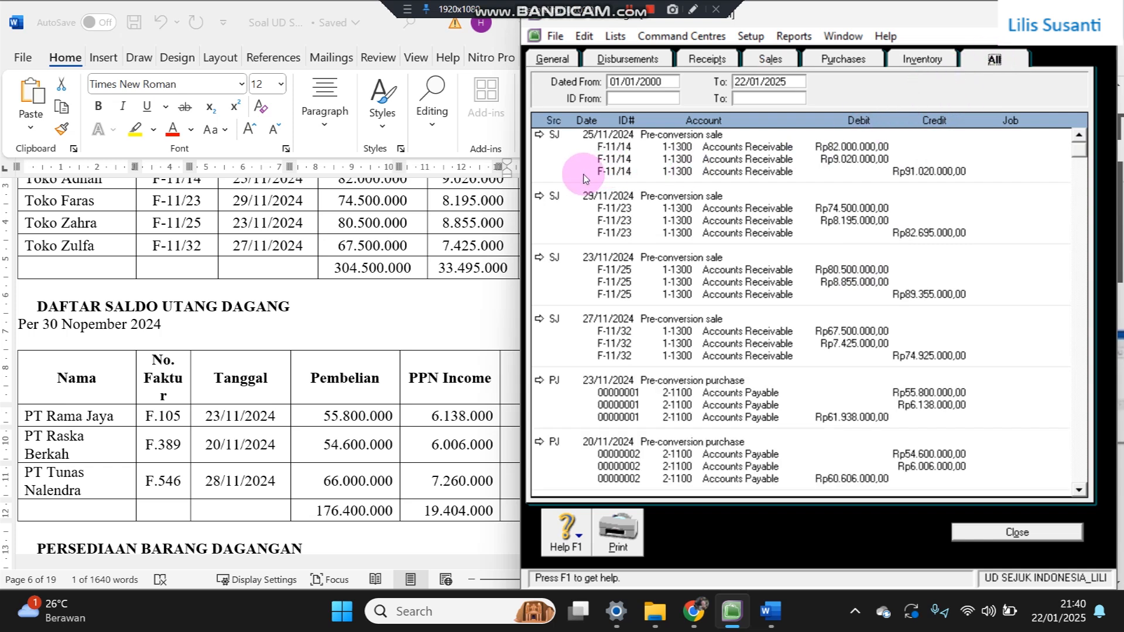
left_click(539, 135)
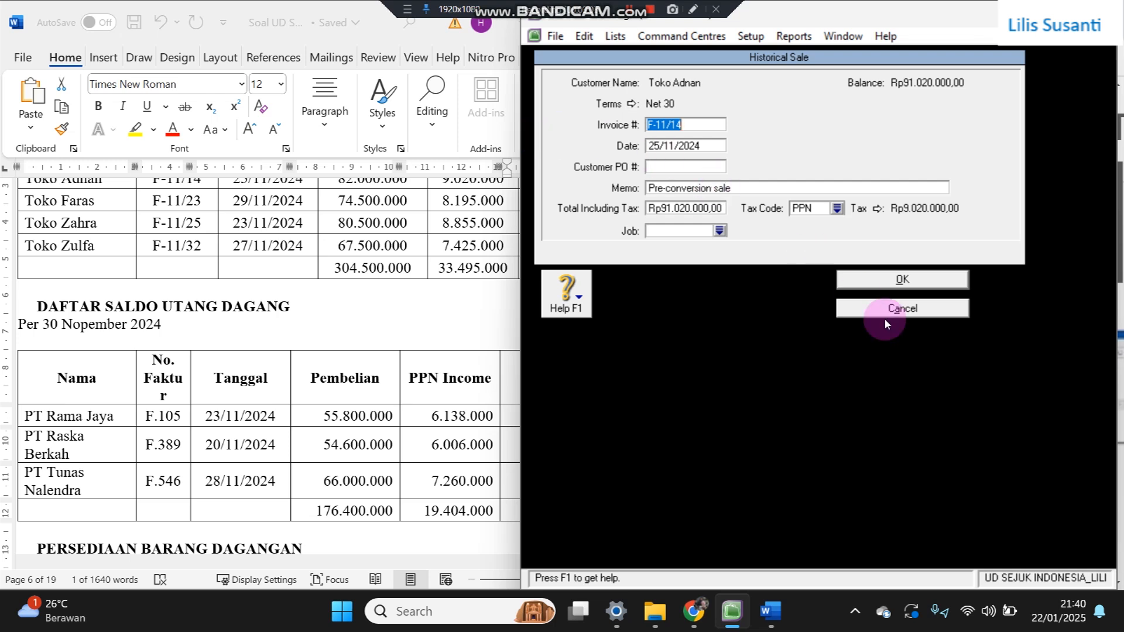
left_click(905, 310)
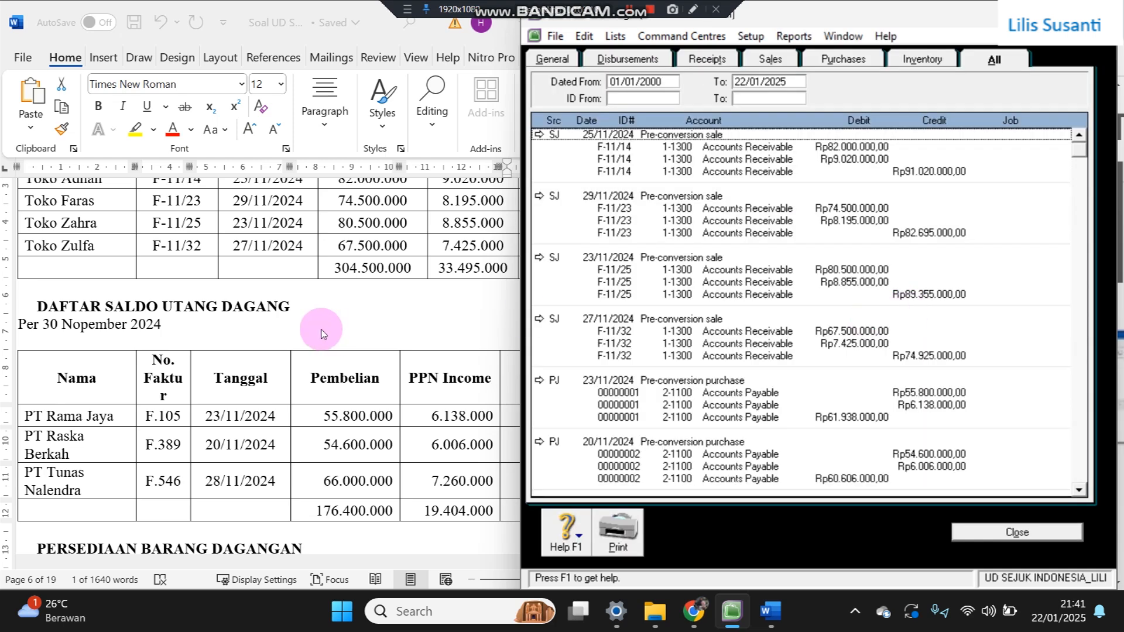
left_click(321, 334)
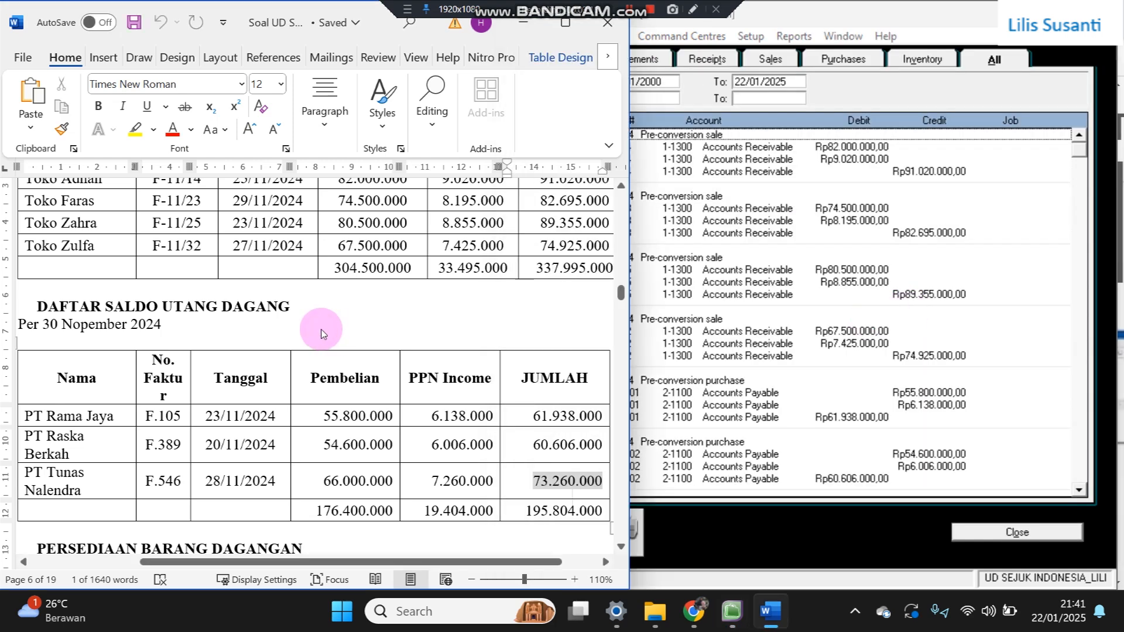
- Scroll Word to the PERSEDIAAN BARANG DAGANGAN table, close the Transaction Journal, and show Inventory
scroll(322, 331, "down", 3)
scroll(322, 330, "down", 2)
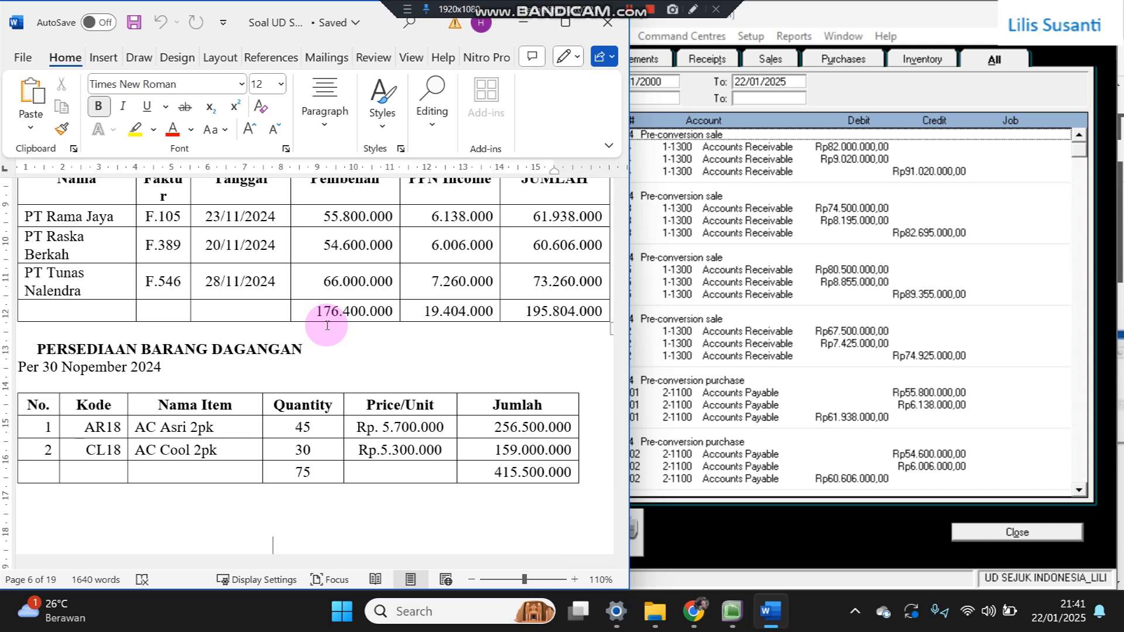
left_click(817, 458)
left_click(967, 530)
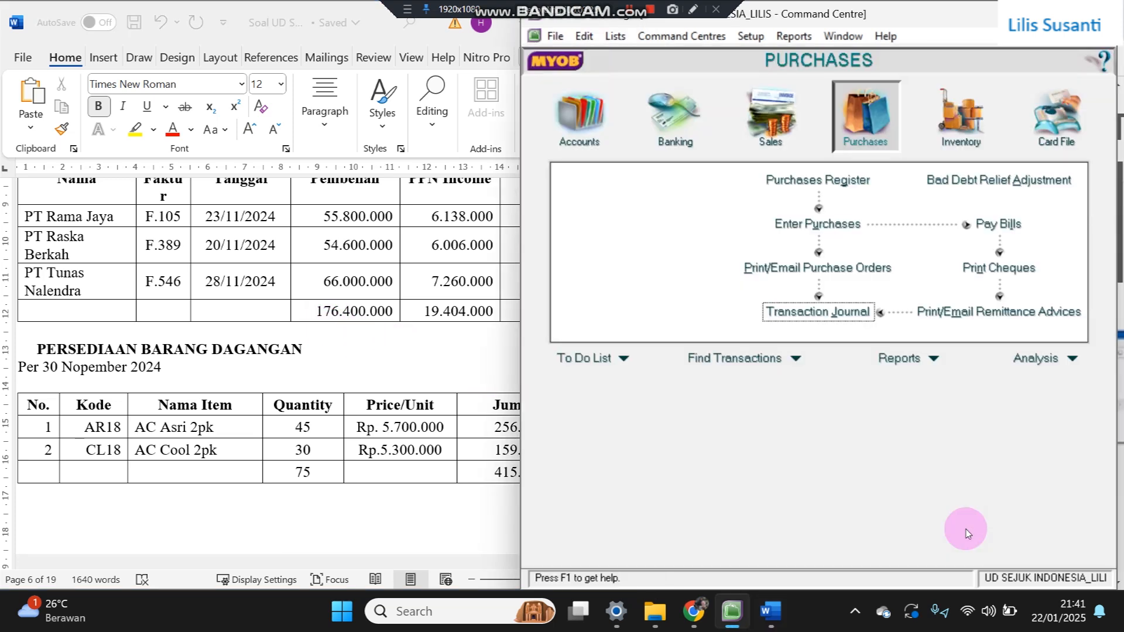
left_click(973, 123)
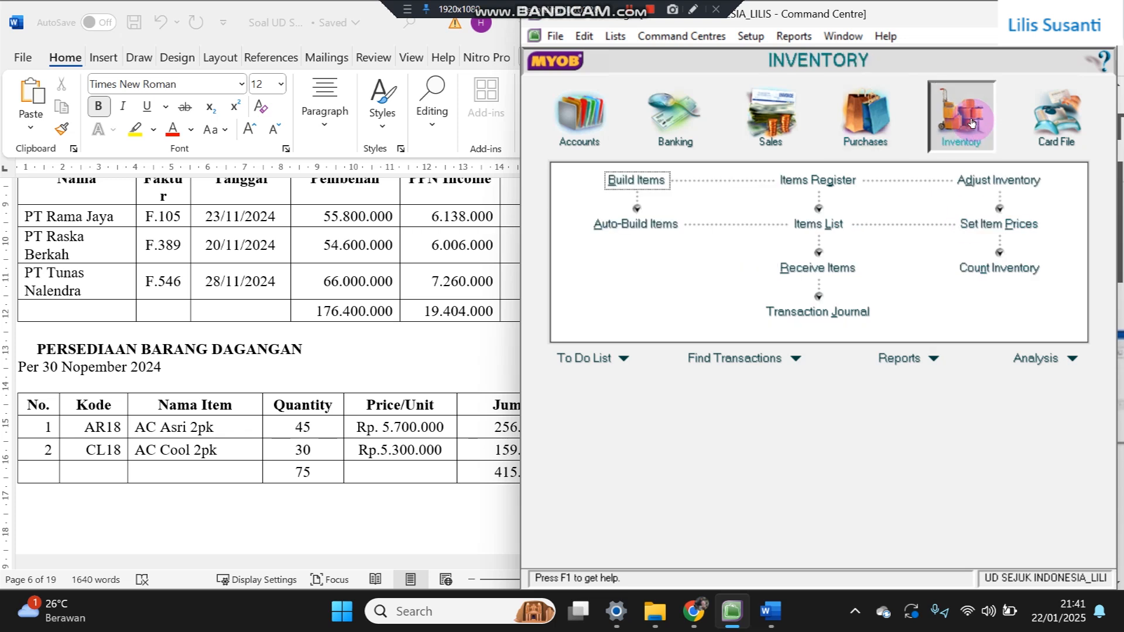
- Create a new inventory item with item number AR18 copied from the Word table
left_click(820, 223)
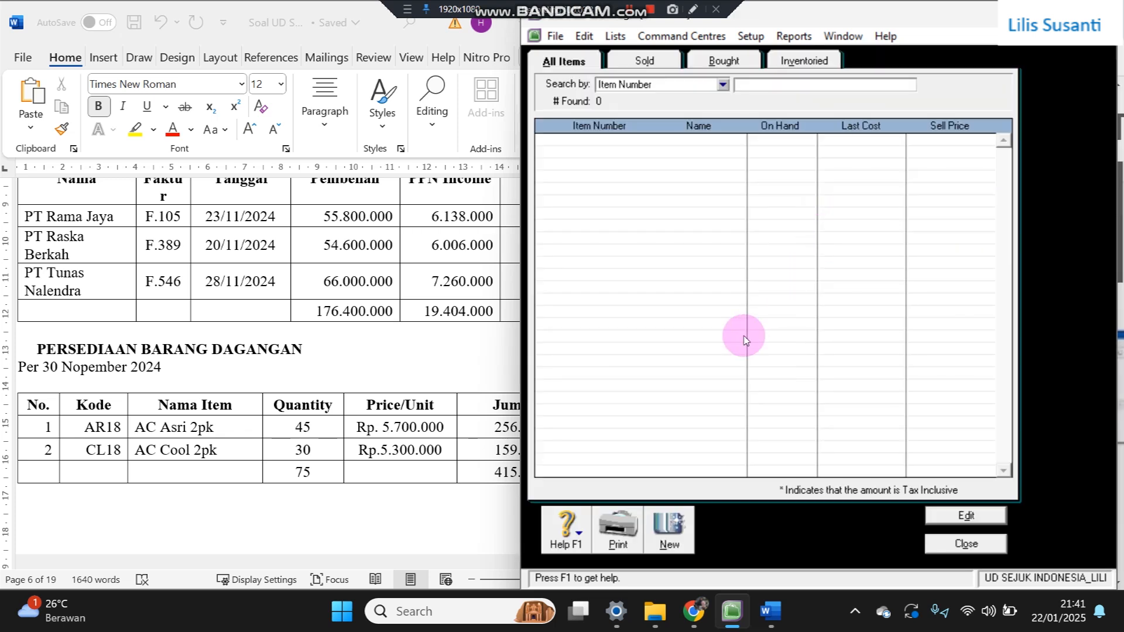
left_click(667, 528)
left_click(651, 89)
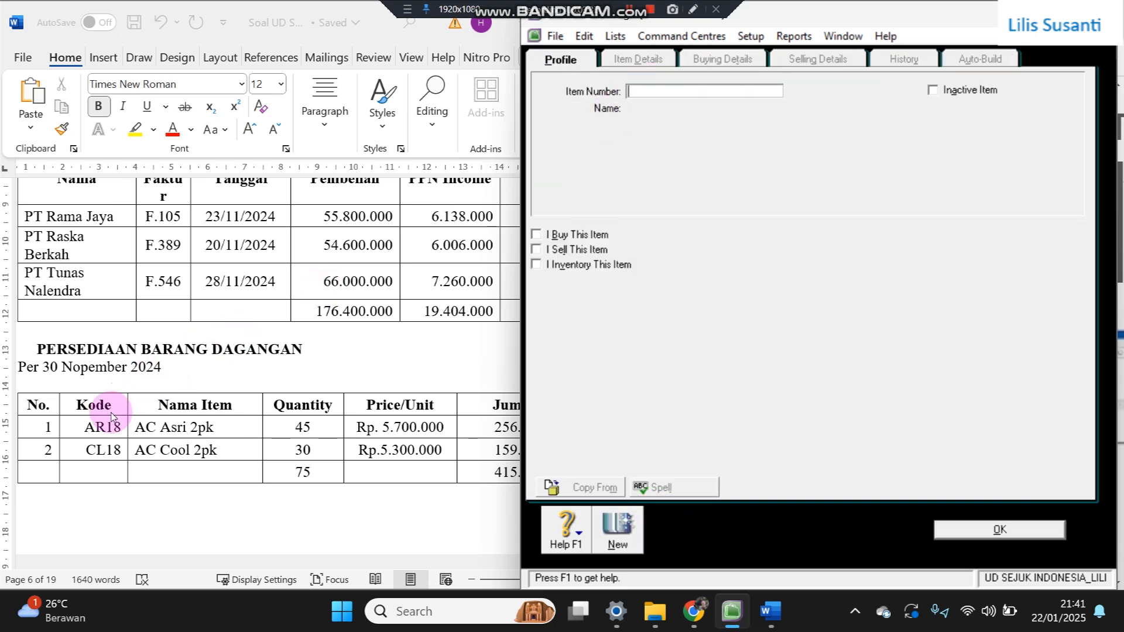
left_click(88, 427)
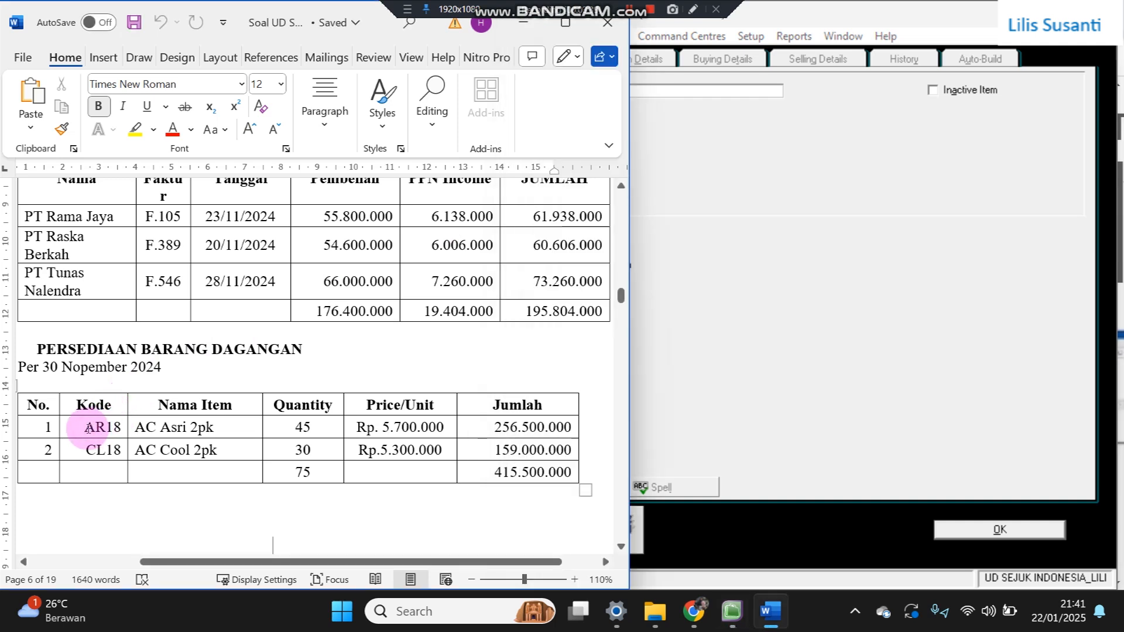
left_click_drag(88, 427, 126, 427)
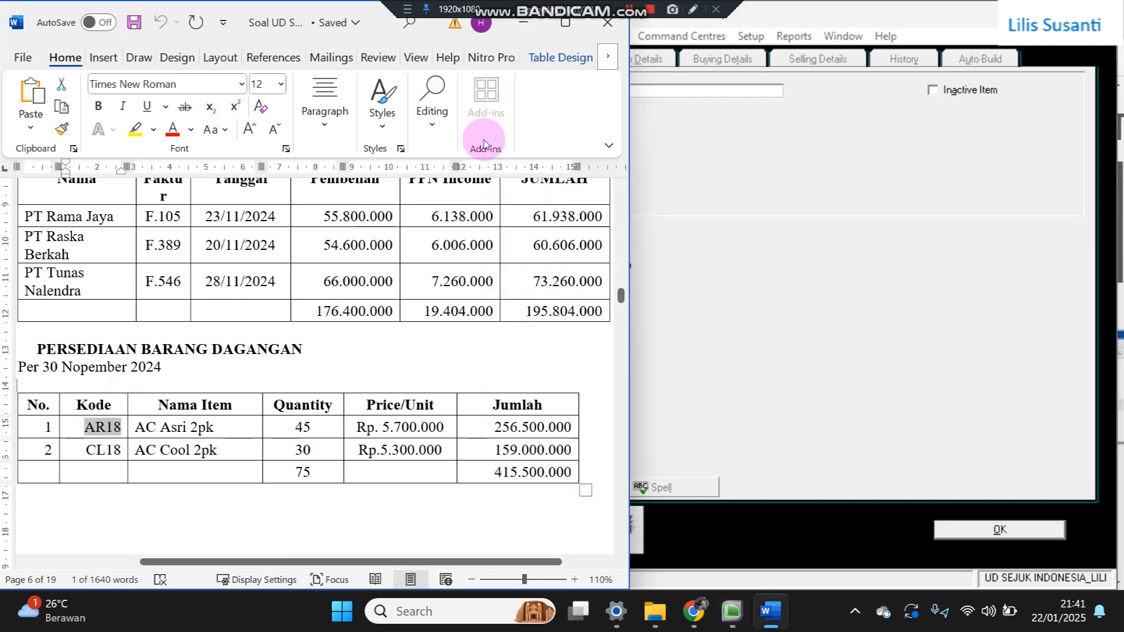
left_click(659, 88)
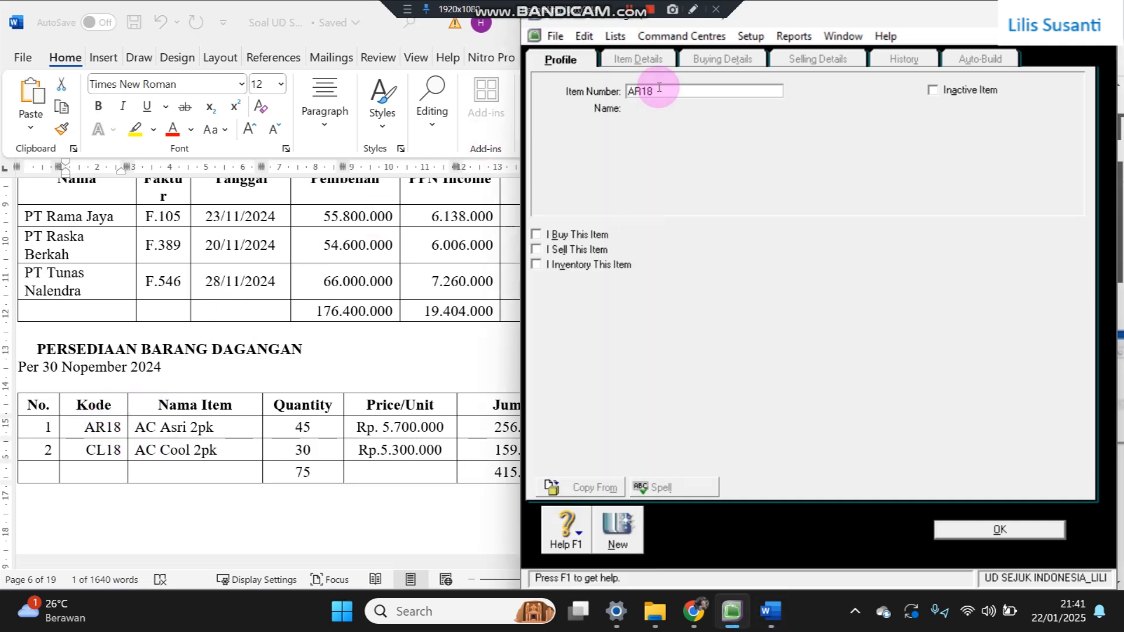
key("Tab")
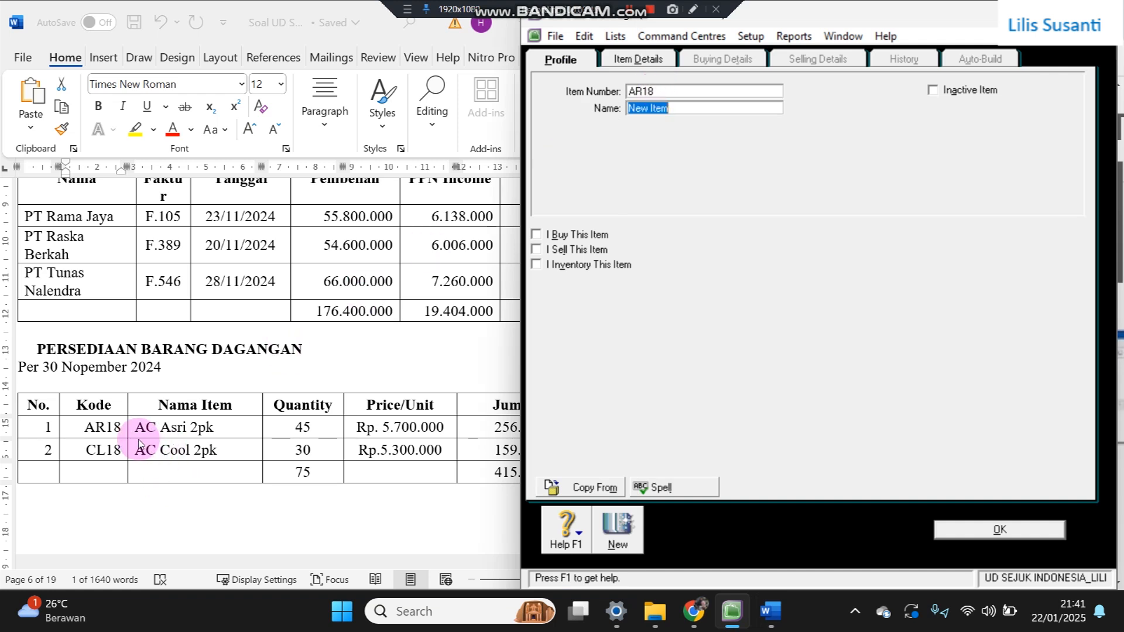
- Name the item AC Asri 2pk from the Word table and tick I Buy
left_click(137, 429)
left_click_drag(137, 429, 211, 433)
key("ctrl+c")
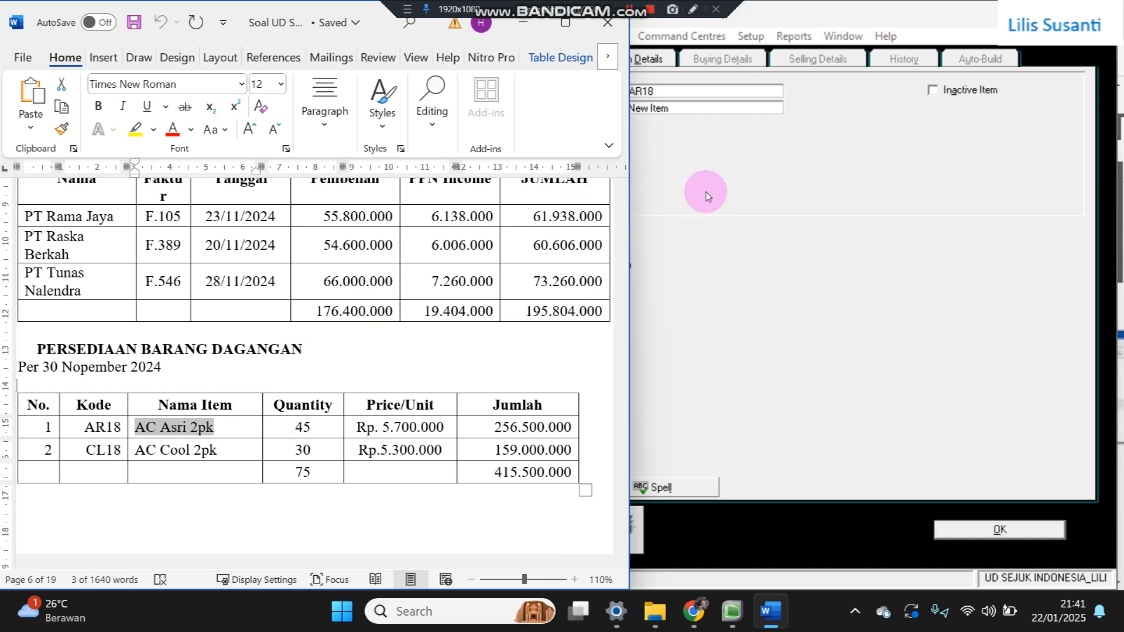
left_click(710, 111)
key("ctrl+v")
left_click(537, 236)
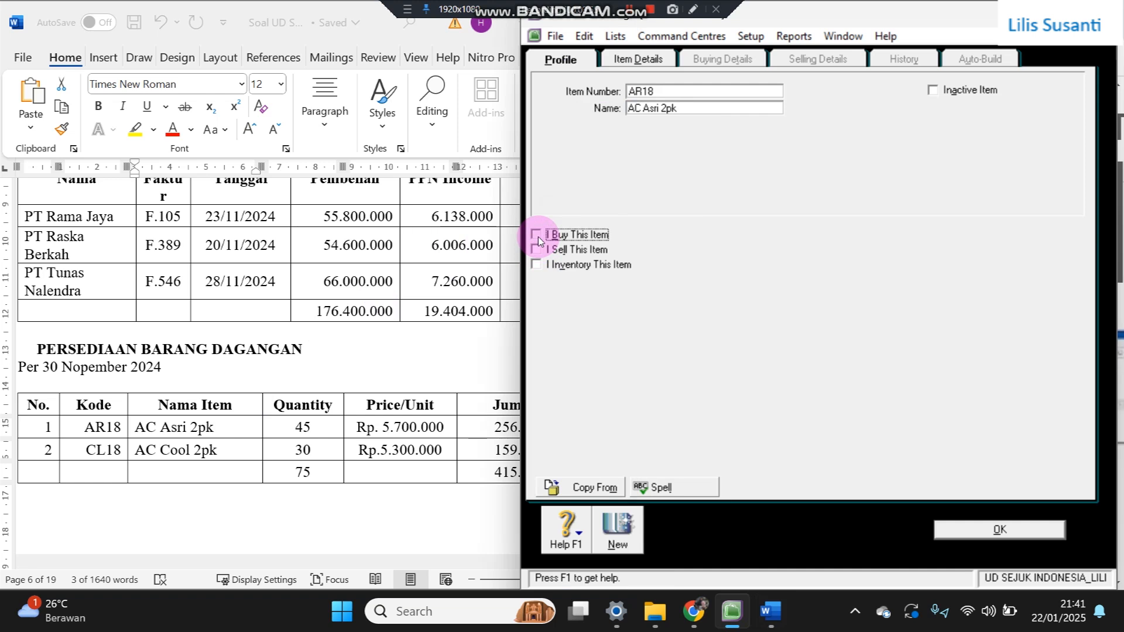
- Tick I Sell and I Inventory, linking 5-1100 Cost of Goods Sold, 4-1100 Sales, 1-1500 Merchandise Inventory
left_click(538, 250)
left_click(540, 265)
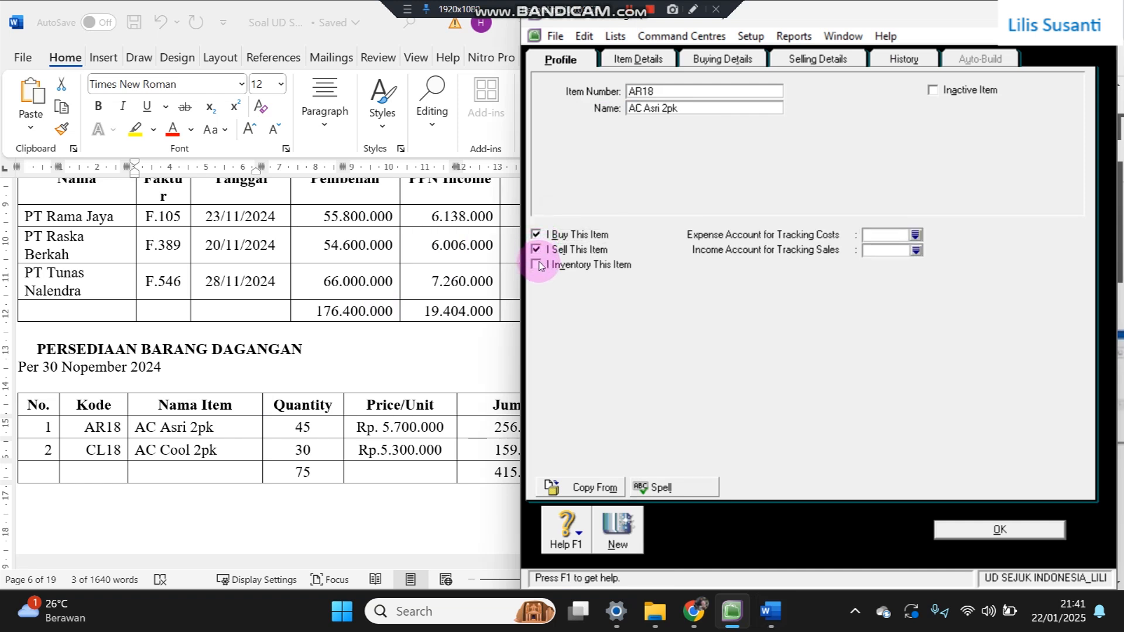
left_click(914, 235)
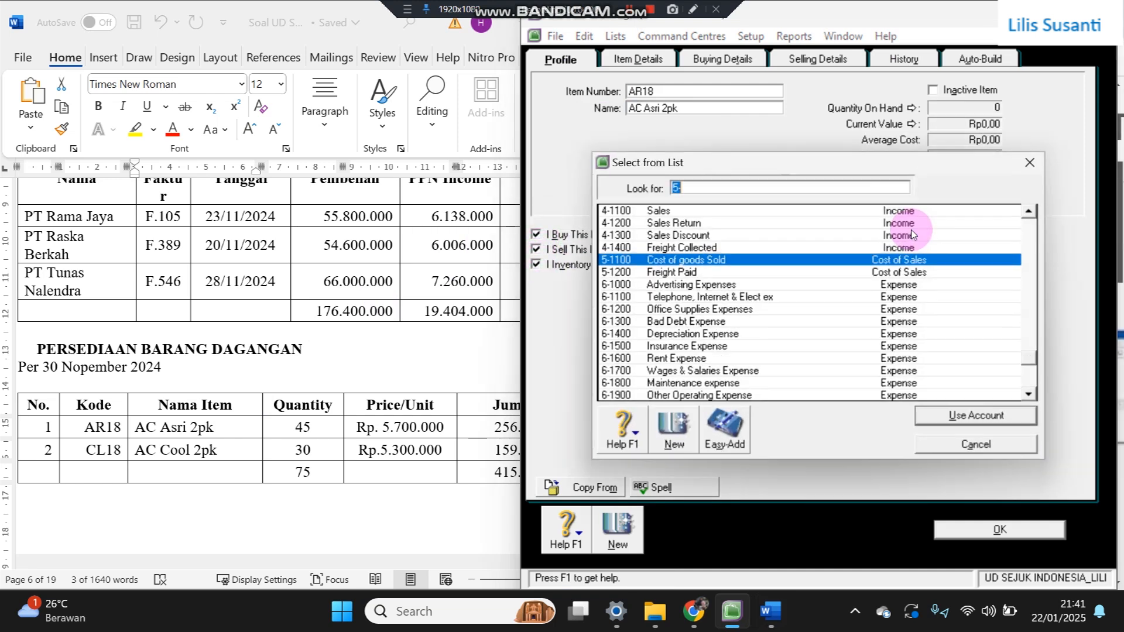
double_click(689, 261)
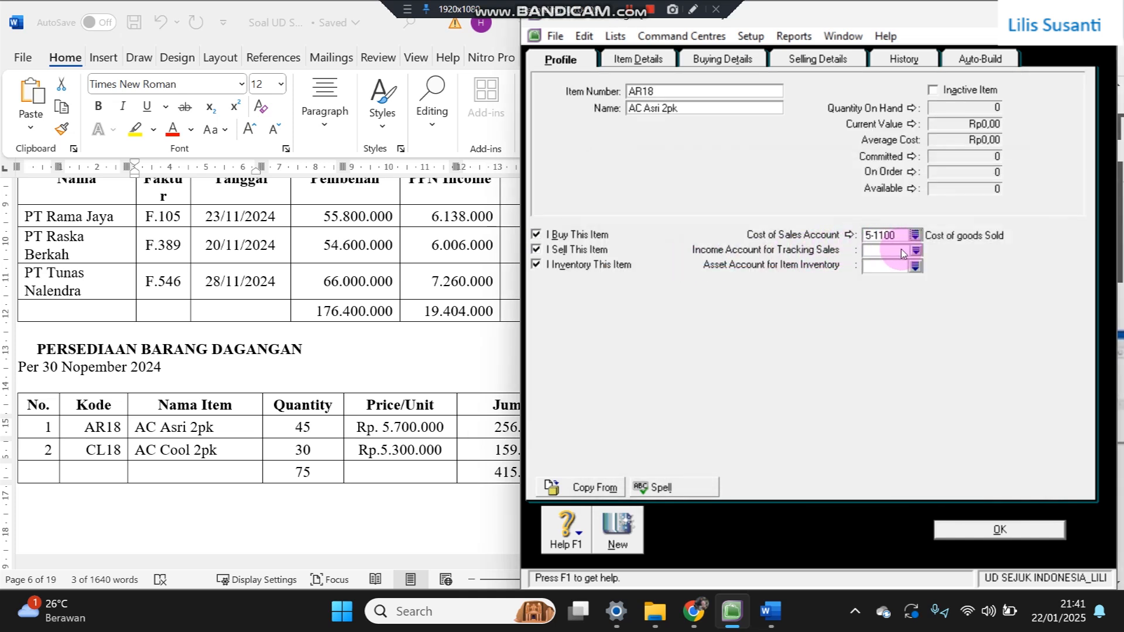
left_click(914, 251)
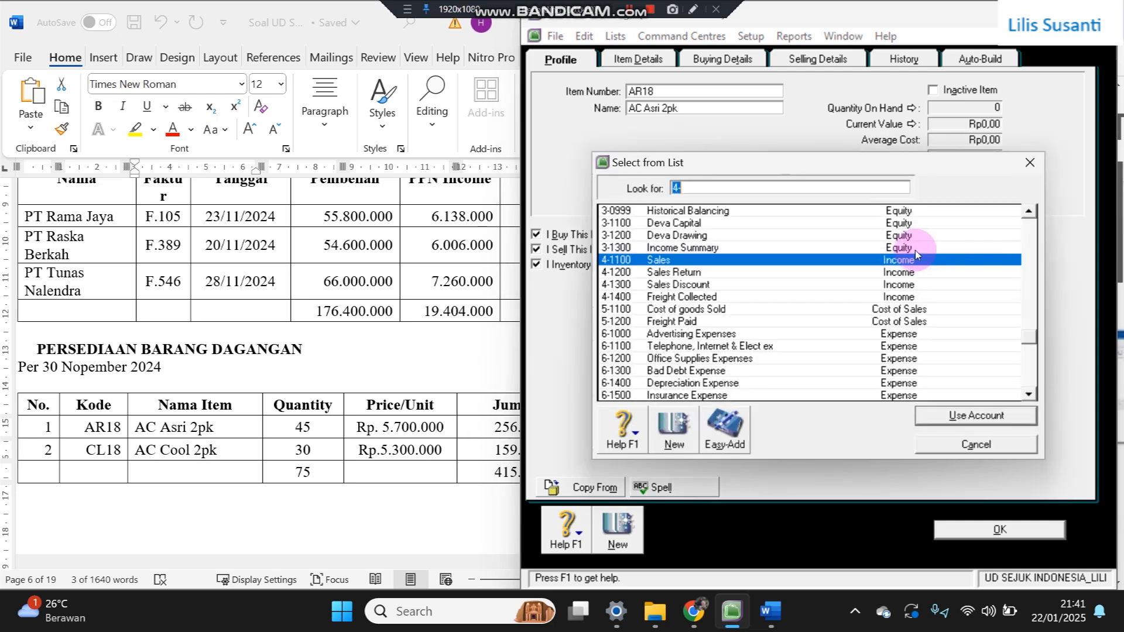
double_click(790, 260)
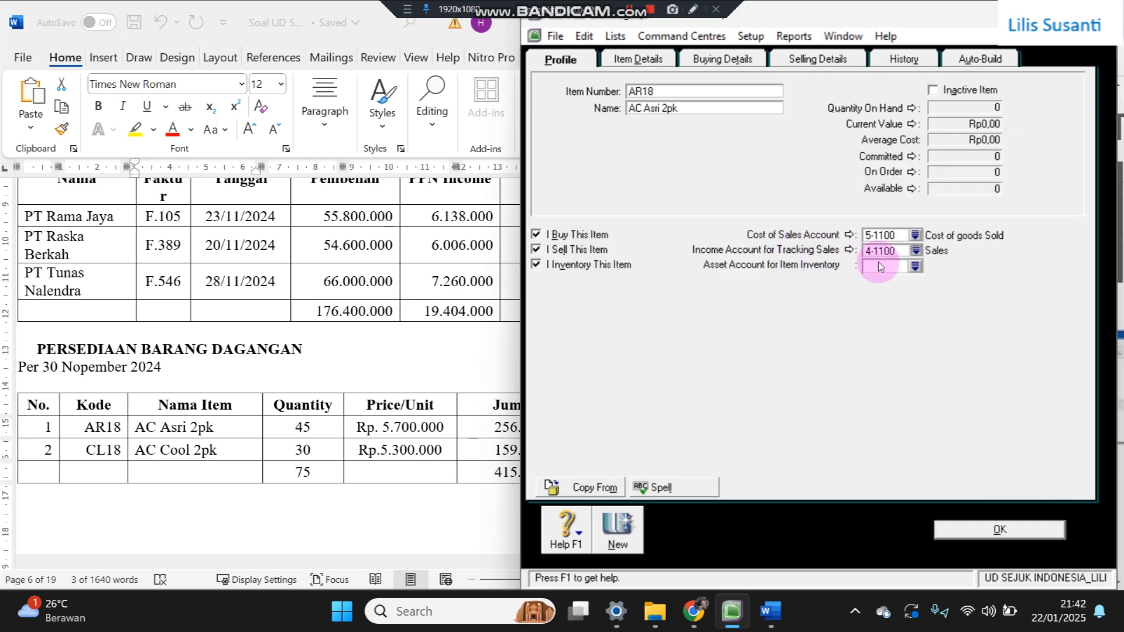
left_click(916, 267)
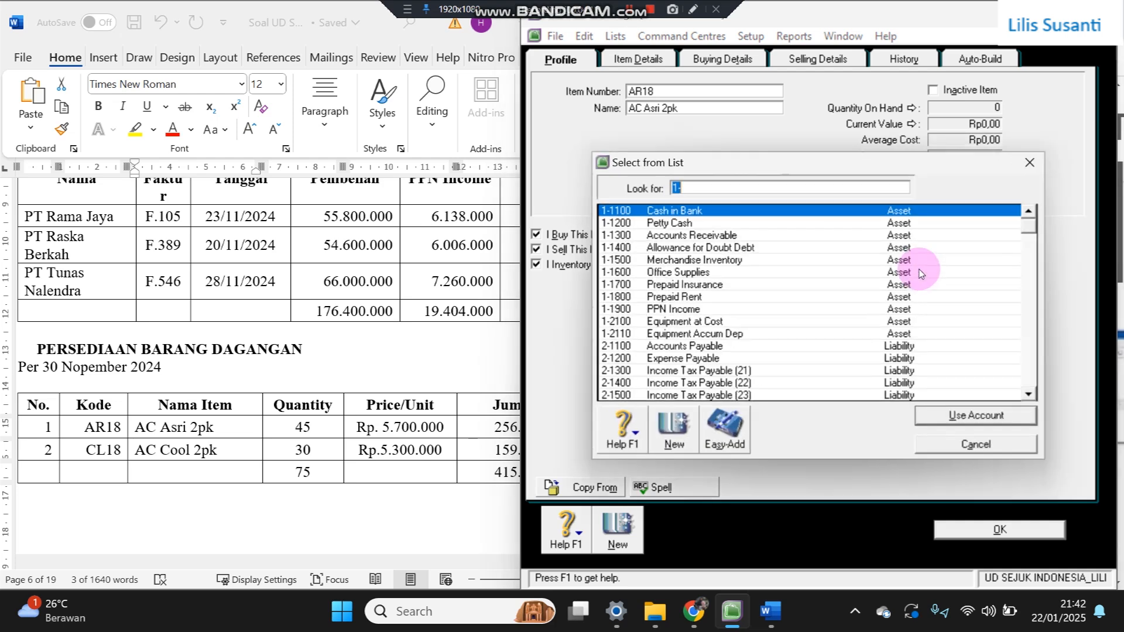
double_click(717, 260)
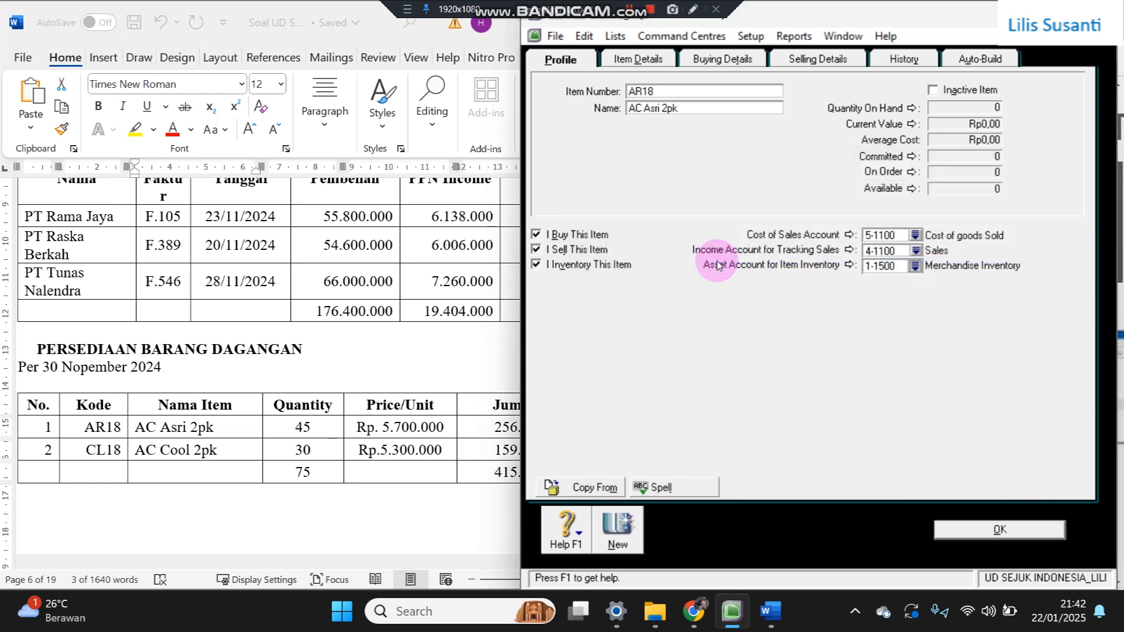
left_click(752, 62)
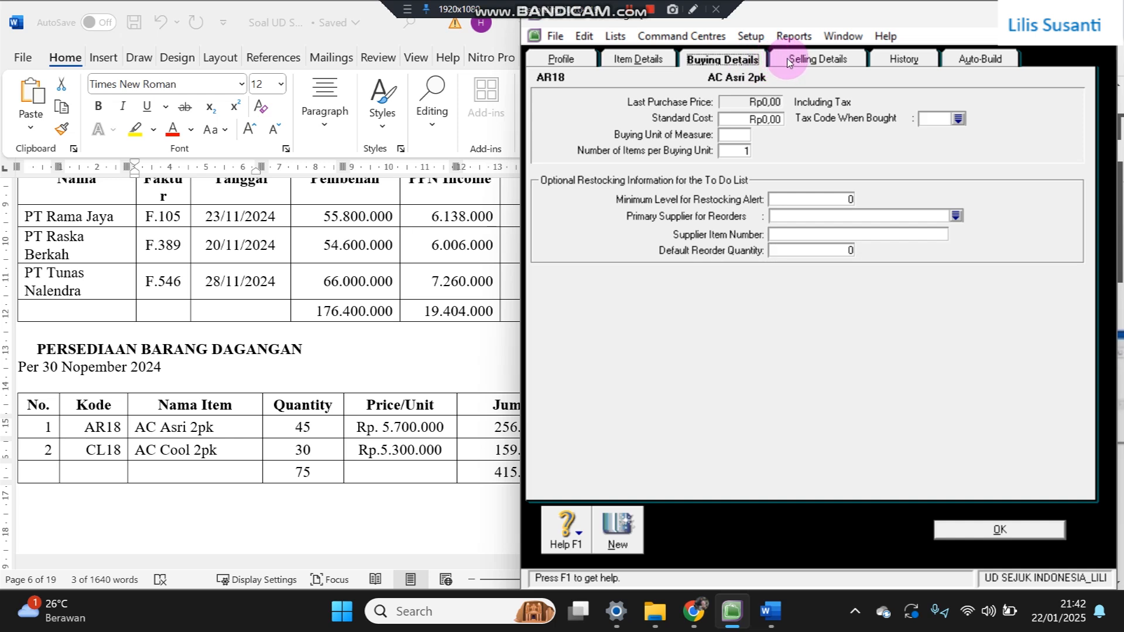
- Set PPN tax code and Unit measure on AR18's buying and selling details, then save it
left_click(932, 121)
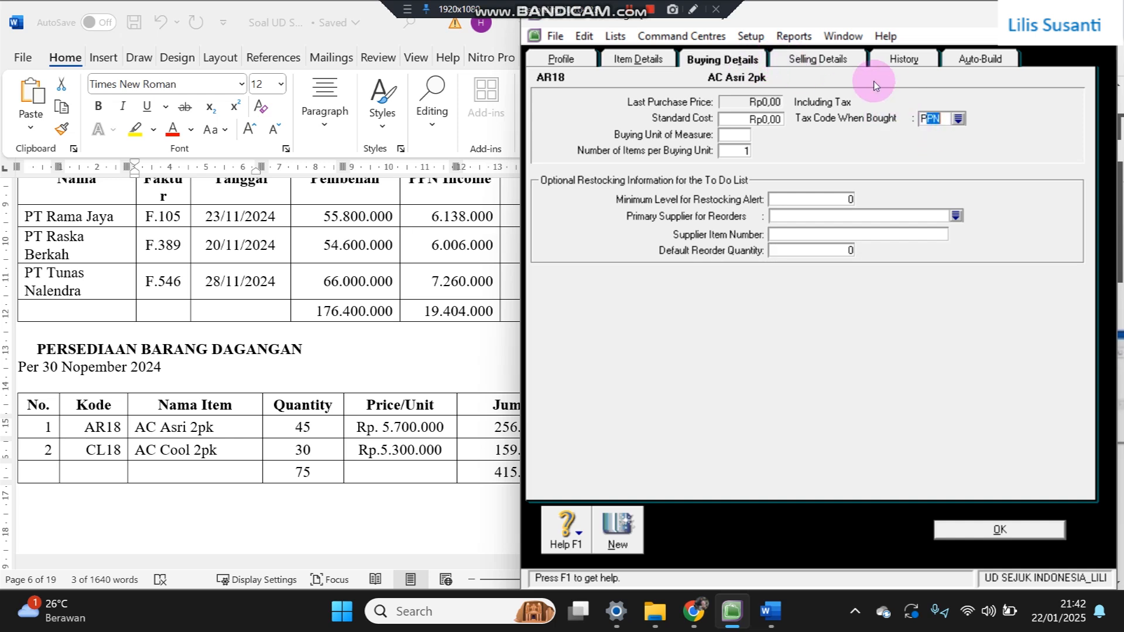
left_click(818, 58)
left_click(894, 92)
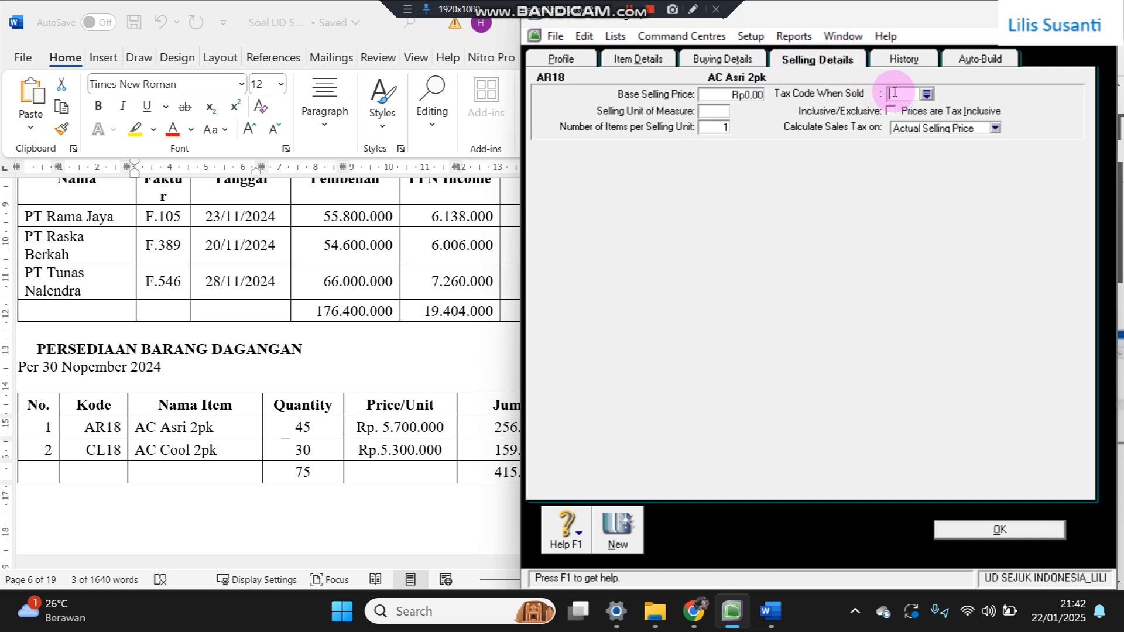
left_click(718, 109)
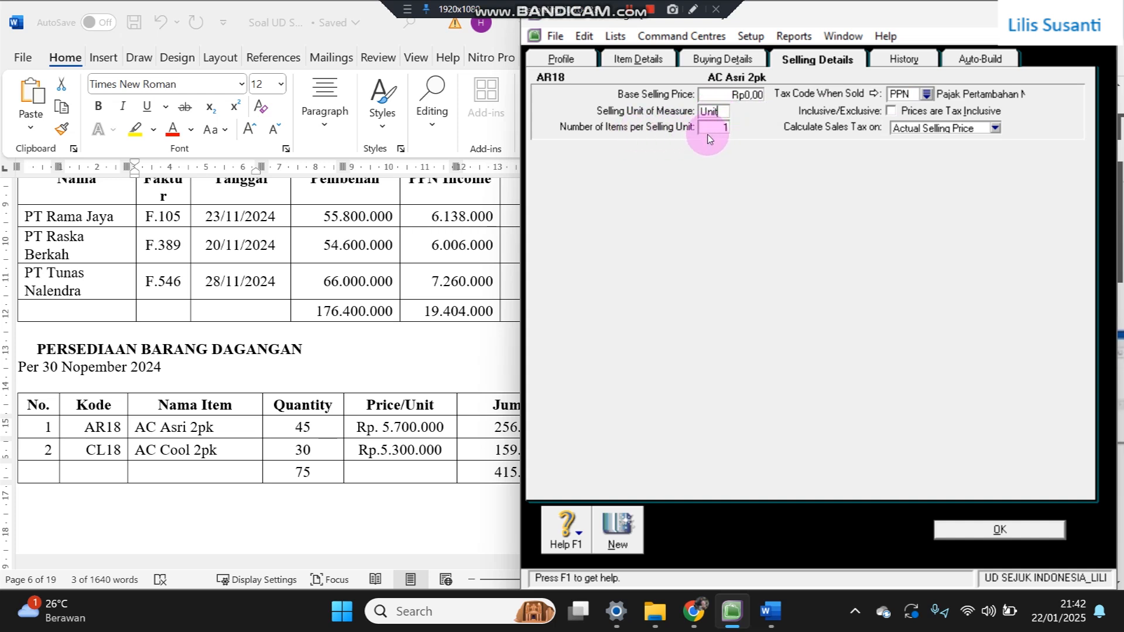
left_click(719, 62)
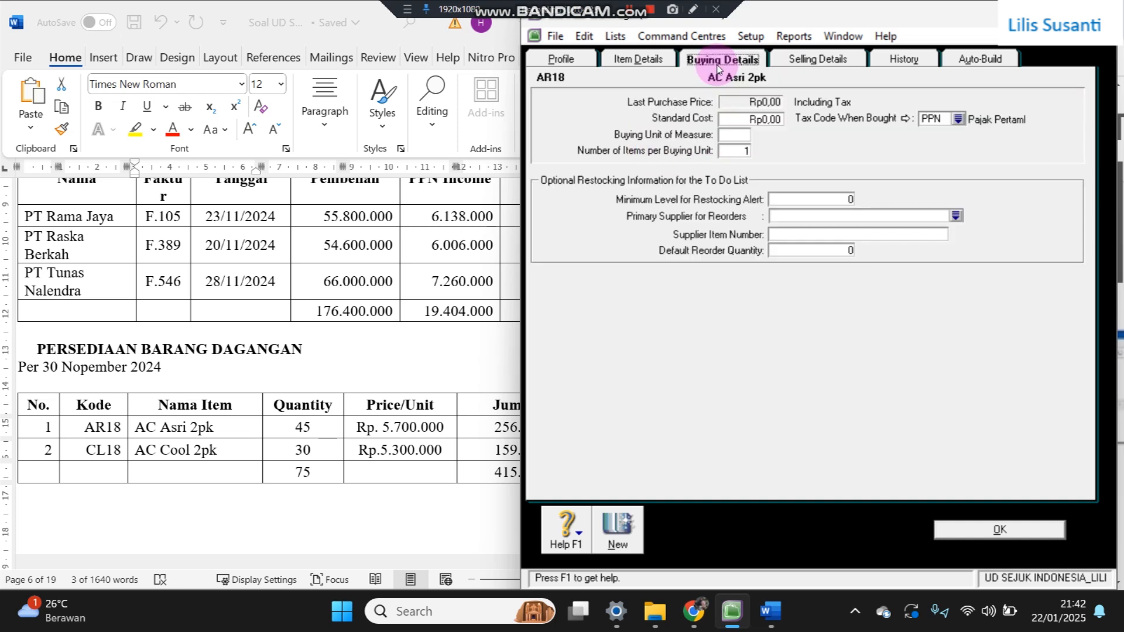
left_click(740, 132)
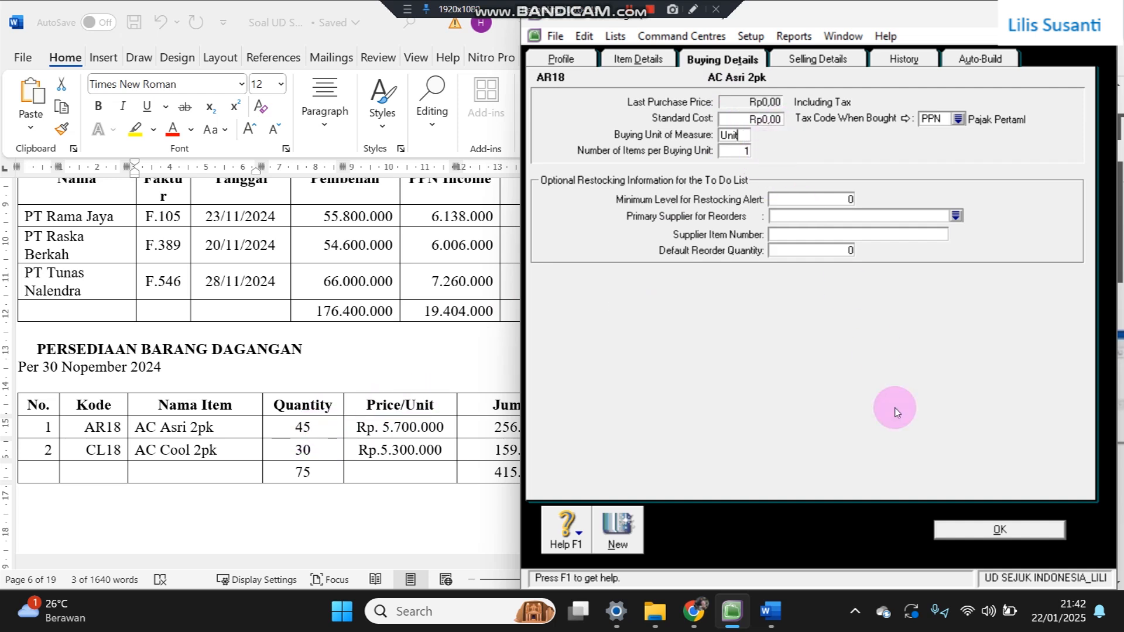
left_click(618, 530)
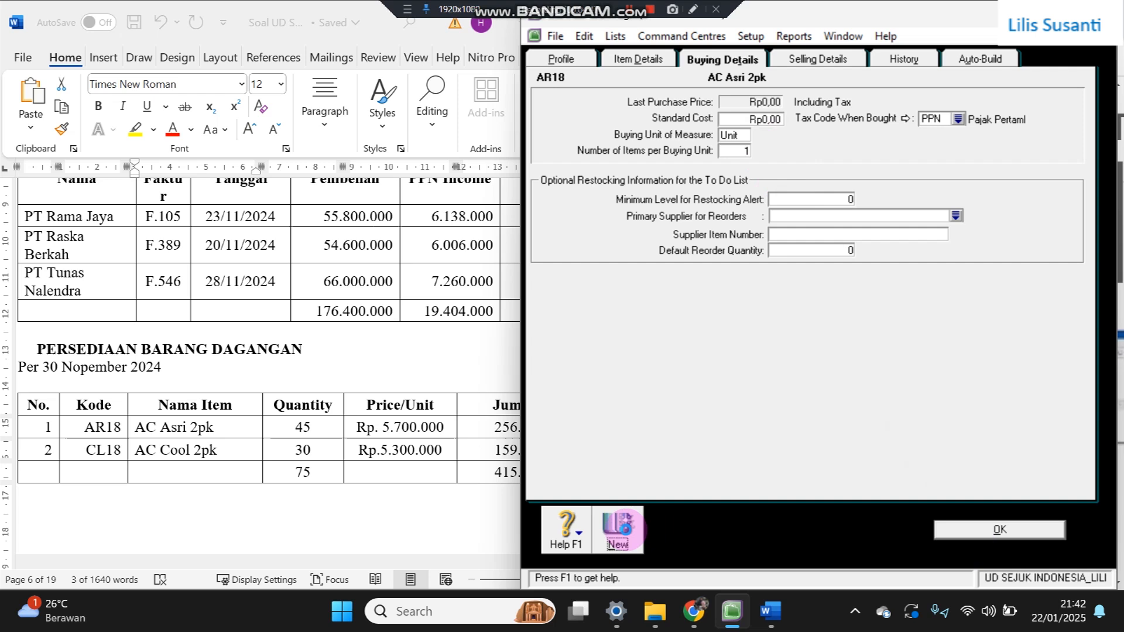
- Create item CL18 named AC Cool 2pk, copying the name from the Word table
left_click(697, 89)
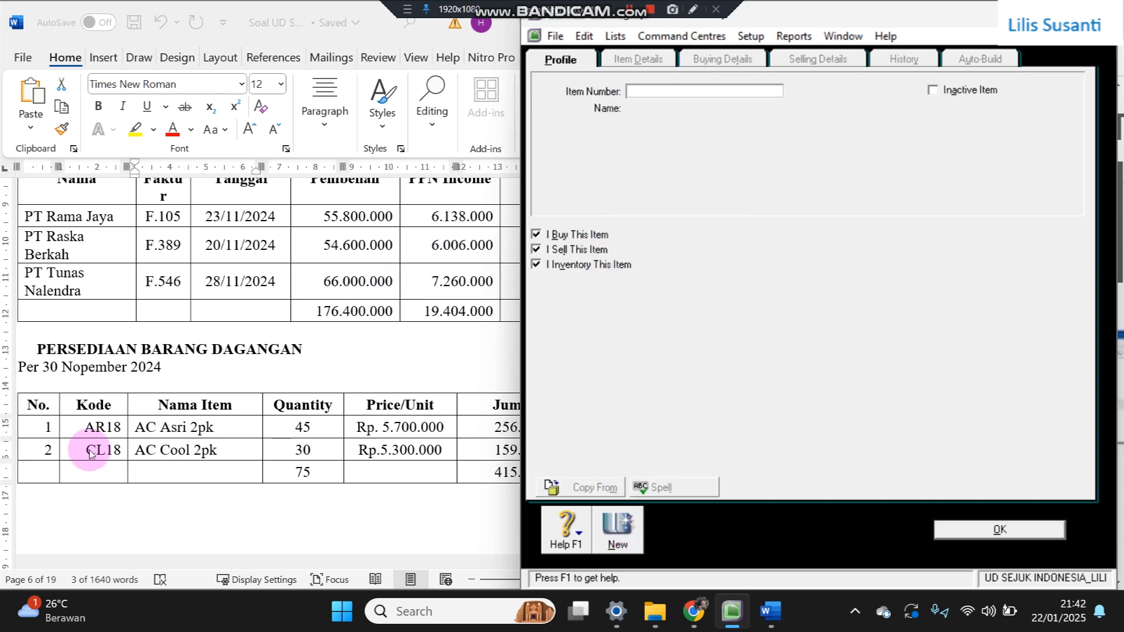
type("CL")
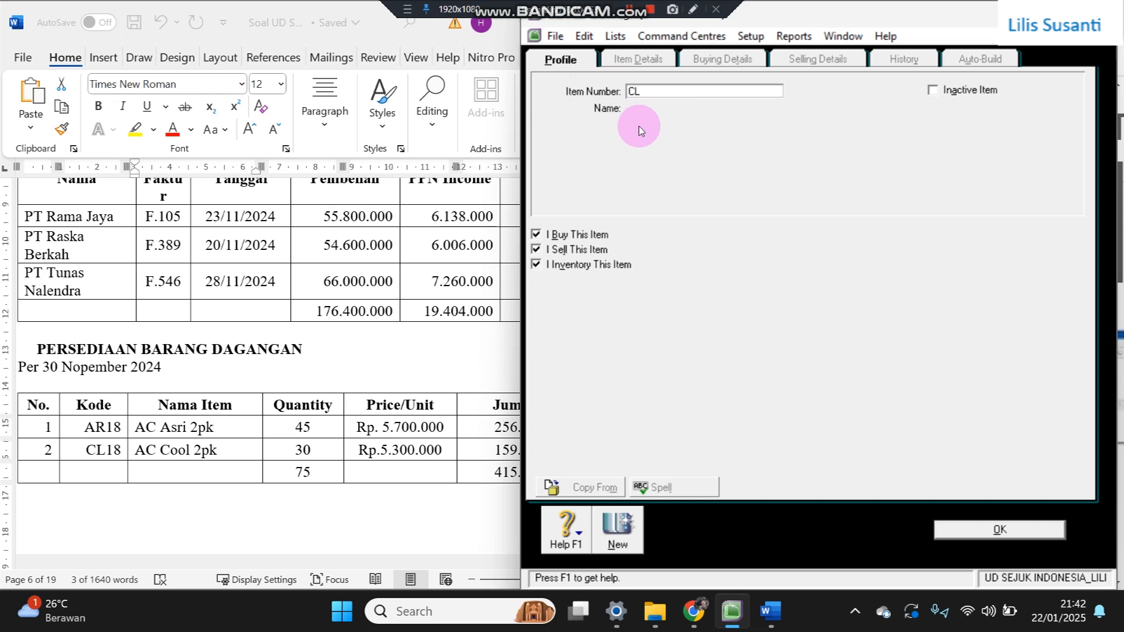
key("Tab")
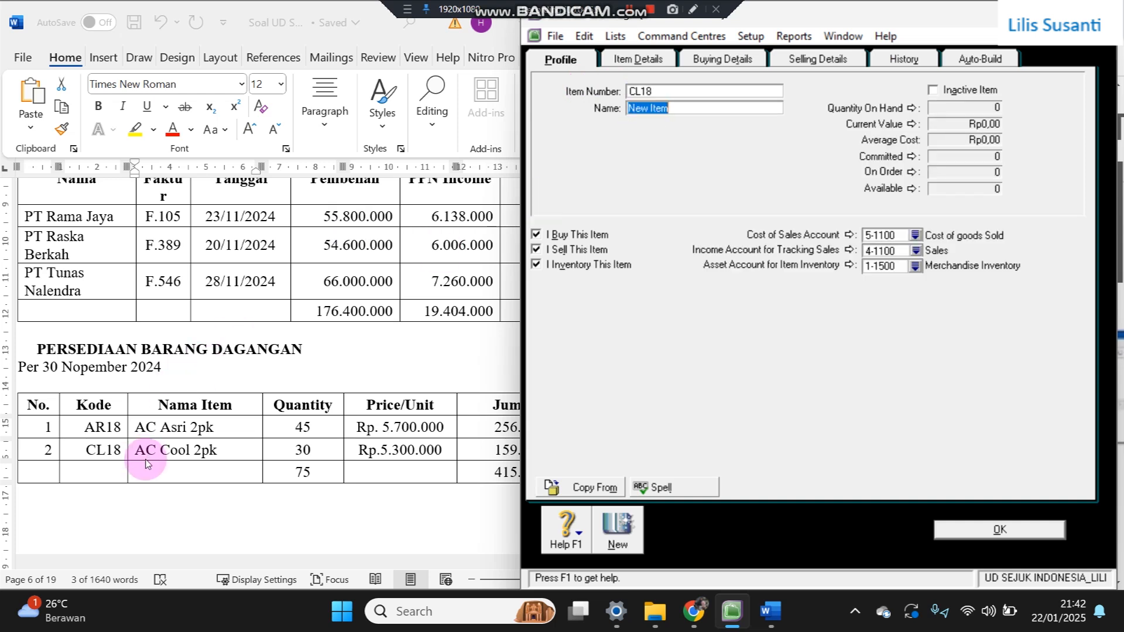
left_click(146, 462)
left_click_drag(136, 451, 256, 440)
key("ctrl+c")
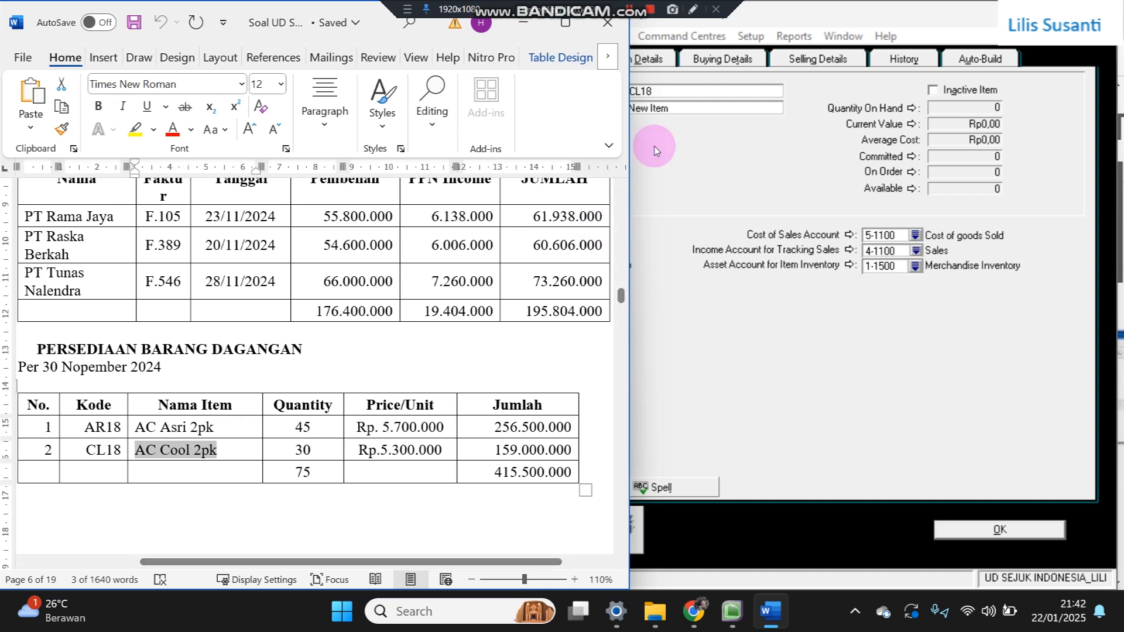
left_click(698, 115)
key("ctrl+v")
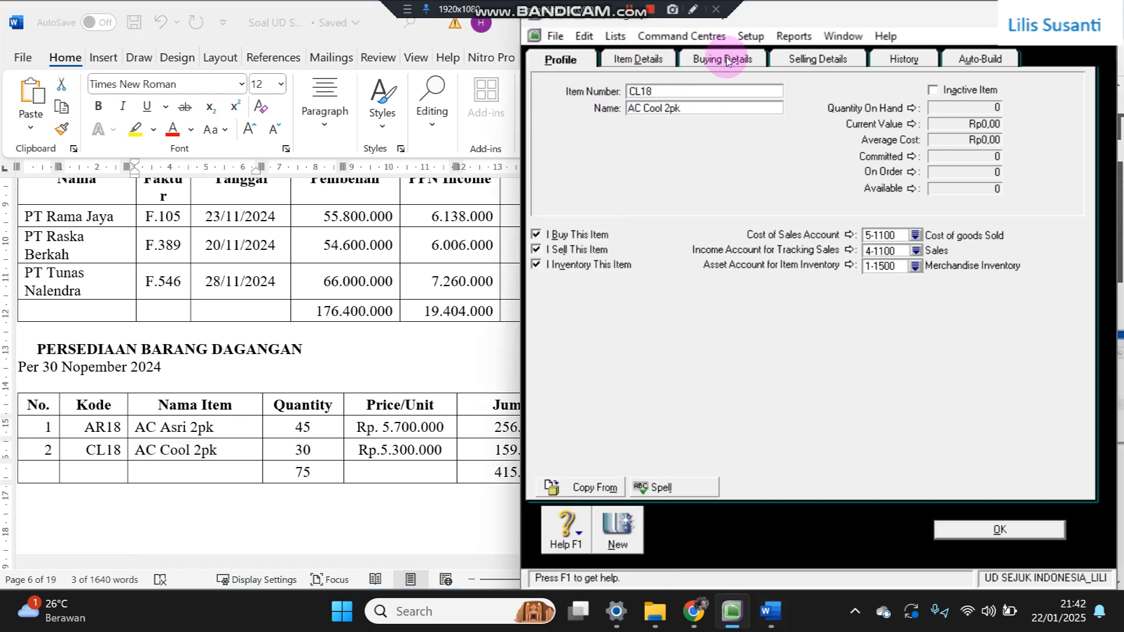
- Review CL18's buying and selling details, save it, recheck the record, and close the Items List
left_click(726, 59)
left_click(778, 58)
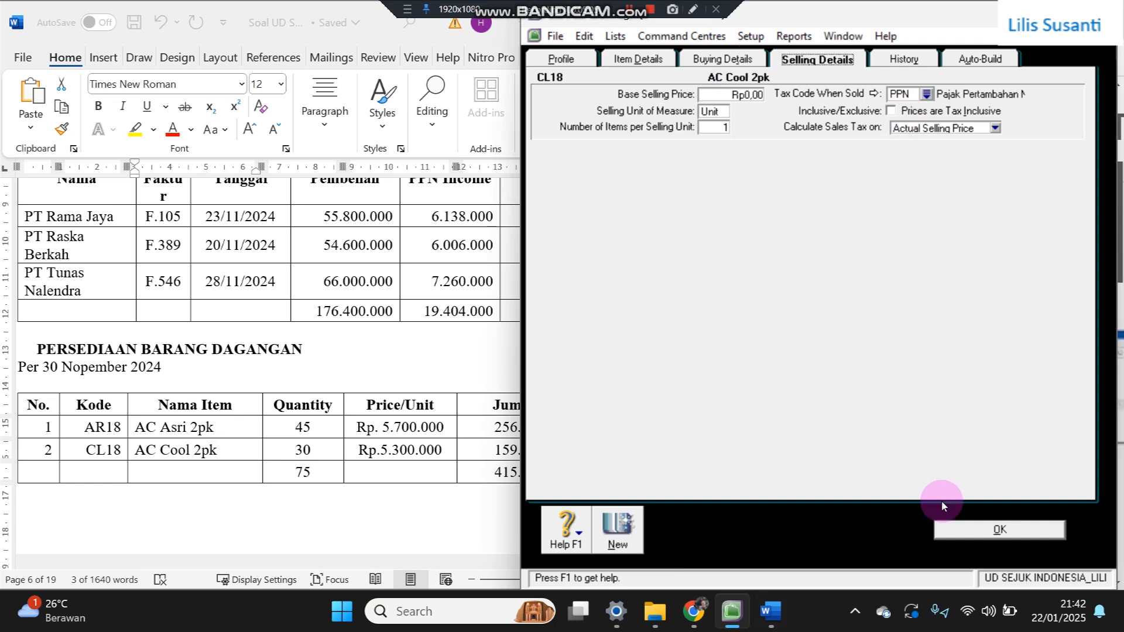
left_click(944, 527)
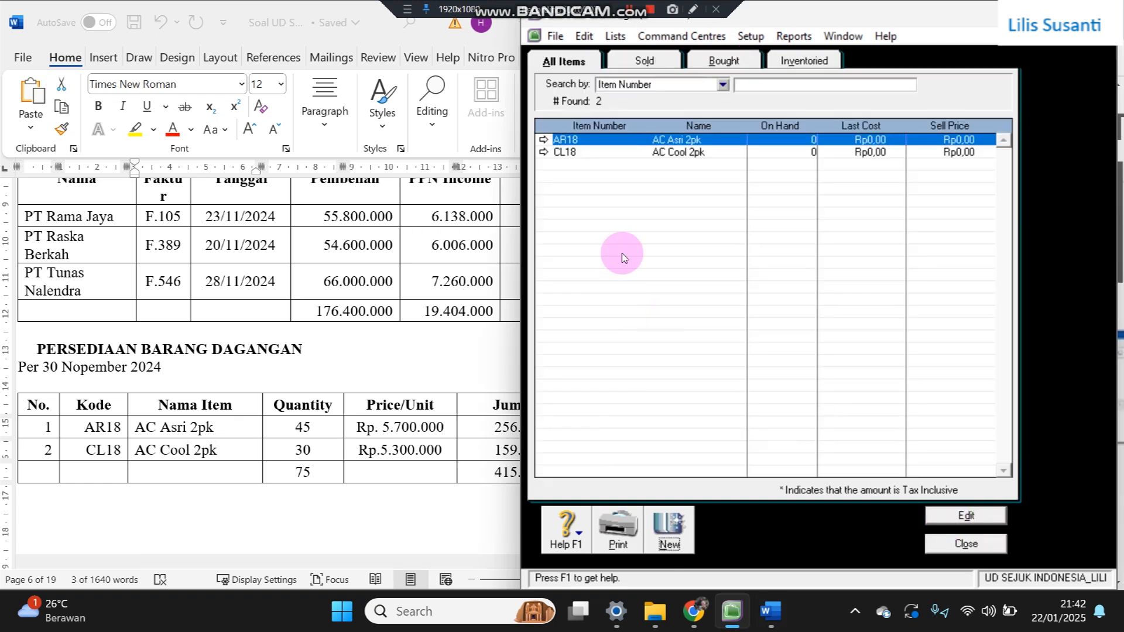
left_click(544, 153)
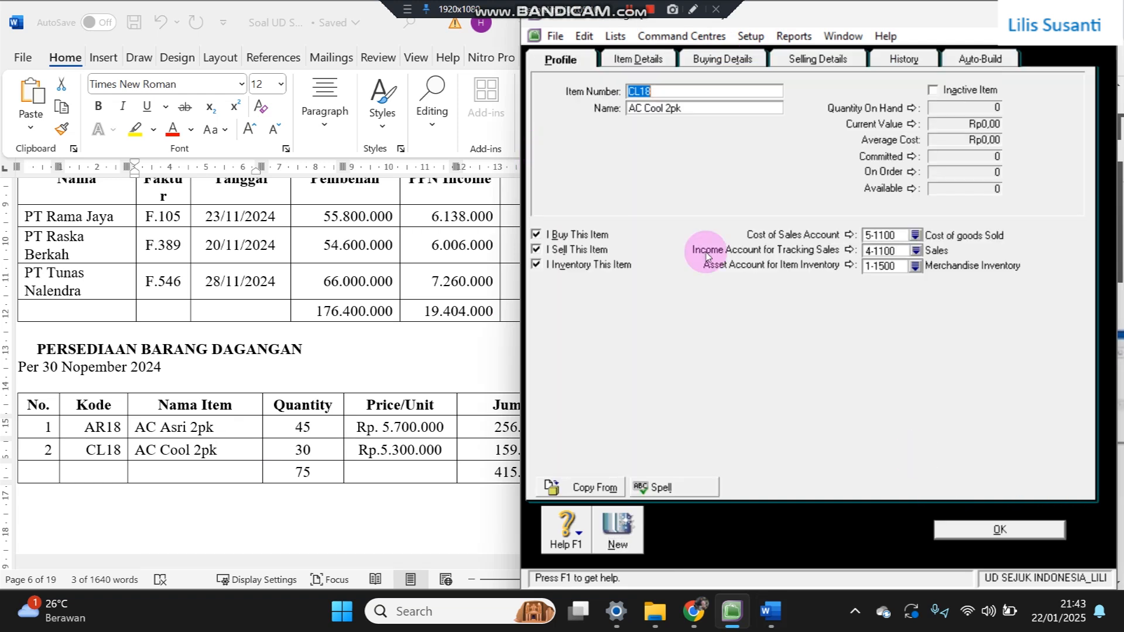
left_click(960, 538)
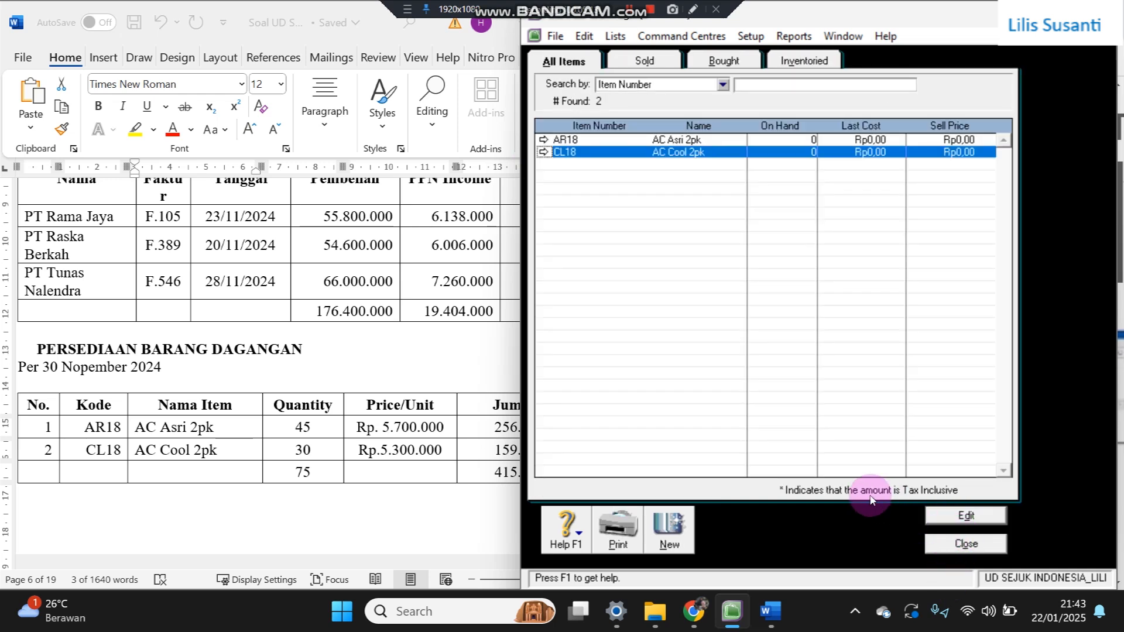
left_click(941, 543)
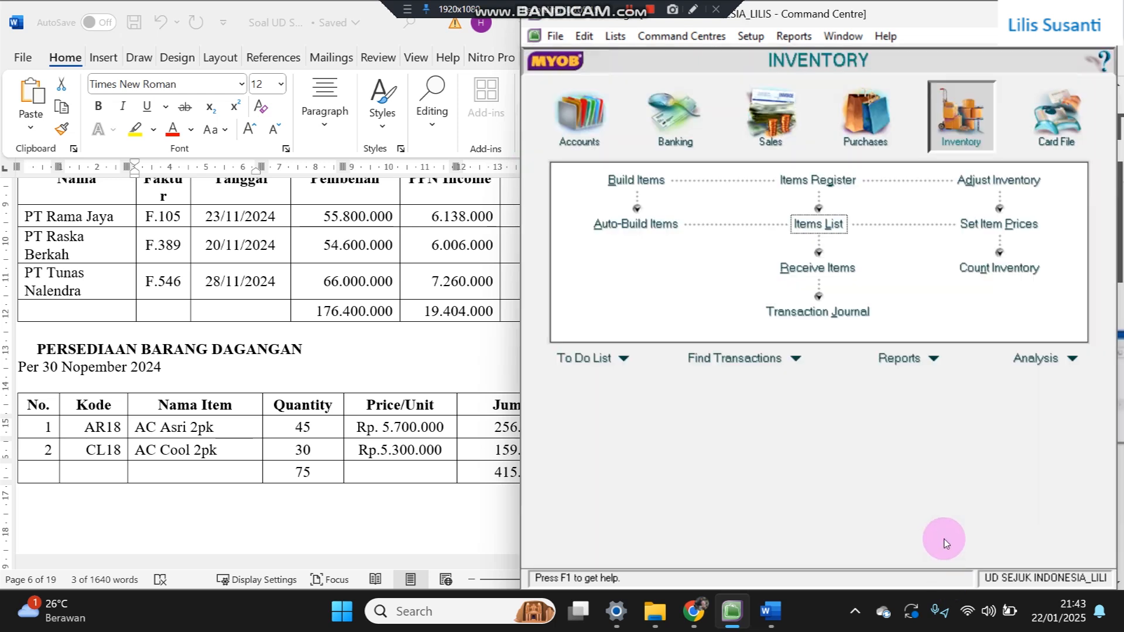
- Count inventory with 45 units of AC Asri 2pk and 30 of AC Cool 2pk
left_click(981, 275)
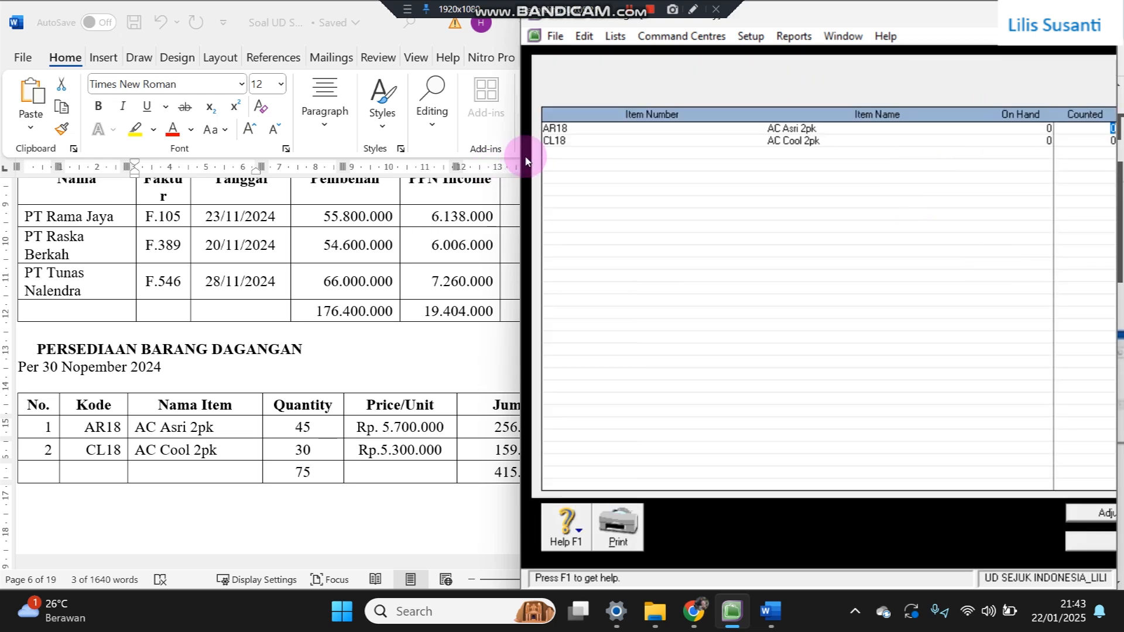
left_click(516, 159)
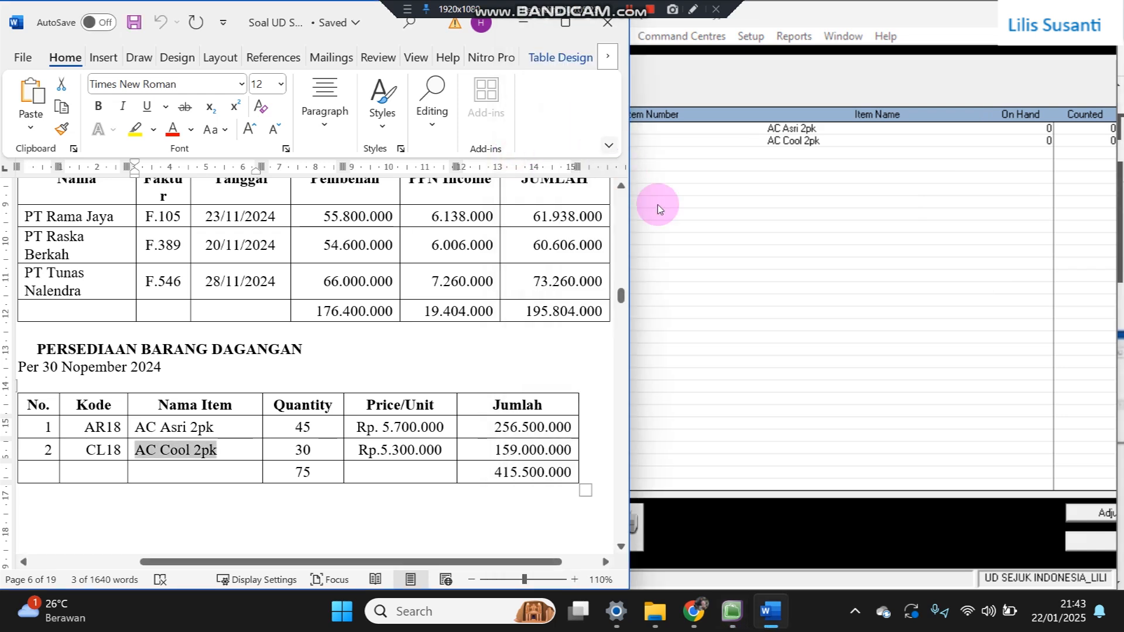
left_click(671, 226)
left_click_drag(519, 209, 427, 212)
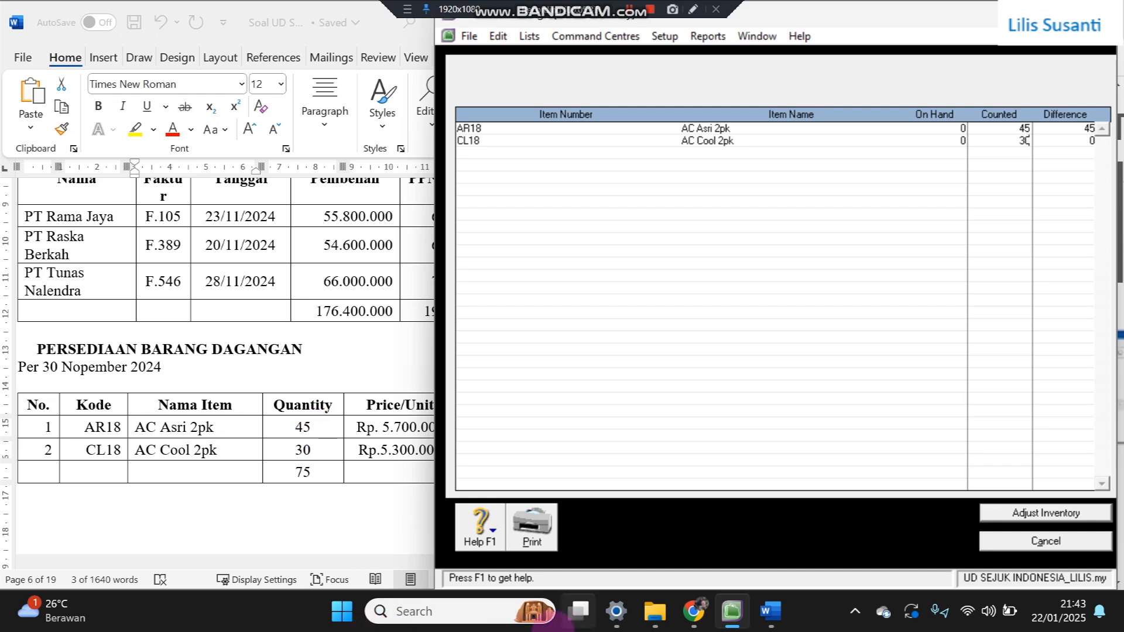
- Turn the count into an adjustment using 1-1500 Merchandise Inventory as the default account
left_click(991, 516)
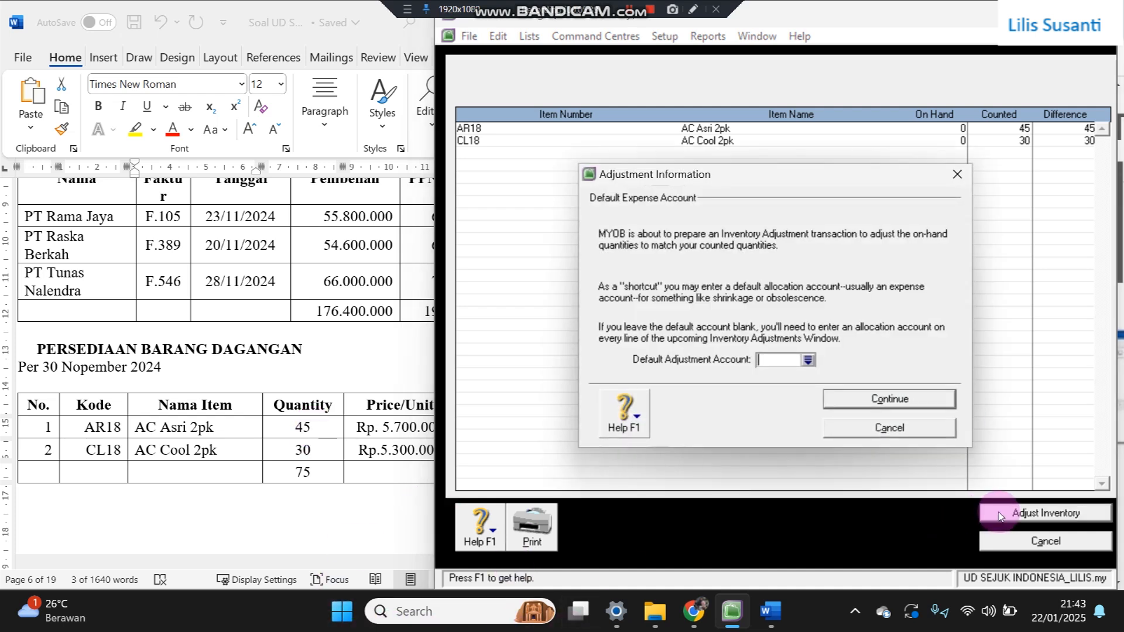
left_click(808, 361)
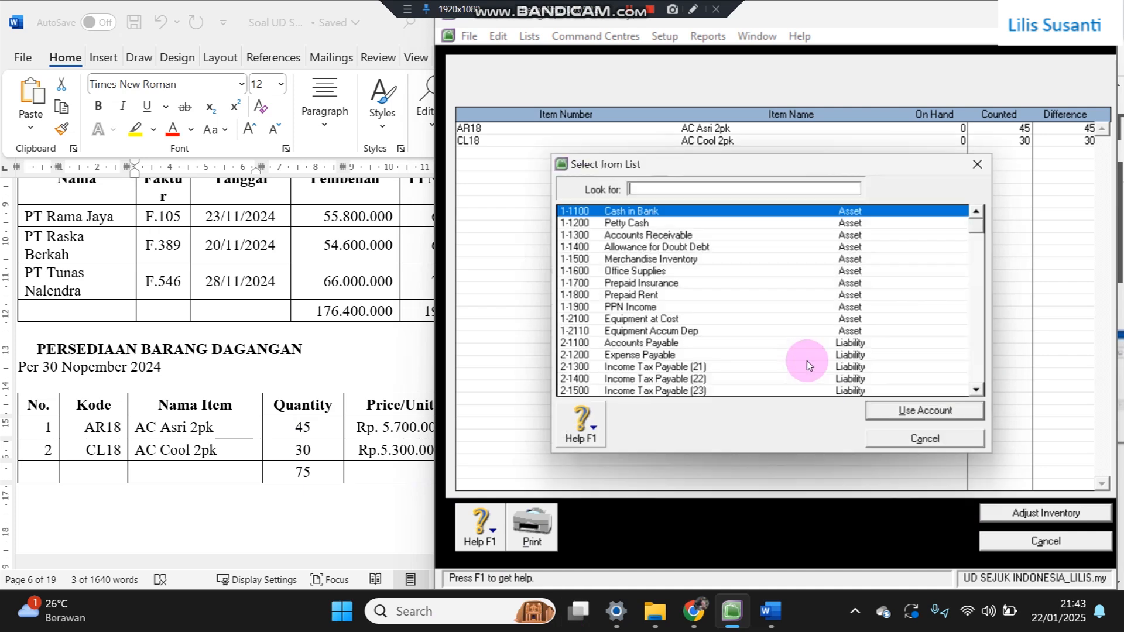
double_click(669, 262)
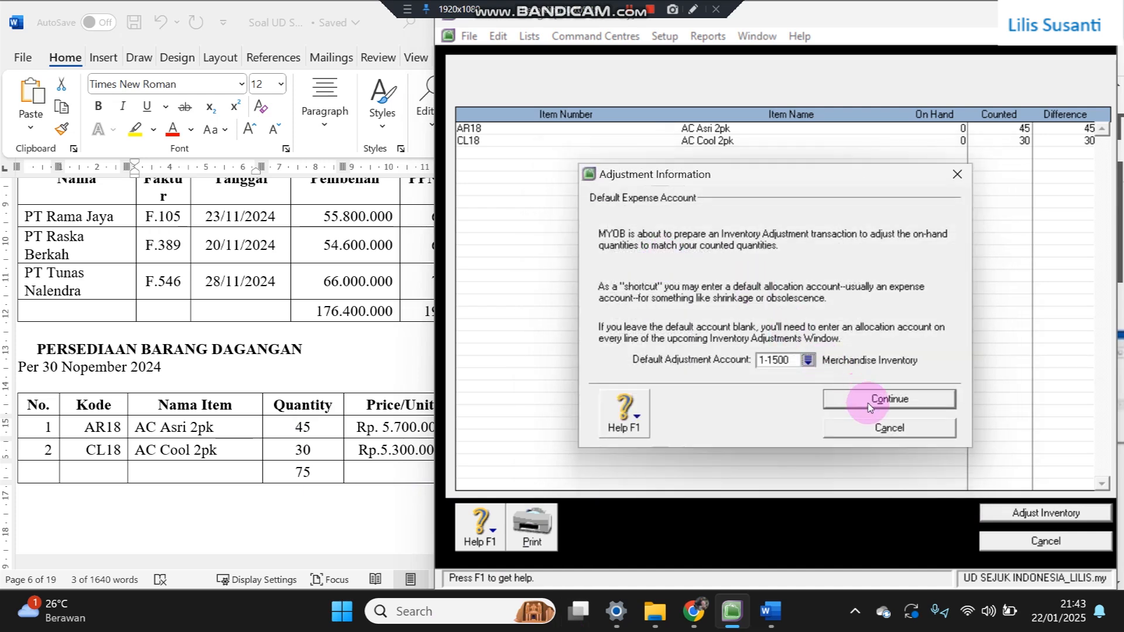
left_click(869, 402)
left_click(869, 403)
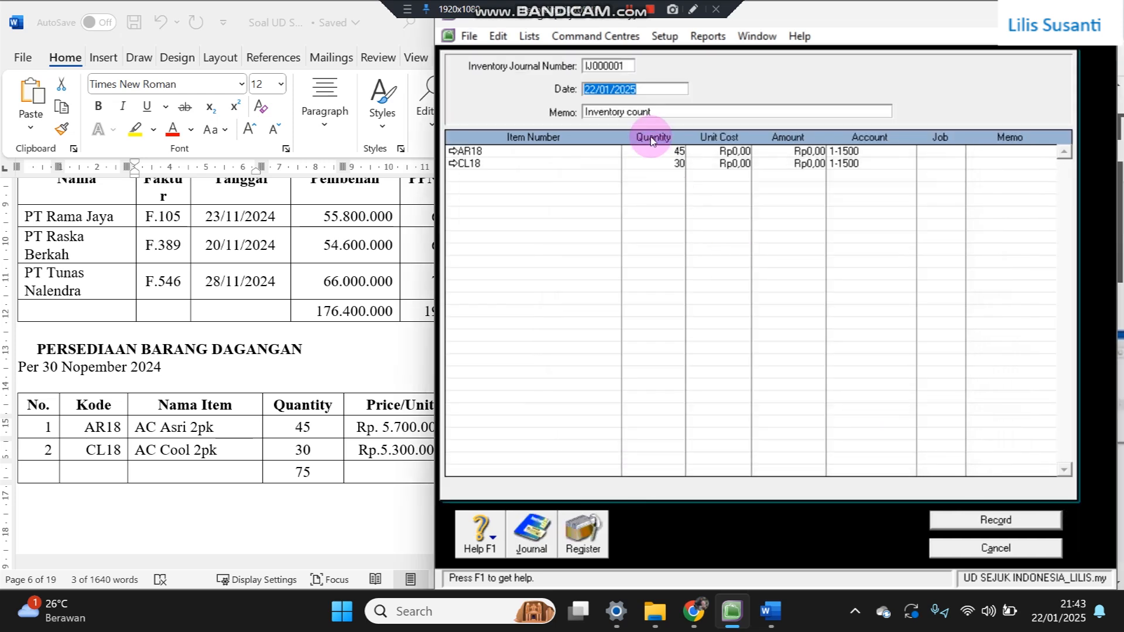
- Date the adjustment 30/11/2024, set unit costs 5.700.000 for AR18 and 5.300.000 for CL18, and record
type("3")
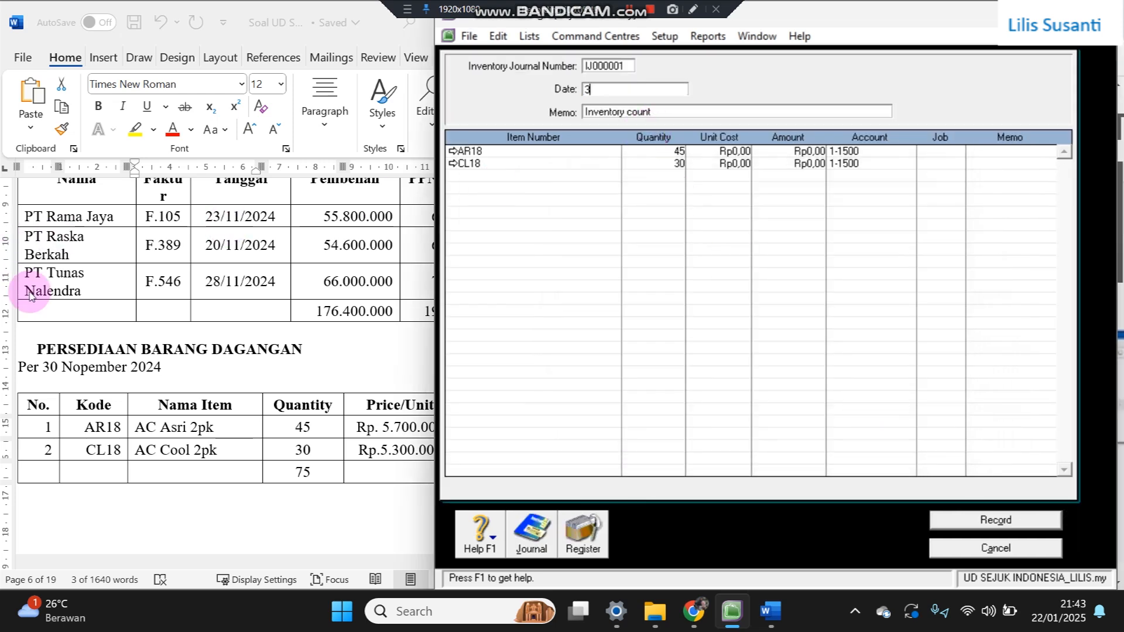
type("0/11/2024")
key("Tab")
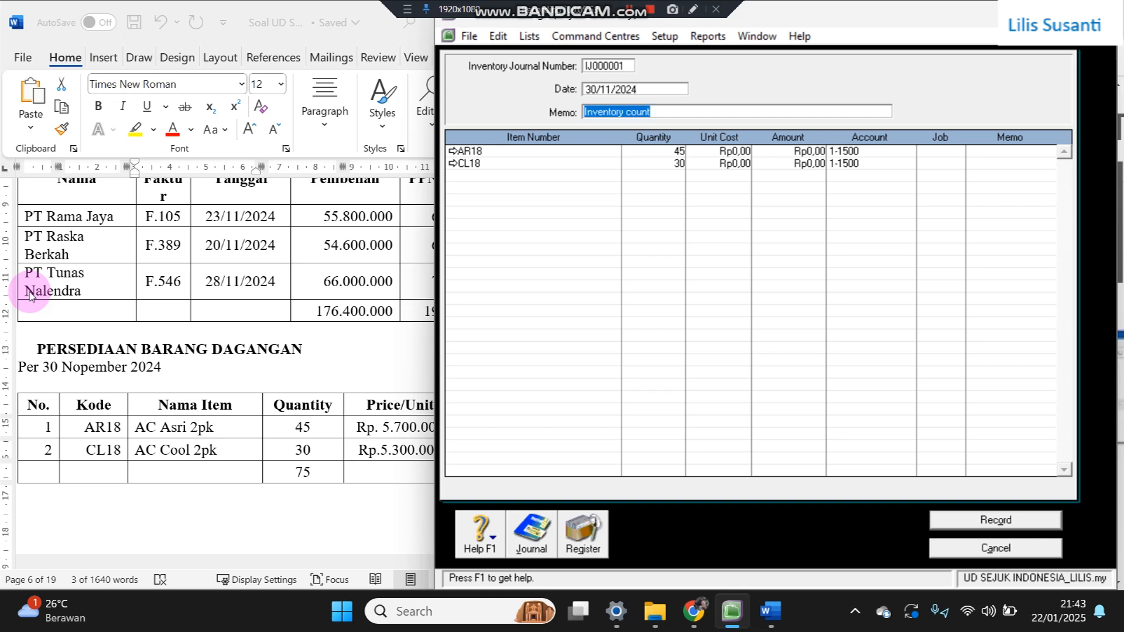
left_click(736, 151)
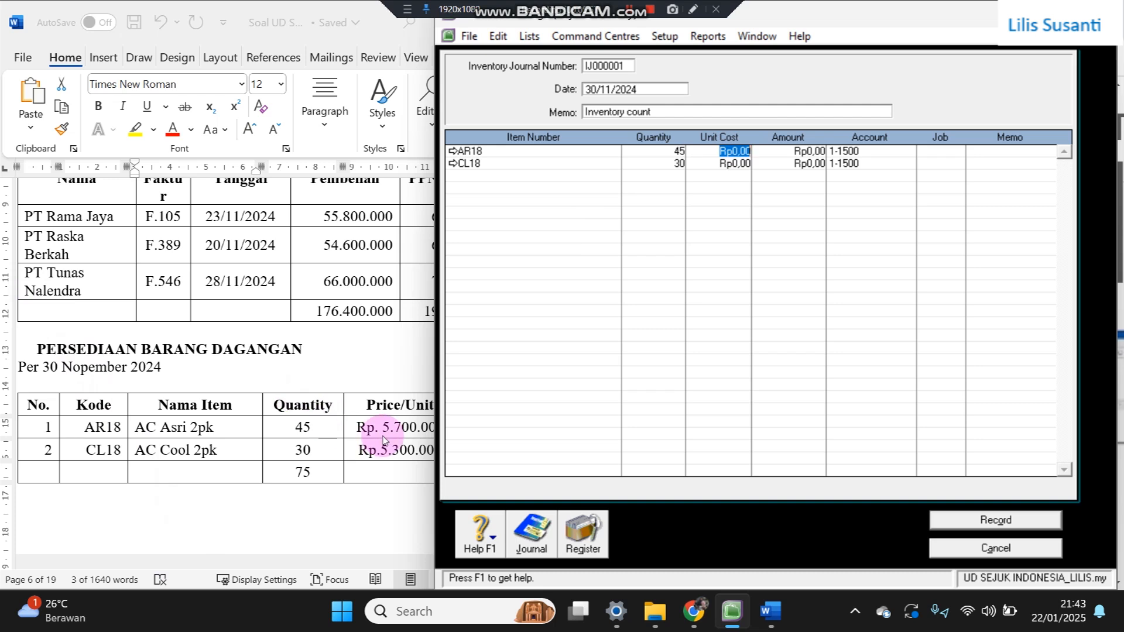
type("5700000")
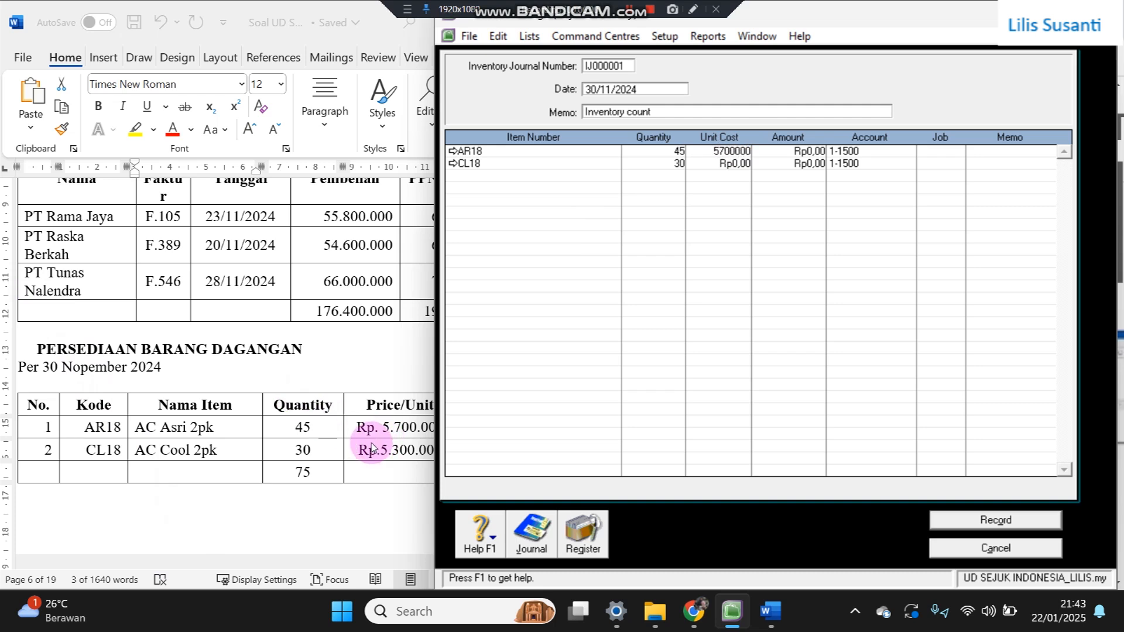
key("Return")
key("Tab")
key("Tab")
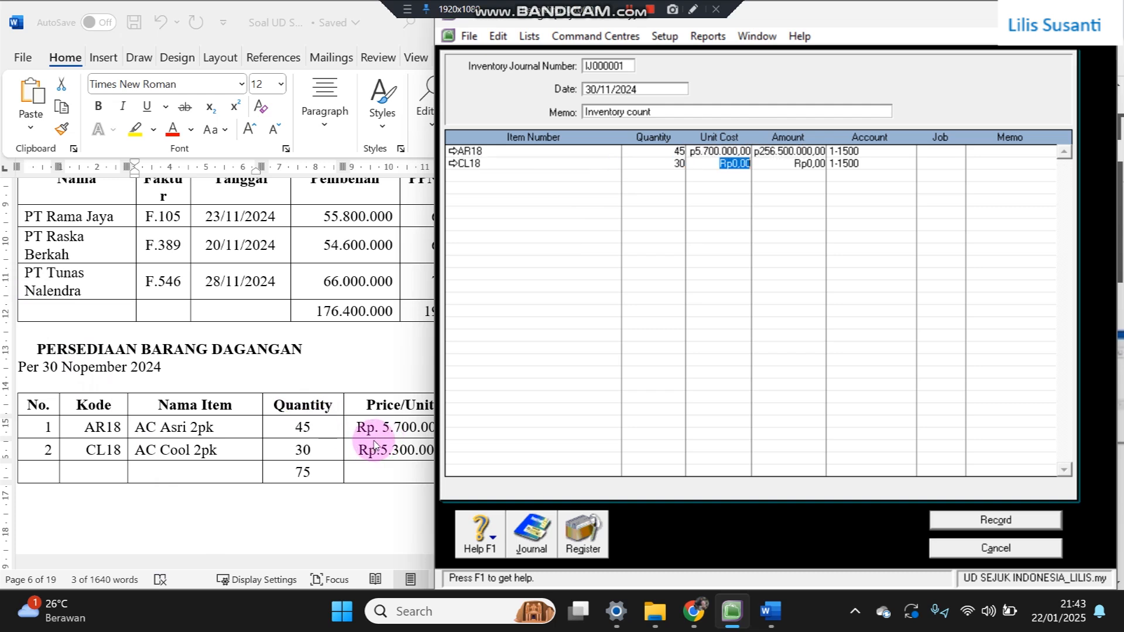
type("5.30")
type("0.000")
key("Return")
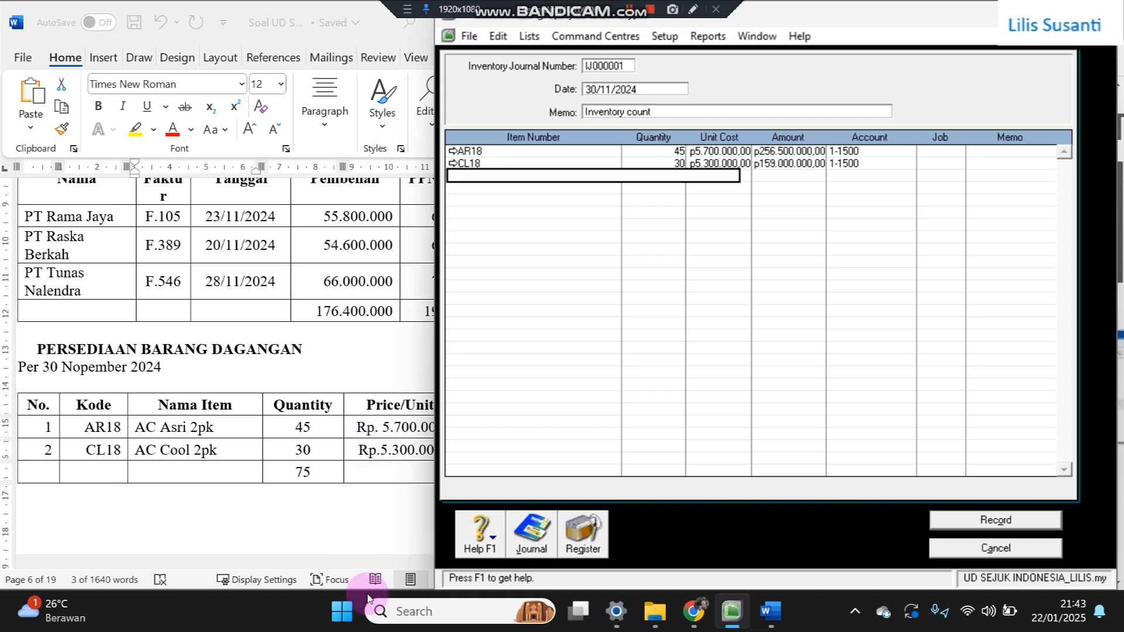
left_click(267, 477)
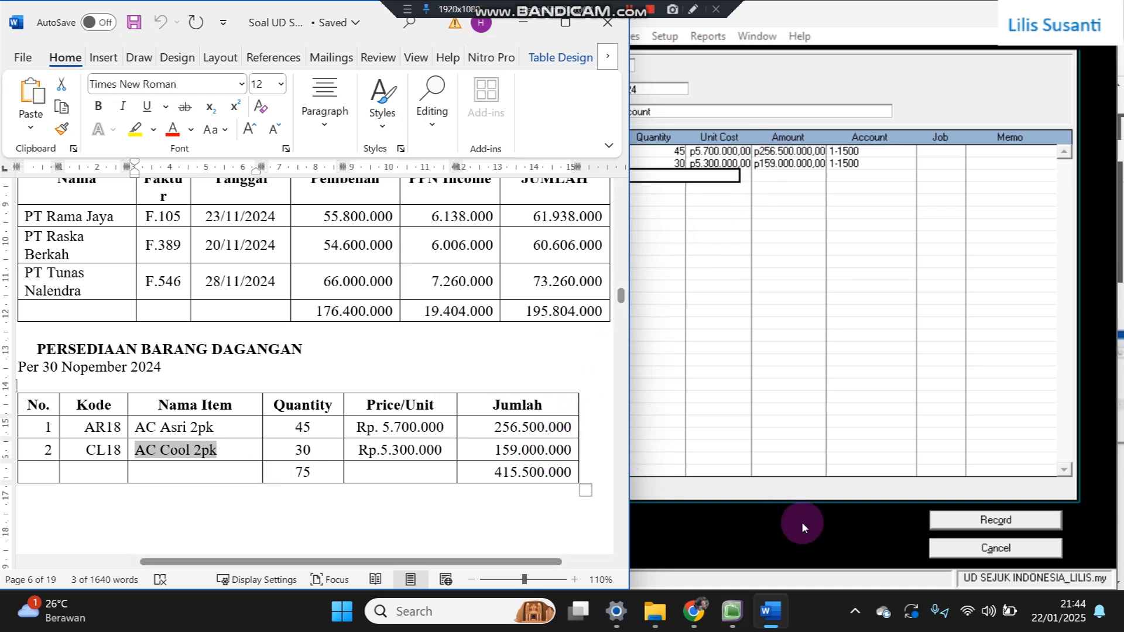
left_click(966, 521)
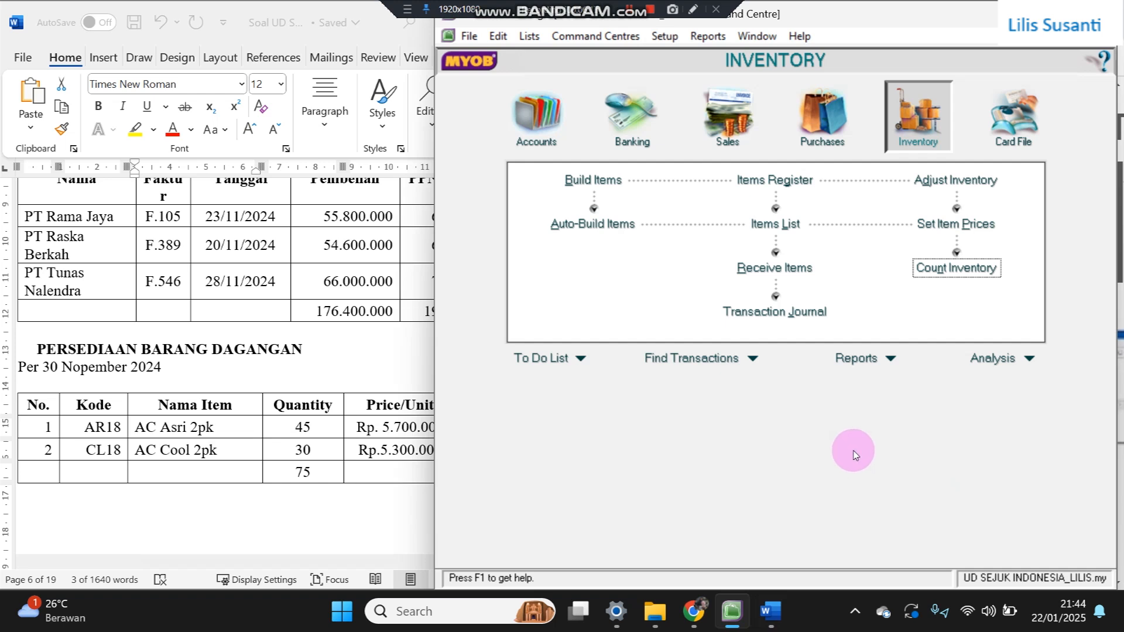
- Inspect the IJ000001 Inventory count entry in the Transaction Journal, then list all entry types
left_click(801, 317)
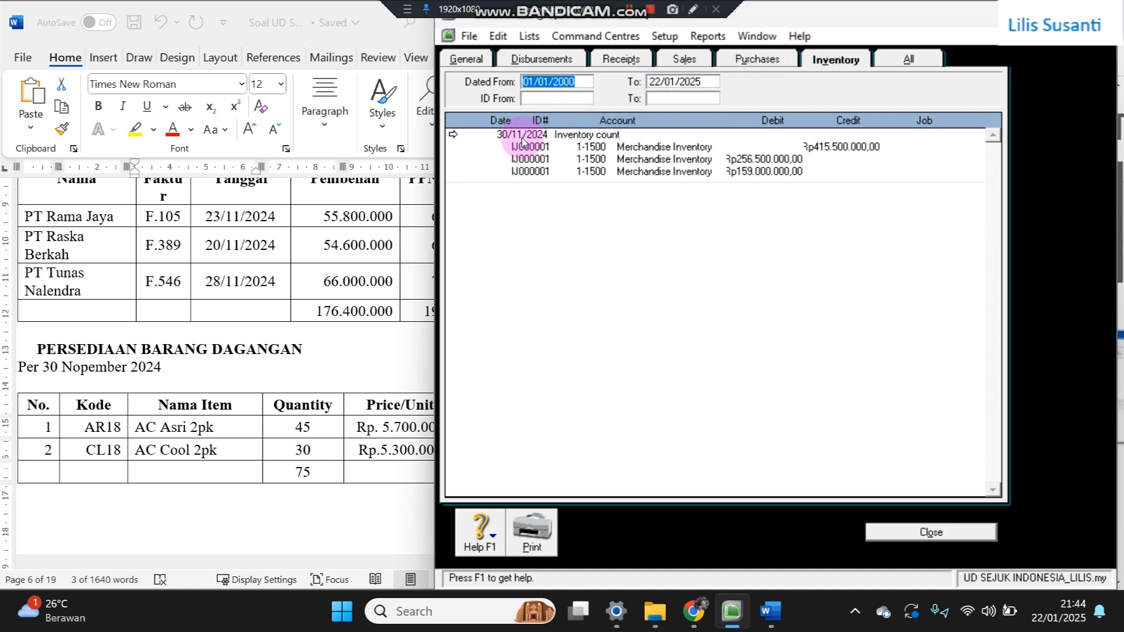
left_click(454, 136)
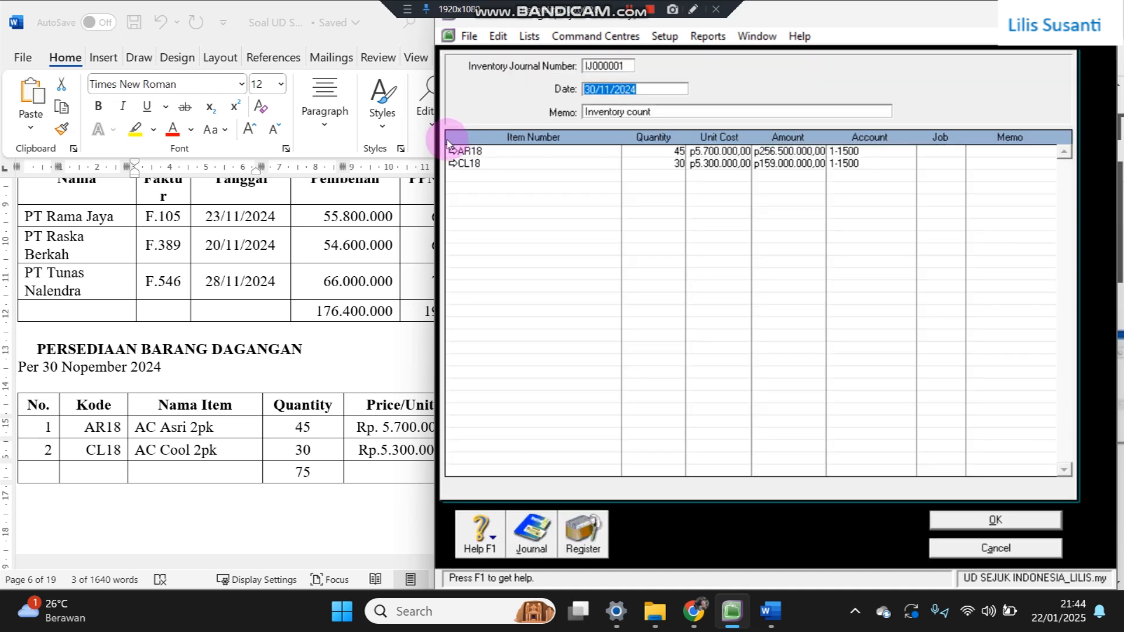
left_click(955, 552)
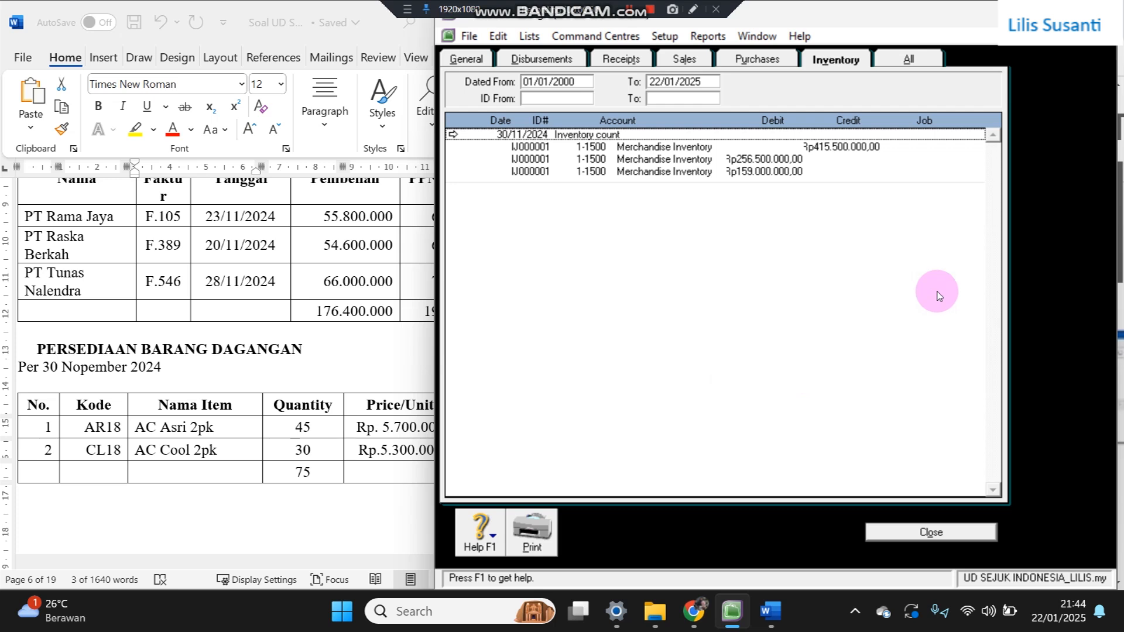
left_click(925, 63)
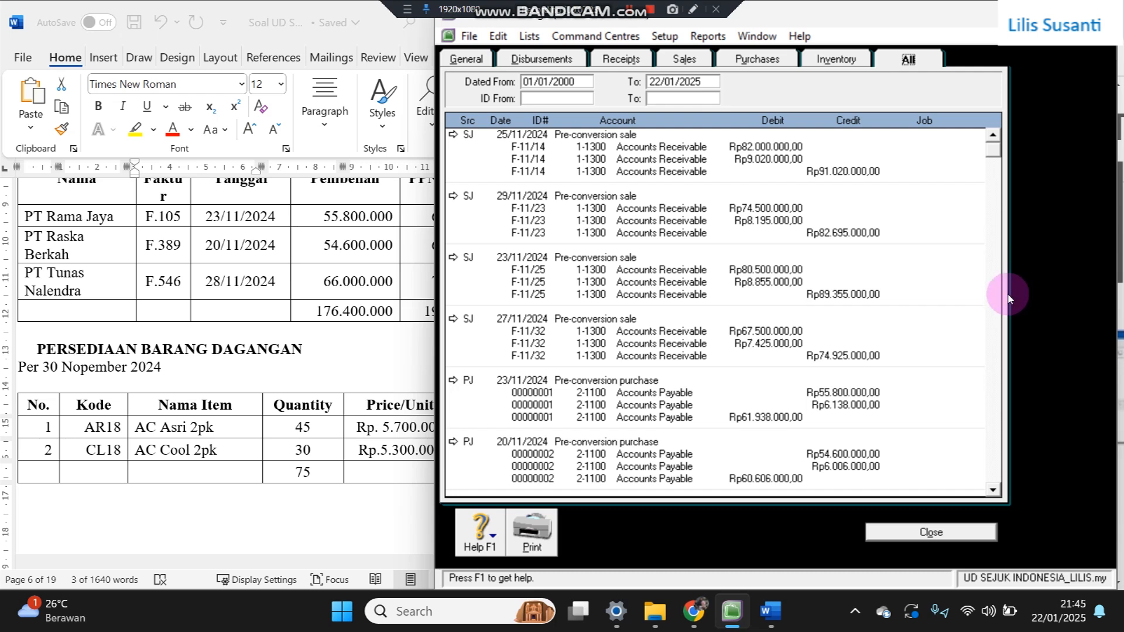
- Bring the 30/11/2024 IJ000001 inventory count entry into view and compare it with the Word table
left_click(998, 321)
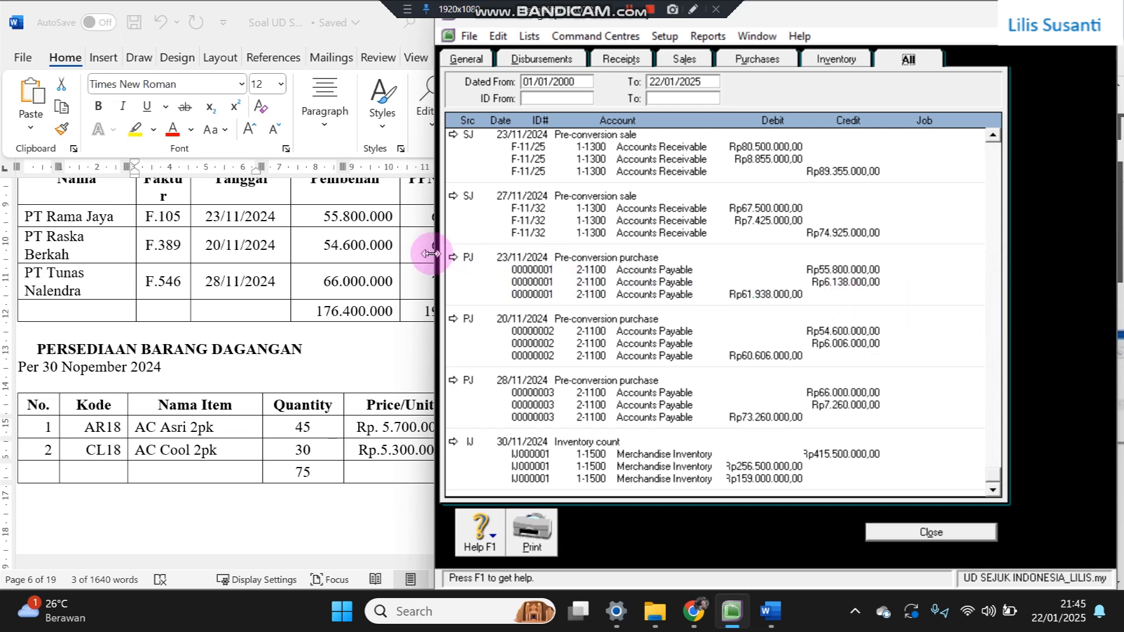
left_click_drag(431, 253, 517, 252)
left_click(471, 270)
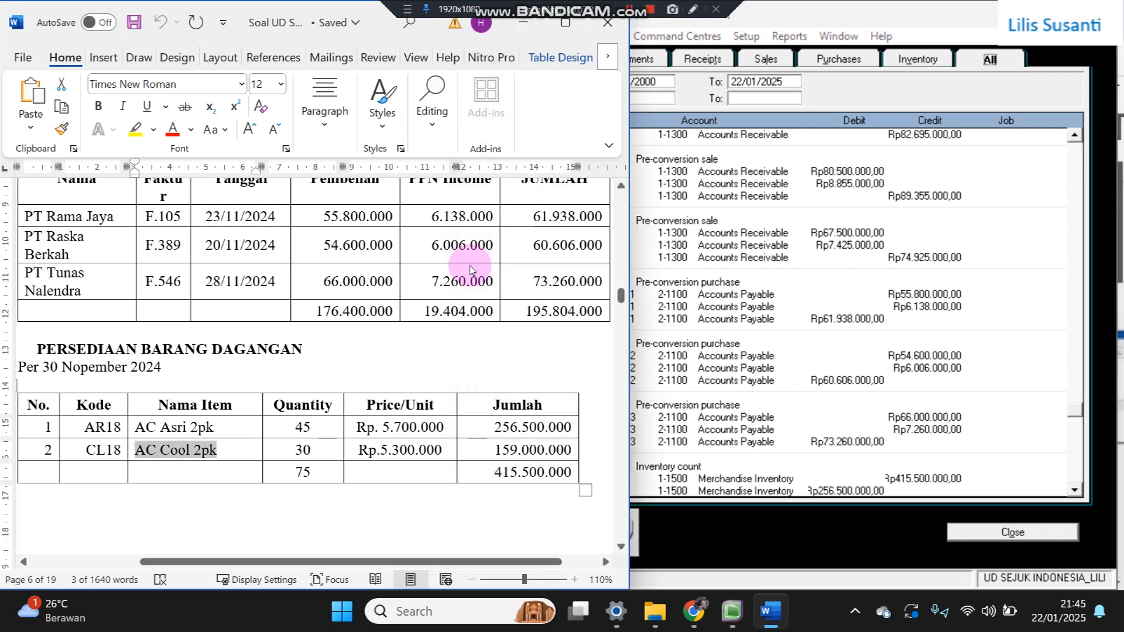
left_click(813, 293)
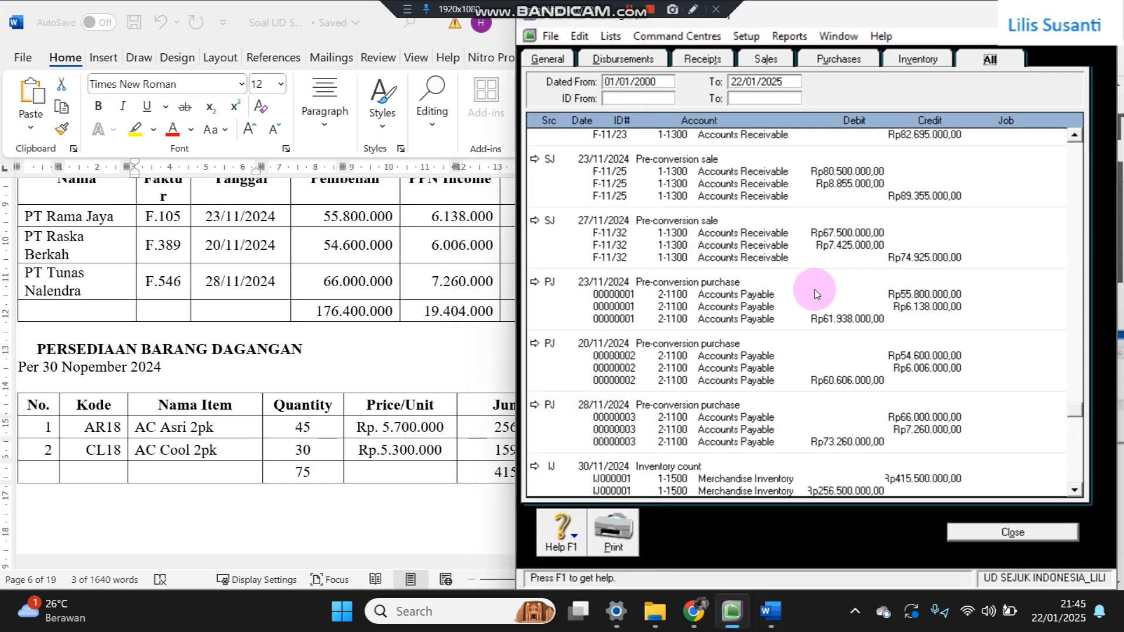
scroll(1017, 397, "down", 1)
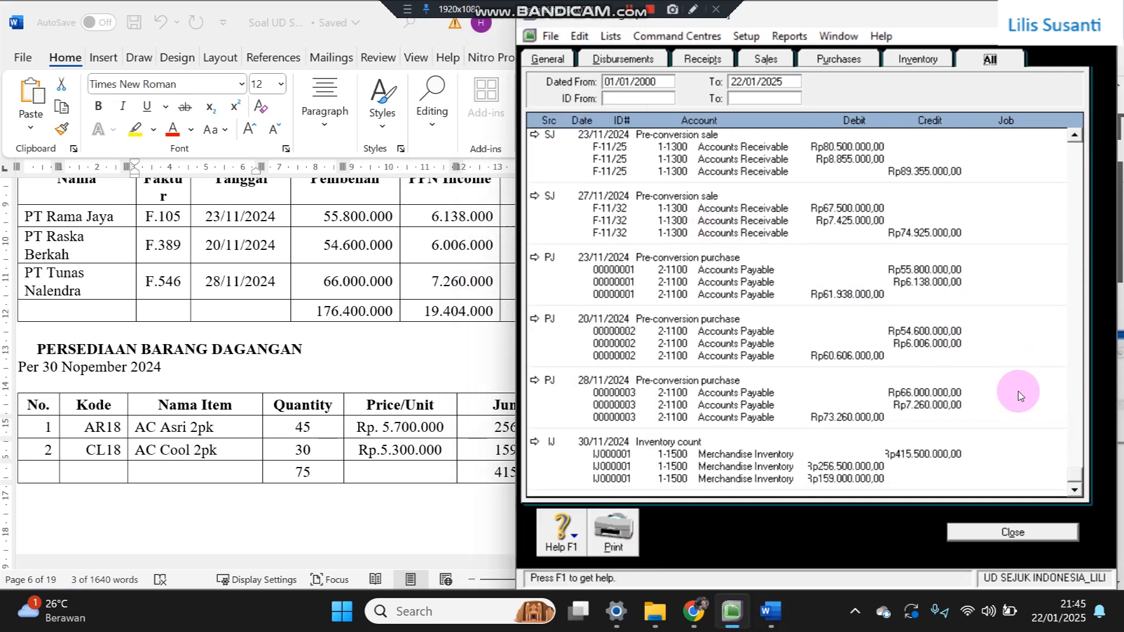